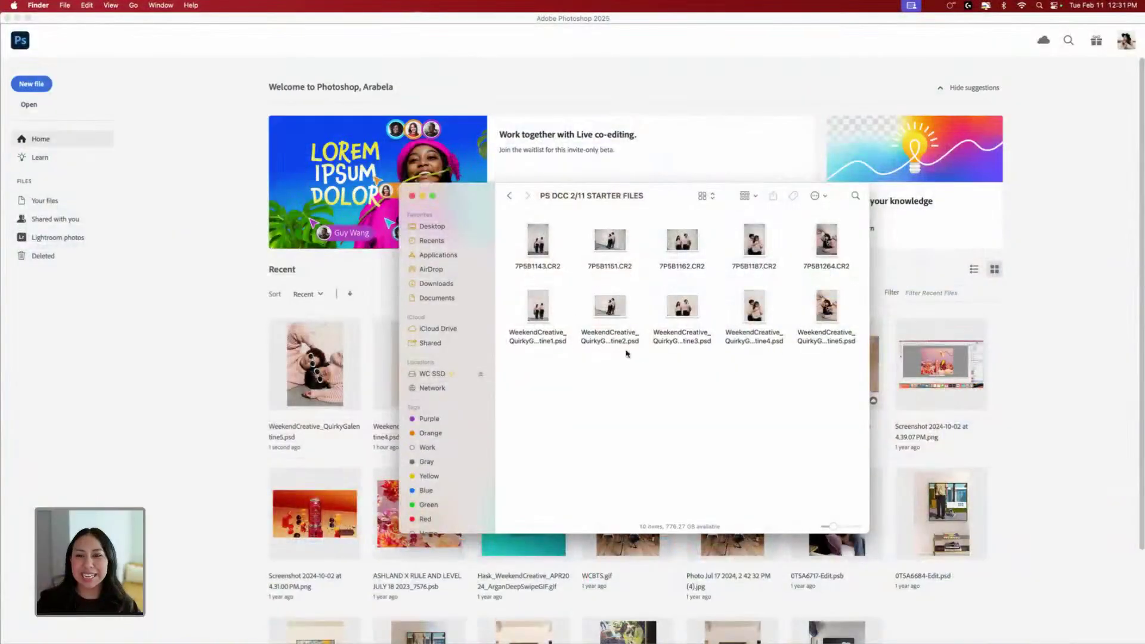
- Open the five CR2 photos from the PS DCC 2/11 STARTER FILES folder in Photoshop's Camera Raw and dismiss the welcome screen
{"action": "left_click_drag", "start_coordinate": [518, 236], "coordinate": [830, 256]}
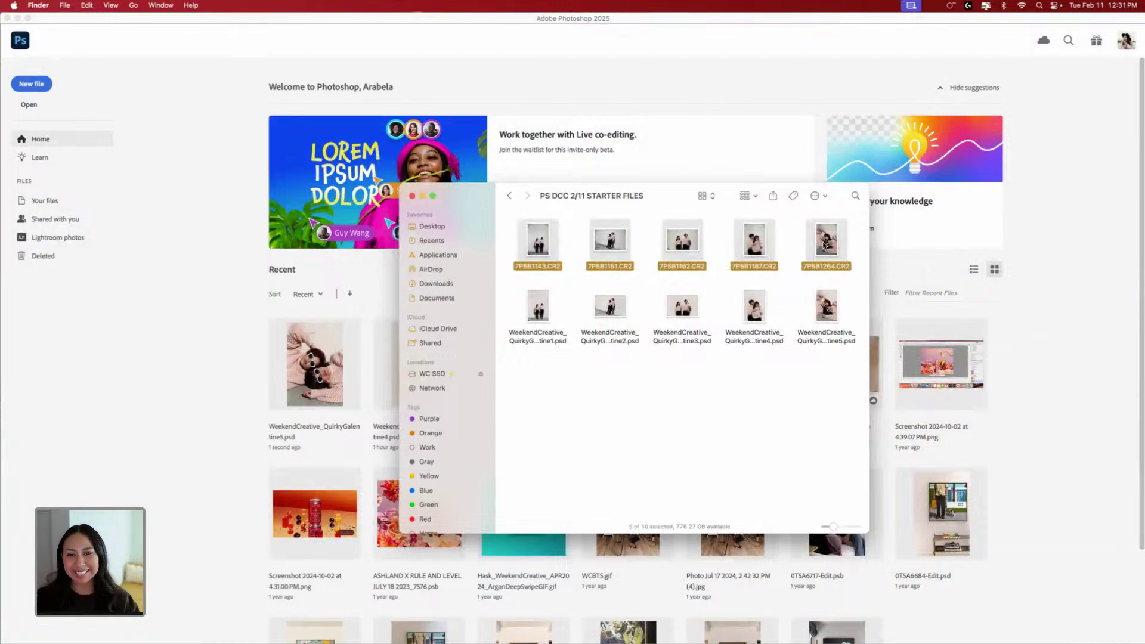
{"action": "left_click_drag", "start_coordinate": [825, 250], "coordinate": [614, 620]}
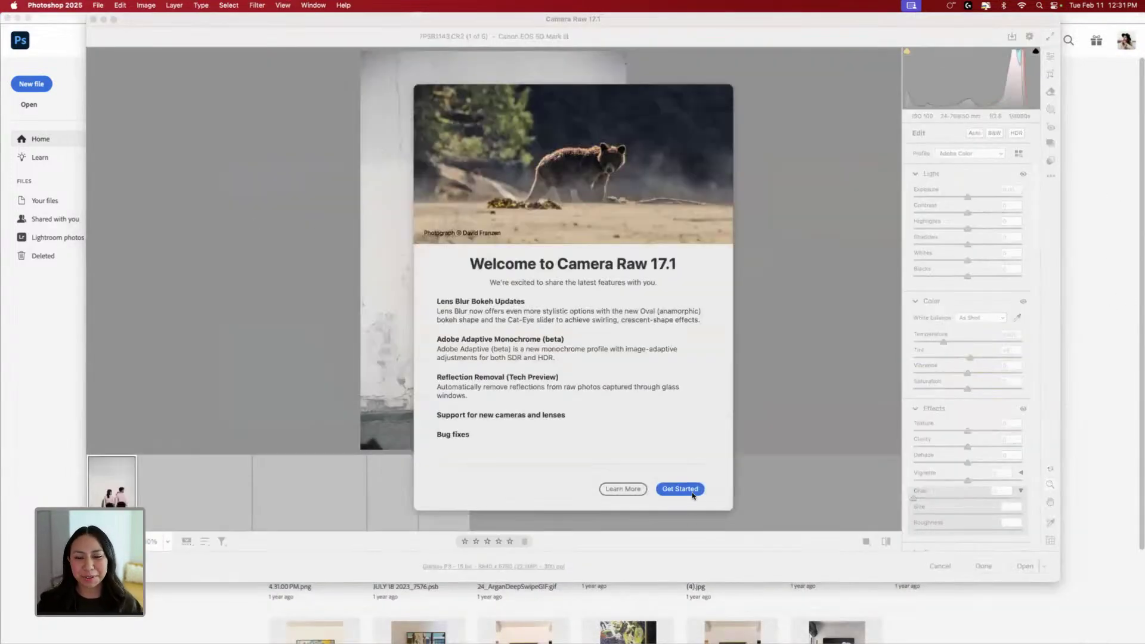
{"action": "left_click", "coordinate": [680, 488]}
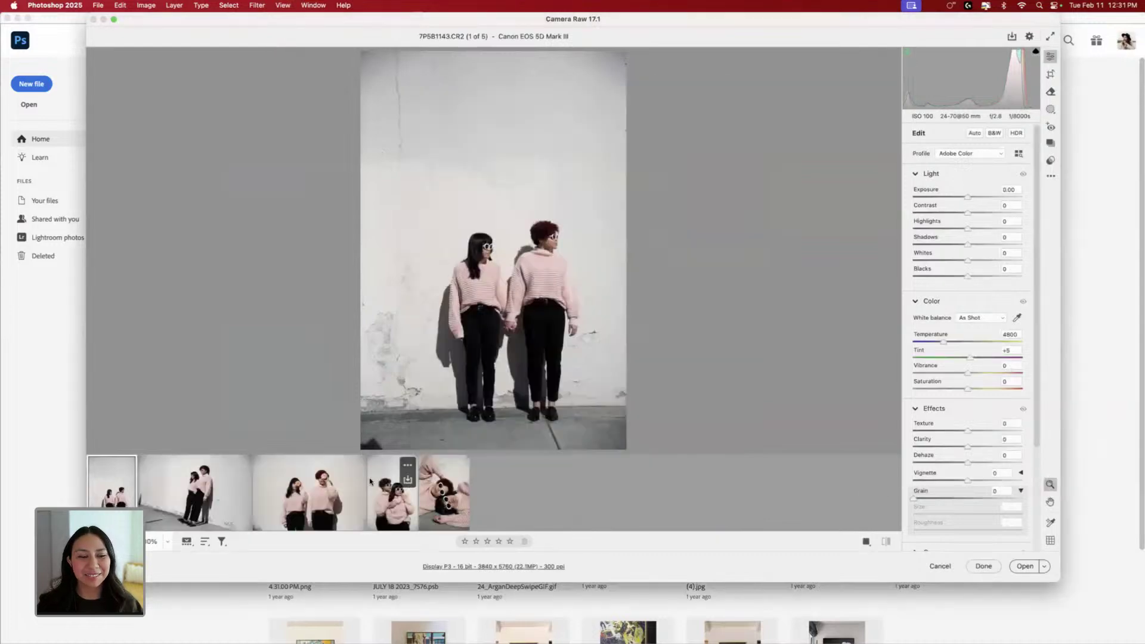
- Enlarge the Camera Raw window and look through the five photos in the filmstrip
{"action": "left_click", "coordinate": [191, 496]}
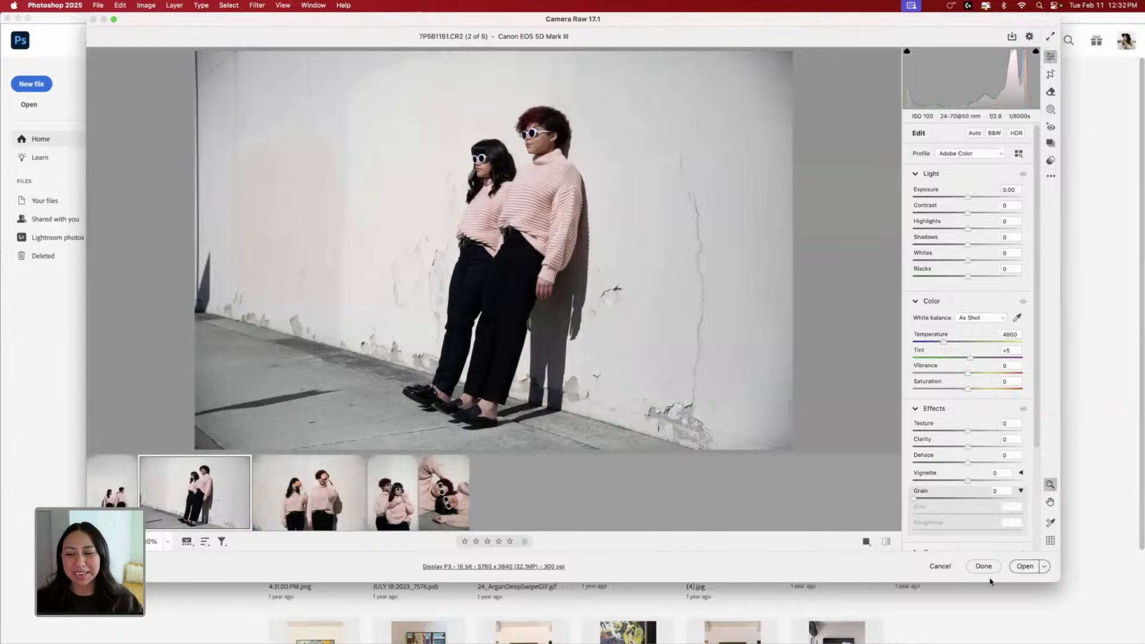
{"action": "left_click_drag", "start_coordinate": [1059, 580], "coordinate": [1135, 643]}
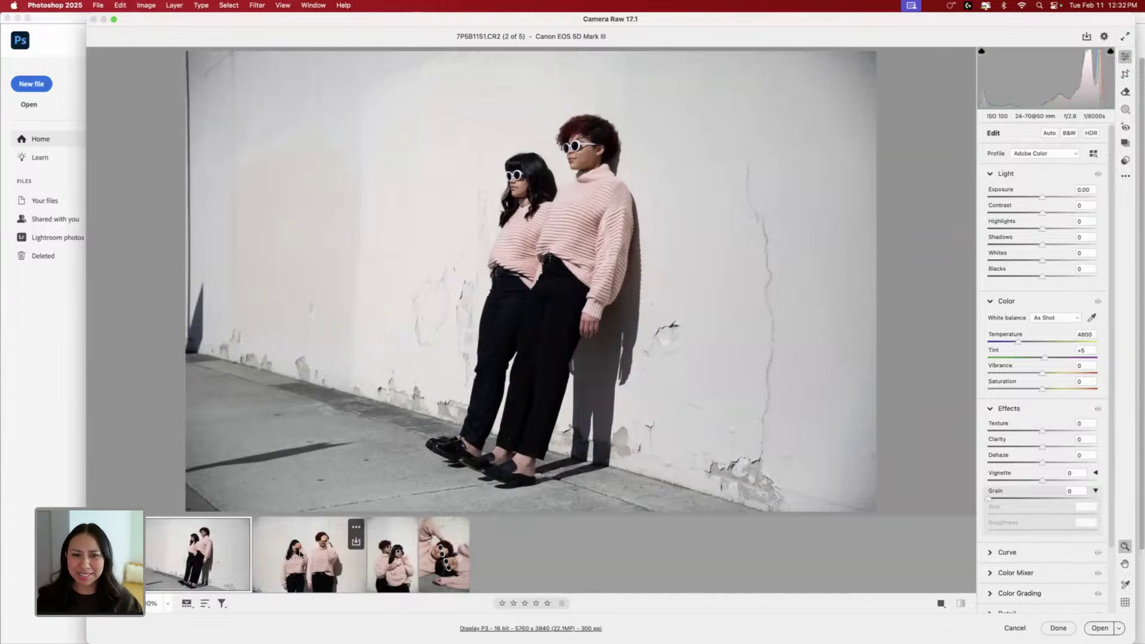
{"action": "left_click", "coordinate": [298, 558]}
{"action": "left_click", "coordinate": [392, 565]}
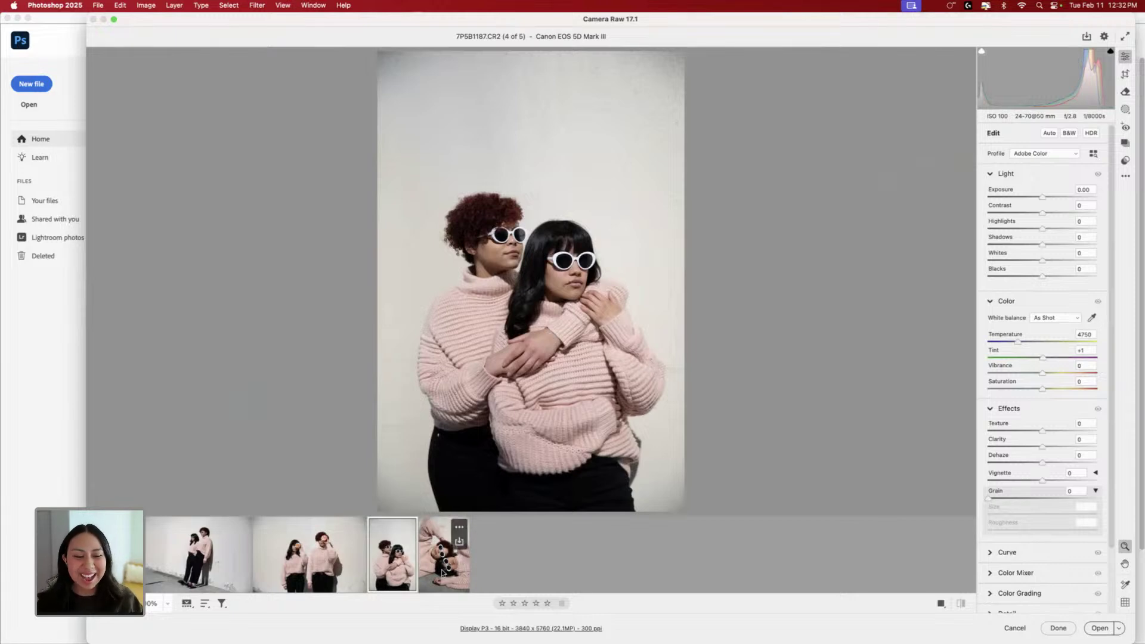
{"action": "left_click", "coordinate": [430, 571]}
{"action": "left_click", "coordinate": [392, 566]}
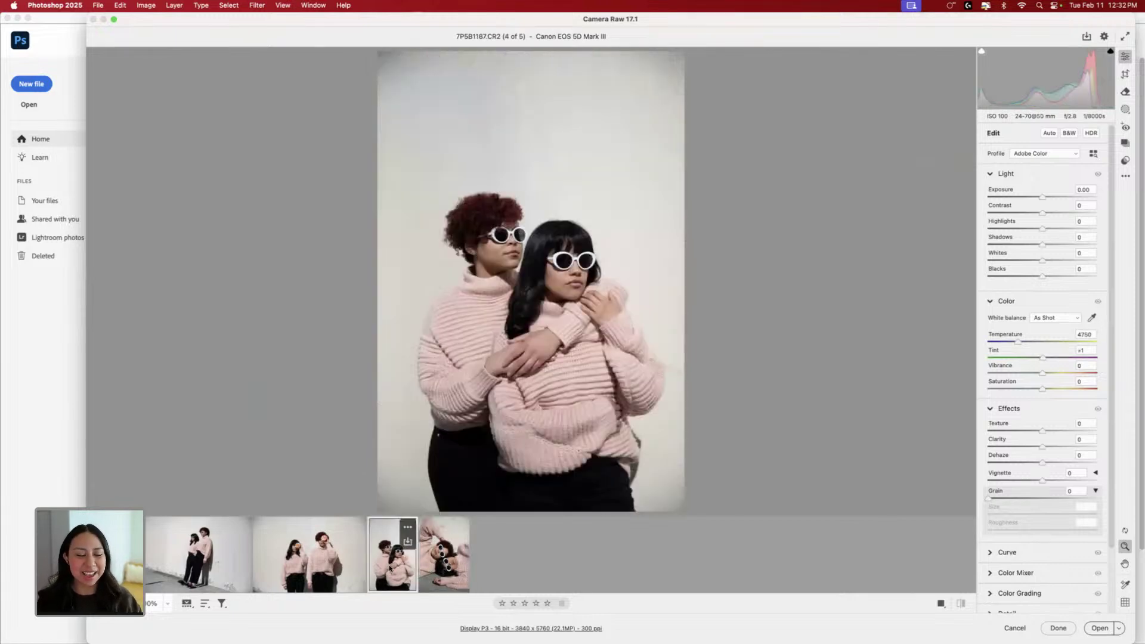
{"action": "left_click", "coordinate": [300, 568]}
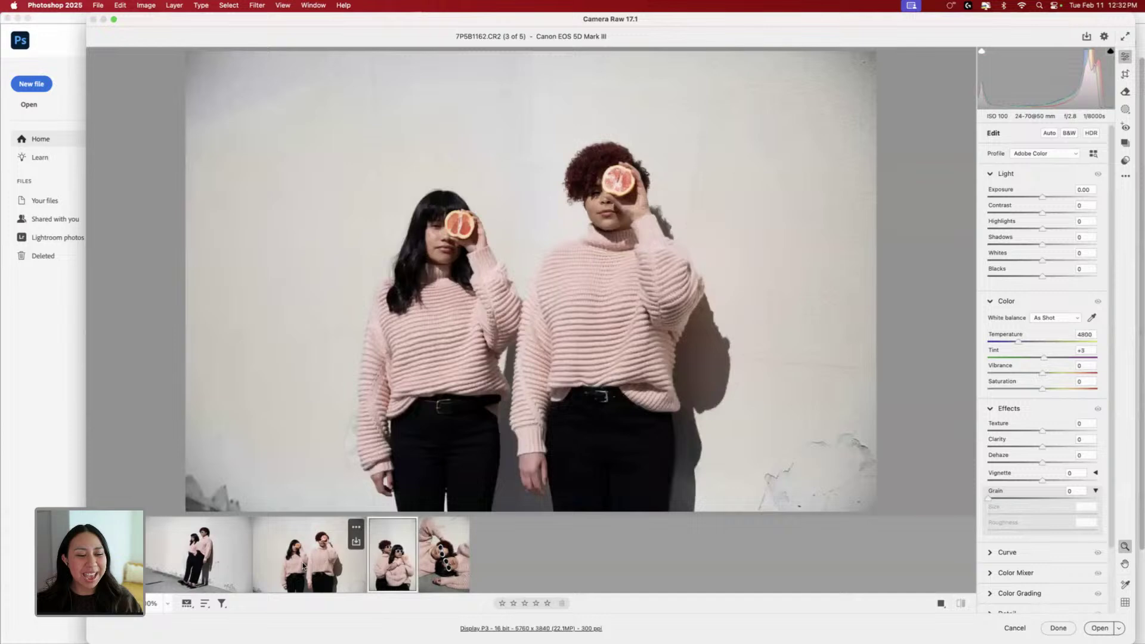
{"action": "left_click", "coordinate": [226, 566]}
{"action": "left_click", "coordinate": [117, 565]}
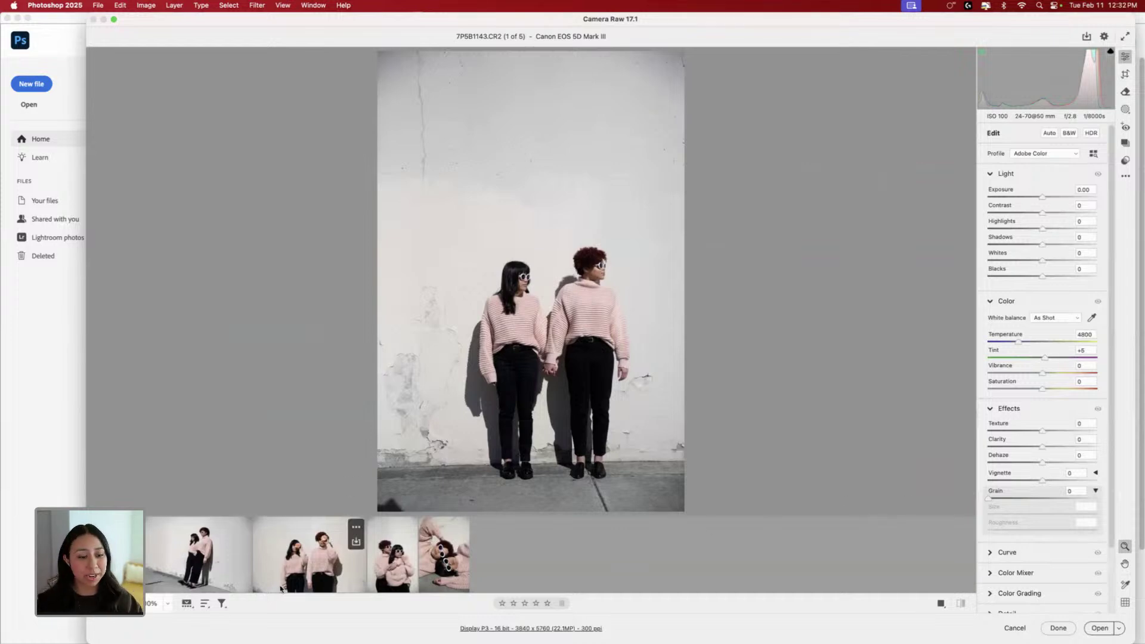
- For photo 7P5B1187.CR2, enable chromatic aberration removal and lens profile corrections
{"action": "left_click", "coordinate": [394, 569]}
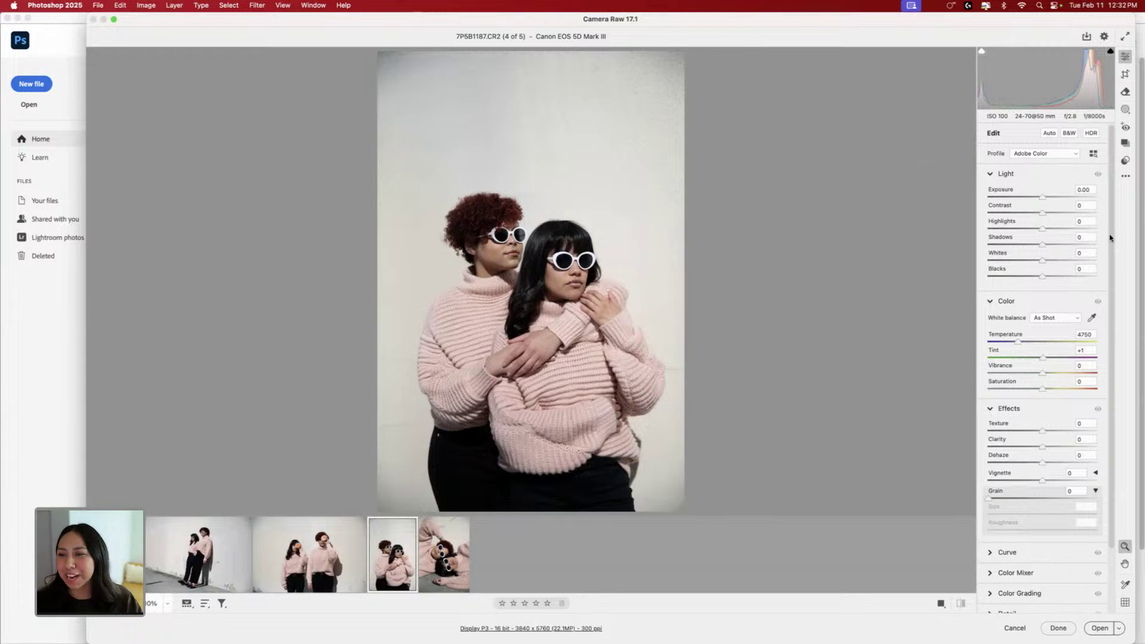
{"action": "scroll", "coordinate": [1016, 200], "scroll_direction": "down", "scroll_amount": 1}
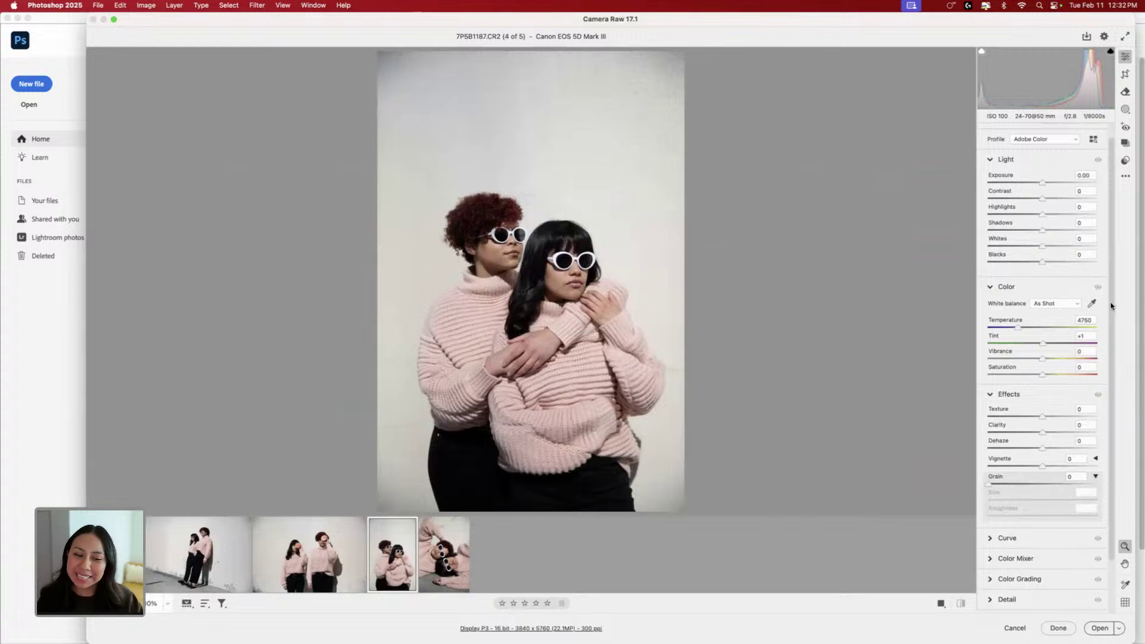
{"action": "scroll", "coordinate": [1111, 306], "scroll_direction": "down", "scroll_amount": 2}
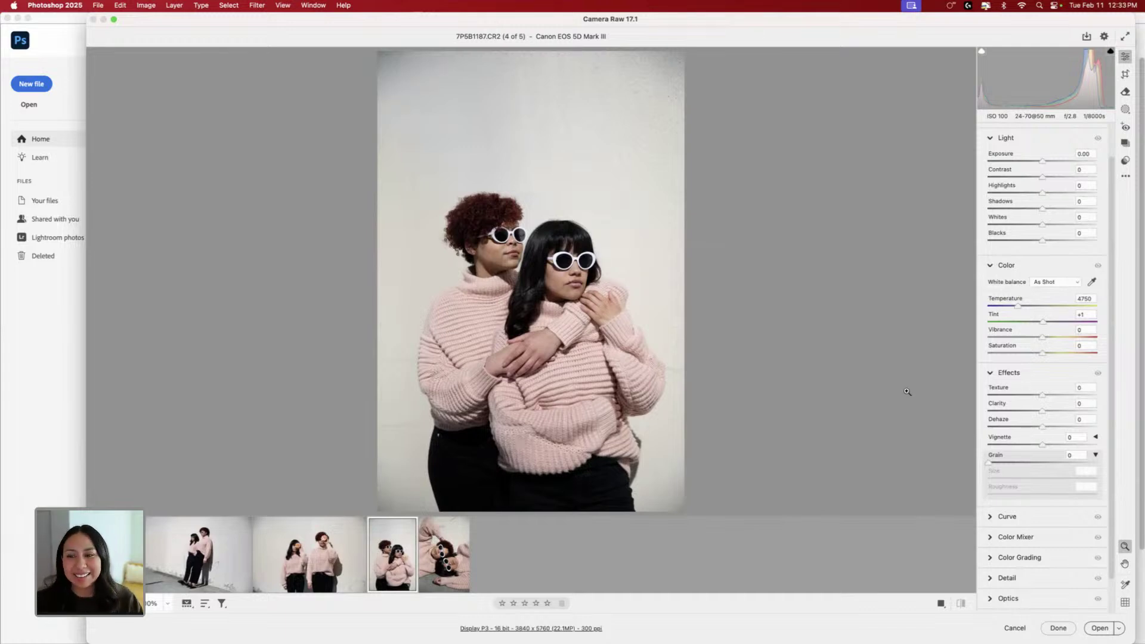
{"action": "scroll", "coordinate": [1043, 378], "scroll_direction": "up", "scroll_amount": 1}
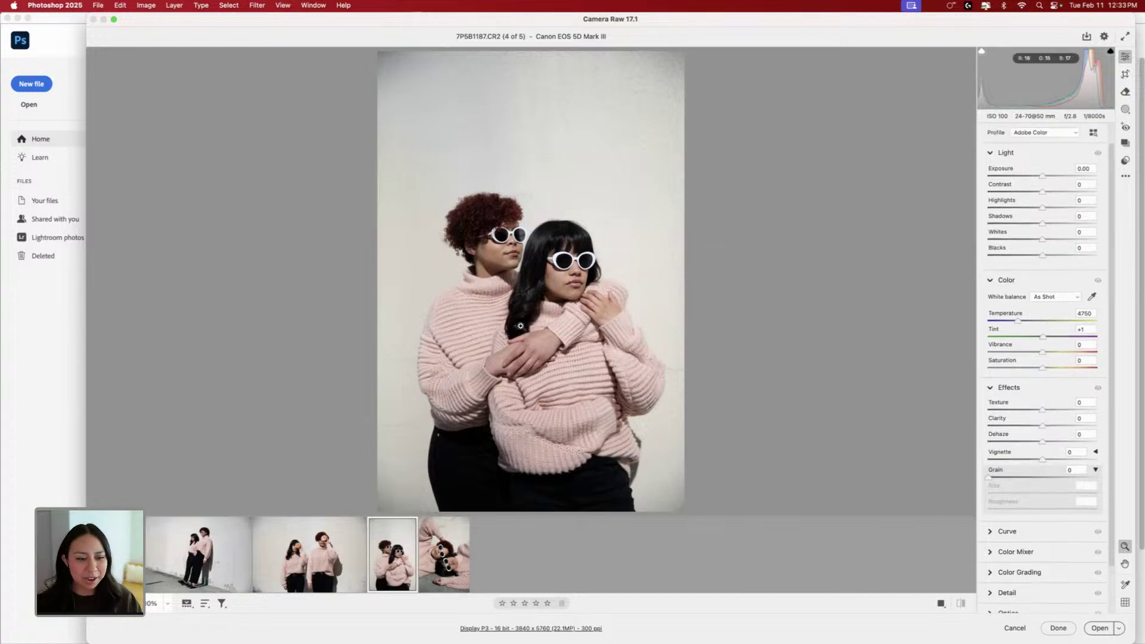
{"action": "scroll", "coordinate": [1056, 542], "scroll_direction": "down", "scroll_amount": 3}
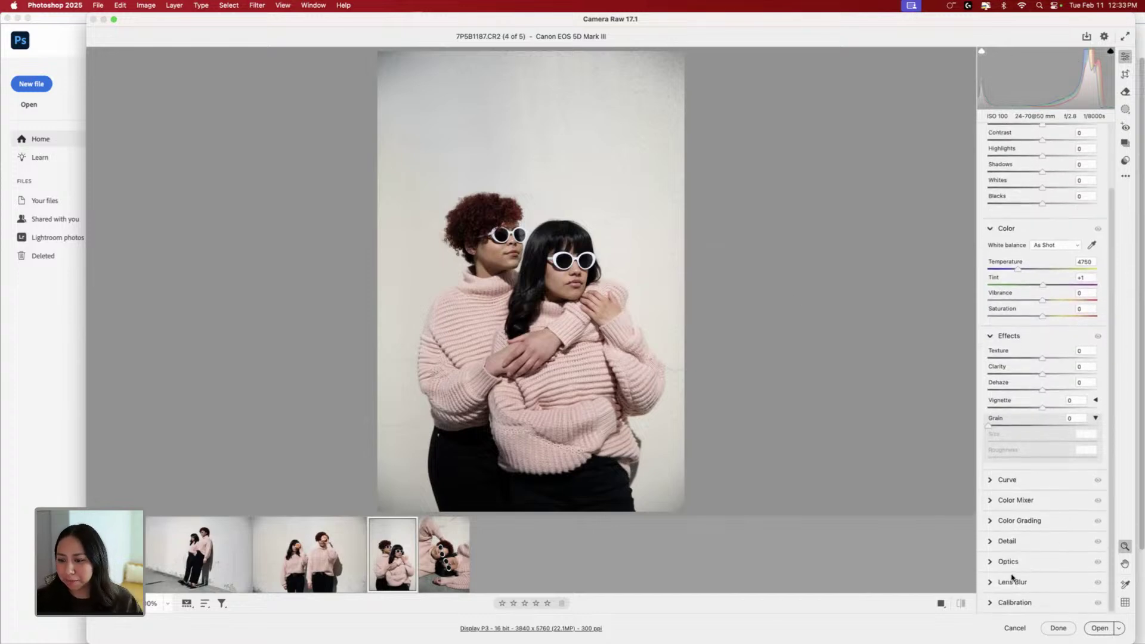
{"action": "left_click", "coordinate": [992, 582]}
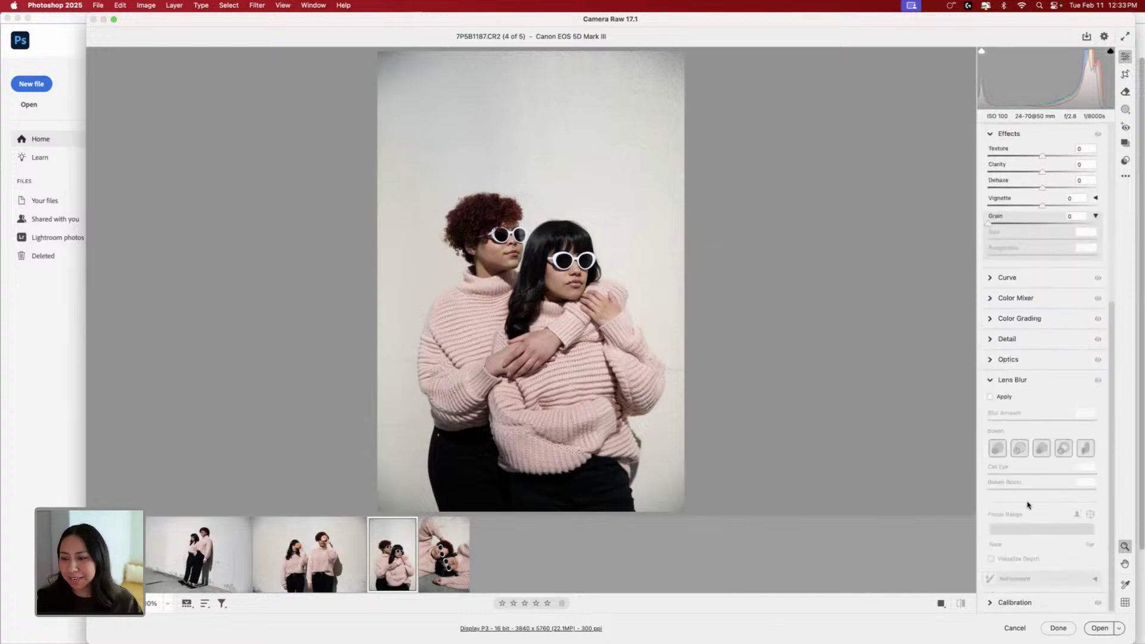
{"action": "left_click", "coordinate": [991, 360]}
{"action": "left_click", "coordinate": [1000, 396]}
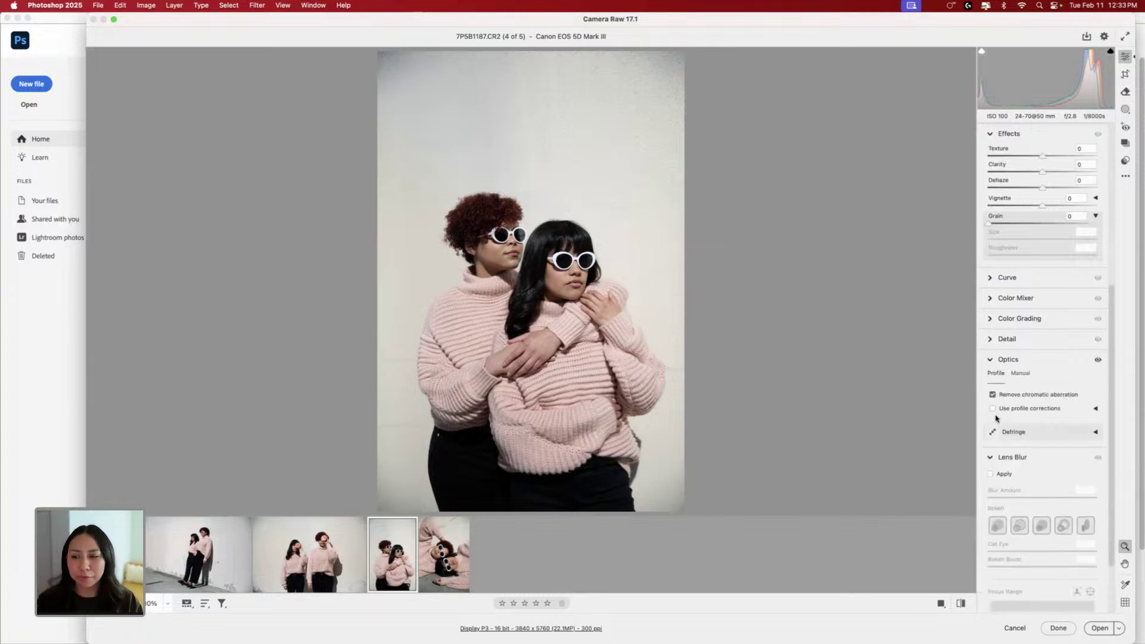
{"action": "left_click", "coordinate": [993, 409]}
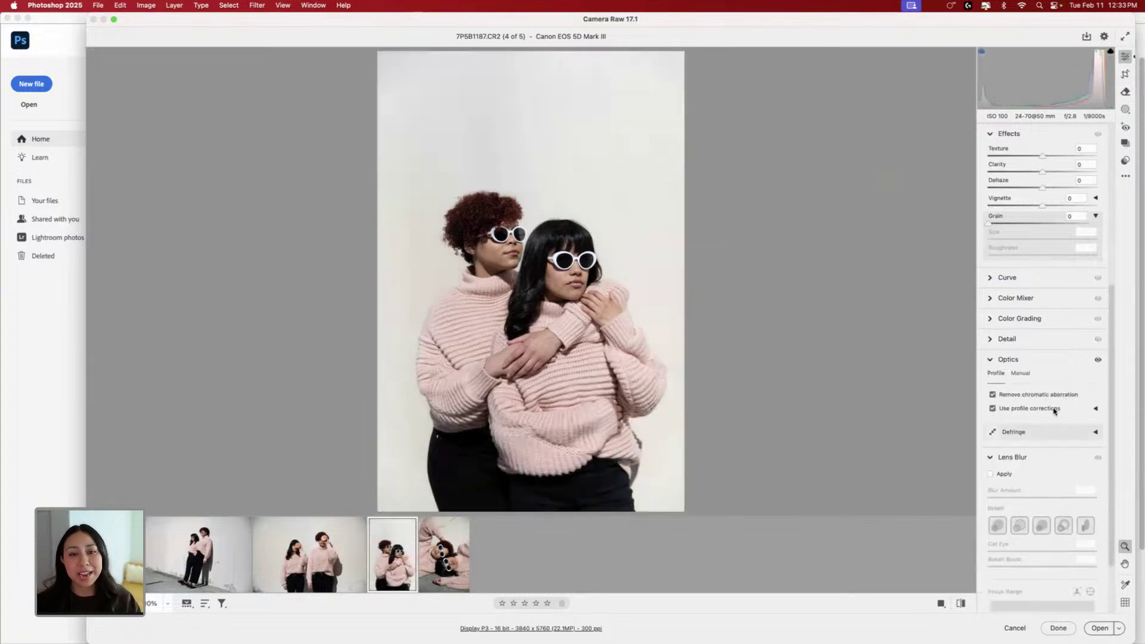
- Compare the photo with and without the lens profile corrections, and adjust the profile's vignette correction amount
{"action": "left_click", "coordinate": [1095, 409]}
{"action": "left_click", "coordinate": [993, 409]}
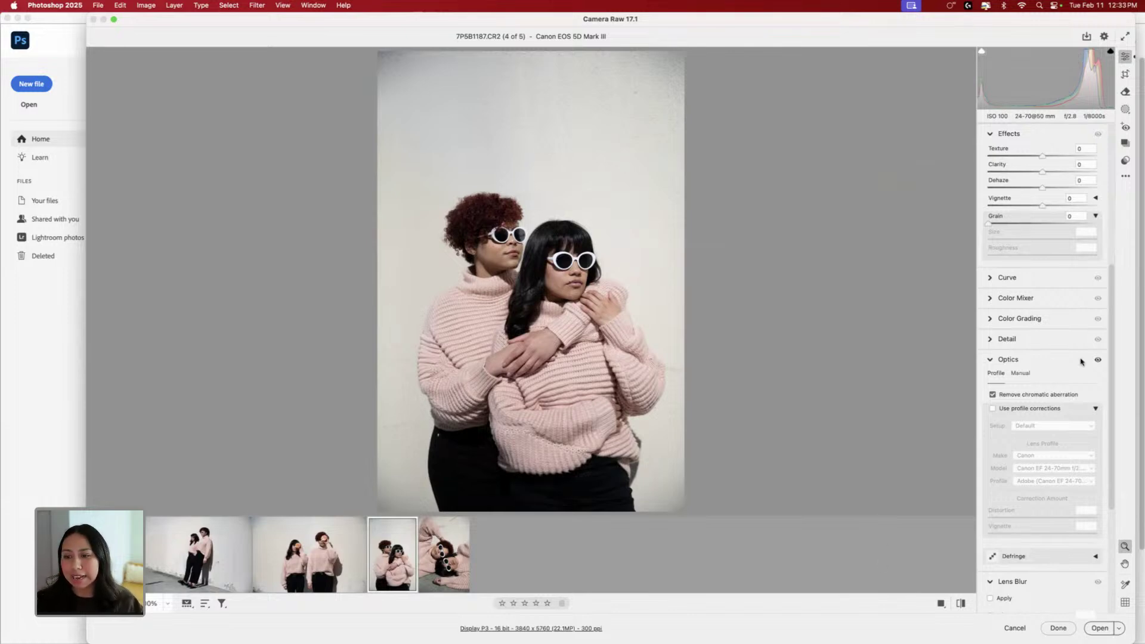
{"action": "left_click", "coordinate": [993, 409]}
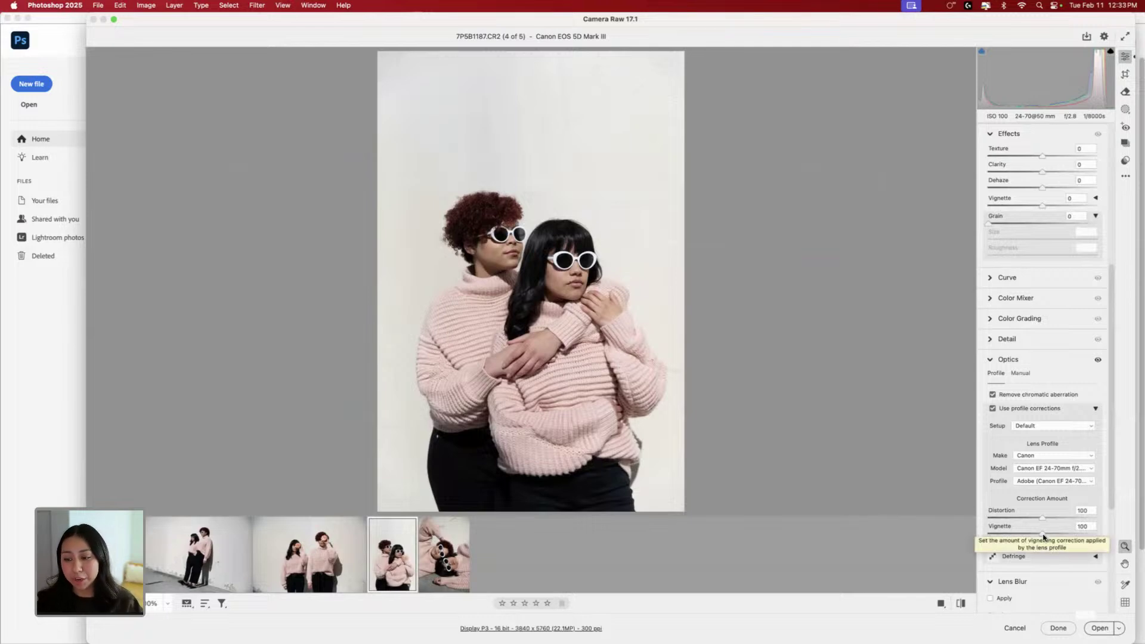
{"action": "mouse_move", "coordinate": [1047, 532]}
{"action": "left_mouse_down"}
{"action": "mouse_move", "coordinate": [1066, 535]}
{"action": "mouse_move", "coordinate": [1014, 537]}
{"action": "mouse_move", "coordinate": [1043, 536]}
{"action": "left_mouse_up"}
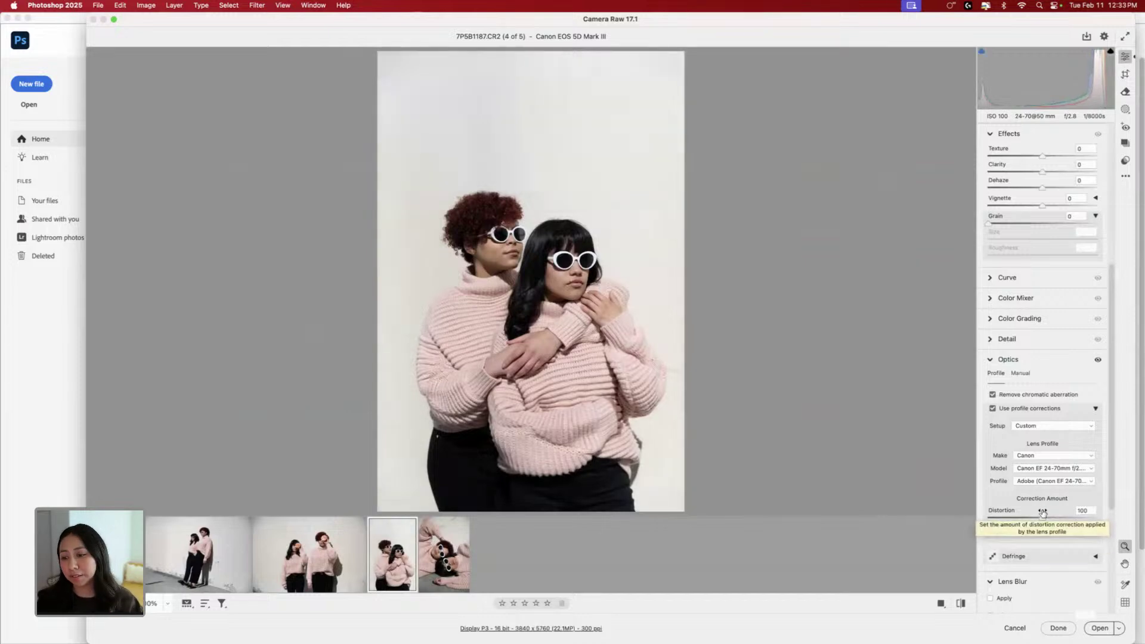
{"action": "left_click", "coordinate": [993, 360]}
- Try the Auto white balance preset on the photo and return it to As Shot
{"action": "scroll", "coordinate": [1060, 370], "scroll_direction": "up", "scroll_amount": 3}
{"action": "scroll", "coordinate": [1067, 367], "scroll_direction": "up", "scroll_amount": 5}
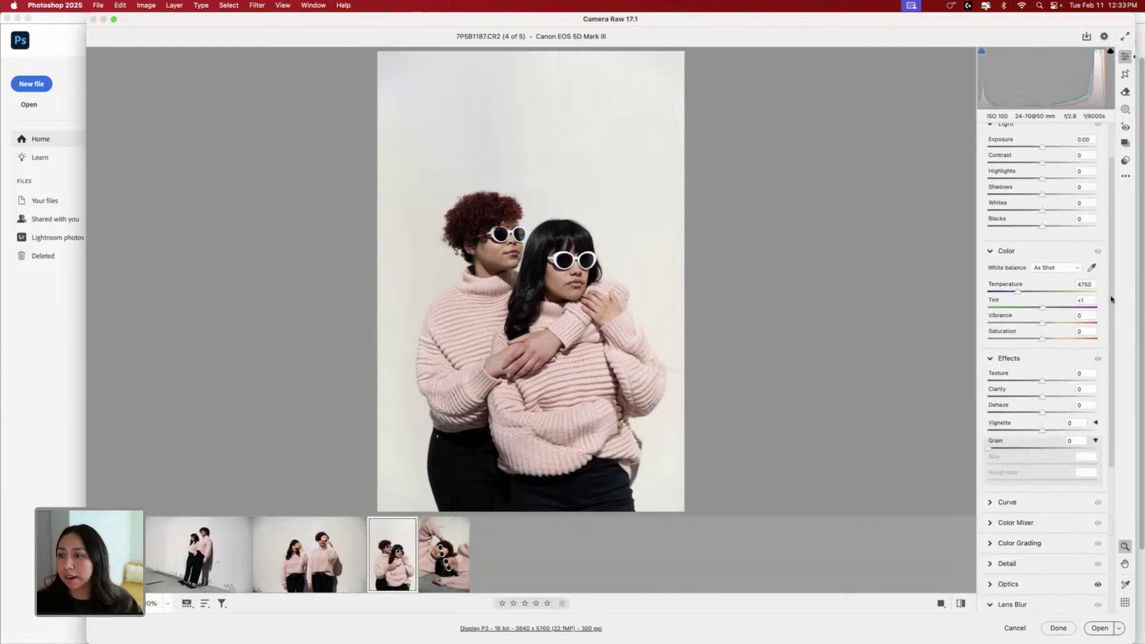
{"action": "scroll", "coordinate": [1053, 295], "scroll_direction": "up", "scroll_amount": 3}
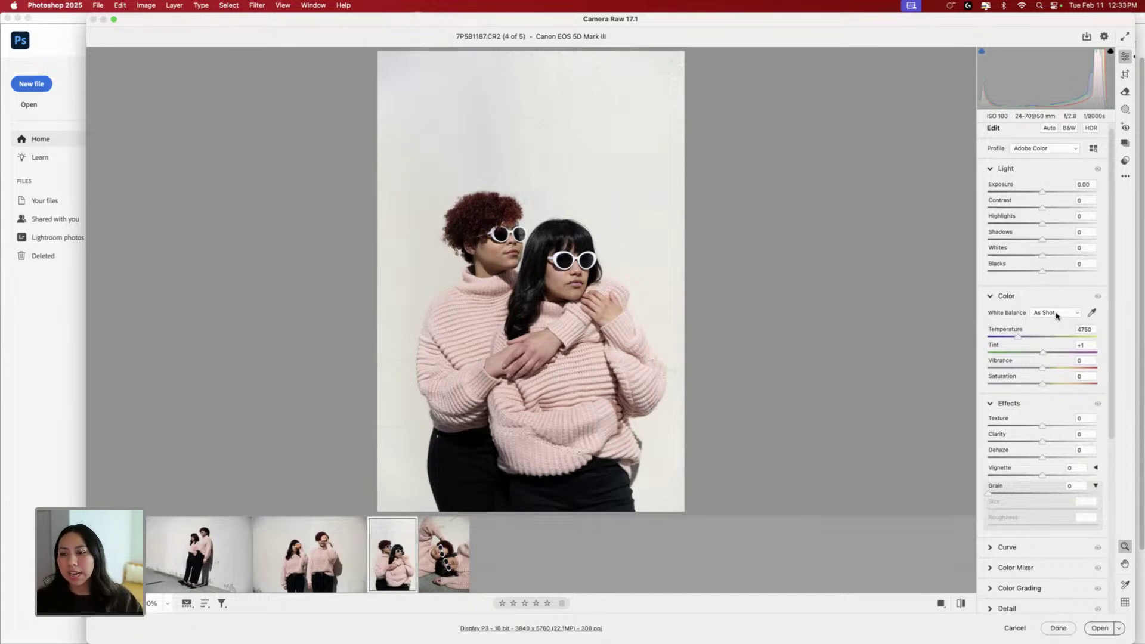
{"action": "left_click", "coordinate": [1056, 316]}
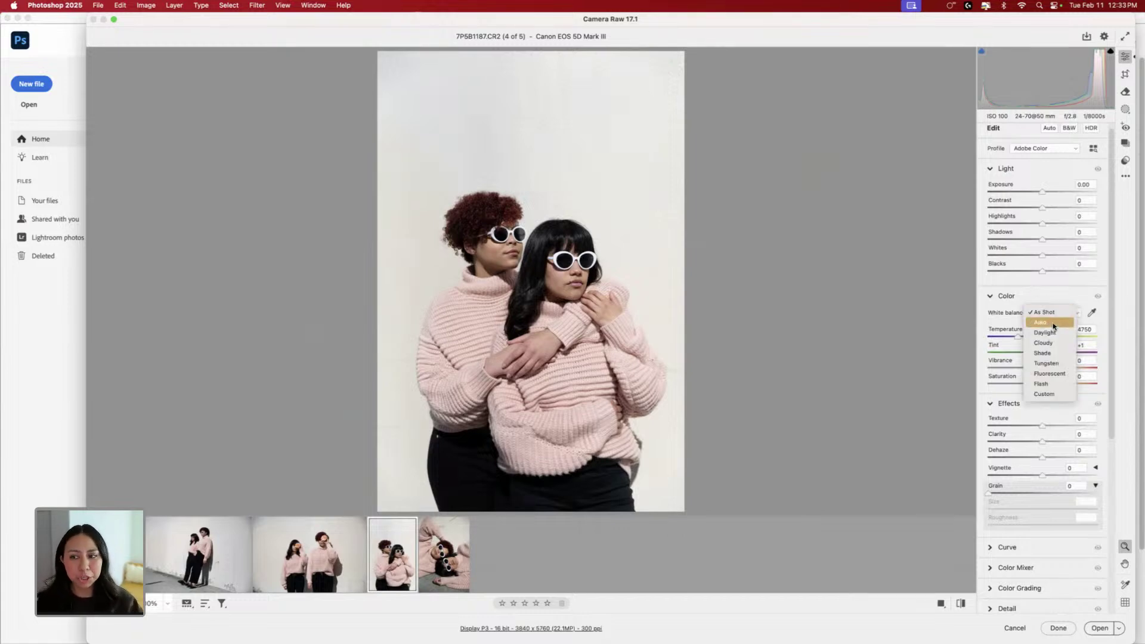
{"action": "left_click", "coordinate": [1053, 325]}
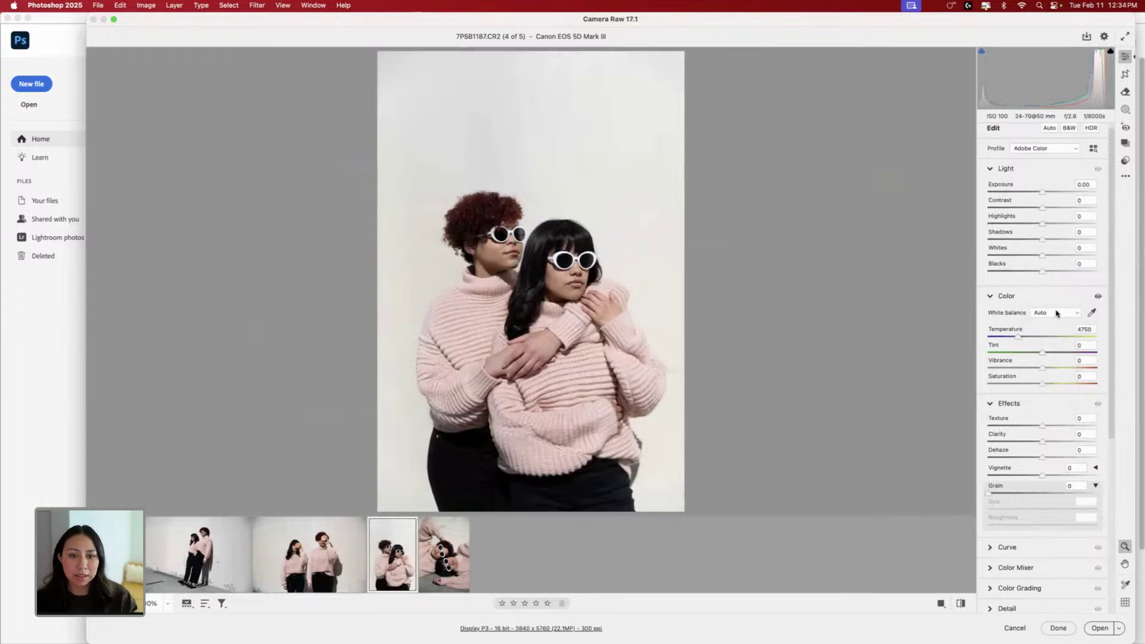
{"action": "left_click", "coordinate": [1057, 313]}
{"action": "left_click", "coordinate": [1052, 306]}
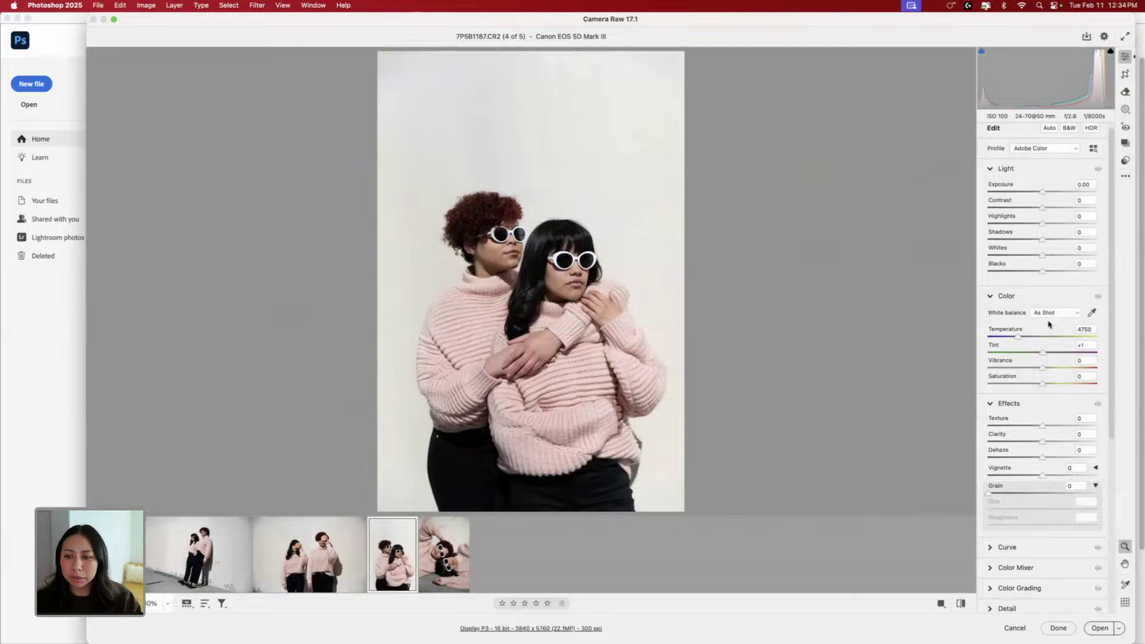
{"action": "left_click", "coordinate": [1056, 314]}
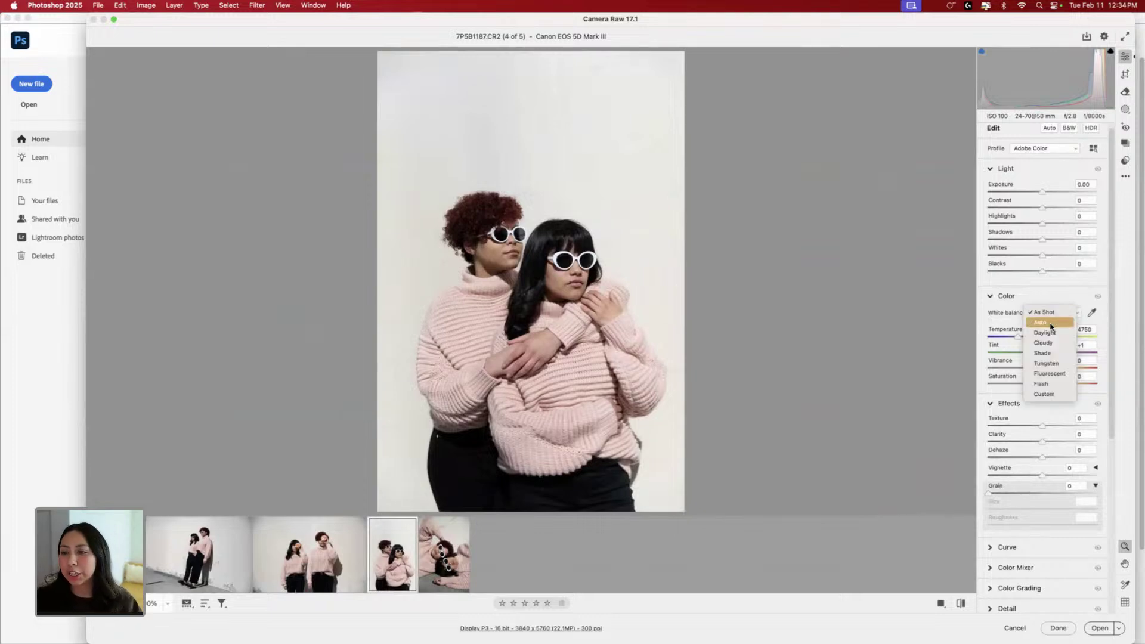
{"action": "left_click", "coordinate": [1045, 312]}
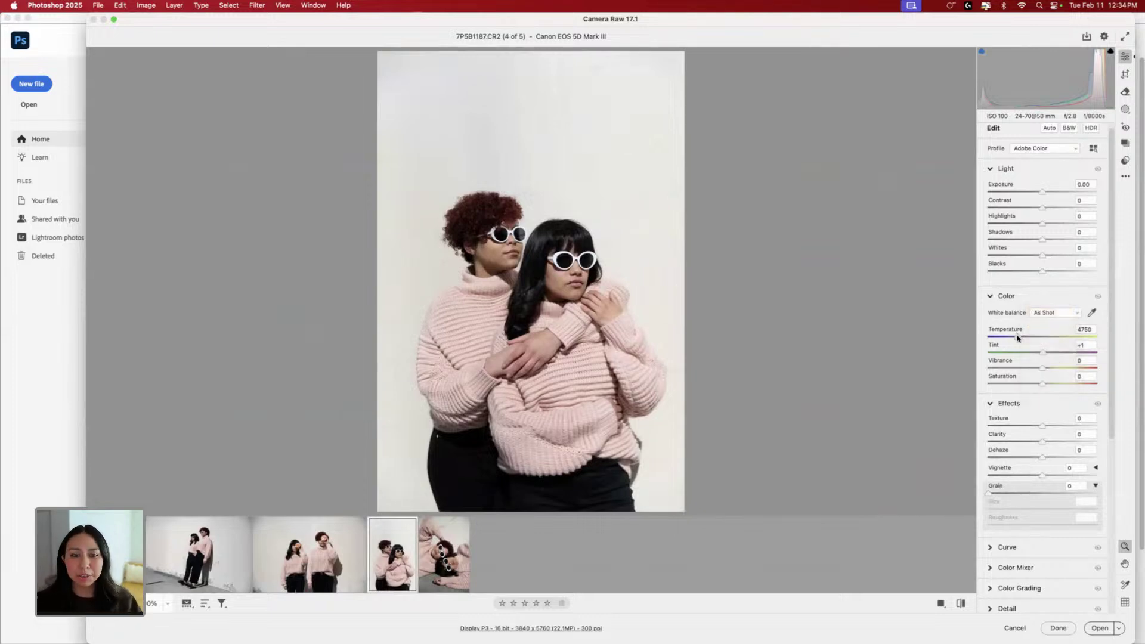
- Warm the photo's white balance by setting the temperature to 5650 and the tint to +10
{"action": "left_click_drag", "start_coordinate": [1018, 338], "coordinate": [1028, 338]}
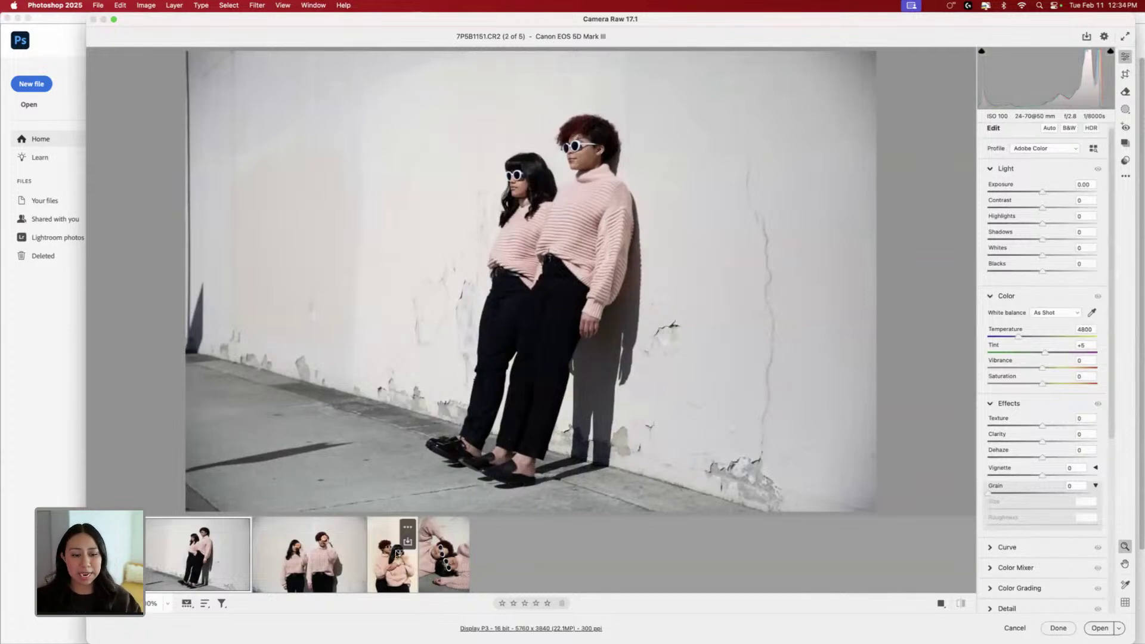
{"action": "left_click", "coordinate": [392, 575]}
{"action": "left_click_drag", "start_coordinate": [1027, 338], "coordinate": [1046, 356]}
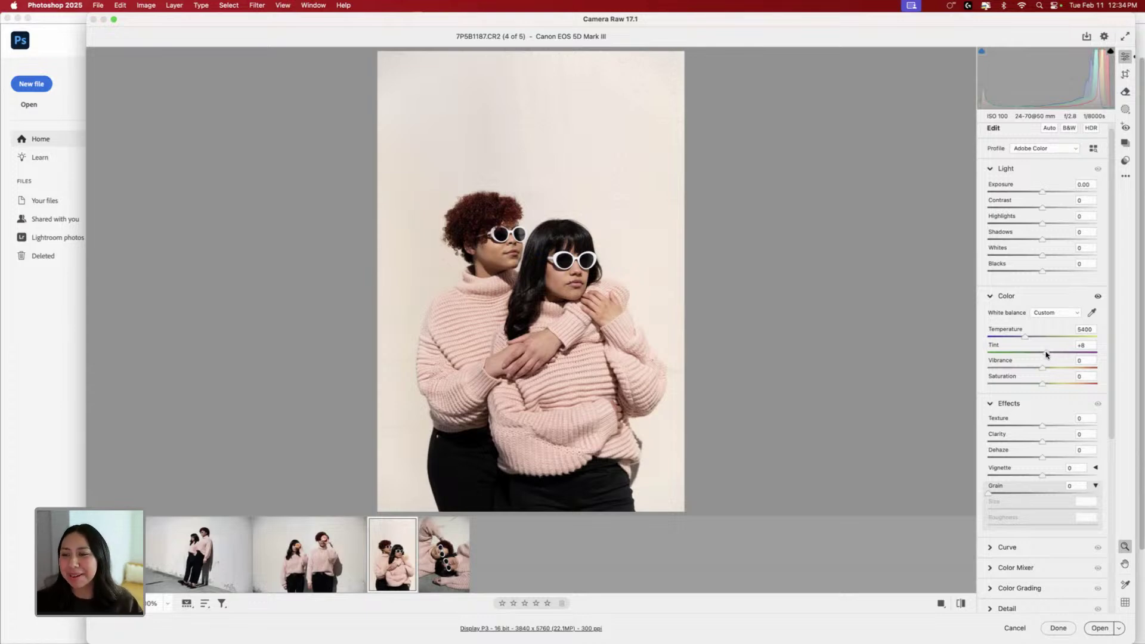
{"action": "left_click_drag", "start_coordinate": [1048, 354], "coordinate": [1050, 355]}
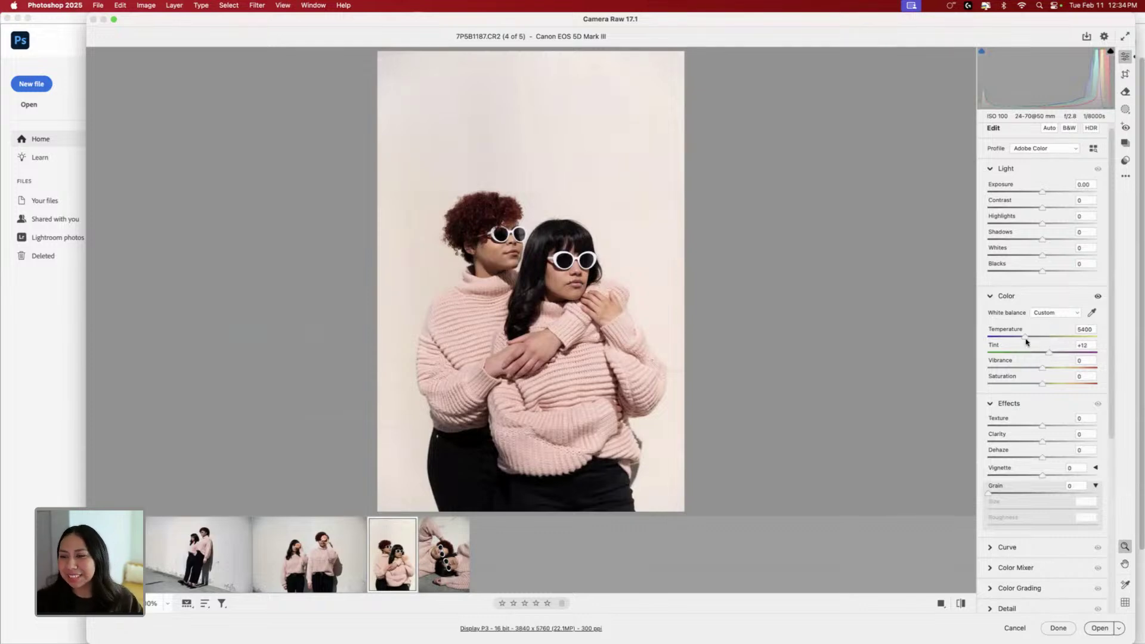
{"action": "left_click_drag", "start_coordinate": [1026, 339], "coordinate": [1026, 338]}
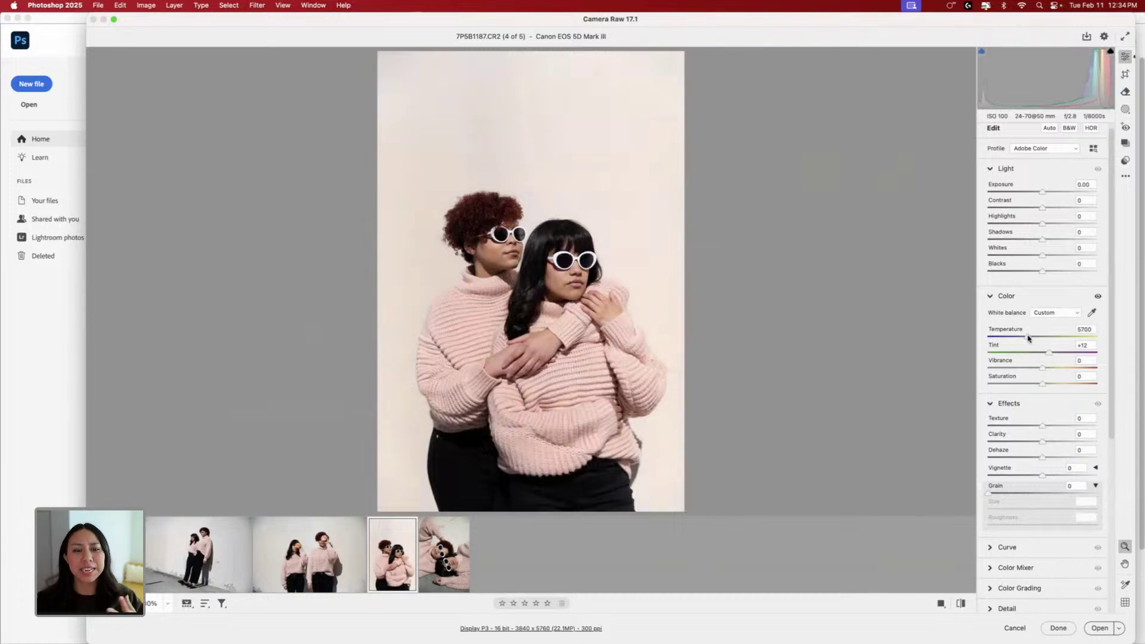
{"action": "left_click_drag", "start_coordinate": [1027, 339], "coordinate": [1027, 338]}
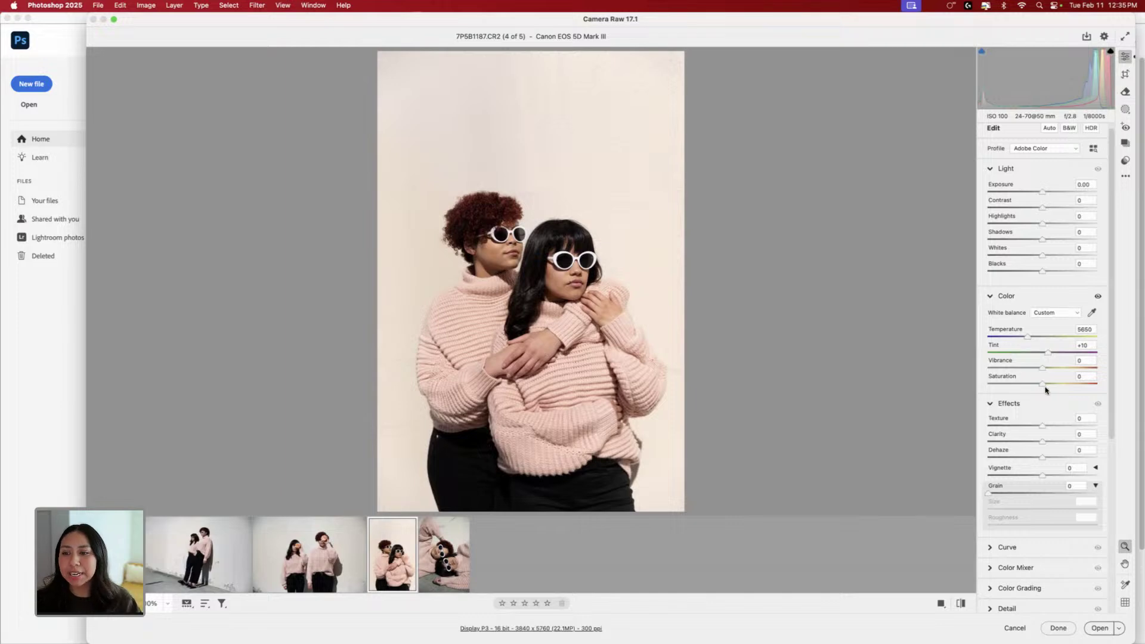
- Try a higher saturation and reset it to 0, raise vibrance to +34, and compare the photo with the color adjustments hidden
{"action": "left_click_drag", "start_coordinate": [1043, 385], "coordinate": [1079, 386]}
{"action": "double_click", "coordinate": [1078, 384]}
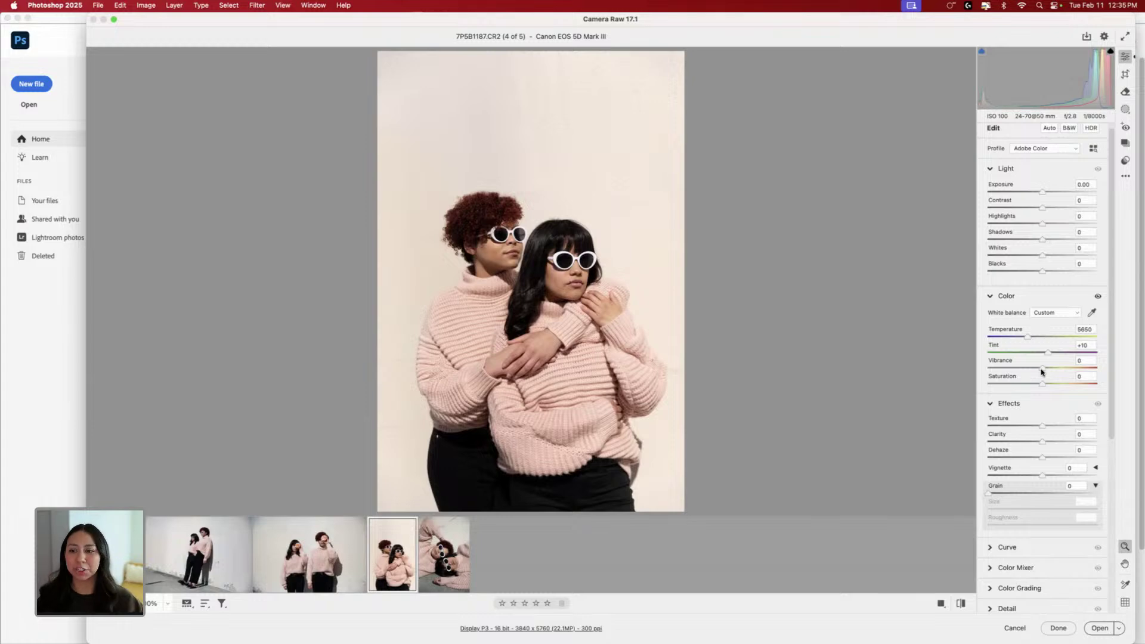
{"action": "mouse_move", "coordinate": [1042, 383]}
{"action": "left_mouse_down"}
{"action": "mouse_move", "coordinate": [1061, 386]}
{"action": "mouse_move", "coordinate": [1041, 383]}
{"action": "mouse_move", "coordinate": [1061, 371]}
{"action": "left_mouse_up"}
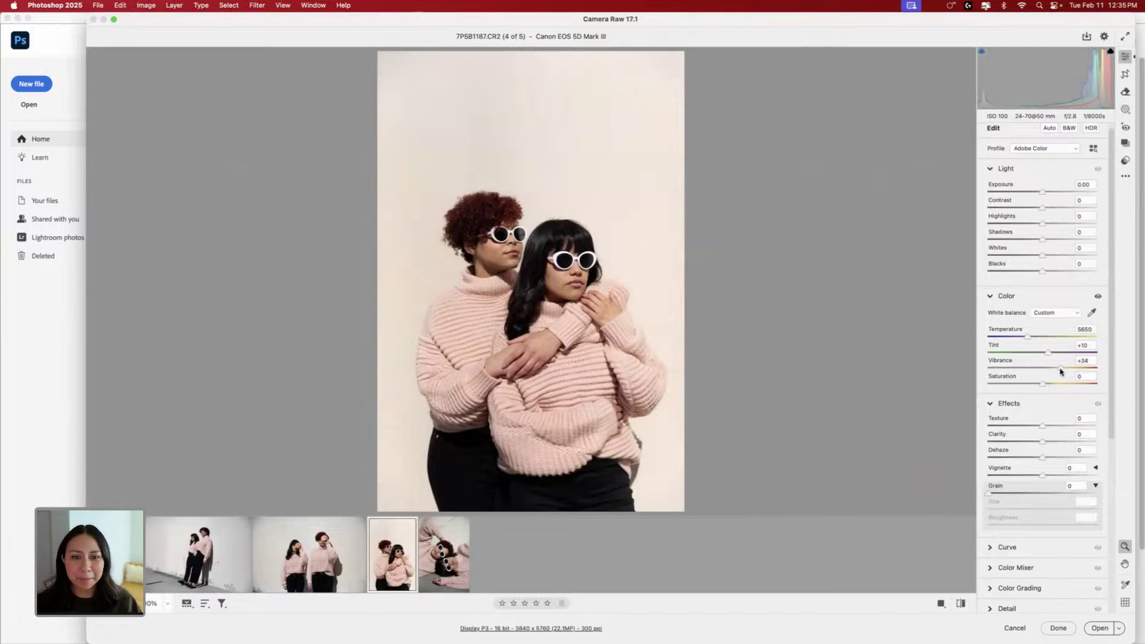
{"action": "left_click", "coordinate": [1099, 297]}
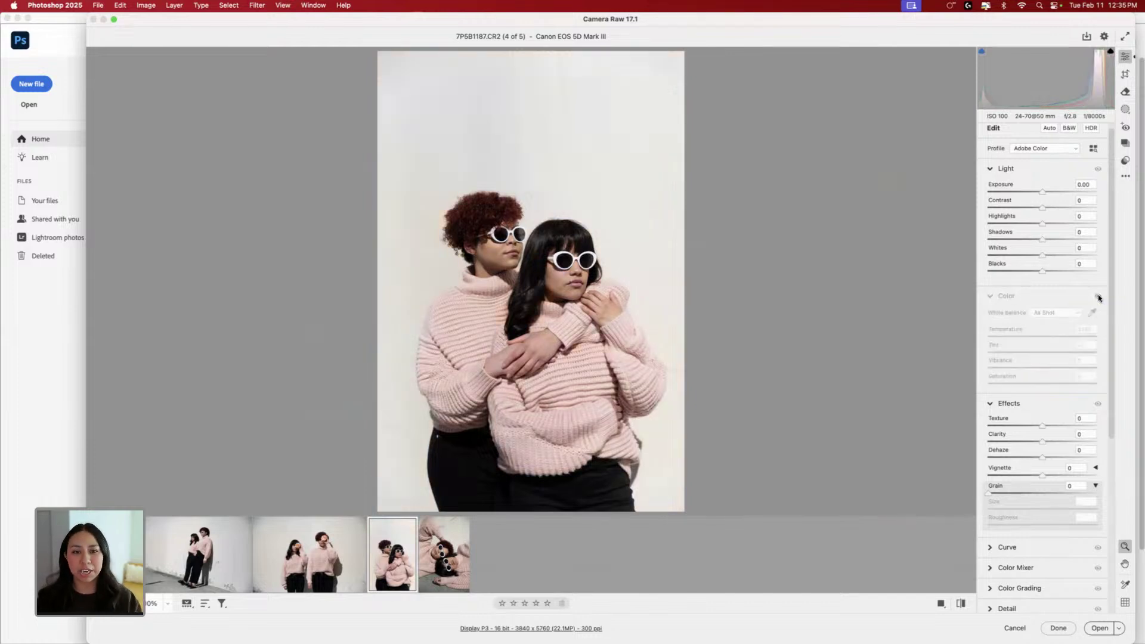
{"action": "left_click", "coordinate": [1098, 297]}
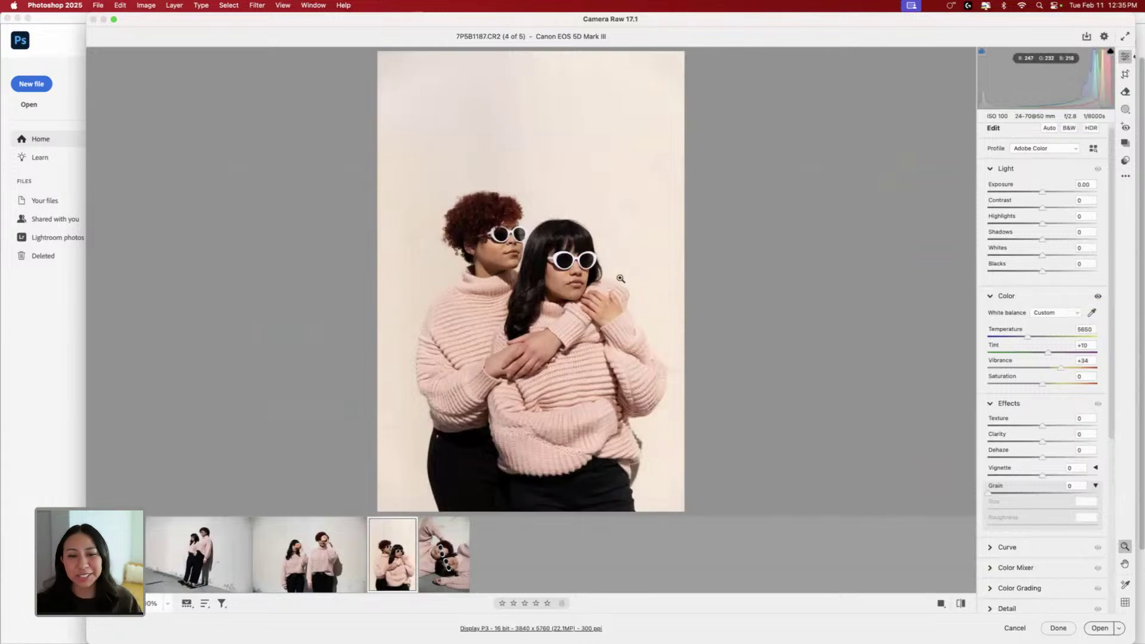
- Try a Point Color adjustment sampled from the red curly hair across the whole photo, and delete its swatch
{"action": "scroll", "coordinate": [1091, 394], "scroll_direction": "down", "scroll_amount": 1}
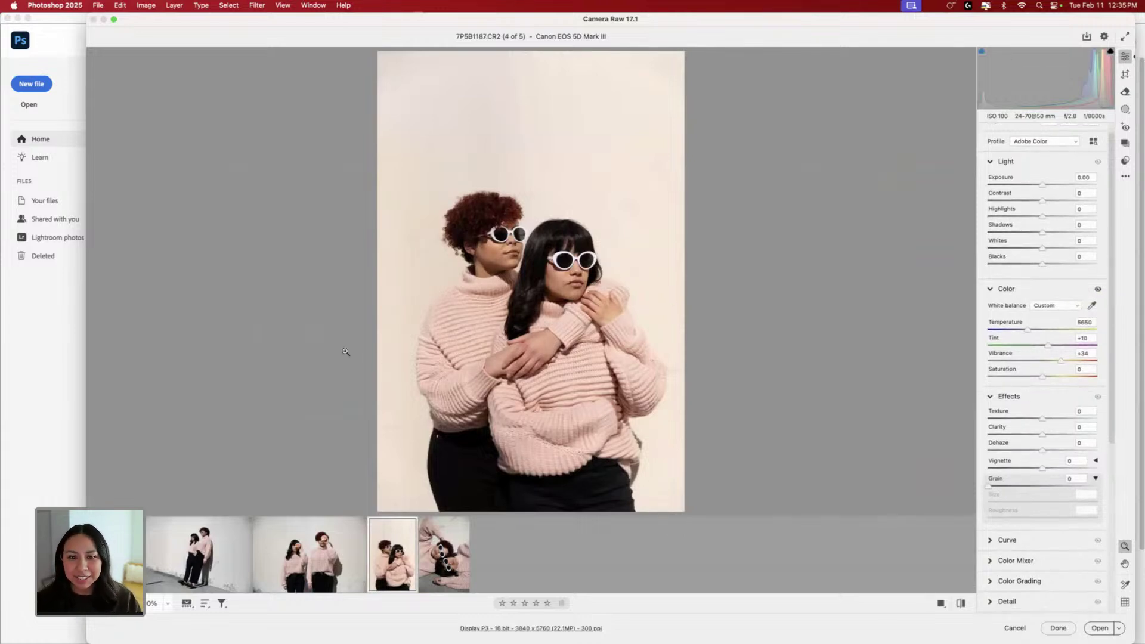
{"action": "left_click_drag", "start_coordinate": [549, 290], "coordinate": [571, 95]}
{"action": "scroll", "coordinate": [1062, 500], "scroll_direction": "down", "scroll_amount": 2}
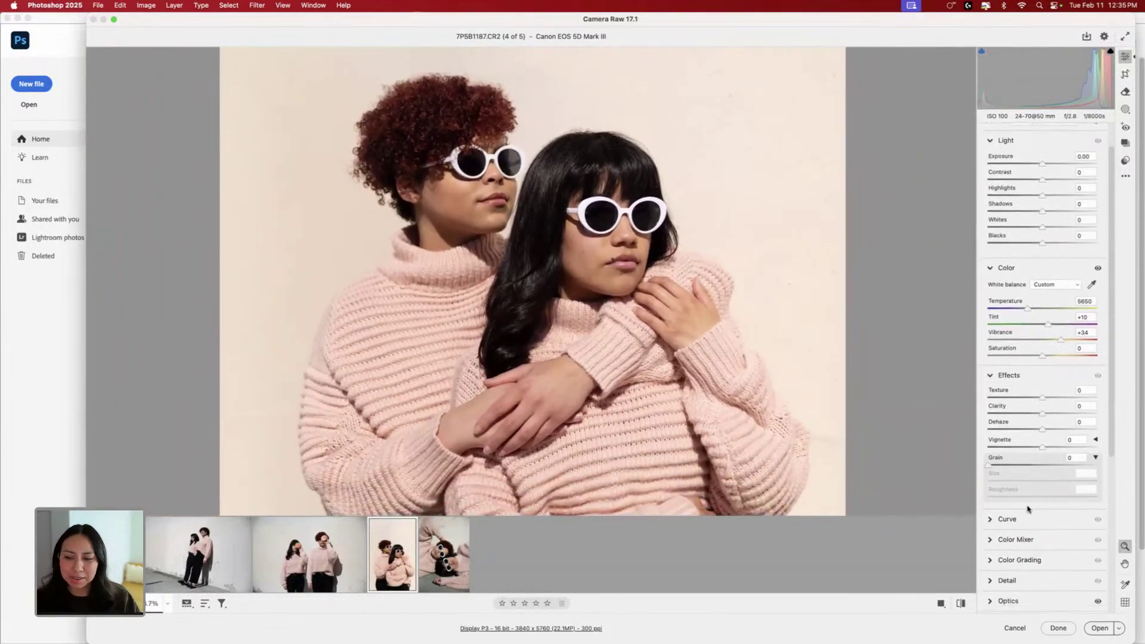
{"action": "left_click", "coordinate": [991, 535]}
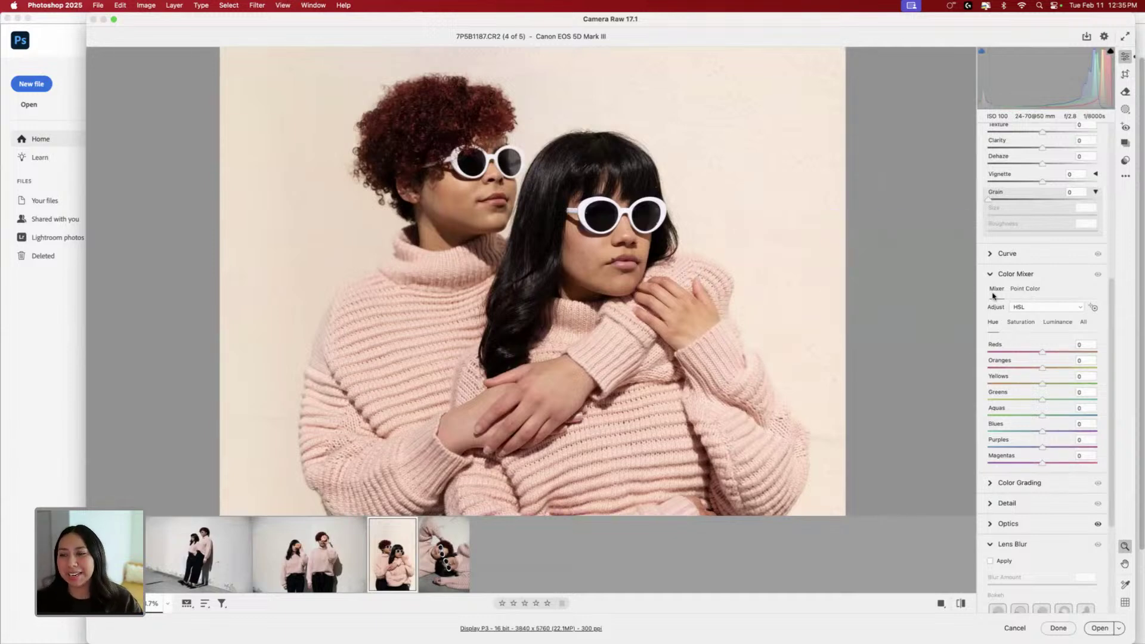
{"action": "left_click", "coordinate": [1025, 289]}
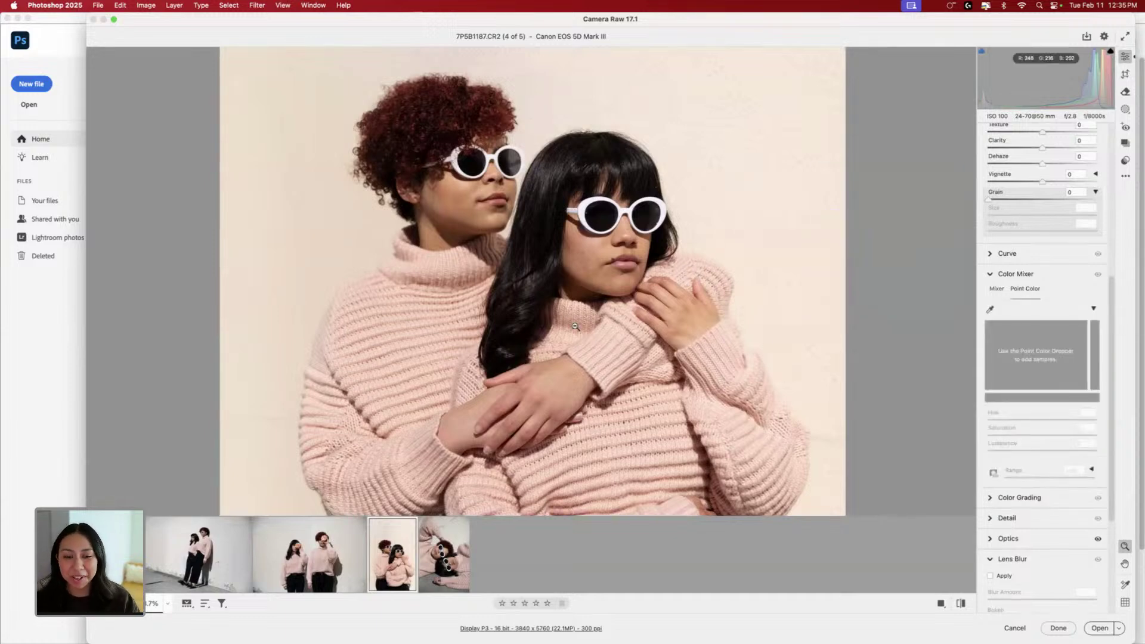
{"action": "left_click", "coordinate": [990, 309]}
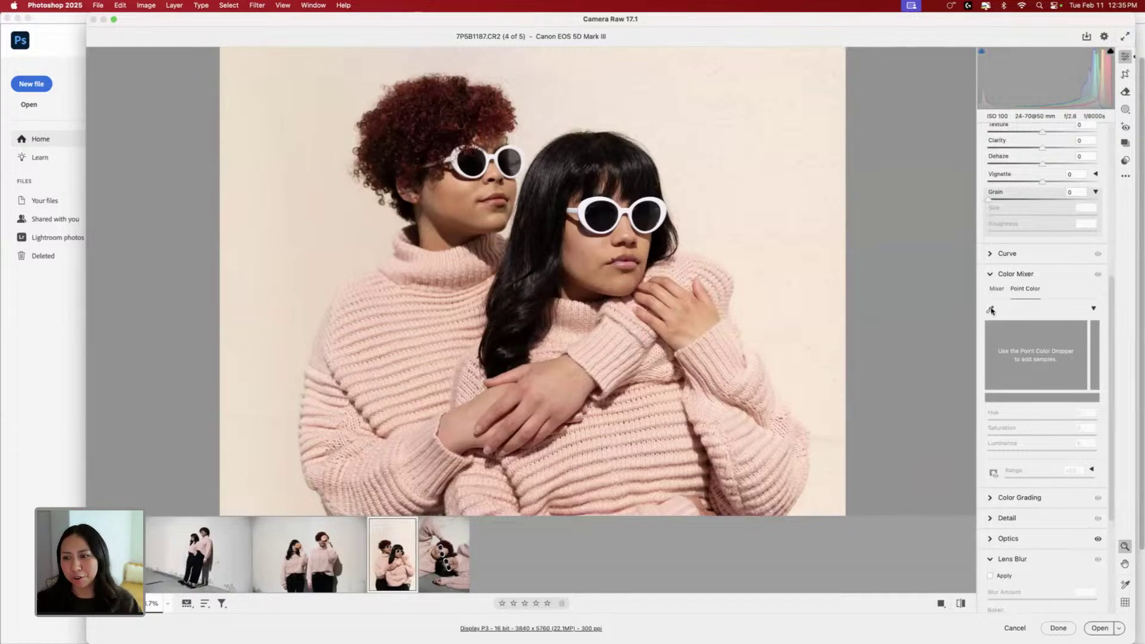
{"action": "left_click", "coordinate": [454, 90]}
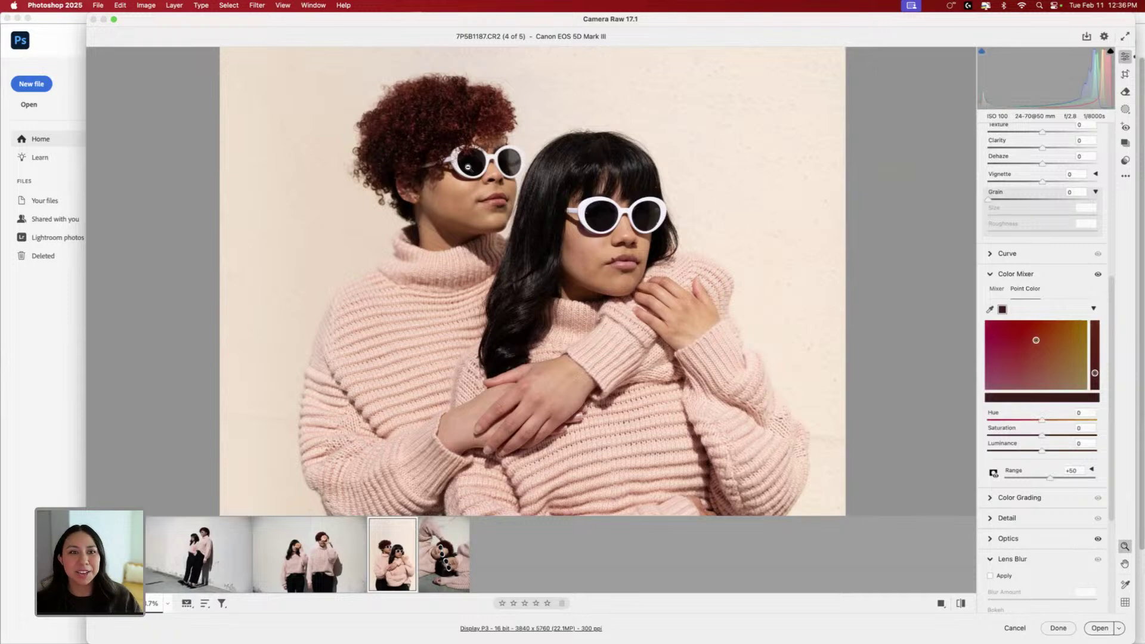
{"action": "mouse_move", "coordinate": [1036, 340]}
{"action": "left_mouse_down"}
{"action": "mouse_move", "coordinate": [1020, 333]}
{"action": "mouse_move", "coordinate": [1034, 340]}
{"action": "left_mouse_up"}
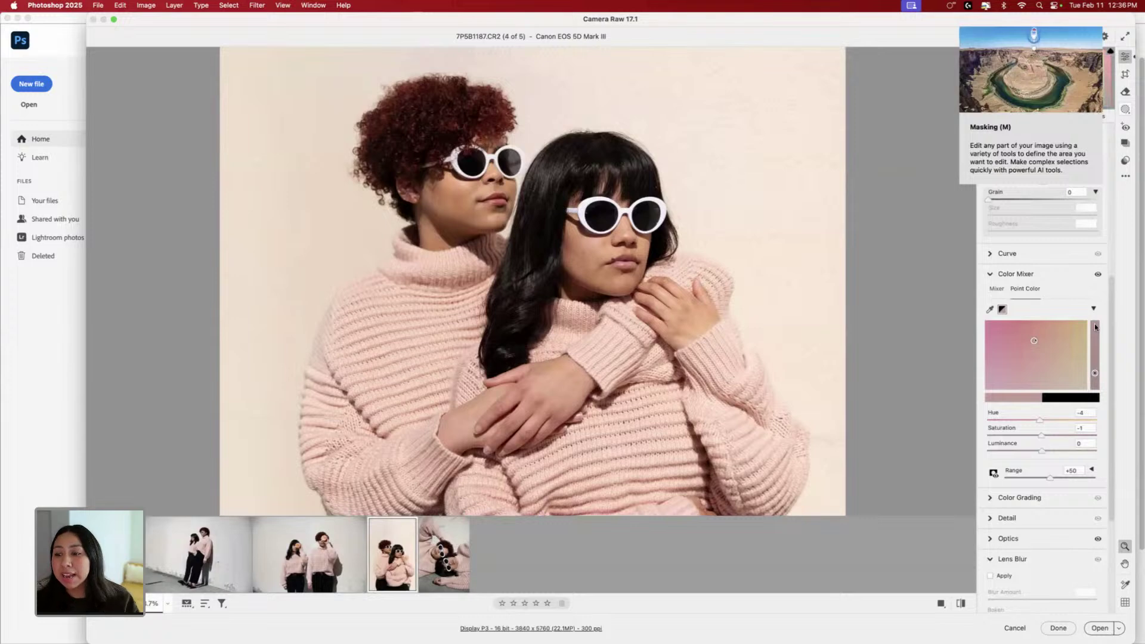
{"action": "right_click", "coordinate": [1003, 309]}
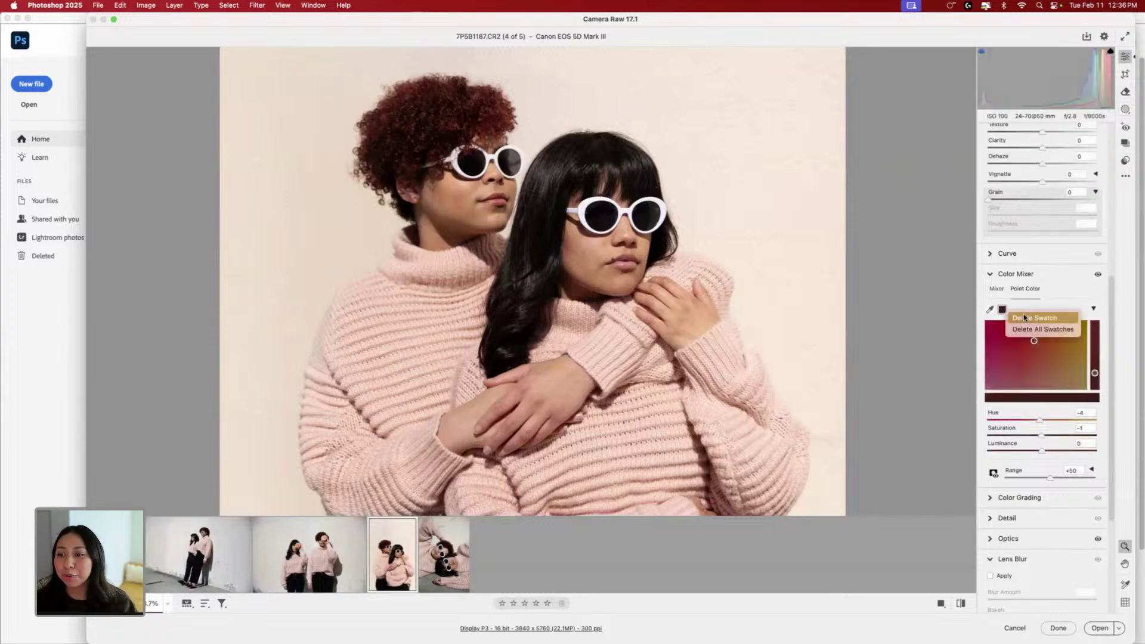
{"action": "left_click", "coordinate": [1027, 317]}
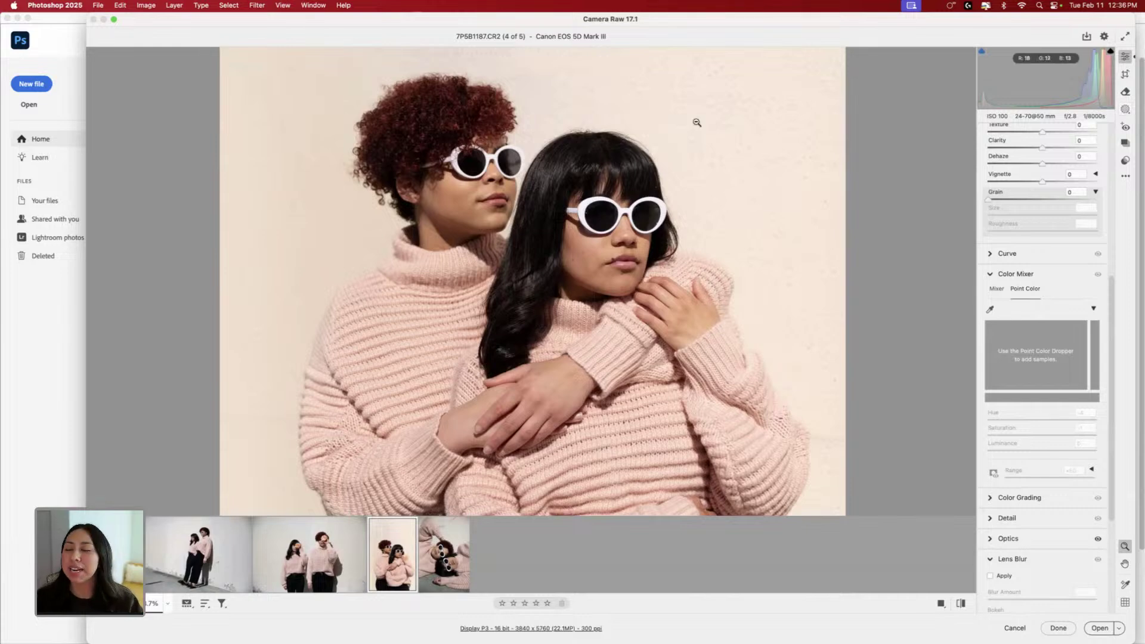
- Create an Objects mask over the red curly hair using a selection brush of size 7
{"action": "left_click", "coordinate": [1125, 110]}
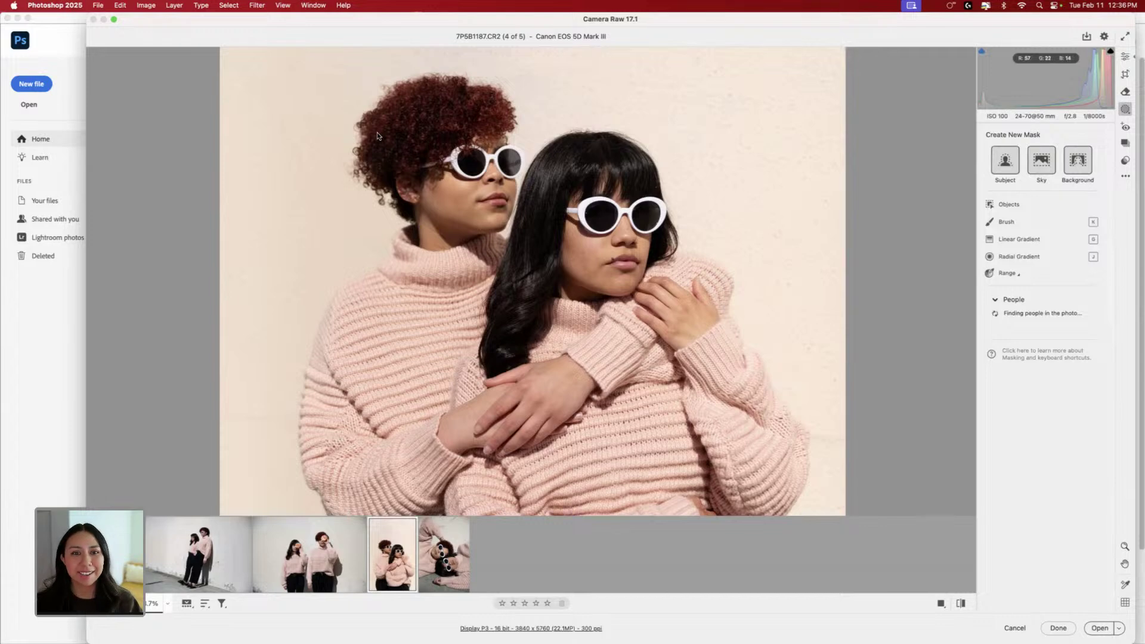
{"action": "left_click", "coordinate": [1018, 207]}
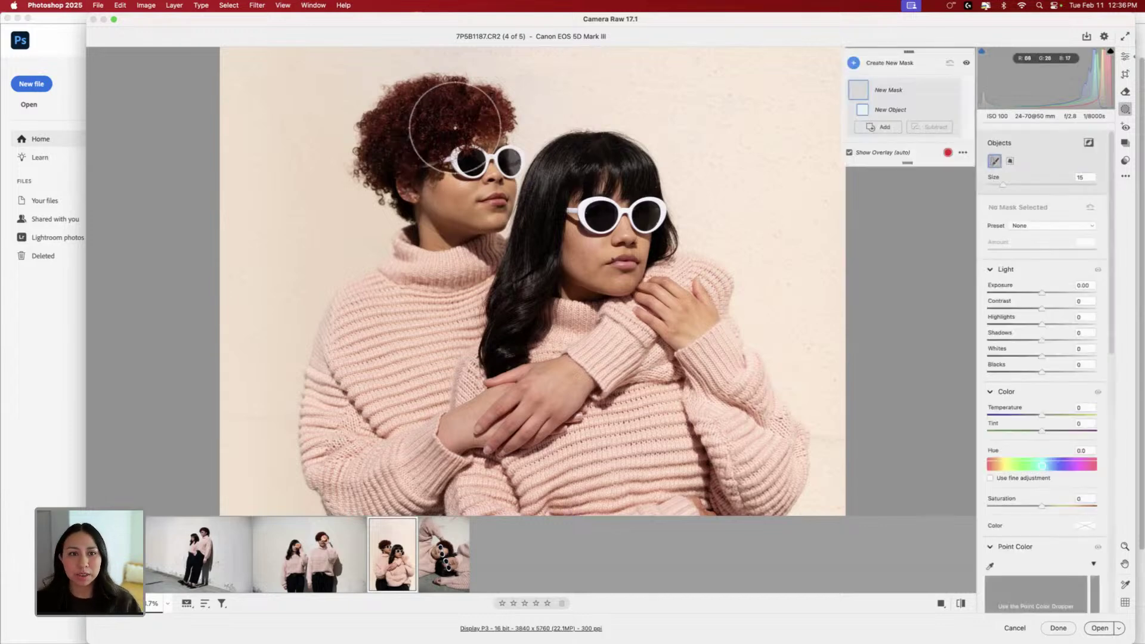
{"action": "key", "text": "bracketleft"}
{"action": "key", "text": "bracketleft"}
{"action": "key", "text": "bracketleft"}
{"action": "key", "text": "bracketleft"}
{"action": "key", "text": "bracketleft"}
{"action": "key", "text": "bracketleft"}
{"action": "key", "text": "bracketleft"}
{"action": "key", "text": "bracketleft"}
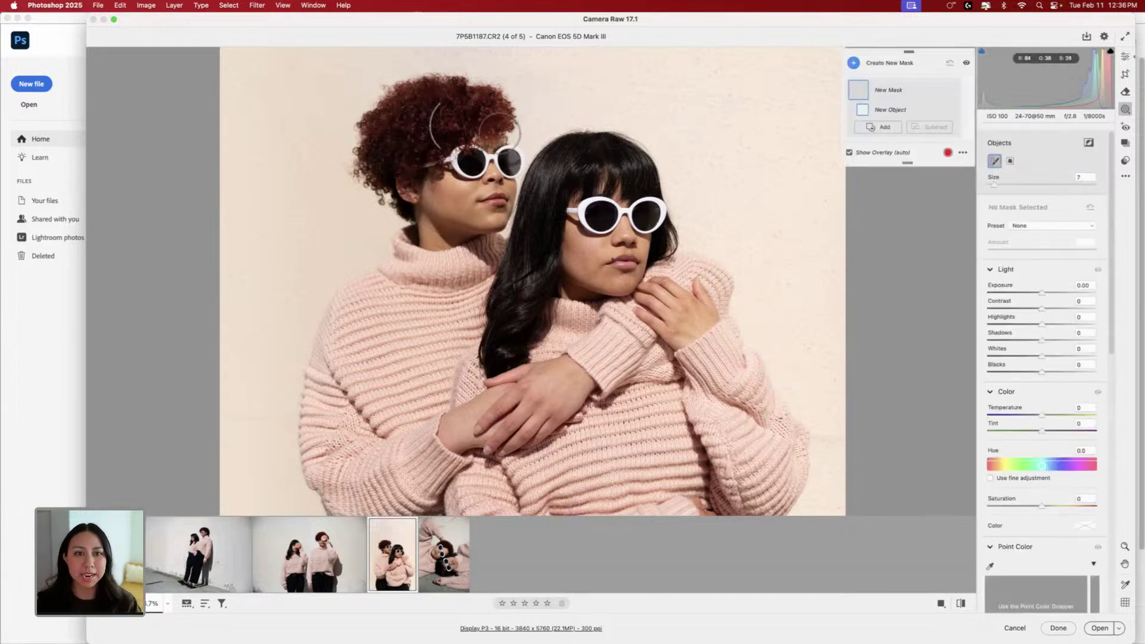
{"action": "mouse_move", "coordinate": [507, 120]}
{"action": "left_mouse_down"}
{"action": "mouse_move", "coordinate": [452, 82]}
{"action": "mouse_move", "coordinate": [394, 93]}
{"action": "mouse_move", "coordinate": [363, 129]}
{"action": "mouse_move", "coordinate": [364, 164]}
{"action": "mouse_move", "coordinate": [406, 211]}
{"action": "mouse_move", "coordinate": [406, 190]}
{"action": "mouse_move", "coordinate": [492, 126]}
{"action": "left_mouse_up"}
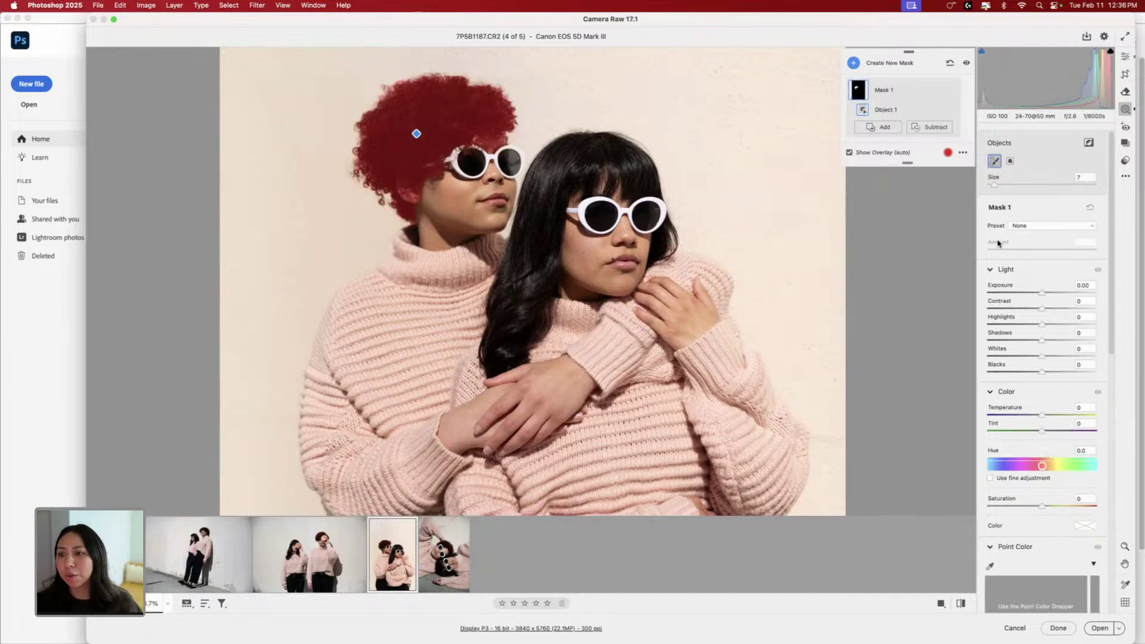
- Sample the red hair's color as a Point Color swatch within the hair mask
{"action": "scroll", "coordinate": [1050, 311], "scroll_direction": "down", "scroll_amount": 2}
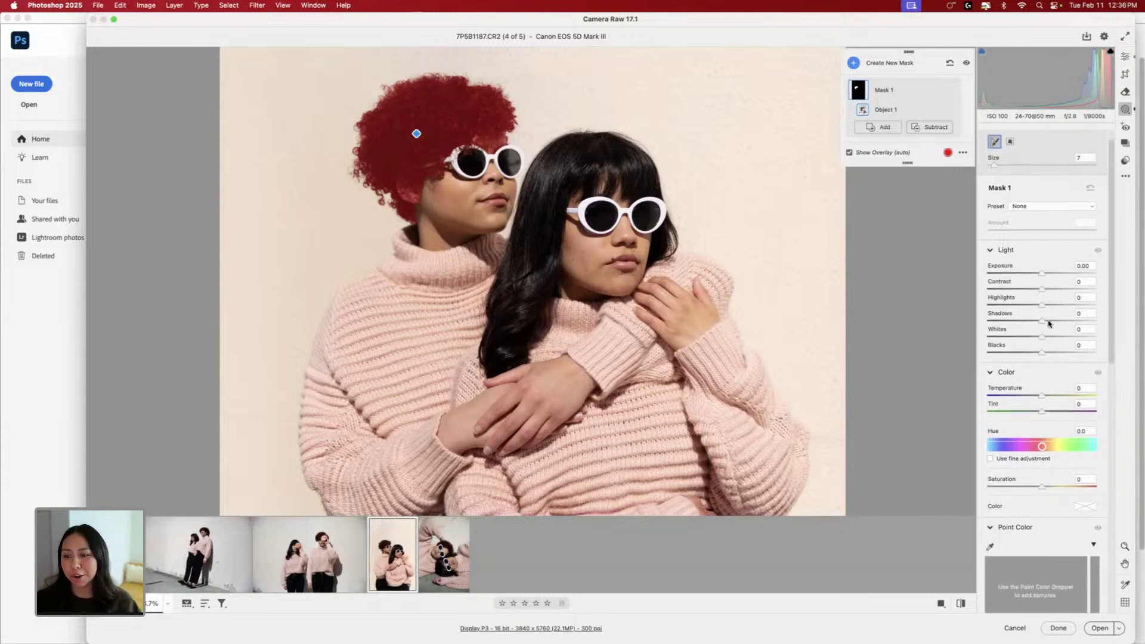
{"action": "scroll", "coordinate": [1049, 324], "scroll_direction": "down", "scroll_amount": 10}
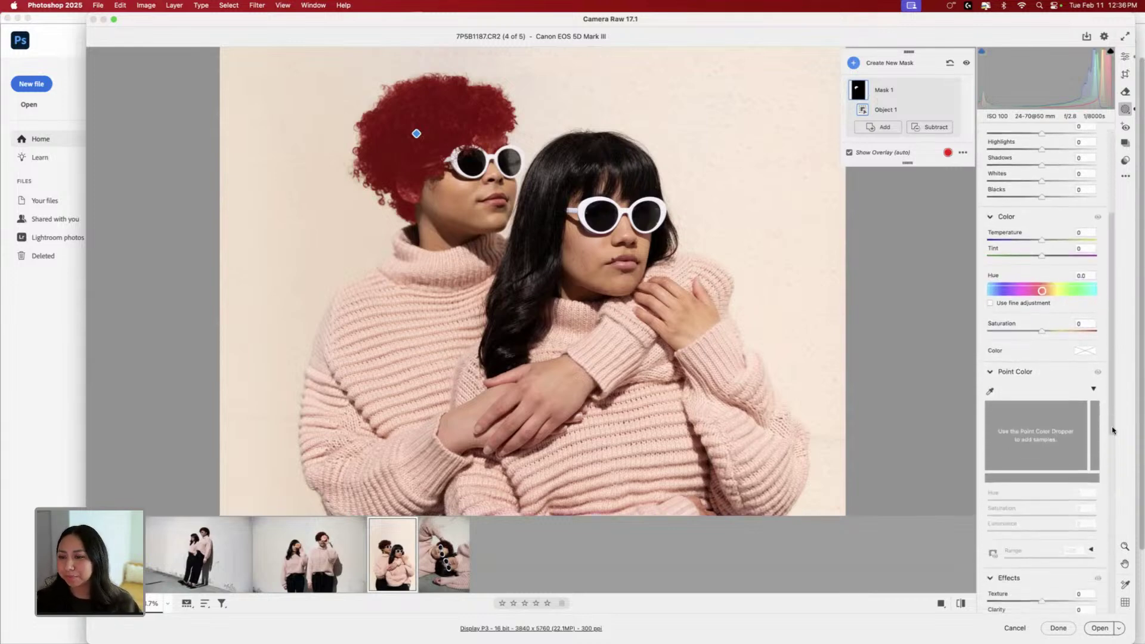
{"action": "scroll", "coordinate": [1113, 430], "scroll_direction": "down", "scroll_amount": 3}
{"action": "left_click", "coordinate": [990, 338]}
{"action": "left_click", "coordinate": [423, 123]}
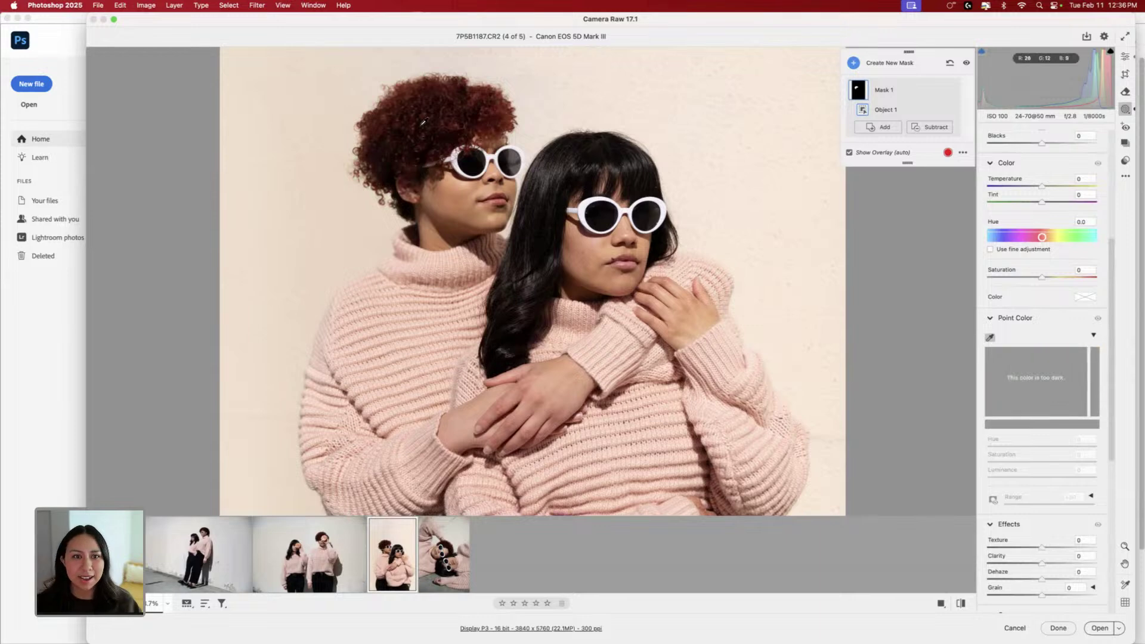
{"action": "left_click", "coordinate": [412, 91]}
{"action": "left_click", "coordinate": [416, 133]}
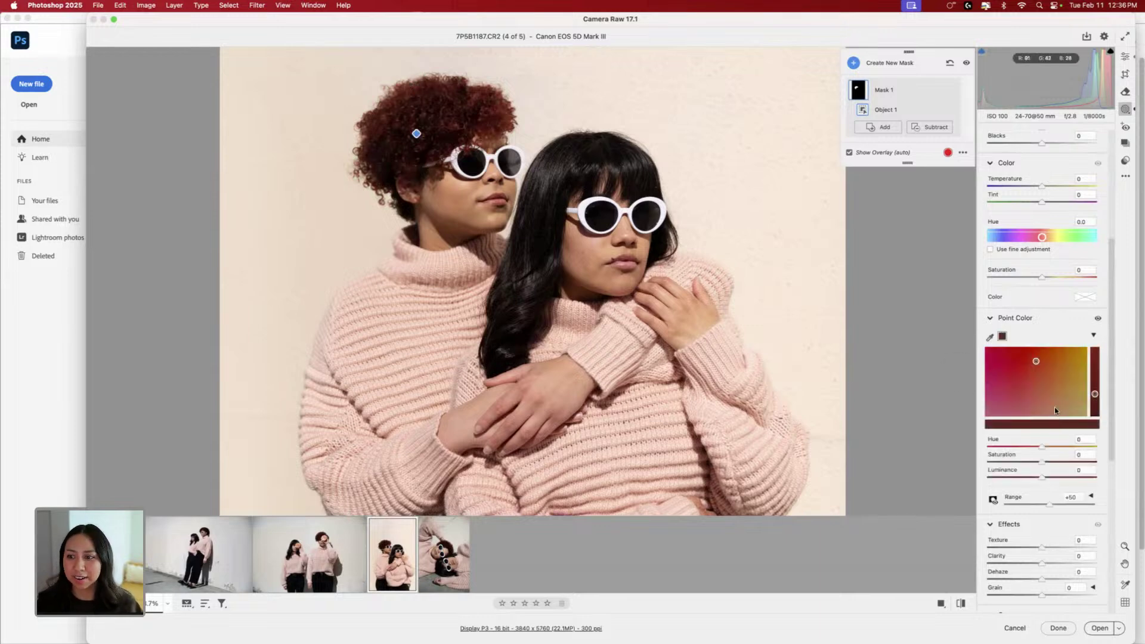
- Shift the masked hair's sampled color to hue -50 and saturation -15
{"action": "left_click_drag", "start_coordinate": [1035, 361], "coordinate": [1018, 370]}
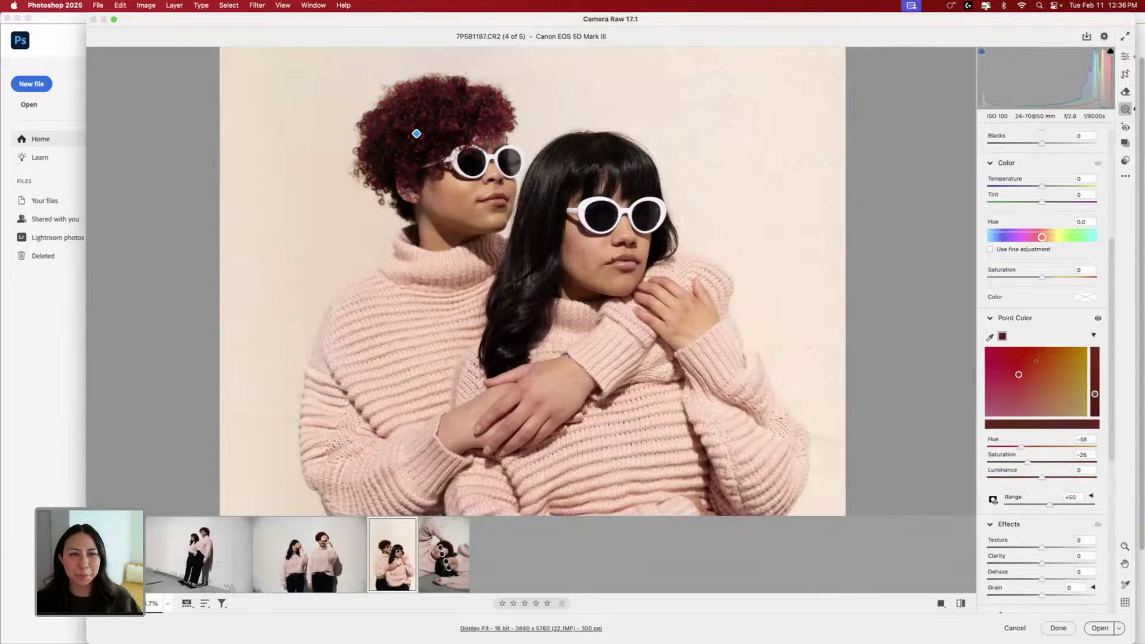
{"action": "left_click_drag", "start_coordinate": [1019, 374], "coordinate": [1018, 373]}
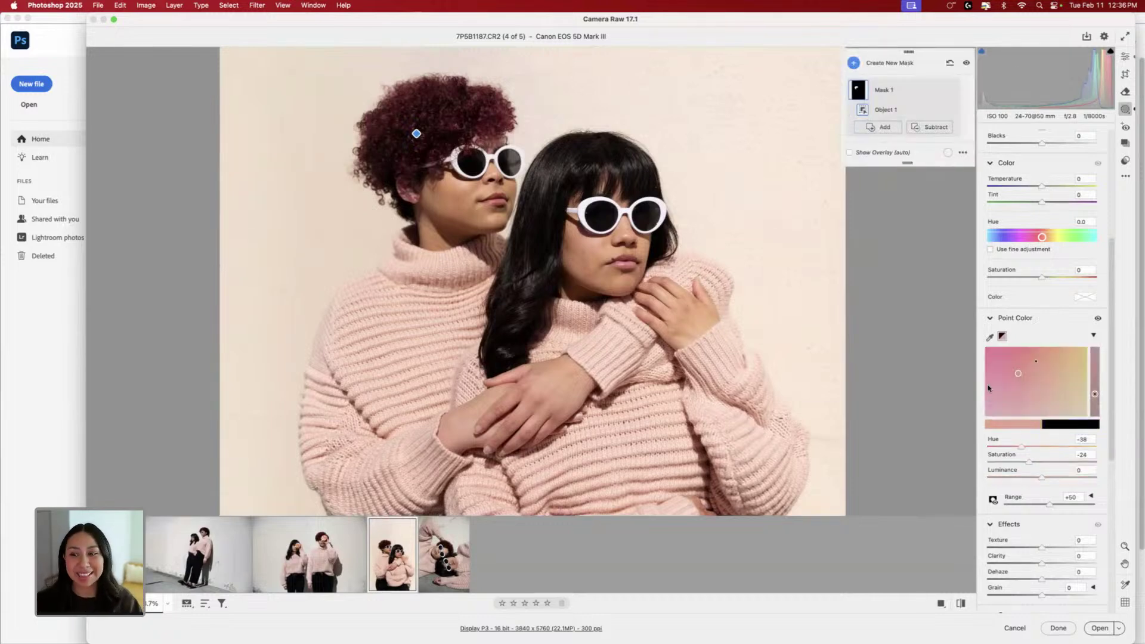
{"action": "mouse_move", "coordinate": [1019, 378]}
{"action": "left_mouse_down"}
{"action": "mouse_move", "coordinate": [1072, 365]}
{"action": "mouse_move", "coordinate": [1012, 370]}
{"action": "left_mouse_up"}
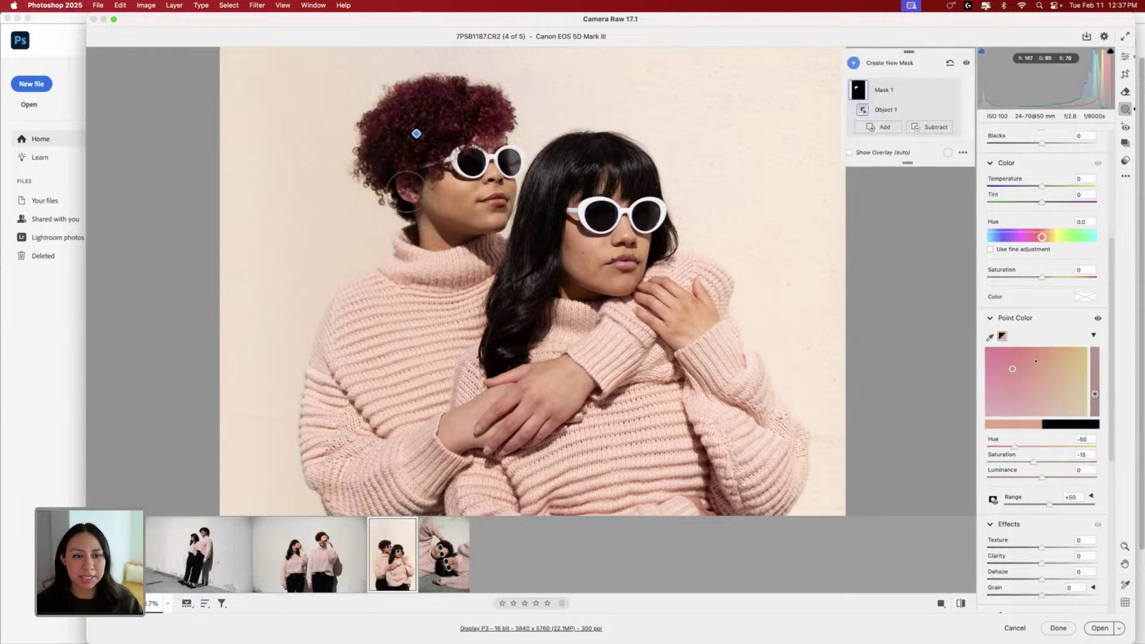
- Subtract the ear area from the hair mask with a small brush, reduced to size 3
{"action": "left_click", "coordinate": [923, 129]}
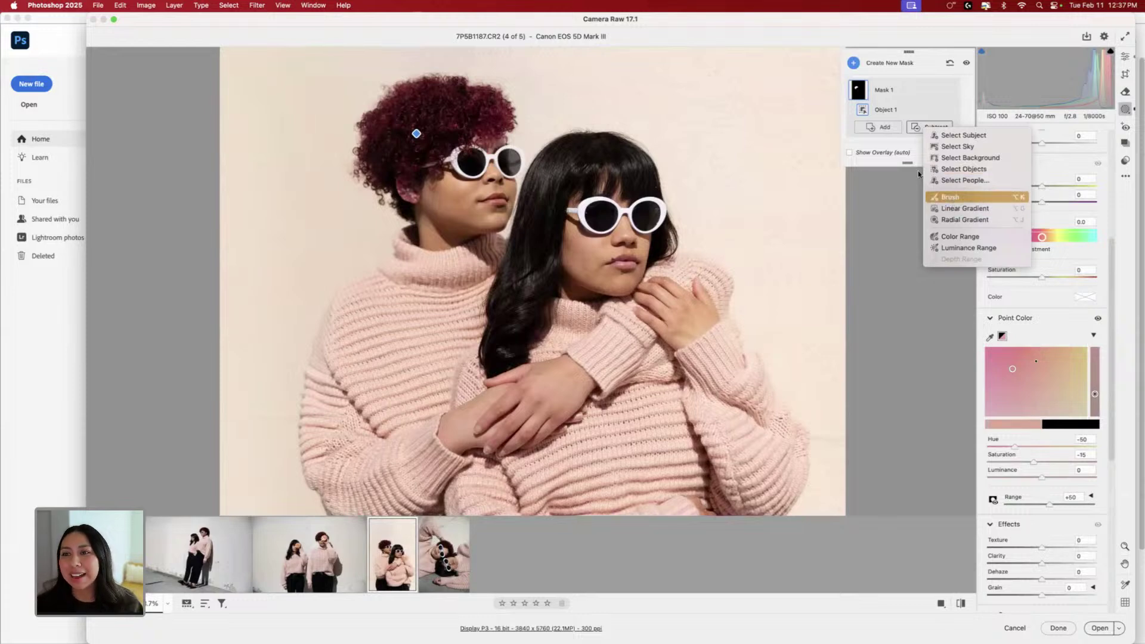
{"action": "left_click", "coordinate": [916, 129]}
{"action": "left_click", "coordinate": [934, 128]}
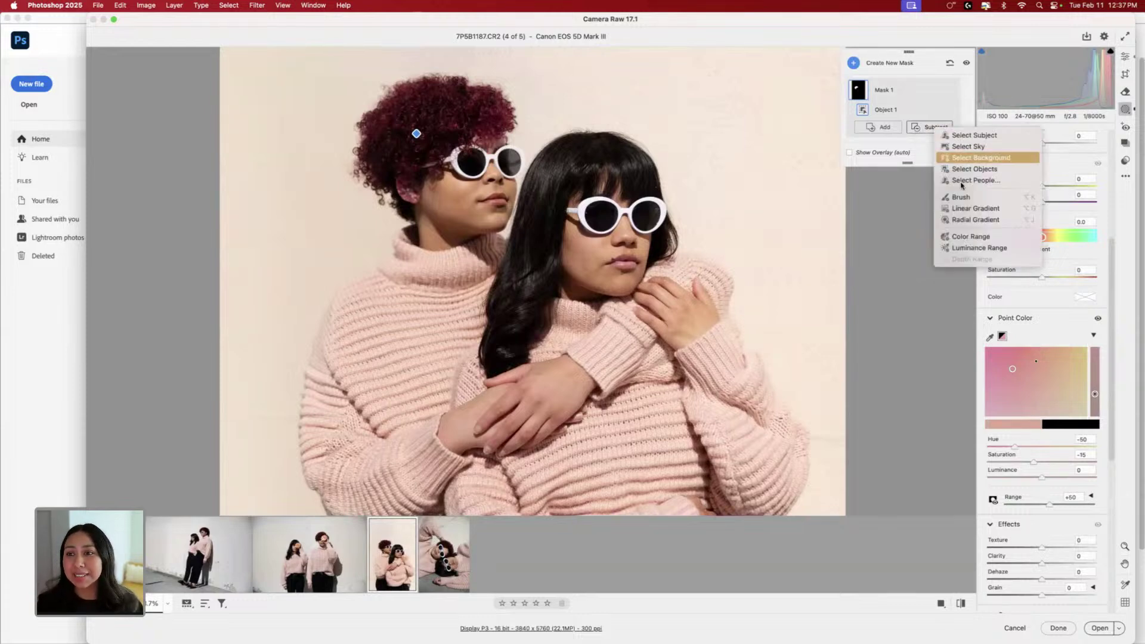
{"action": "left_click", "coordinate": [961, 197]}
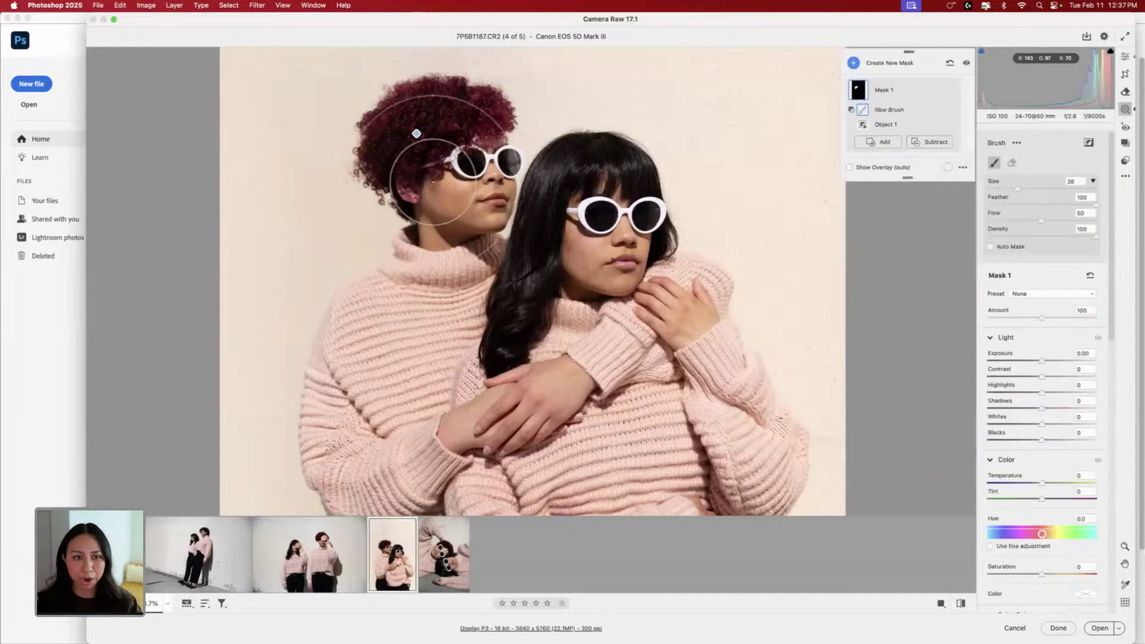
{"action": "key", "text": "bracketleft"}
{"action": "key", "text": "bracketleft"}
{"action": "key", "text": "bracketleft"}
{"action": "key", "text": "bracketleft"}
{"action": "key", "text": "bracketleft"}
{"action": "key", "text": "bracketleft"}
{"action": "key", "text": "bracketleft"}
{"action": "key", "text": "bracketleft"}
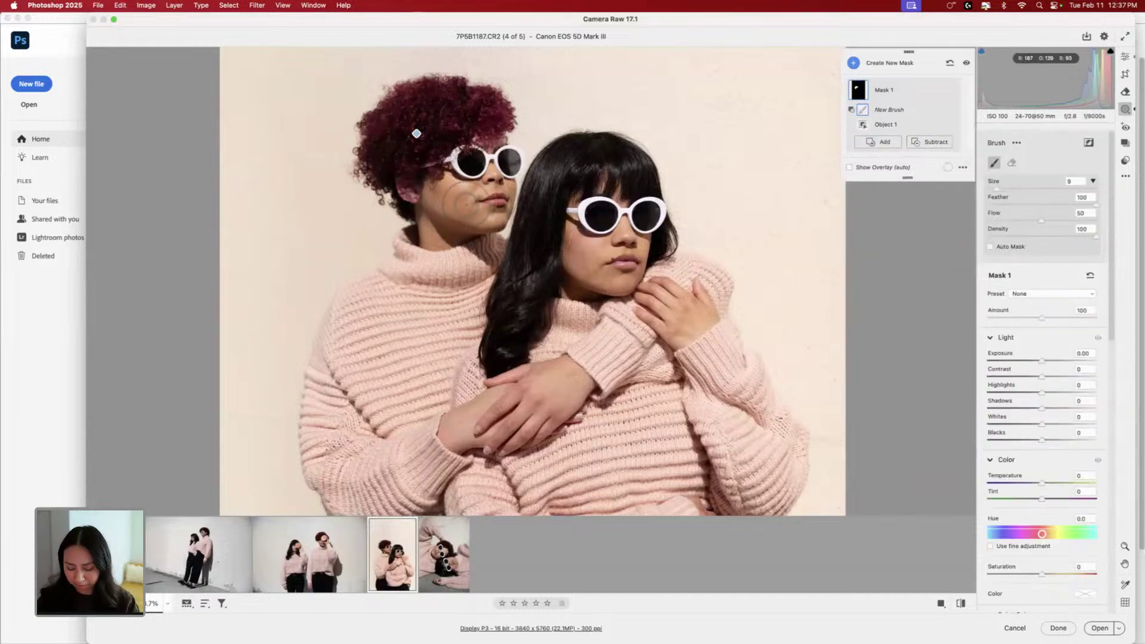
{"action": "key", "text": "bracketleft"}
{"action": "key", "text": "bracketleft"}
{"action": "key", "text": "bracketleft"}
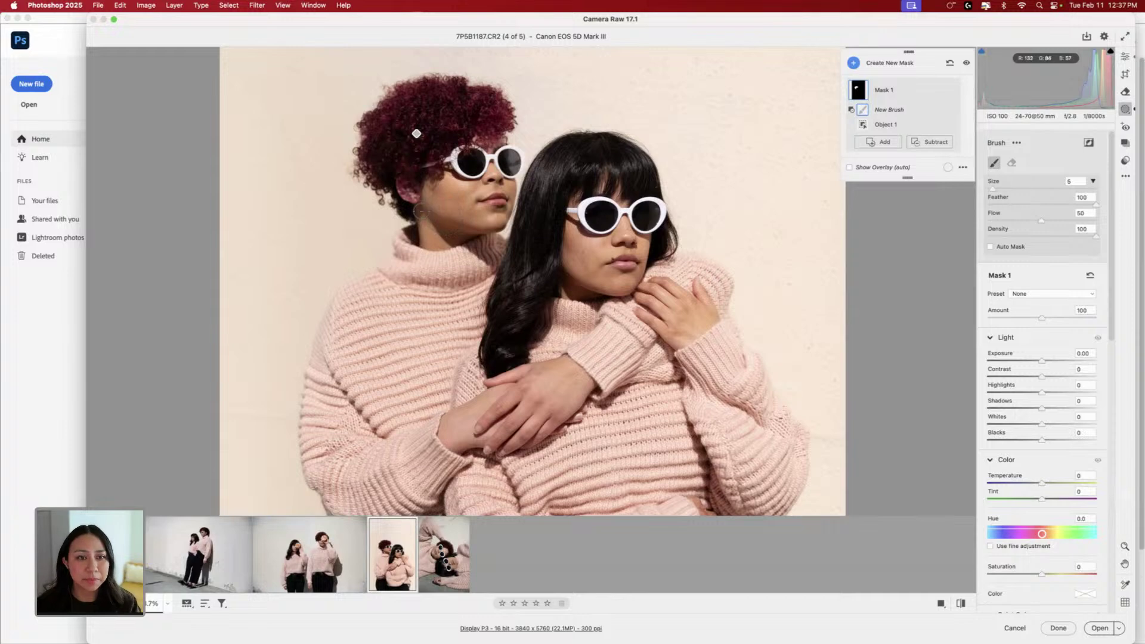
{"action": "left_click_drag", "start_coordinate": [406, 195], "coordinate": [417, 189]}
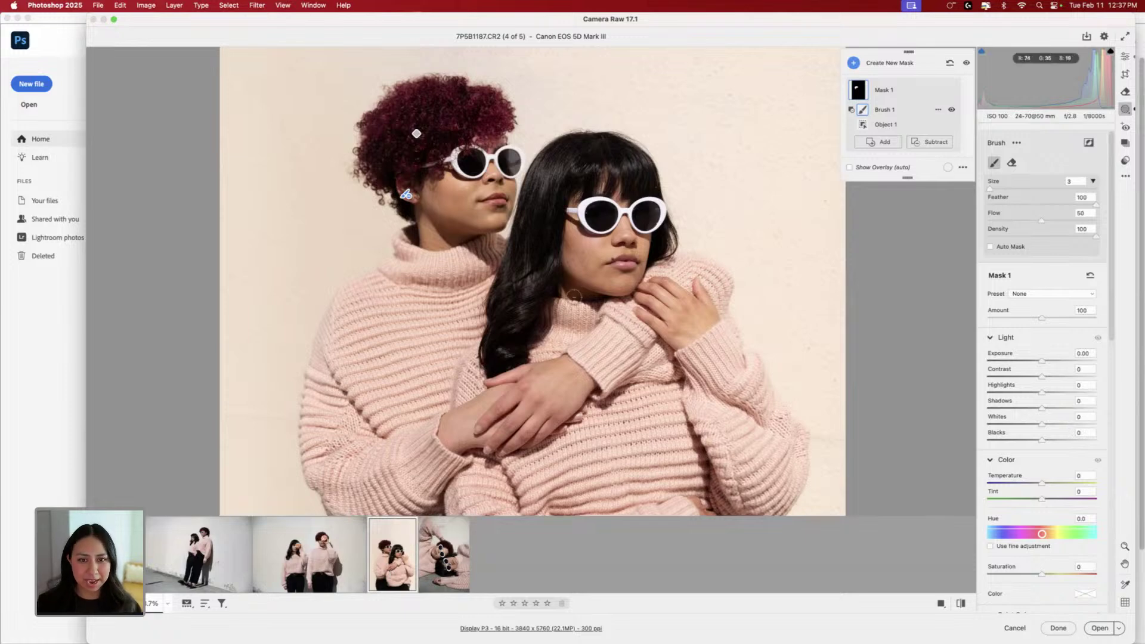
- Try an Objects mask over the pink sweaters with a selection brush of size 9, and delete that mask
{"action": "key", "text": "super+0"}
{"action": "scroll", "coordinate": [573, 298], "scroll_direction": "up", "scroll_amount": 4}
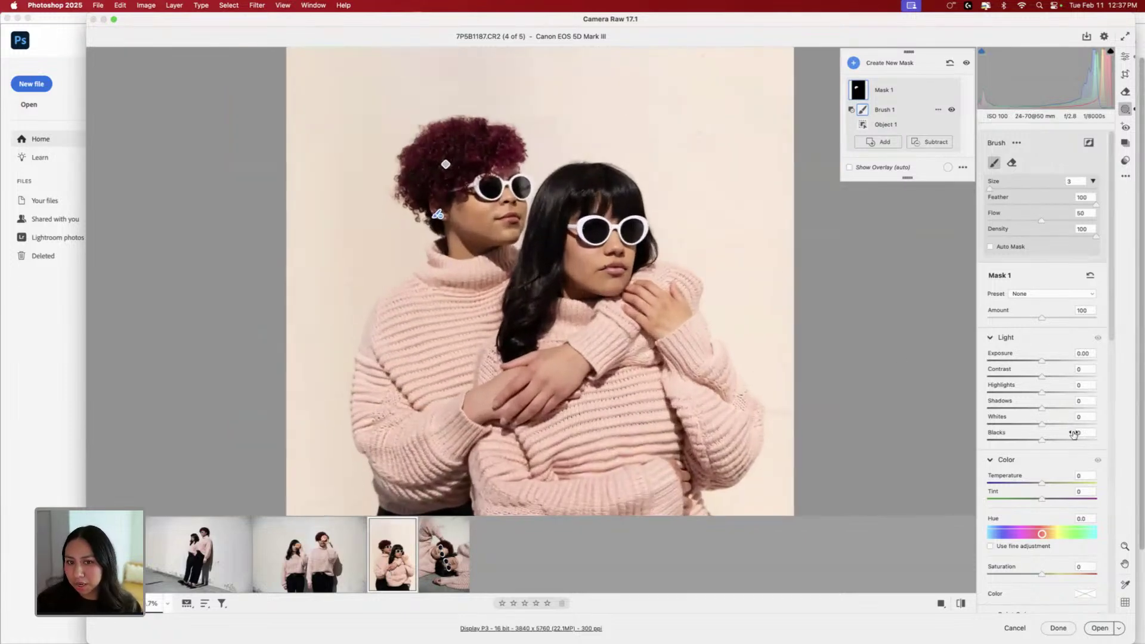
{"action": "scroll", "coordinate": [1073, 435], "scroll_direction": "down", "scroll_amount": 1}
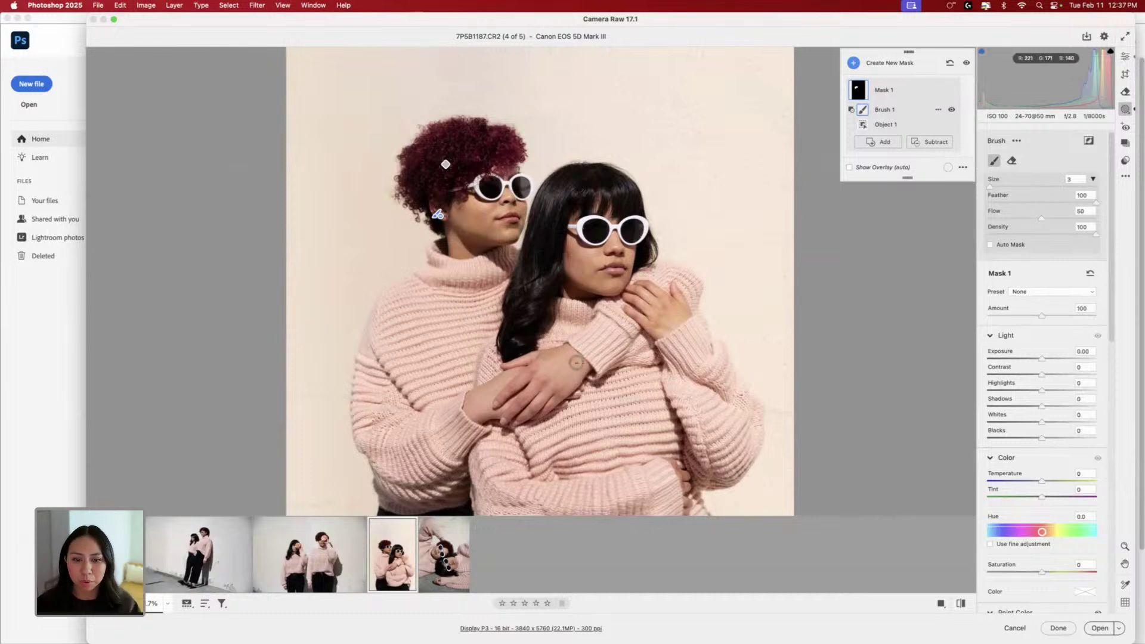
{"action": "key", "text": "]"}
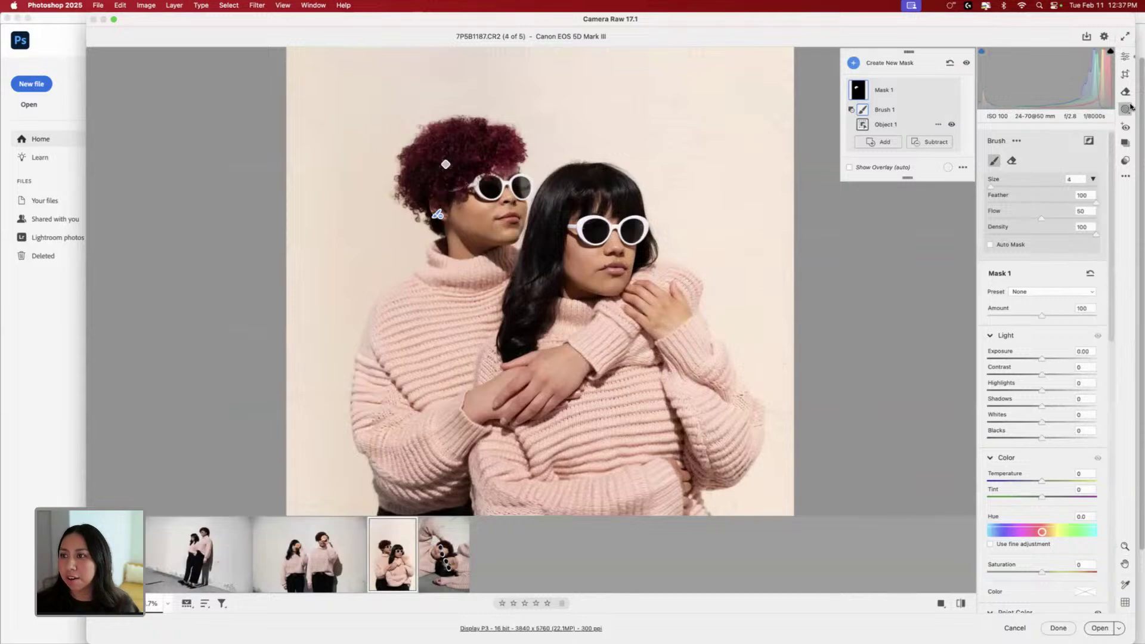
{"action": "left_click", "coordinate": [891, 62]}
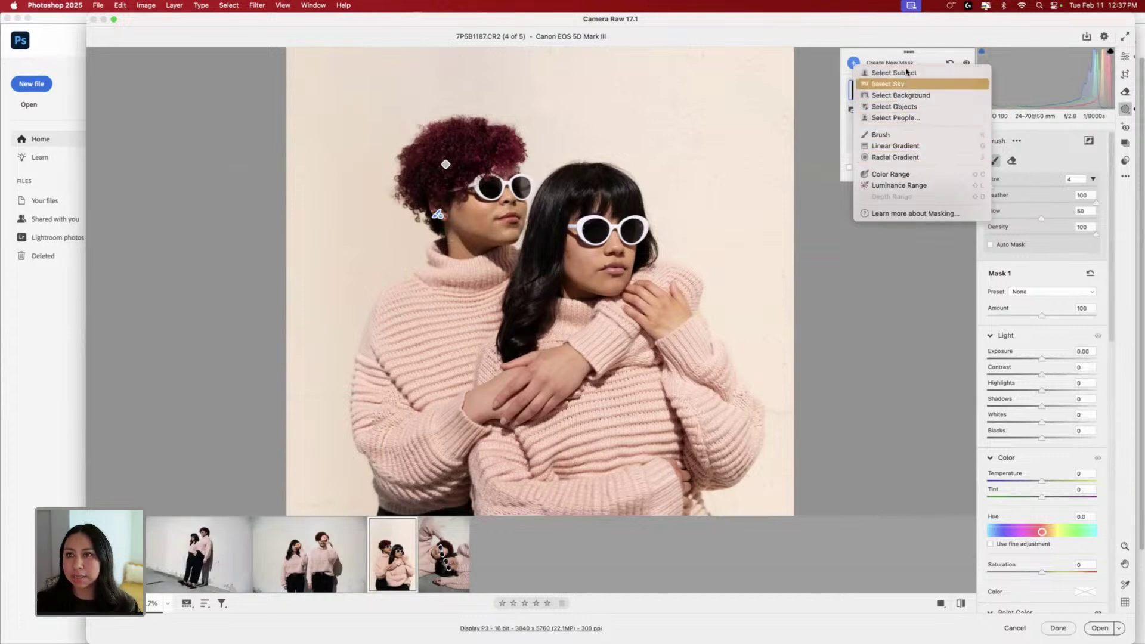
{"action": "left_click", "coordinate": [940, 253]}
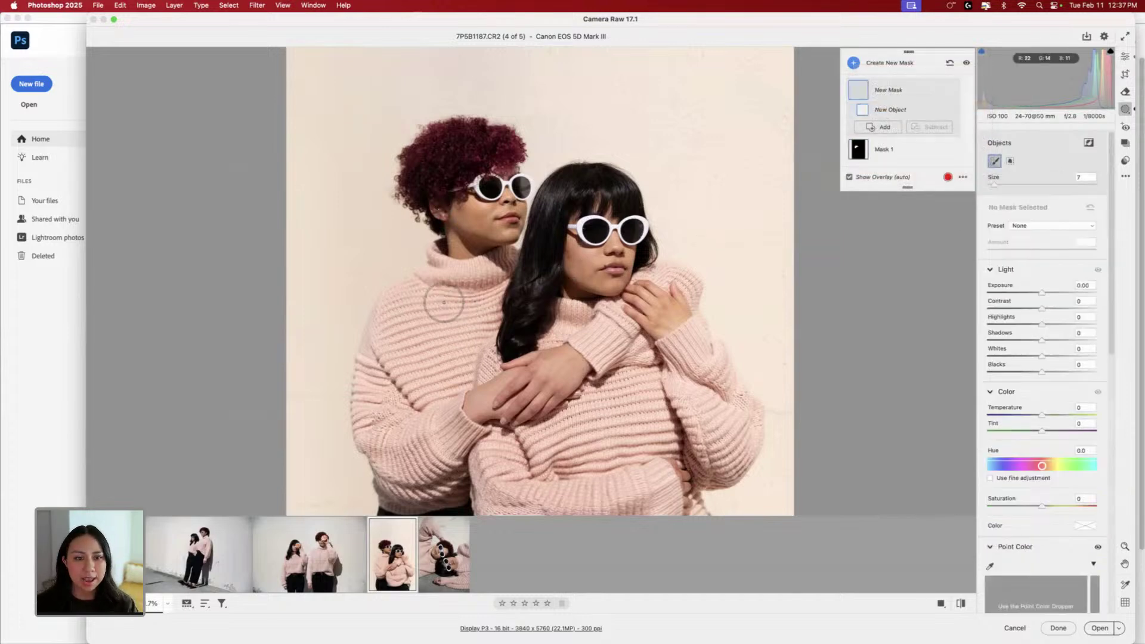
{"action": "mouse_move", "coordinate": [442, 257]}
{"action": "left_mouse_down"}
{"action": "mouse_move", "coordinate": [395, 302]}
{"action": "mouse_move", "coordinate": [371, 348]}
{"action": "mouse_move", "coordinate": [360, 400]}
{"action": "mouse_move", "coordinate": [391, 496]}
{"action": "mouse_move", "coordinate": [429, 507]}
{"action": "mouse_move", "coordinate": [480, 484]}
{"action": "mouse_move", "coordinate": [528, 506]}
{"action": "mouse_move", "coordinate": [705, 515]}
{"action": "mouse_move", "coordinate": [499, 507]}
{"action": "mouse_move", "coordinate": [693, 494]}
{"action": "mouse_move", "coordinate": [734, 467]}
{"action": "mouse_move", "coordinate": [735, 408]}
{"action": "mouse_move", "coordinate": [747, 428]}
{"action": "mouse_move", "coordinate": [740, 461]}
{"action": "mouse_move", "coordinate": [748, 410]}
{"action": "mouse_move", "coordinate": [706, 362]}
{"action": "mouse_move", "coordinate": [689, 331]}
{"action": "mouse_move", "coordinate": [696, 294]}
{"action": "mouse_move", "coordinate": [672, 274]}
{"action": "mouse_move", "coordinate": [654, 274]}
{"action": "mouse_move", "coordinate": [692, 291]}
{"action": "mouse_move", "coordinate": [699, 350]}
{"action": "mouse_move", "coordinate": [636, 367]}
{"action": "mouse_move", "coordinate": [614, 329]}
{"action": "mouse_move", "coordinate": [617, 339]}
{"action": "mouse_move", "coordinate": [577, 312]}
{"action": "mouse_move", "coordinate": [533, 365]}
{"action": "mouse_move", "coordinate": [483, 372]}
{"action": "mouse_move", "coordinate": [482, 326]}
{"action": "mouse_move", "coordinate": [507, 254]}
{"action": "mouse_move", "coordinate": [398, 368]}
{"action": "mouse_move", "coordinate": [414, 378]}
{"action": "mouse_move", "coordinate": [462, 319]}
{"action": "mouse_move", "coordinate": [393, 428]}
{"action": "mouse_move", "coordinate": [441, 403]}
{"action": "mouse_move", "coordinate": [439, 446]}
{"action": "mouse_move", "coordinate": [473, 449]}
{"action": "mouse_move", "coordinate": [456, 437]}
{"action": "mouse_move", "coordinate": [489, 443]}
{"action": "mouse_move", "coordinate": [510, 465]}
{"action": "mouse_move", "coordinate": [533, 459]}
{"action": "mouse_move", "coordinate": [577, 424]}
{"action": "mouse_move", "coordinate": [569, 438]}
{"action": "mouse_move", "coordinate": [599, 396]}
{"action": "mouse_move", "coordinate": [603, 346]}
{"action": "mouse_move", "coordinate": [623, 387]}
{"action": "mouse_move", "coordinate": [710, 405]}
{"action": "mouse_move", "coordinate": [529, 468]}
{"action": "mouse_move", "coordinate": [633, 469]}
{"action": "mouse_move", "coordinate": [713, 441]}
{"action": "left_mouse_up"}
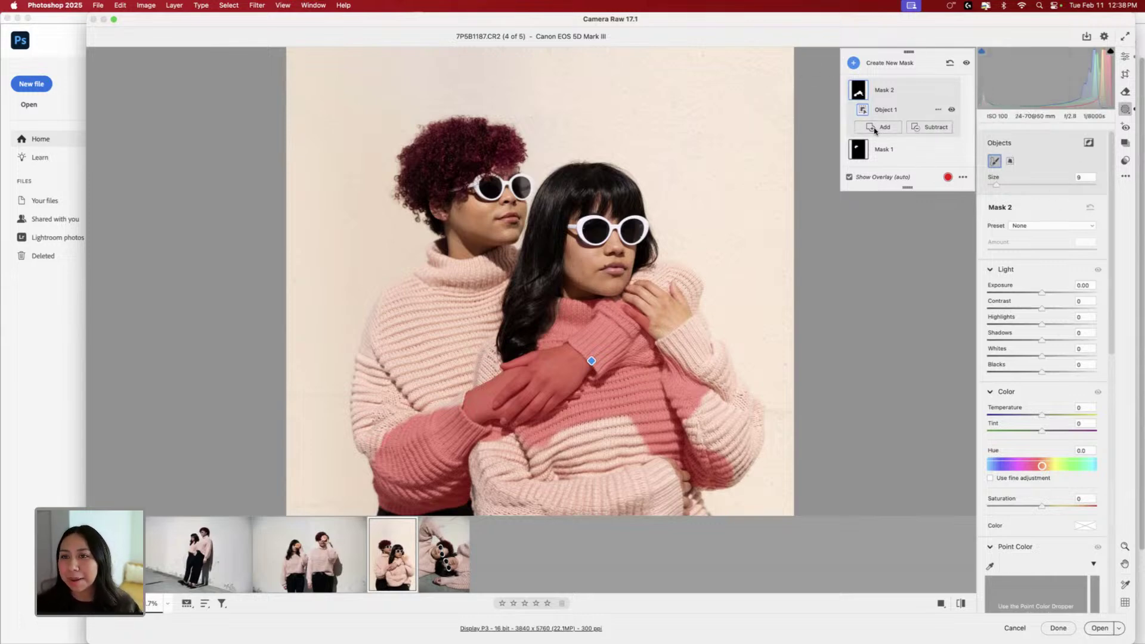
{"action": "right_click", "coordinate": [862, 87]}
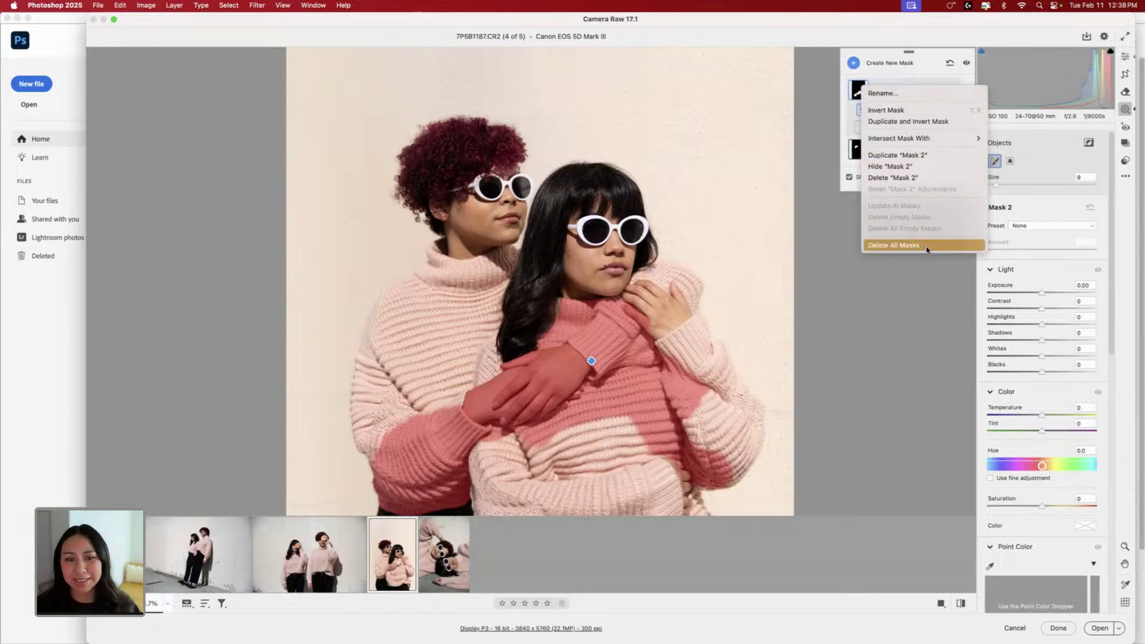
{"action": "left_click", "coordinate": [908, 178]}
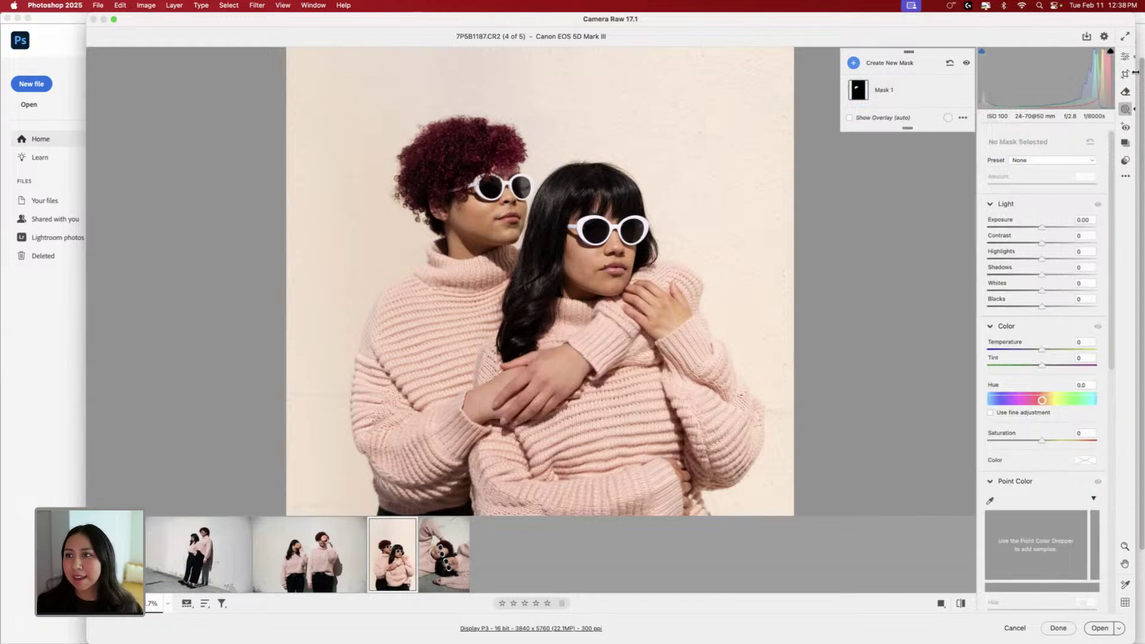
- Leave masking and copy the edit settings of photo 7P5B1187.CR2
{"action": "left_click", "coordinate": [1126, 56]}
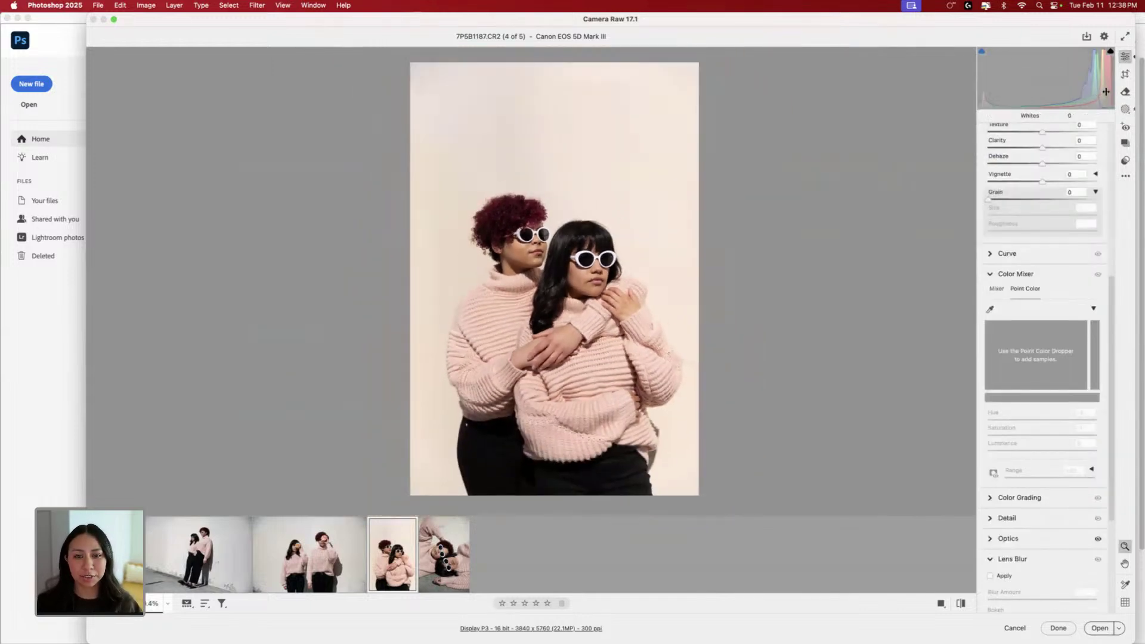
{"action": "right_click", "coordinate": [397, 560]}
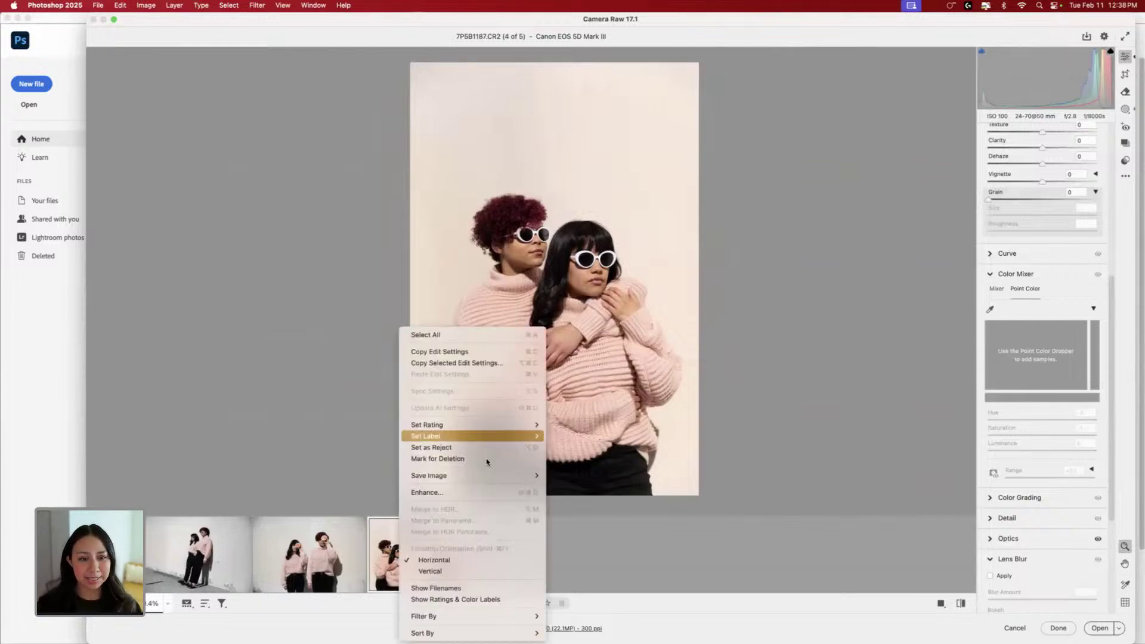
{"action": "left_click", "coordinate": [474, 353]}
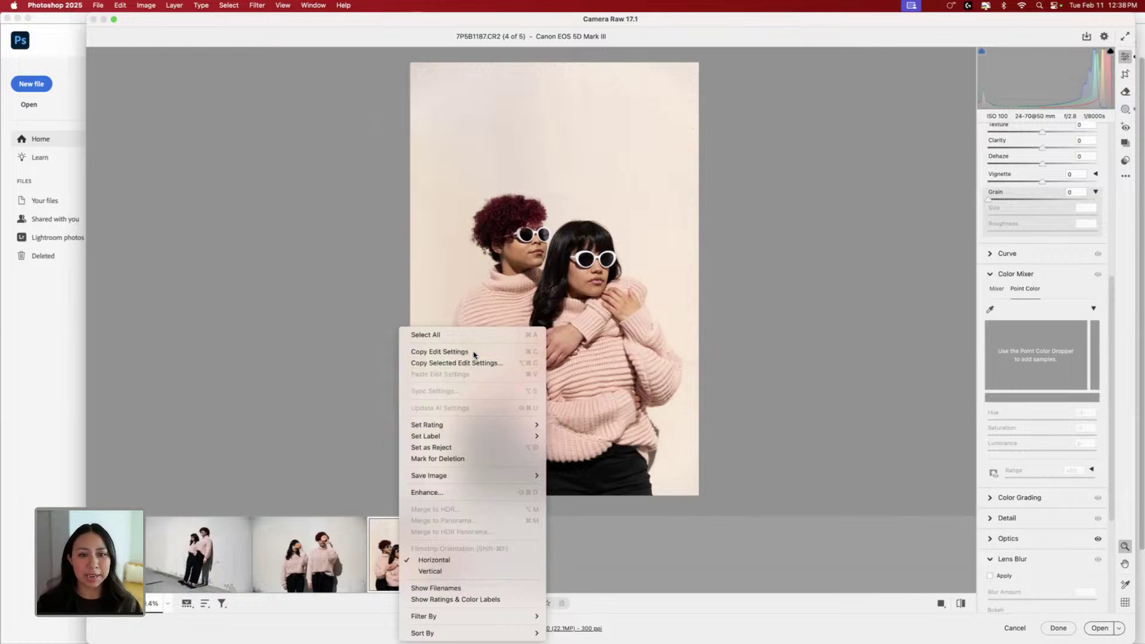
- Select the other four photos and paste the copied edit settings onto them
{"action": "left_click", "coordinate": [446, 563]}
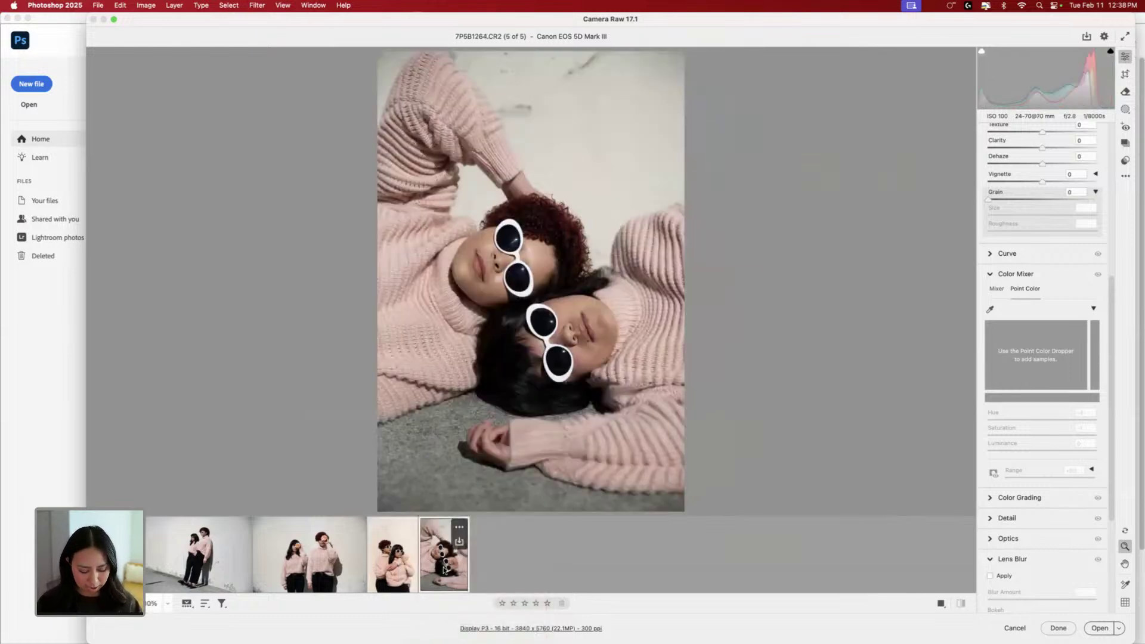
{"action": "left_click", "coordinate": [316, 563], "text": "super"}
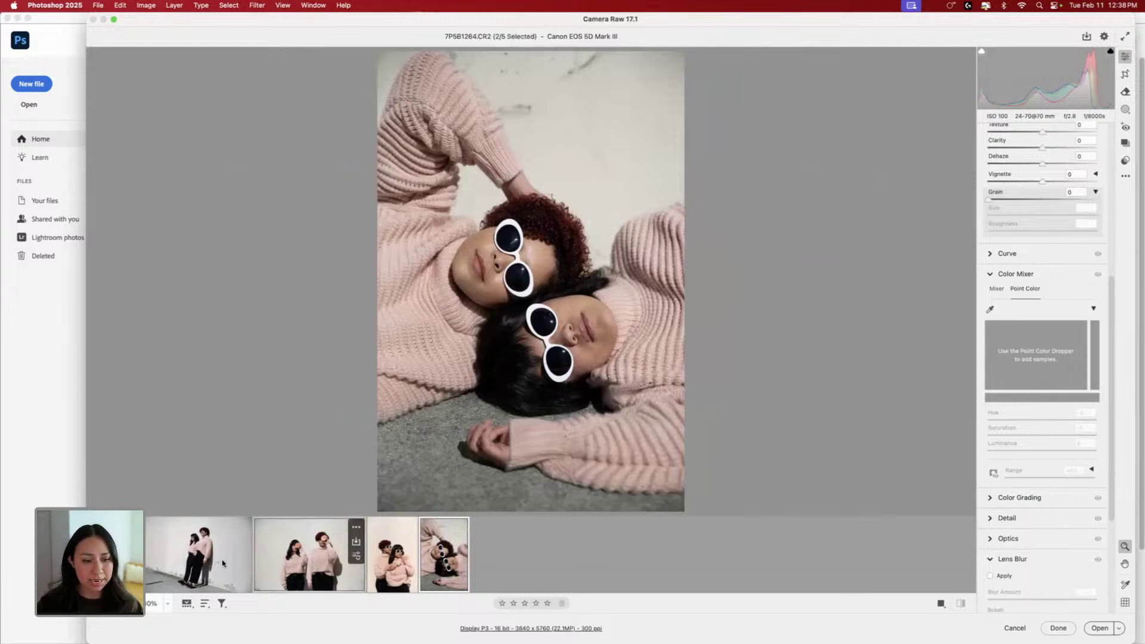
{"action": "left_click", "coordinate": [210, 563], "text": "super"}
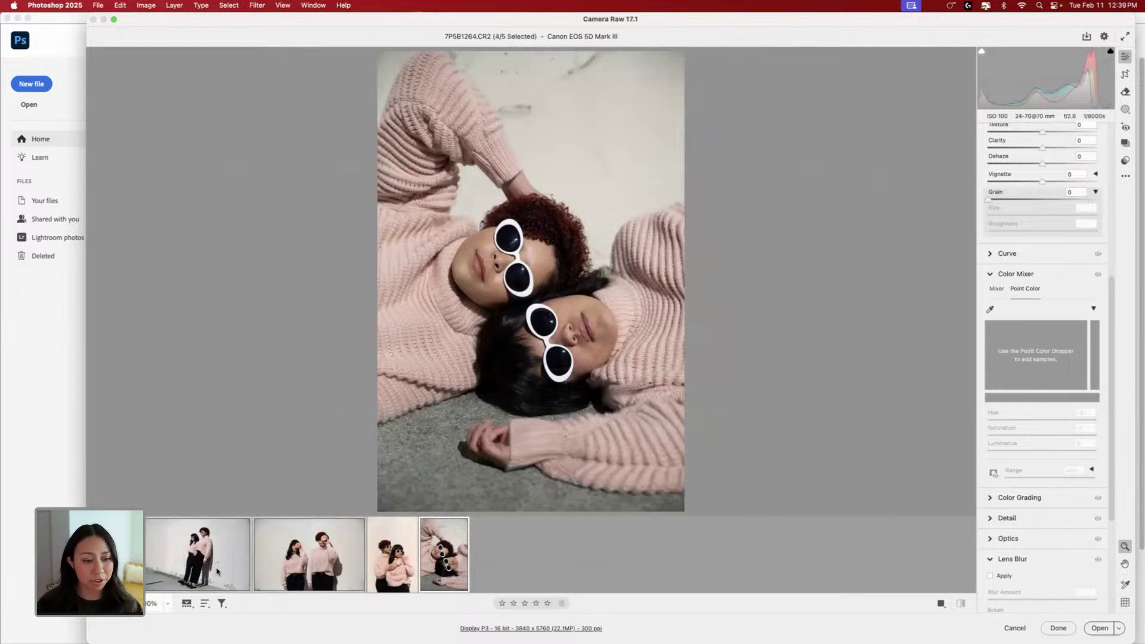
{"action": "right_click", "coordinate": [286, 543]}
{"action": "left_click", "coordinate": [360, 374]}
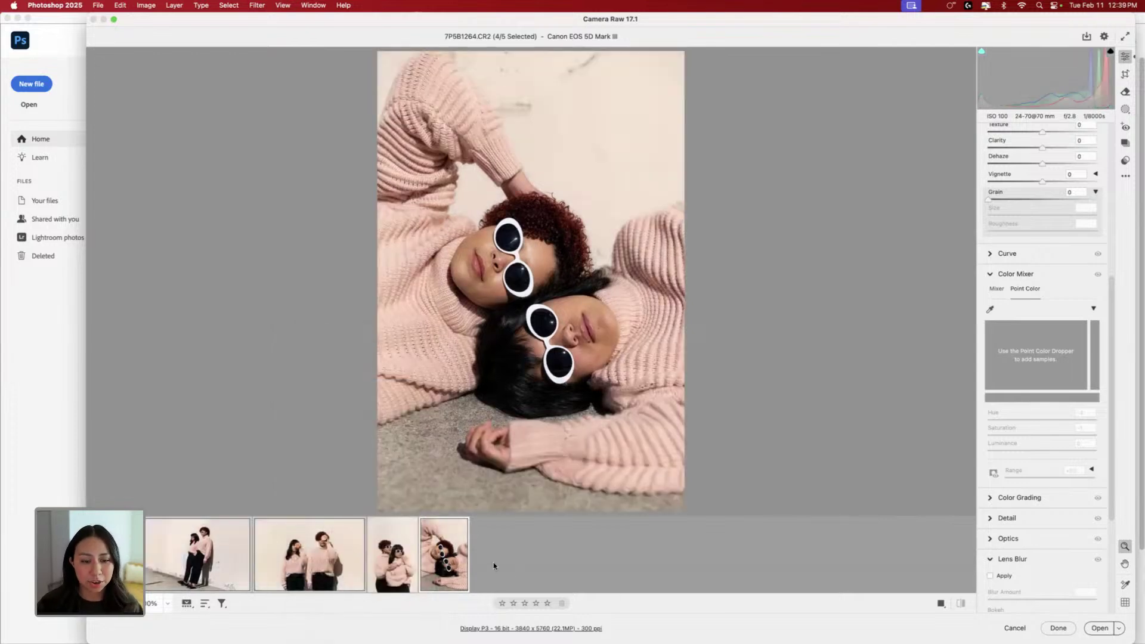
- Review the pasted edits on each photo and open 7P5B1187.CR2 in Photoshop
{"action": "left_click", "coordinate": [393, 578]}
{"action": "left_click", "coordinate": [442, 574]}
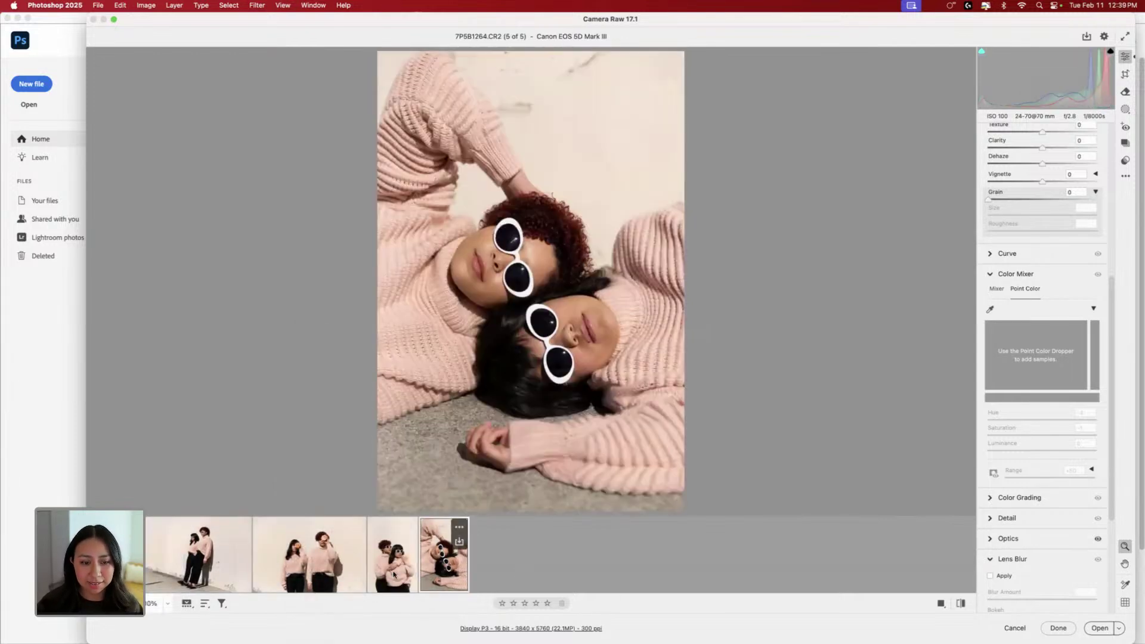
{"action": "left_click", "coordinate": [392, 573]}
{"action": "left_click", "coordinate": [277, 573]}
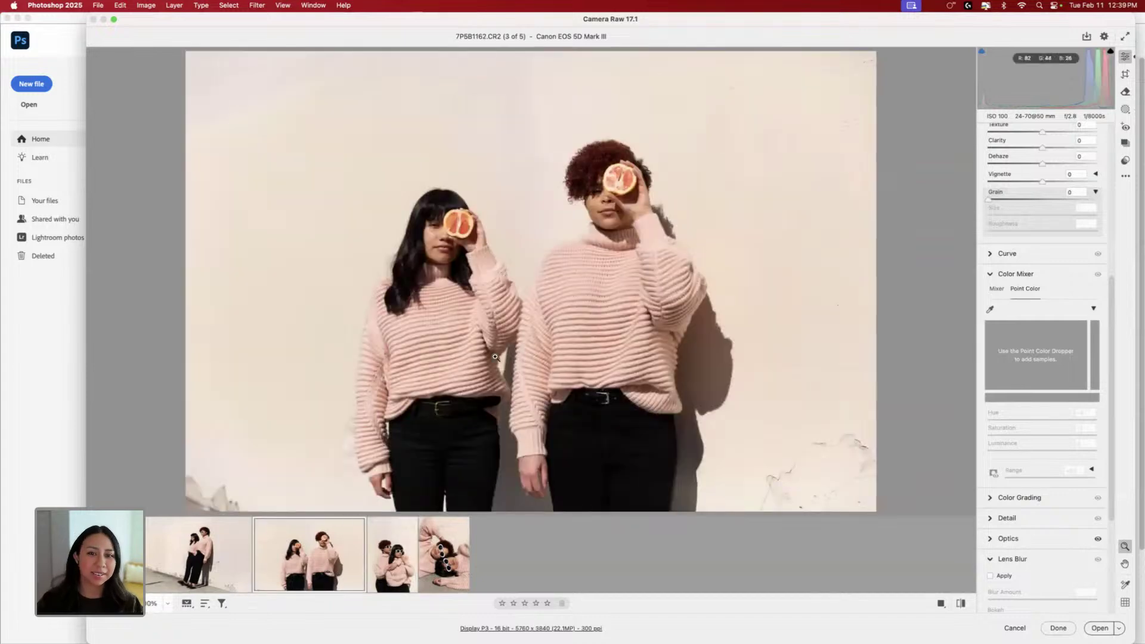
{"action": "left_click", "coordinate": [188, 570]}
{"action": "left_click", "coordinate": [121, 571]}
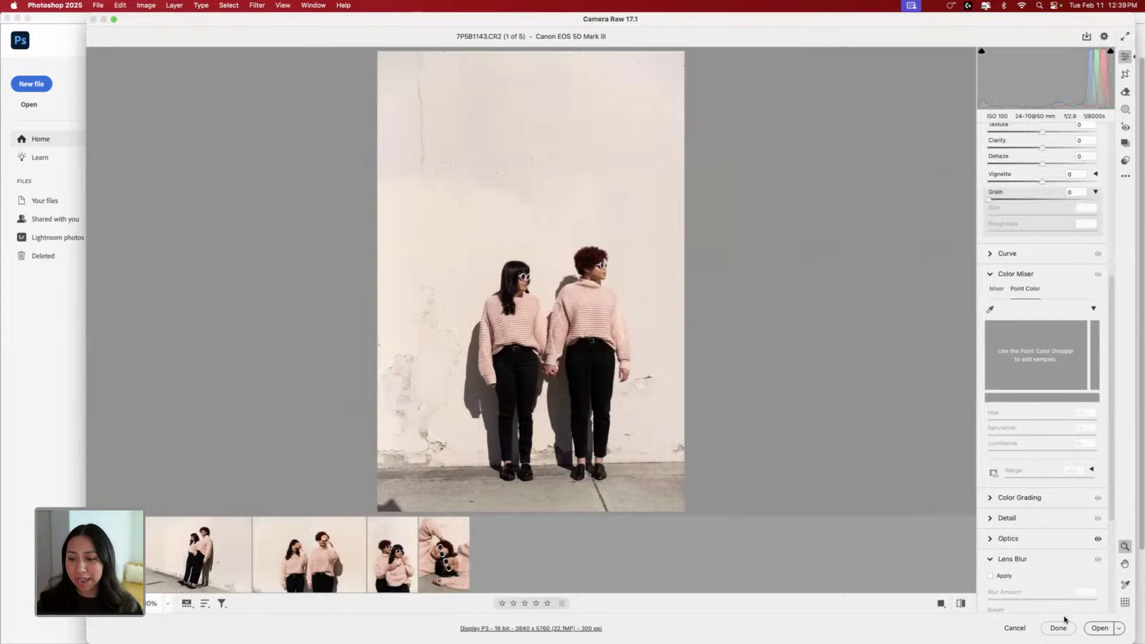
{"action": "left_click", "coordinate": [395, 575]}
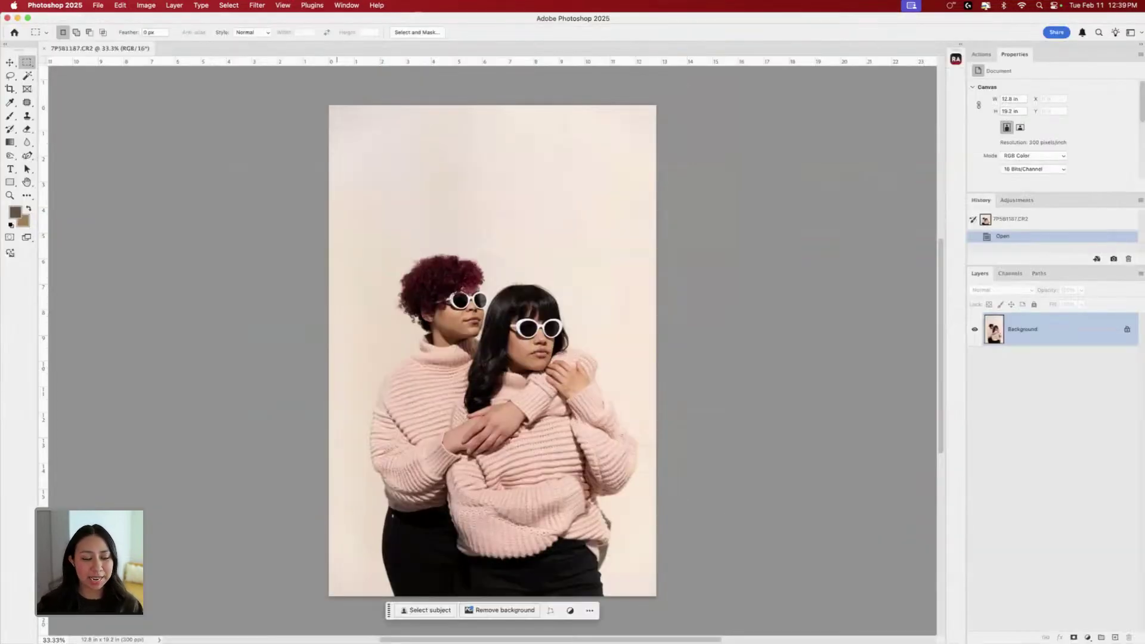
- Open 7P5B1143.CR2 from the starter files folder in Finder to check its edits in Camera Raw, and cancel
{"action": "mouse_move", "coordinate": [80, 643]}
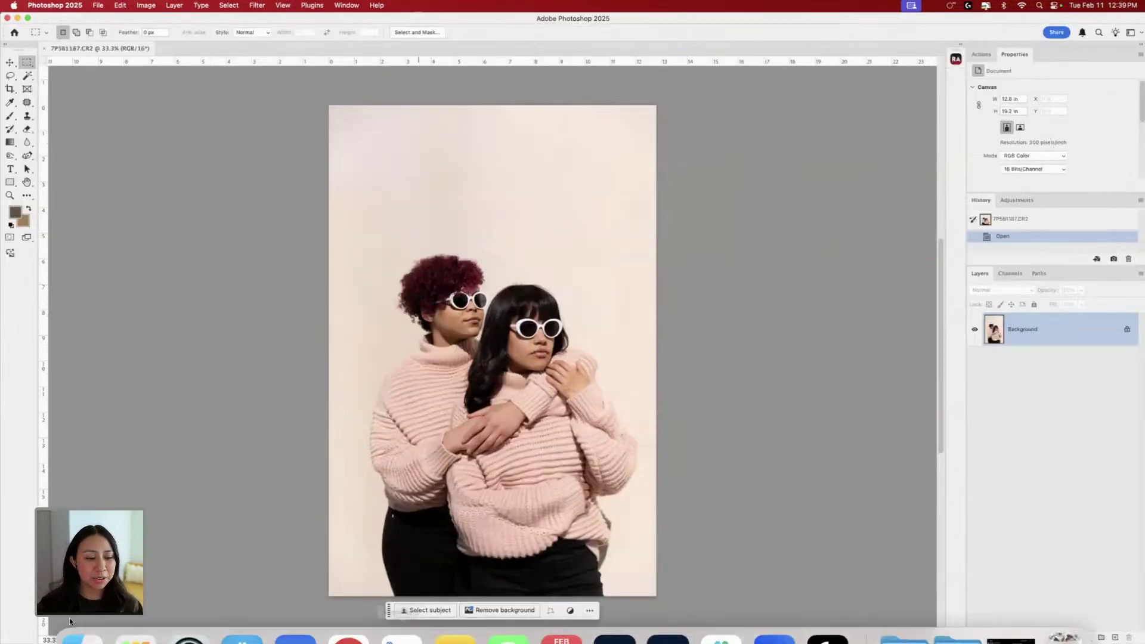
{"action": "left_click", "coordinate": [70, 615]}
{"action": "left_click", "coordinate": [704, 456]}
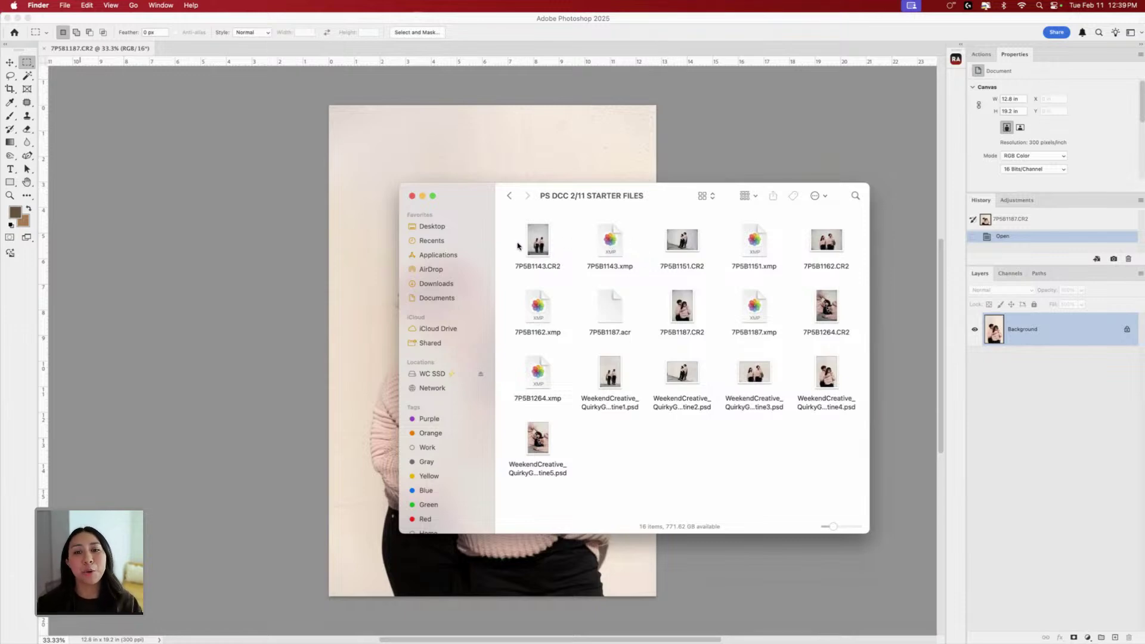
{"action": "left_click_drag", "start_coordinate": [520, 224], "coordinate": [662, 278]}
{"action": "left_click_drag", "start_coordinate": [563, 252], "coordinate": [607, 617]}
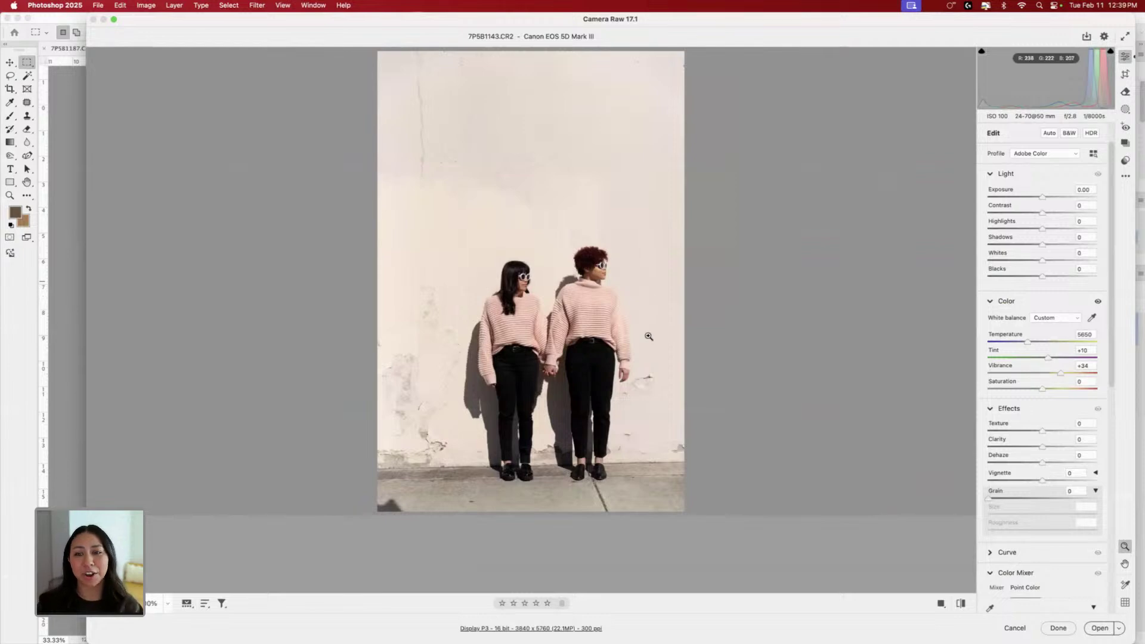
{"action": "left_click", "coordinate": [1012, 629]}
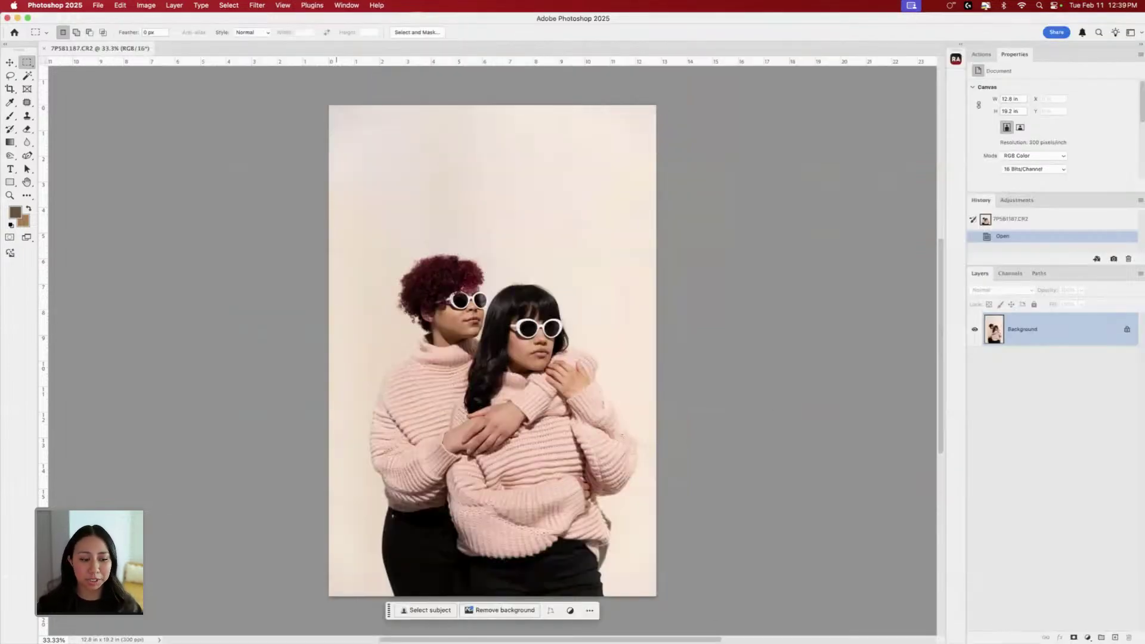
{"action": "mouse_move", "coordinate": [179, 641]}
{"action": "left_click", "coordinate": [189, 614]}
{"action": "left_click", "coordinate": [547, 283]}
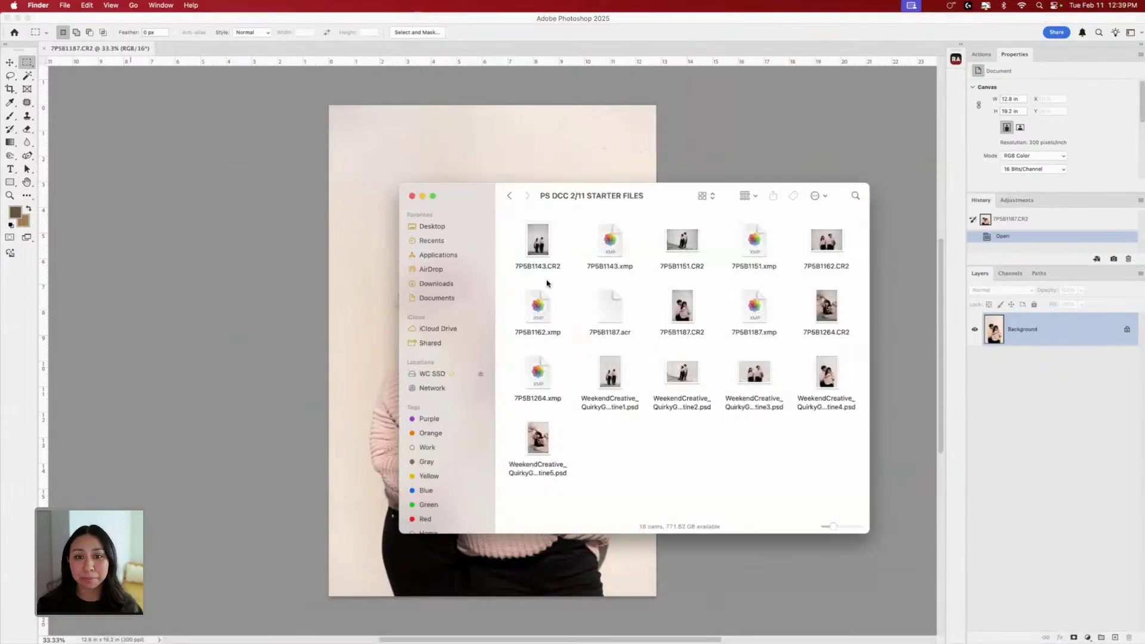
{"action": "left_click", "coordinate": [299, 443]}
- Set up a 1:1 crop of the photo with its fill set to Generative Expand
{"action": "scroll", "coordinate": [566, 348], "scroll_direction": "up", "scroll_amount": 2}
{"action": "scroll", "coordinate": [564, 348], "scroll_direction": "down", "scroll_amount": 5}
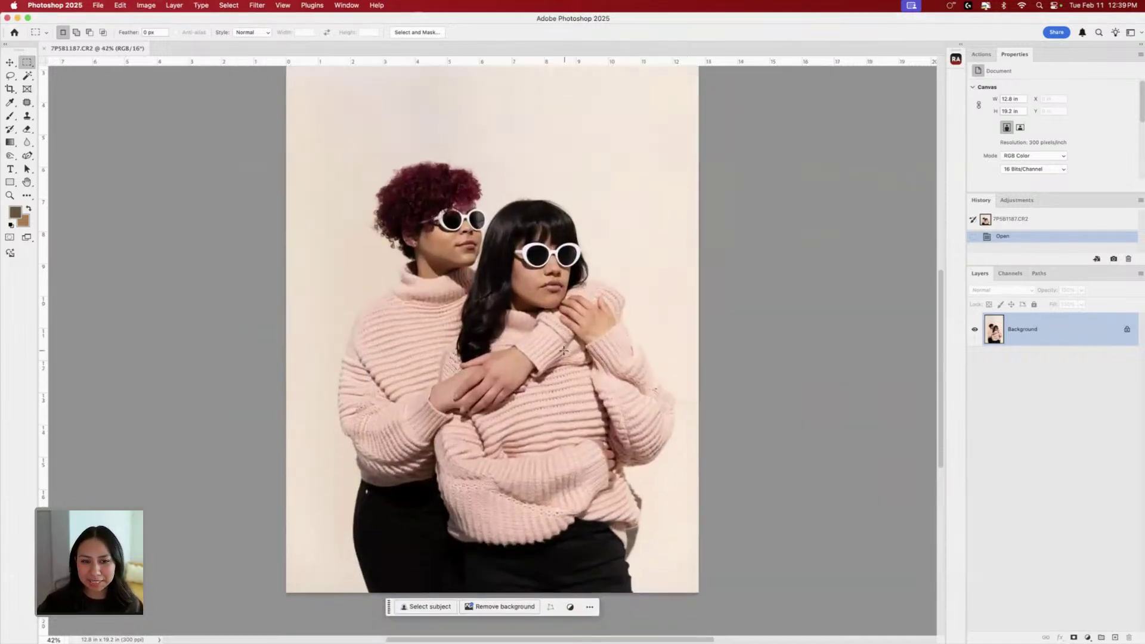
{"action": "scroll", "coordinate": [567, 341], "scroll_direction": "up", "scroll_amount": 2}
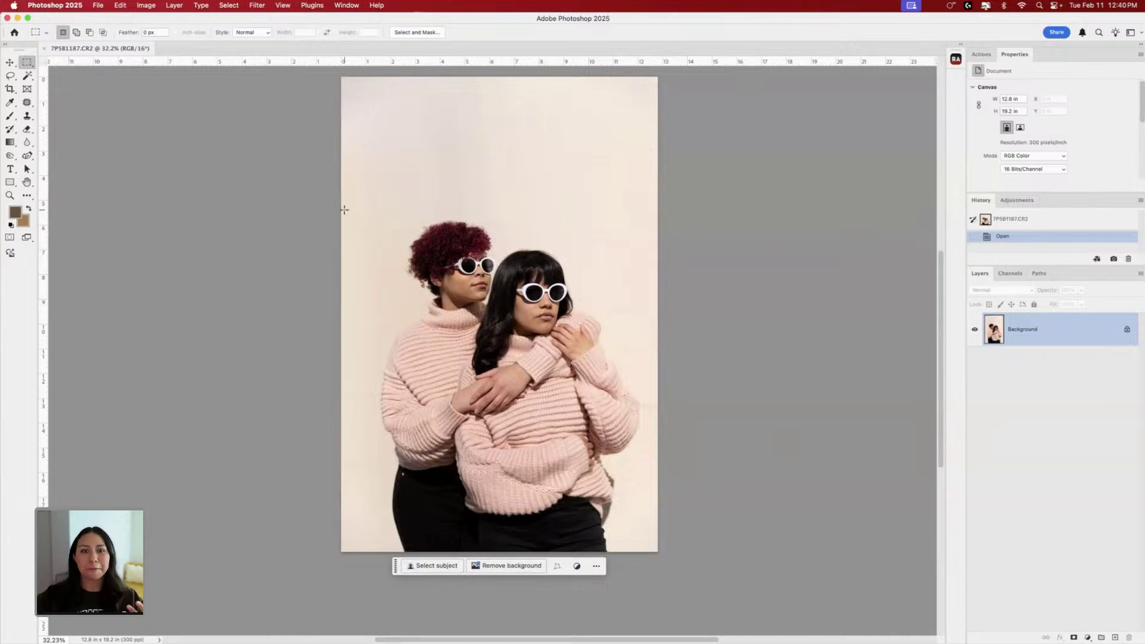
{"action": "left_click", "coordinate": [10, 89]}
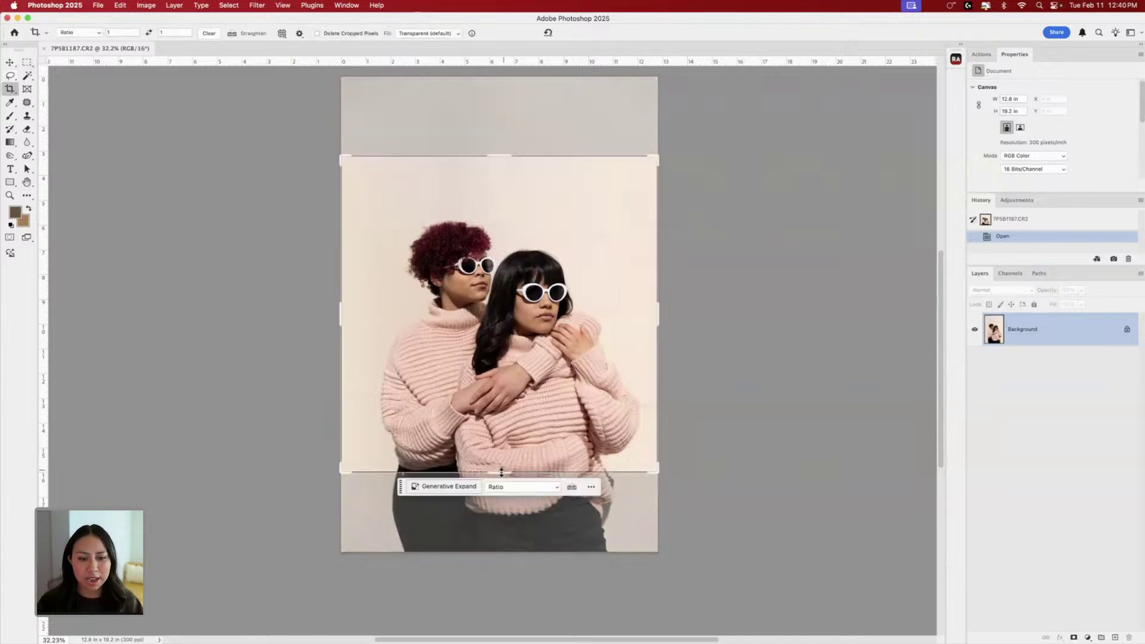
{"action": "left_click", "coordinate": [425, 33]}
{"action": "left_click", "coordinate": [428, 46]}
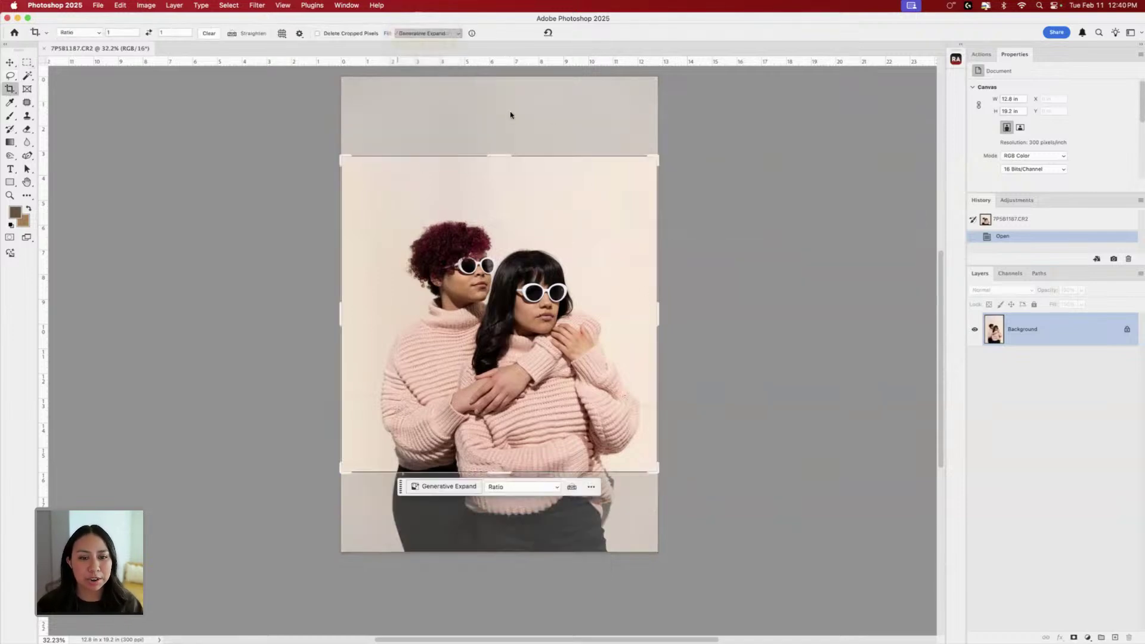
- Enlarge the square crop to about 17.6 in, past both sides of the photo, and generate the expansion without a prompt
{"action": "left_click_drag", "start_coordinate": [497, 477], "coordinate": [502, 511]}
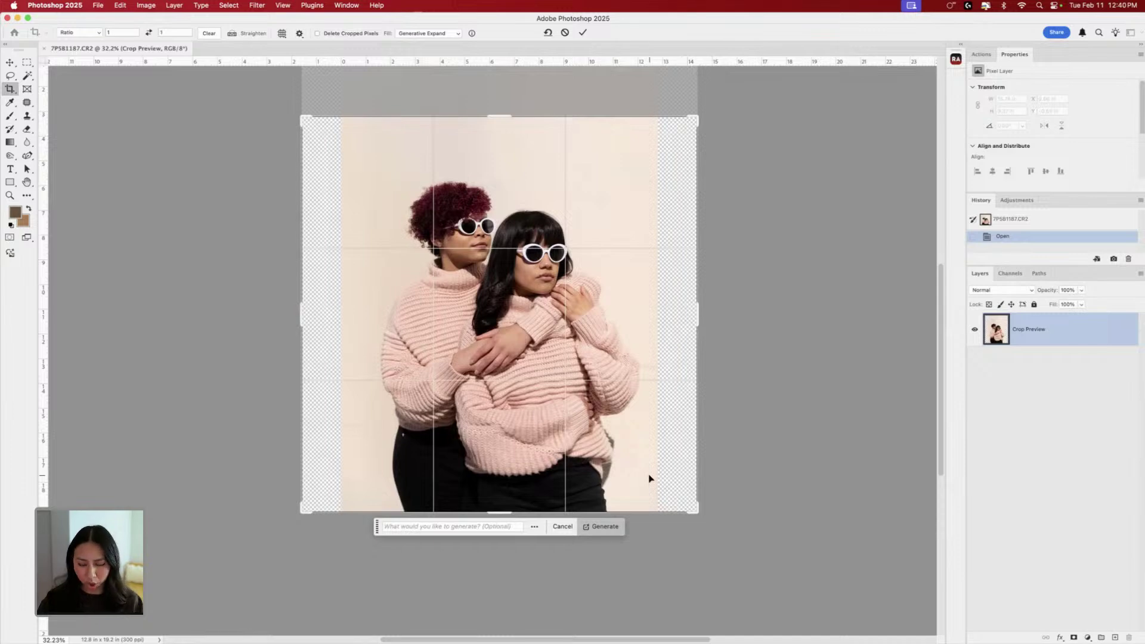
{"action": "left_click_drag", "start_coordinate": [494, 114], "coordinate": [494, 79]}
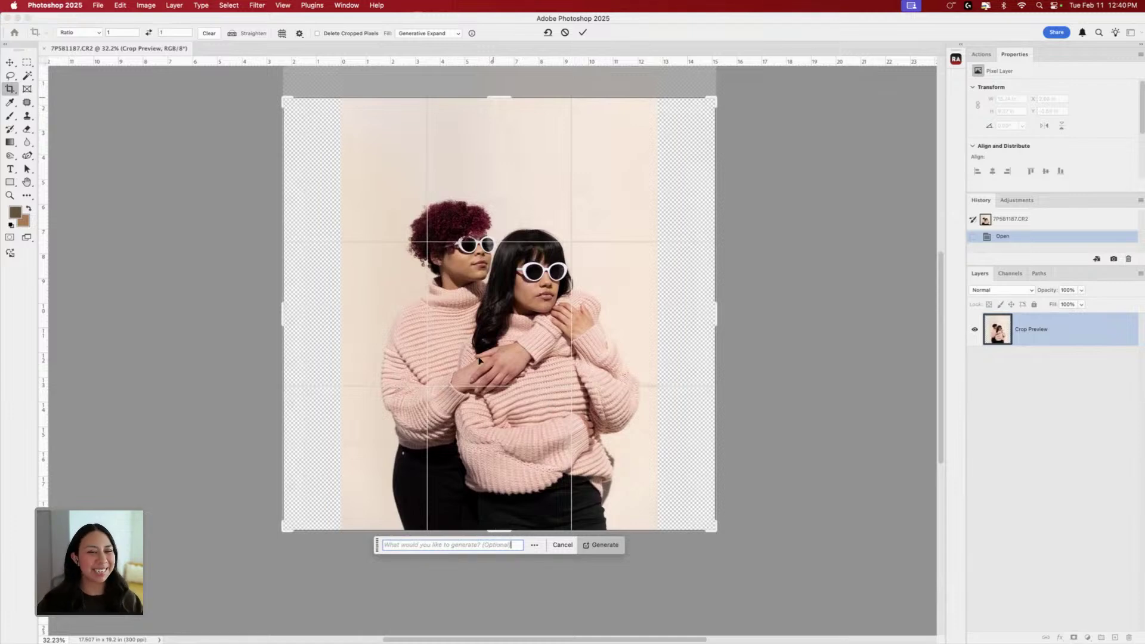
{"action": "mouse_move", "coordinate": [513, 414]}
{"action": "left_mouse_down"}
{"action": "mouse_move", "coordinate": [512, 376]}
{"action": "mouse_move", "coordinate": [511, 392]}
{"action": "left_mouse_up"}
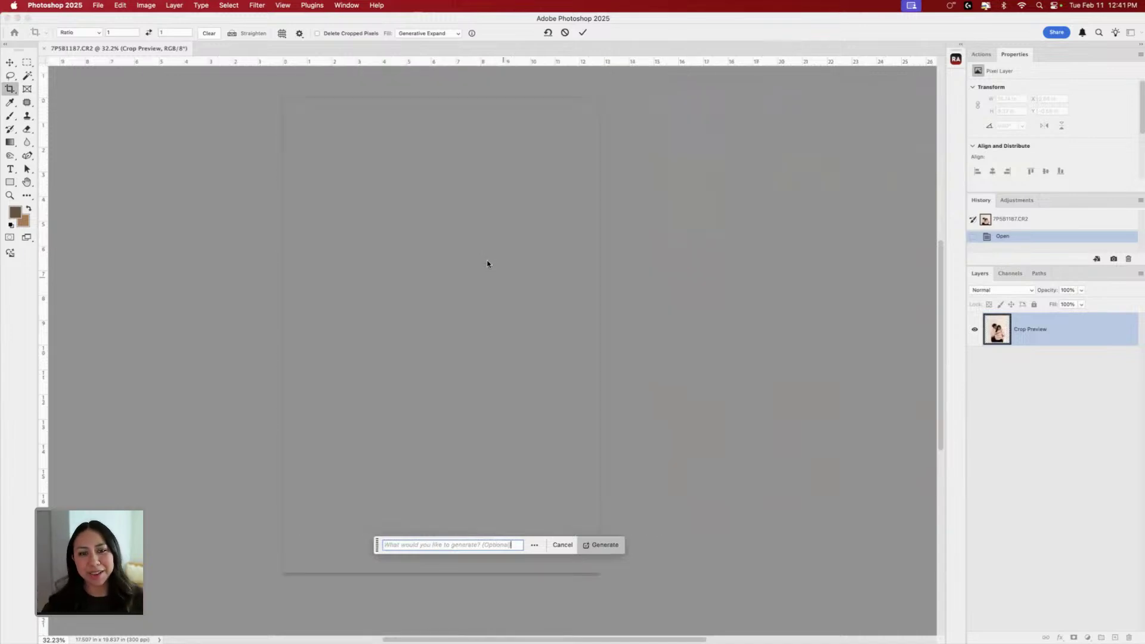
{"action": "key", "text": "Return"}
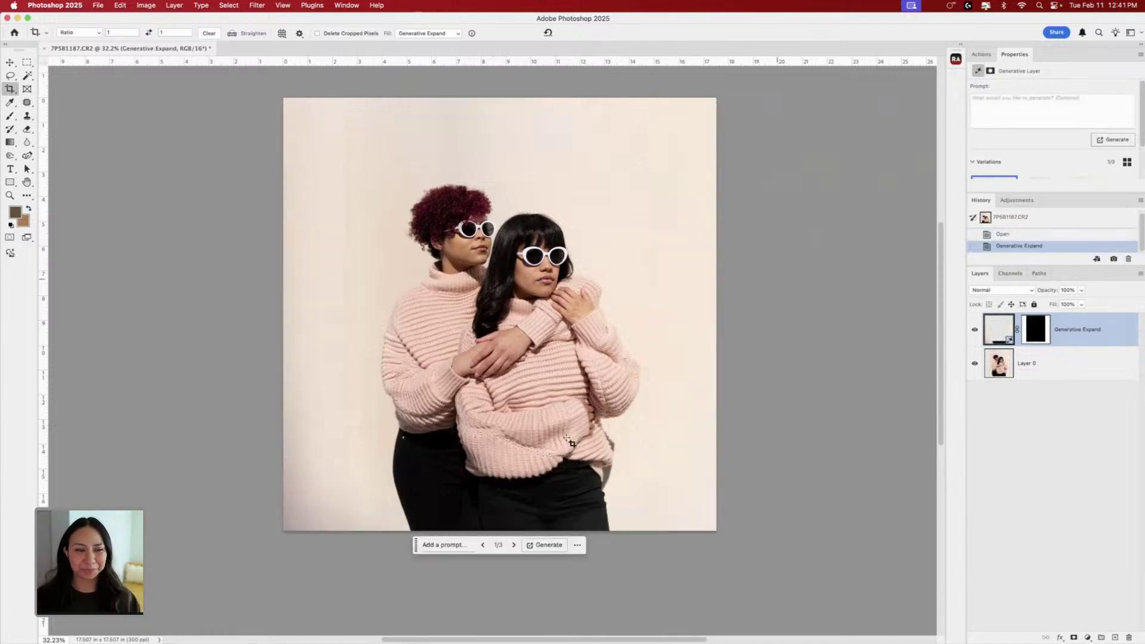
- Choose the third variation of the generated expansion and select both the Generative Expand layer and the photo layer
{"action": "left_click", "coordinate": [514, 545]}
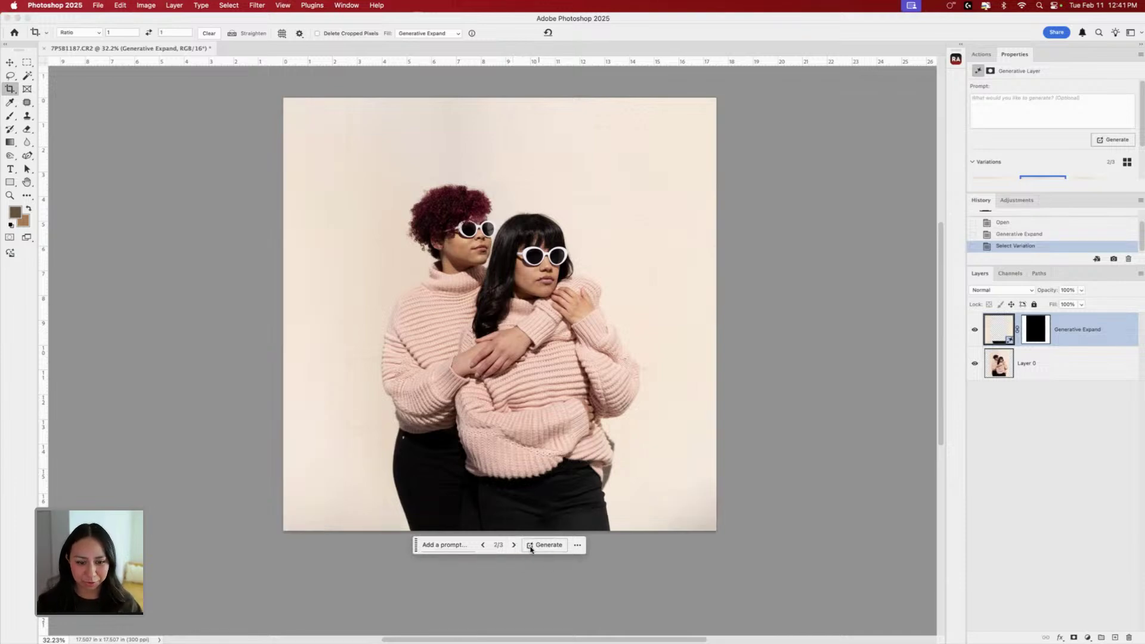
{"action": "left_click", "coordinate": [514, 545]}
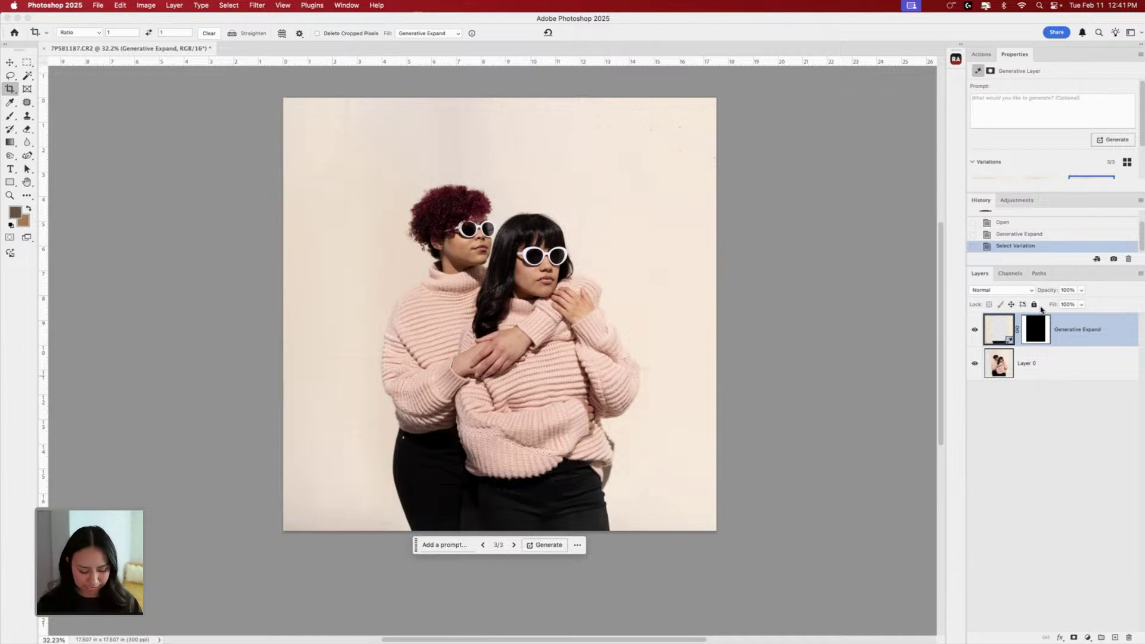
{"action": "left_click", "coordinate": [1064, 362], "text": "shift"}
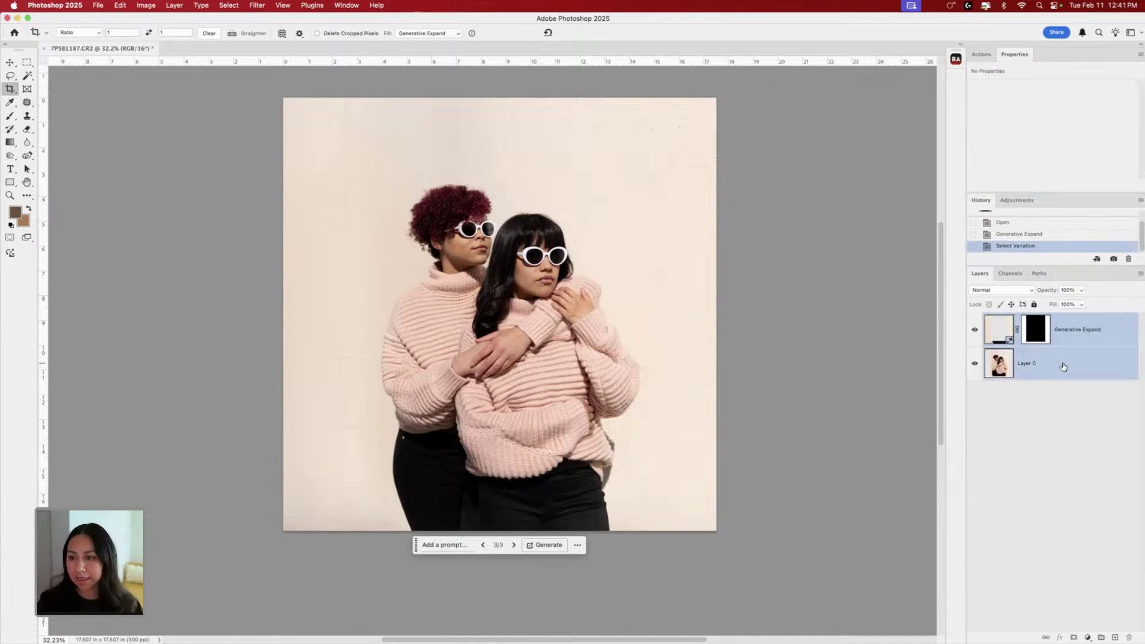
- Duplicate the Generative Expand and photo layers, merge the two copies into one layer, and rename it BASE
{"action": "key", "text": "super+j"}
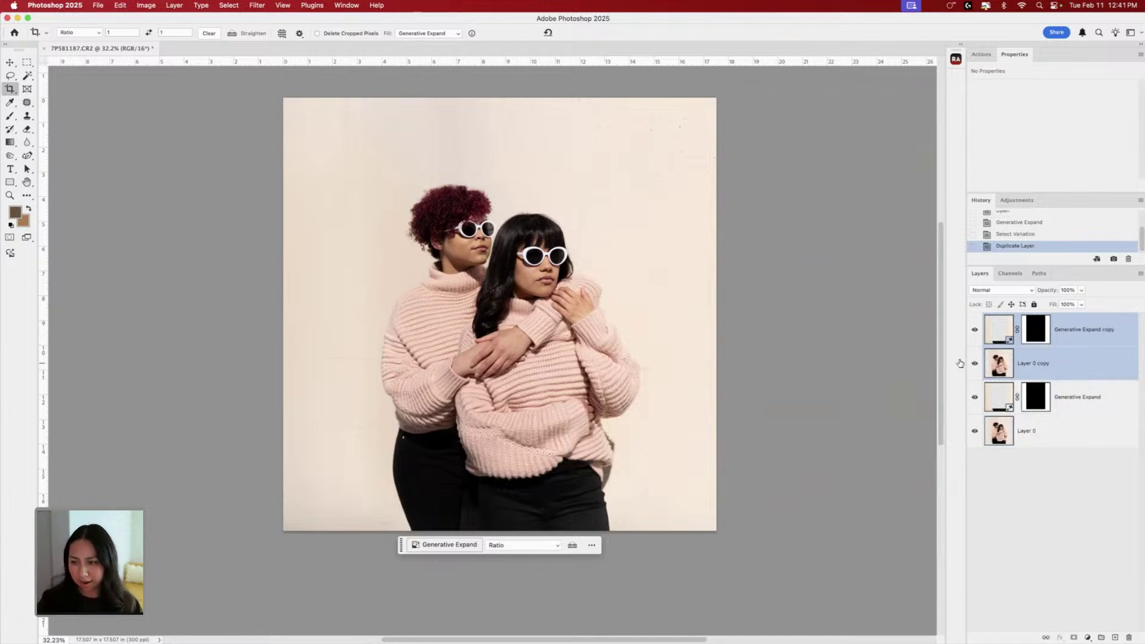
{"action": "right_click", "coordinate": [1134, 369]}
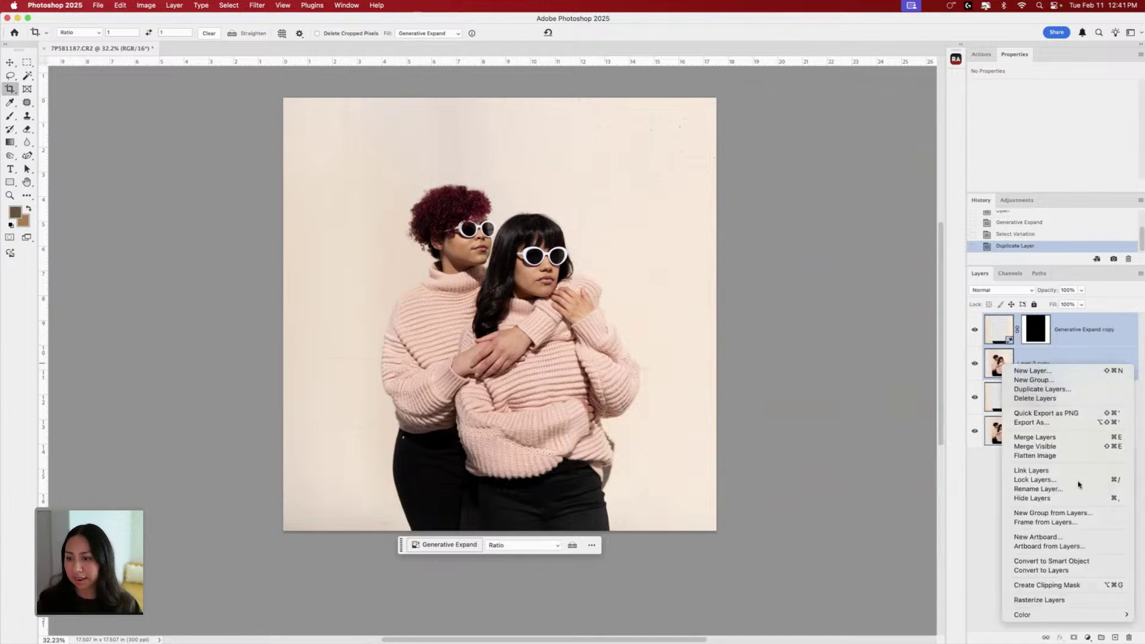
{"action": "left_click", "coordinate": [1081, 437]}
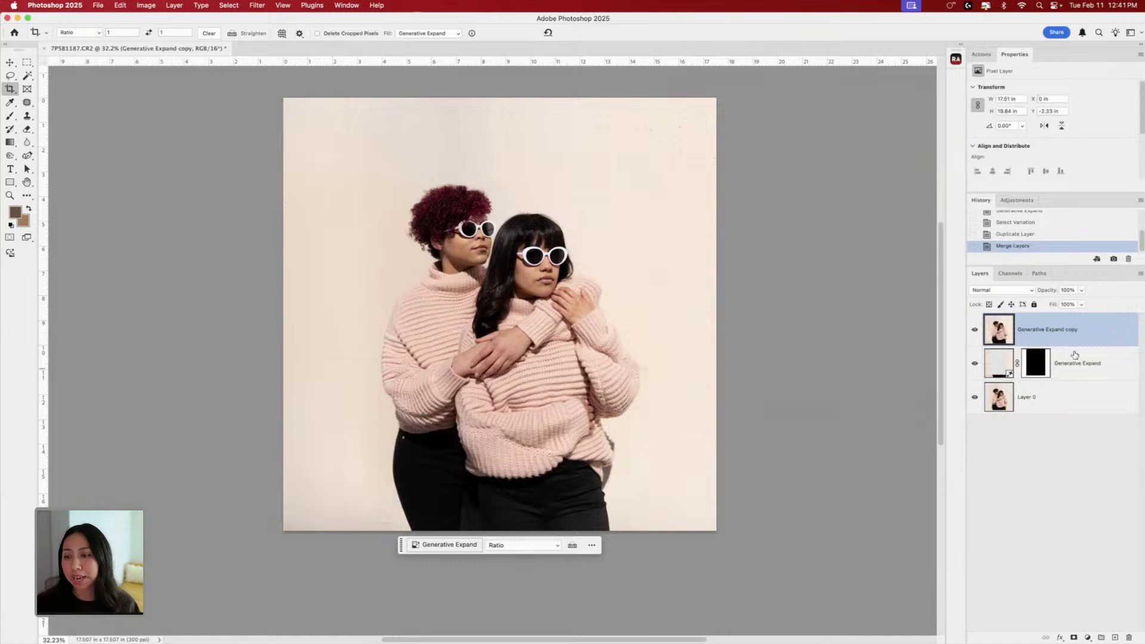
{"action": "type", "text": "BASE"}
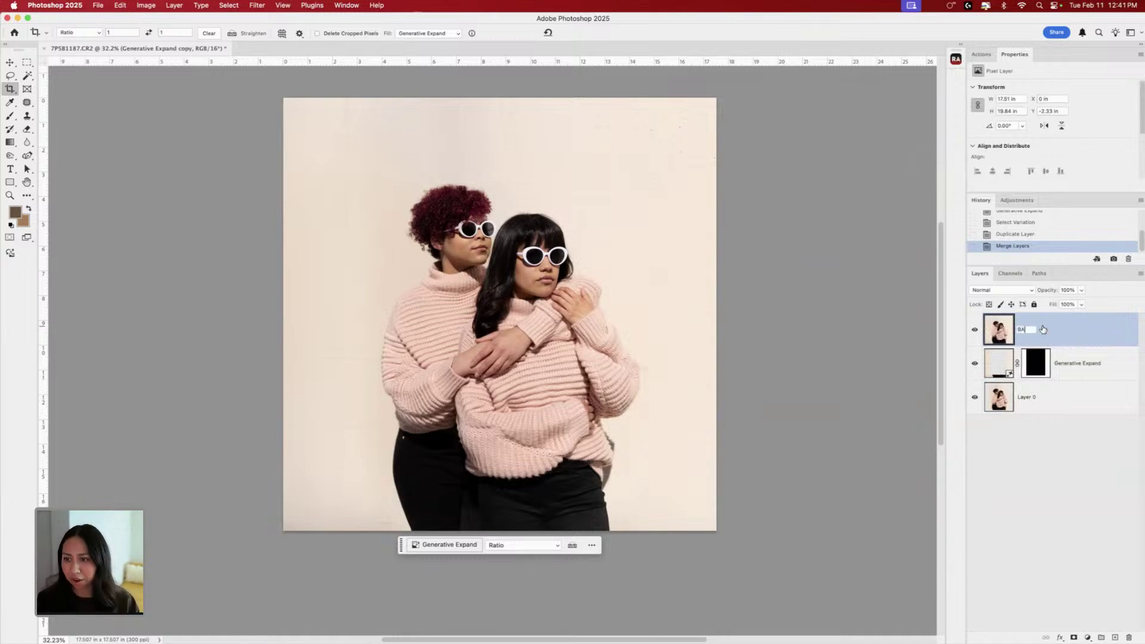
{"action": "key", "text": "Return"}
- Group the original Generative Expand layer and Layer 0 as GEN EXPAND COMP, and make BASE the active layer
{"action": "left_click", "coordinate": [1091, 370]}
{"action": "left_click", "coordinate": [1081, 413], "text": "shift"}
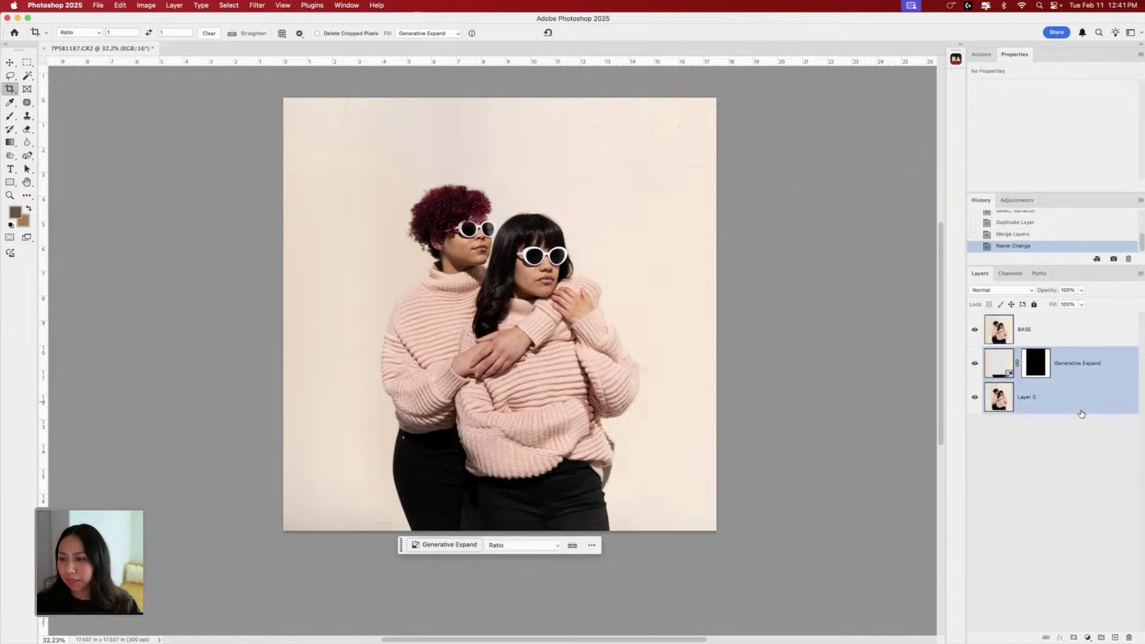
{"action": "left_click", "coordinate": [1101, 637]}
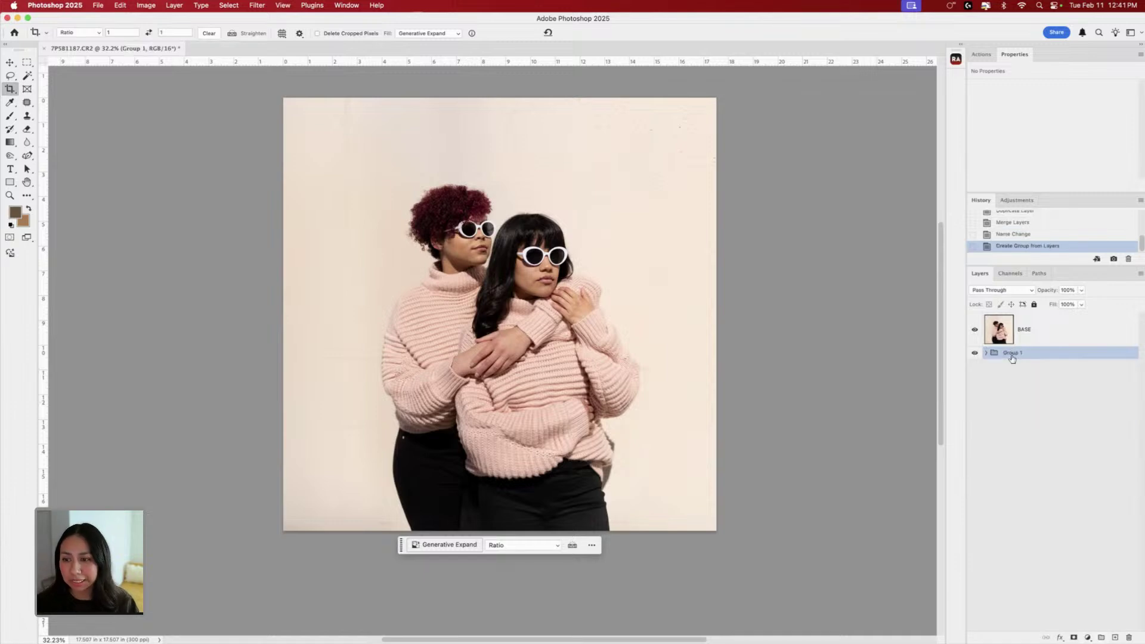
{"action": "type", "text": "COMP"}
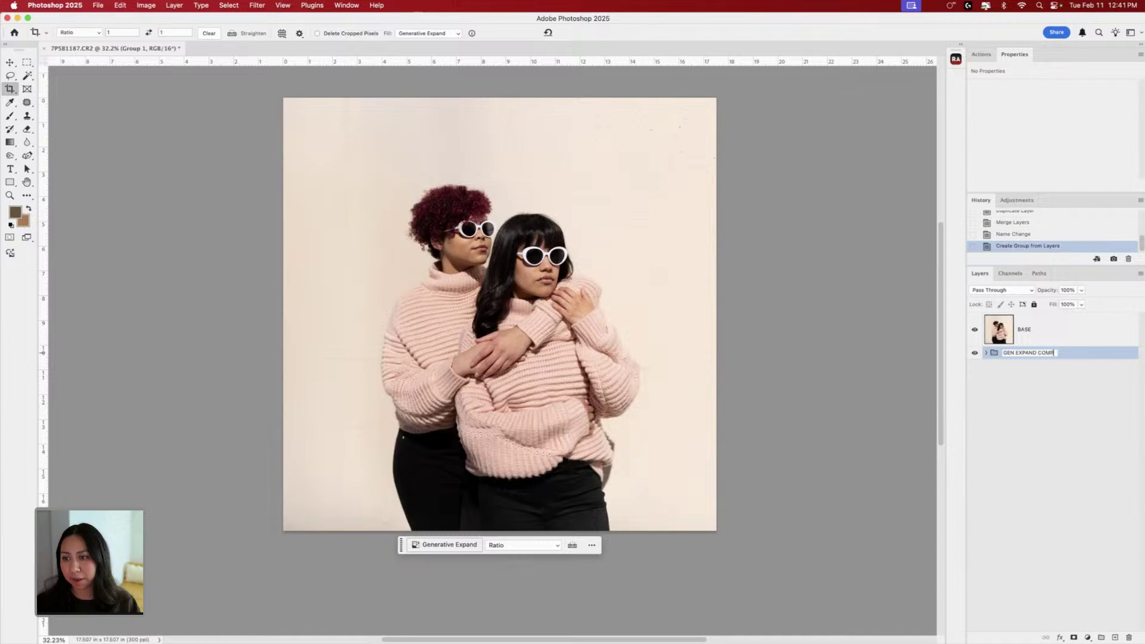
{"action": "type", "text": "EN EXPAND COMP"}
{"action": "key", "text": "Return"}
{"action": "left_click", "coordinate": [1042, 341]}
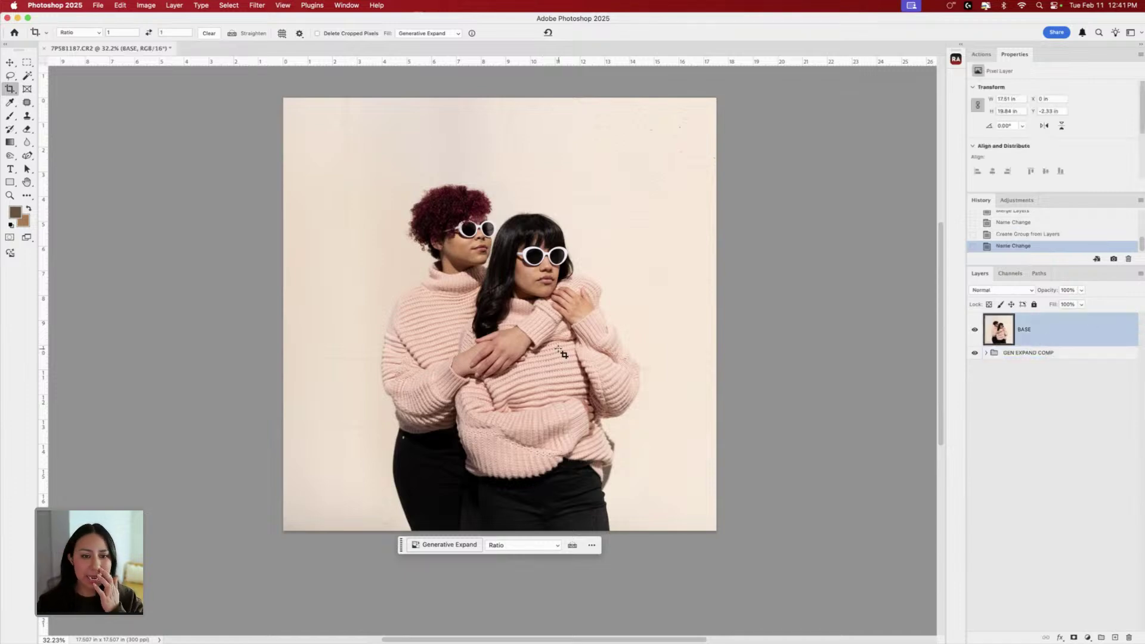
{"action": "scroll", "coordinate": [644, 341], "scroll_direction": "up", "scroll_amount": 2}
{"action": "scroll", "coordinate": [647, 344], "scroll_direction": "up", "scroll_amount": 4}
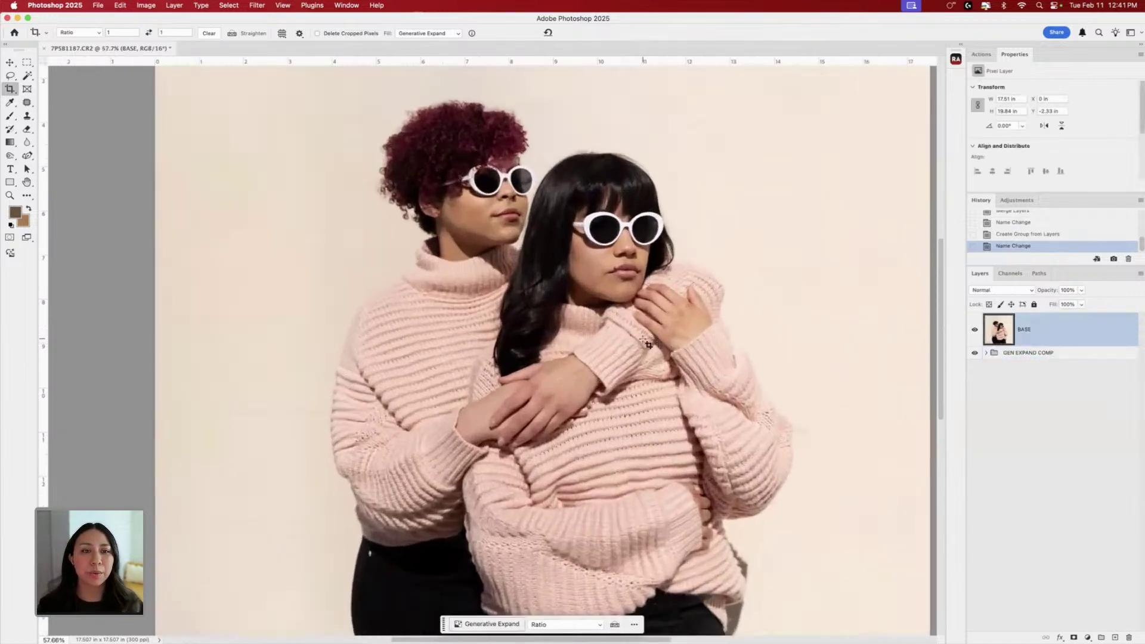
{"action": "scroll", "coordinate": [647, 344], "scroll_direction": "up", "scroll_amount": 3}
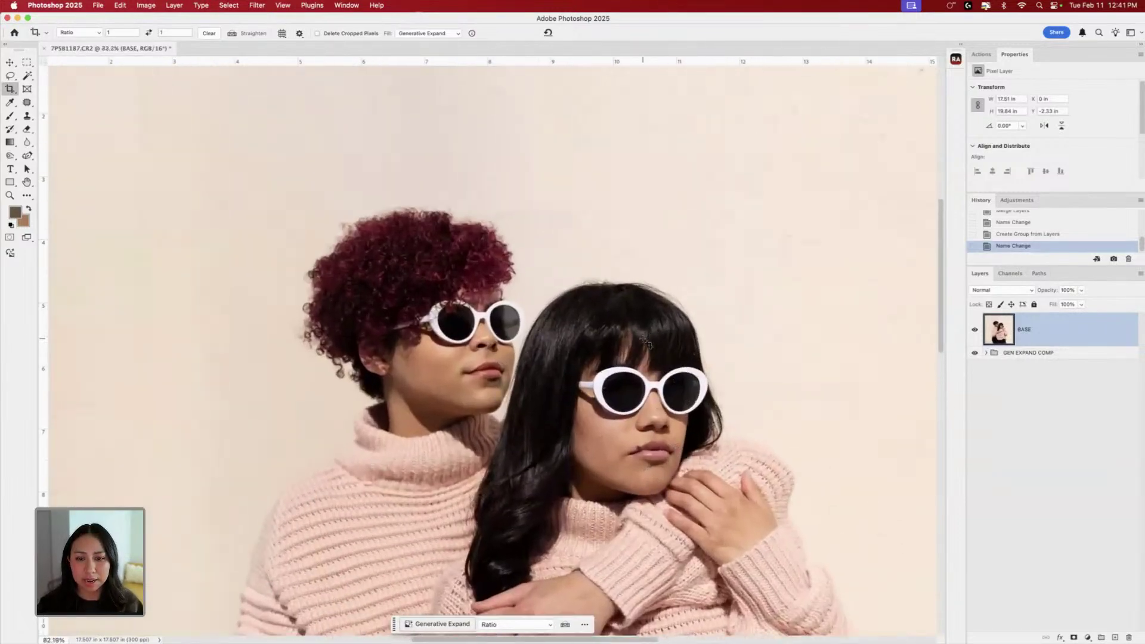
{"action": "scroll", "coordinate": [555, 286], "scroll_direction": "up", "scroll_amount": 3}
{"action": "key", "text": "l"}
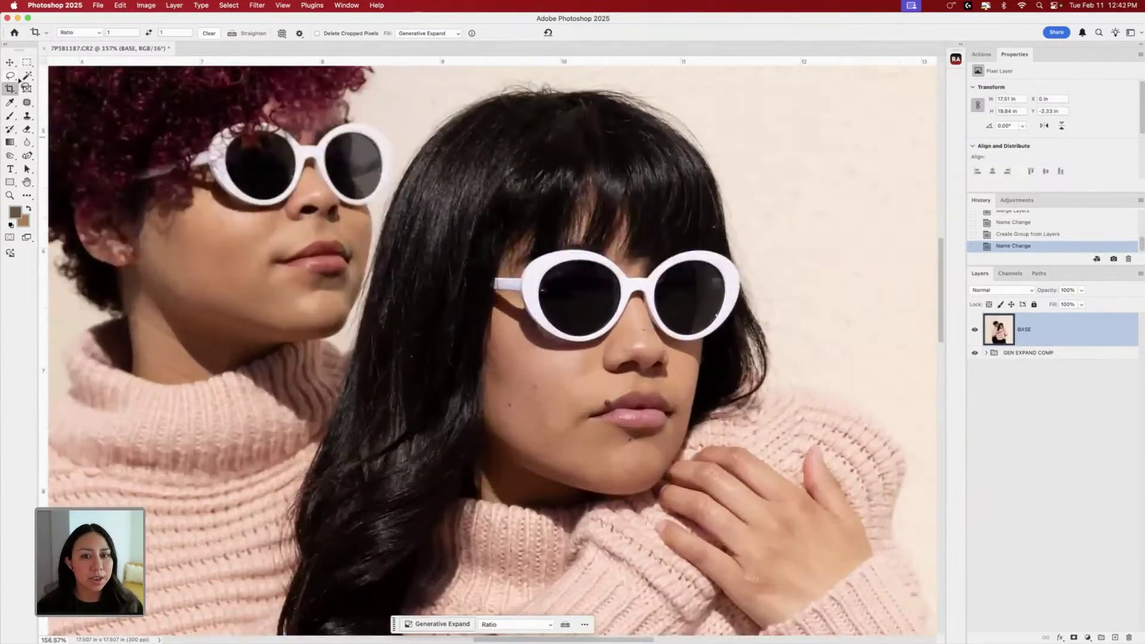
{"action": "scroll", "coordinate": [642, 313], "scroll_direction": "up", "scroll_amount": 2}
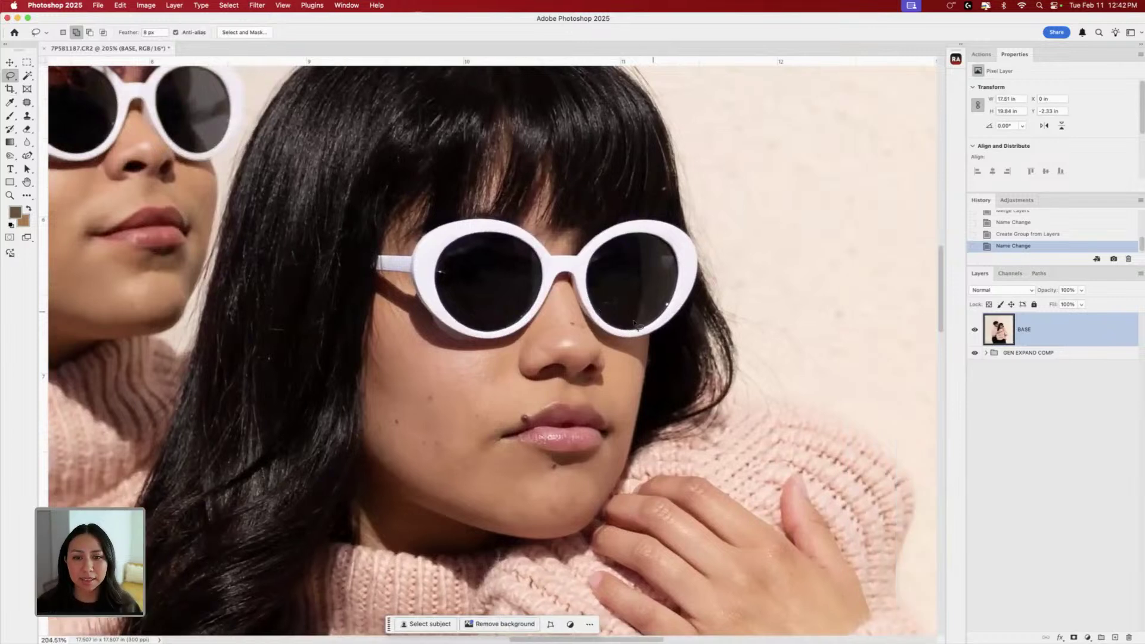
{"action": "mouse_move", "coordinate": [623, 291]}
{"action": "left_mouse_down"}
{"action": "mouse_move", "coordinate": [598, 305]}
{"action": "mouse_move", "coordinate": [600, 321]}
{"action": "mouse_move", "coordinate": [619, 293]}
{"action": "left_mouse_up"}
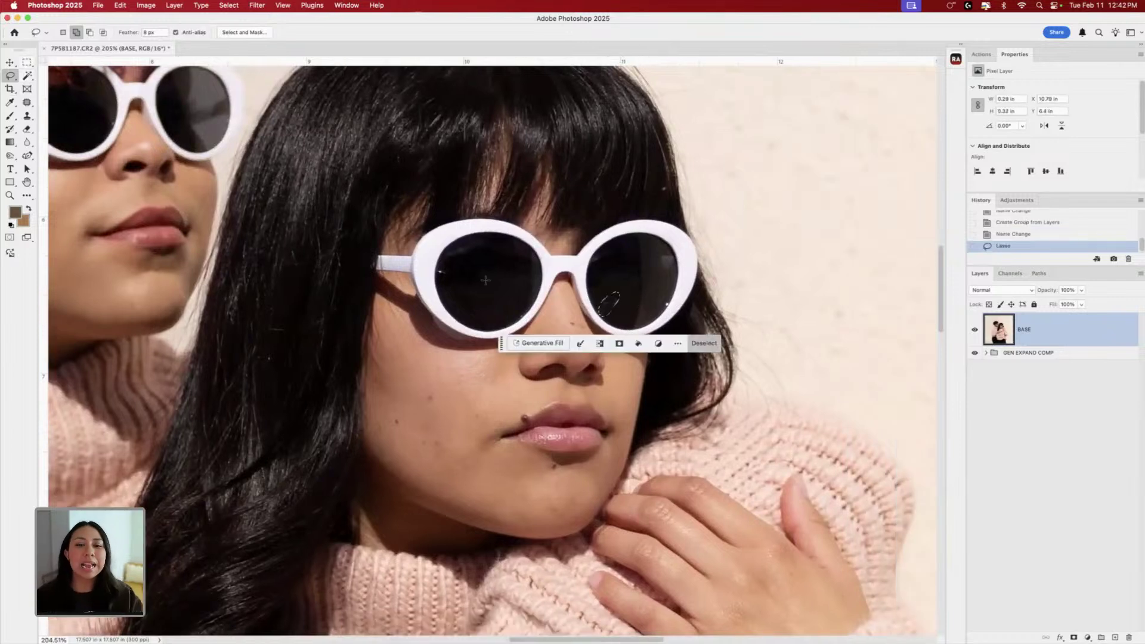
{"action": "left_click", "coordinate": [27, 62]}
{"action": "left_click", "coordinate": [547, 302]}
- Remove the small reflection in the black-haired woman's outer sunglass lens using the Remove tool at size 20 in Auto mode
{"action": "left_click", "coordinate": [28, 105]}
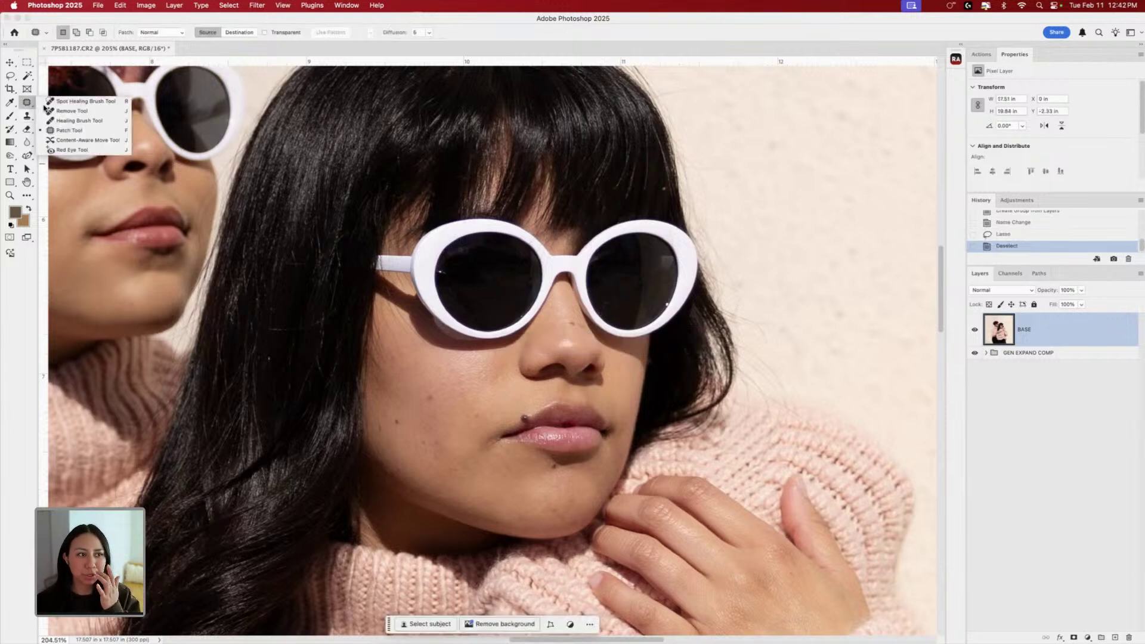
{"action": "left_click", "coordinate": [65, 114]}
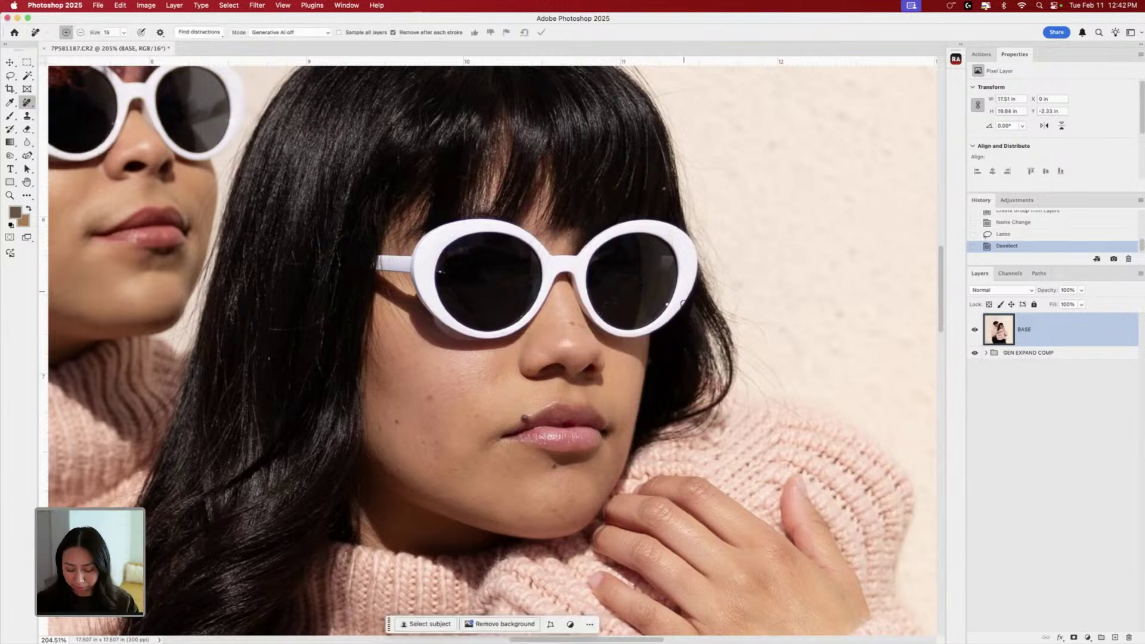
{"action": "left_click", "coordinate": [304, 34]}
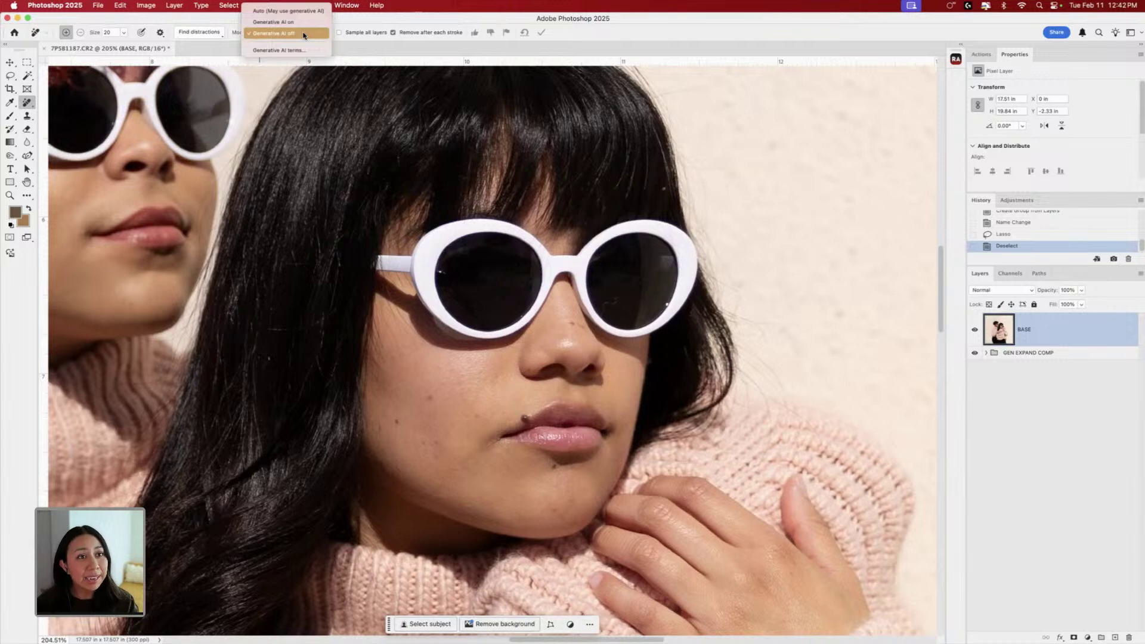
{"action": "left_click", "coordinate": [290, 34]}
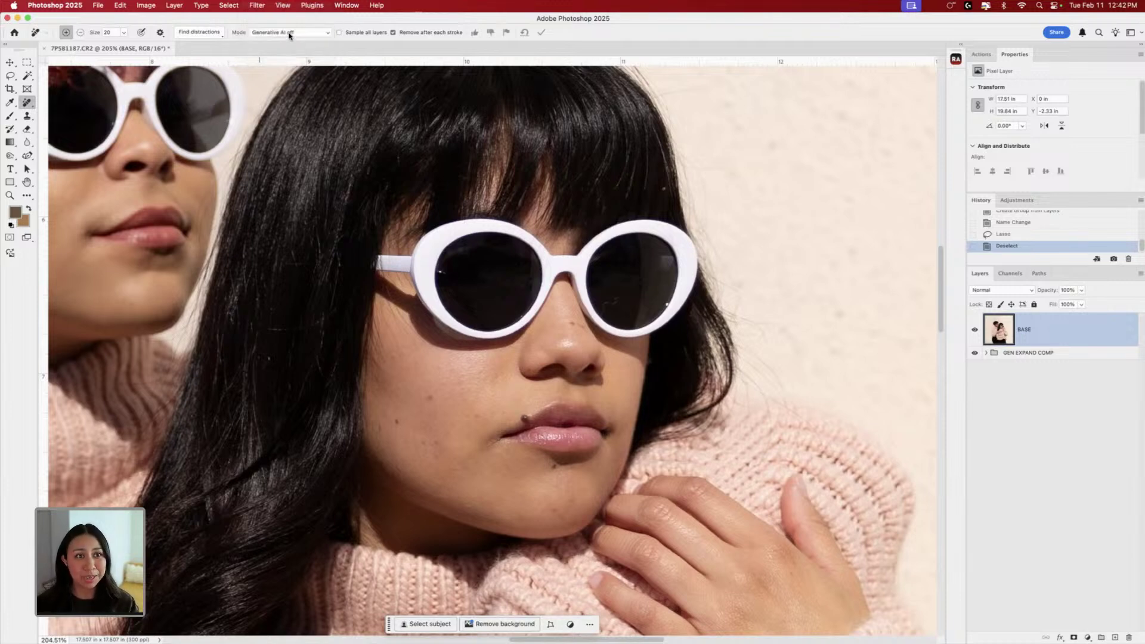
{"action": "left_click", "coordinate": [289, 33]}
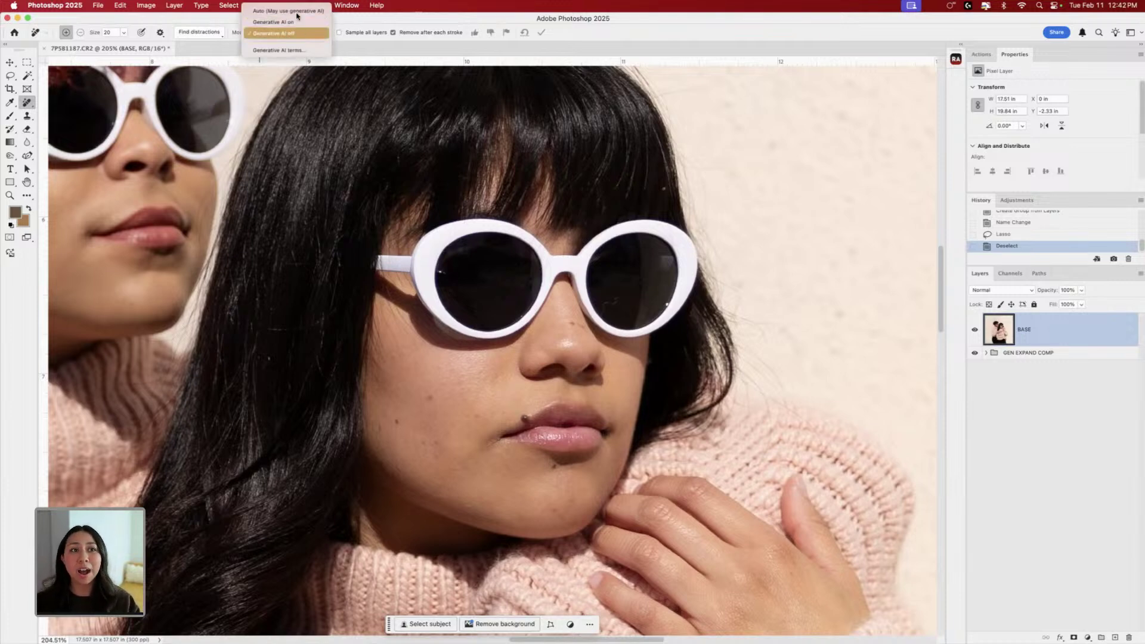
{"action": "left_click", "coordinate": [287, 10]}
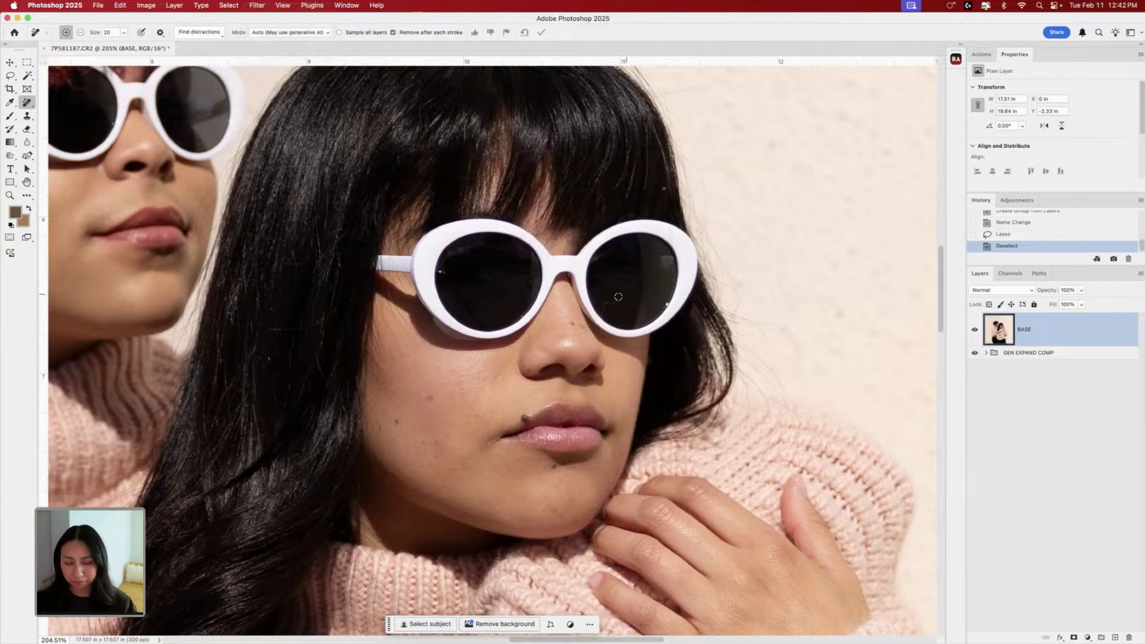
{"action": "mouse_move", "coordinate": [616, 297]}
{"action": "left_mouse_down"}
{"action": "mouse_move", "coordinate": [603, 315]}
{"action": "mouse_move", "coordinate": [613, 299]}
{"action": "left_mouse_up"}
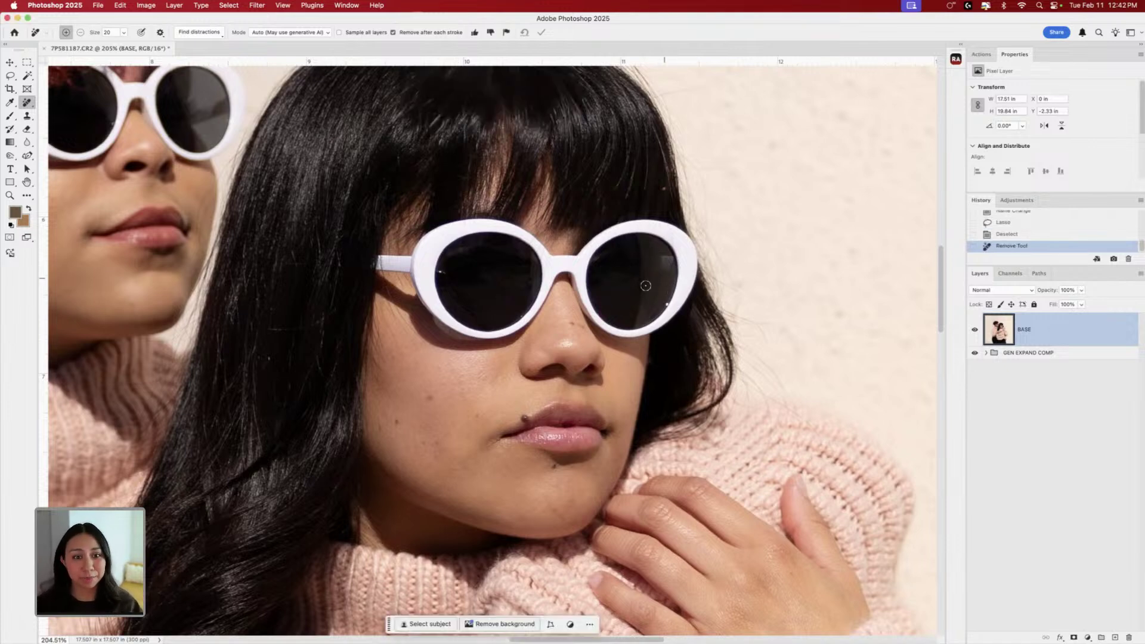
- Lasso the reflection along the outer half of that lens, fill it with Generative Fill without a prompt, and keep the first variation
{"action": "left_click", "coordinate": [11, 77]}
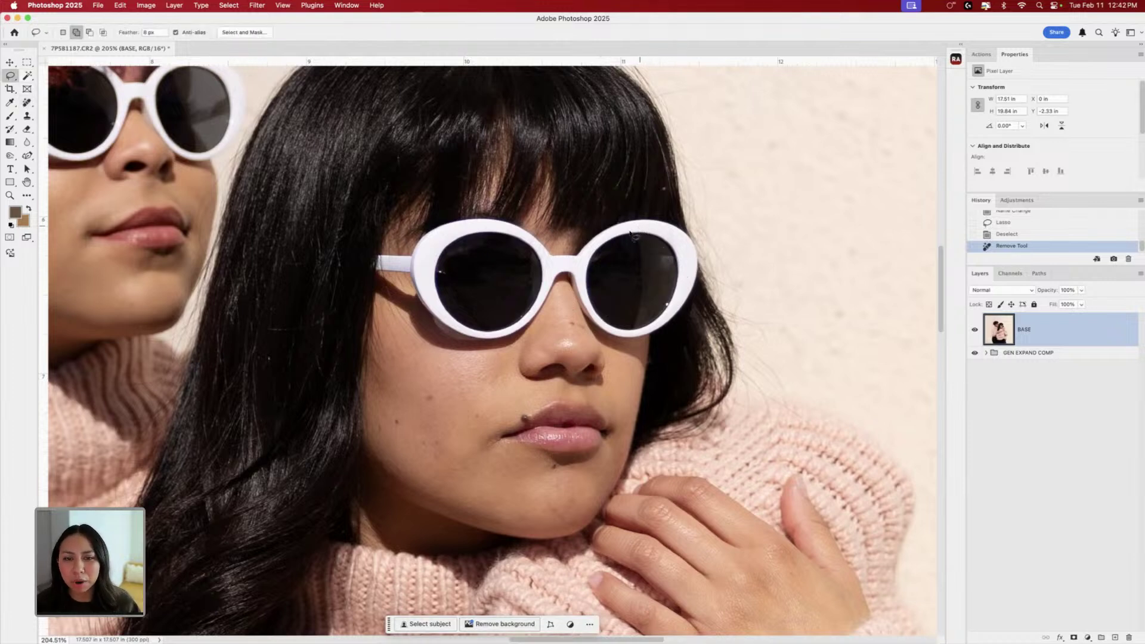
{"action": "mouse_move", "coordinate": [631, 232]}
{"action": "left_mouse_down"}
{"action": "mouse_move", "coordinate": [631, 332]}
{"action": "mouse_move", "coordinate": [673, 313]}
{"action": "mouse_move", "coordinate": [683, 293]}
{"action": "mouse_move", "coordinate": [675, 240]}
{"action": "left_mouse_up"}
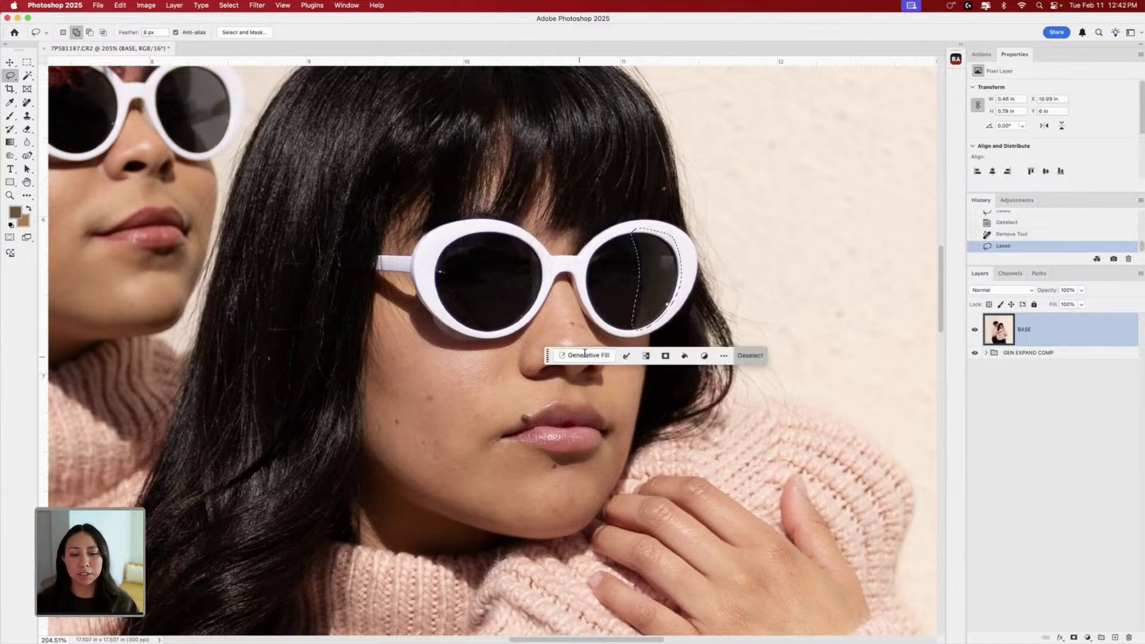
{"action": "left_click", "coordinate": [585, 355]}
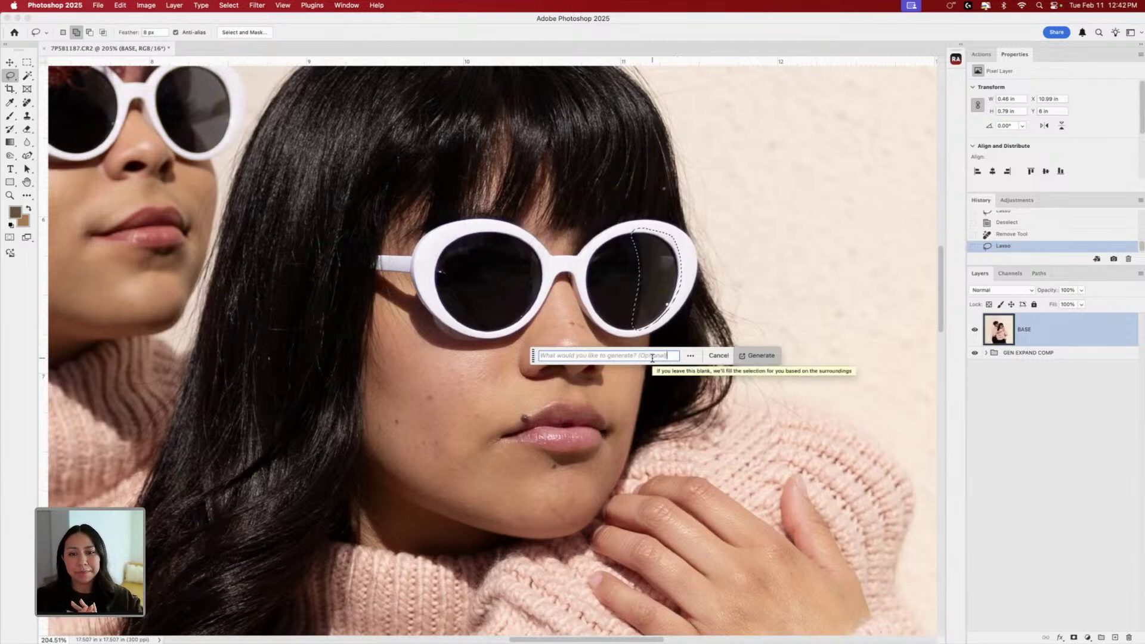
{"action": "left_click", "coordinate": [759, 356]}
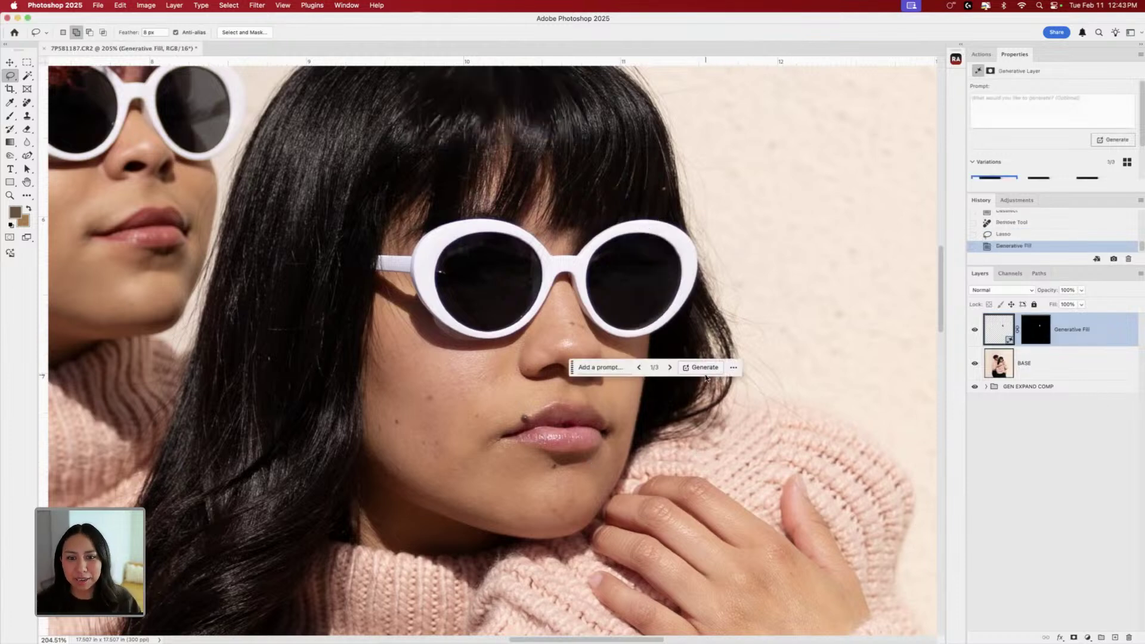
{"action": "left_click", "coordinate": [670, 368]}
{"action": "left_click", "coordinate": [670, 368]}
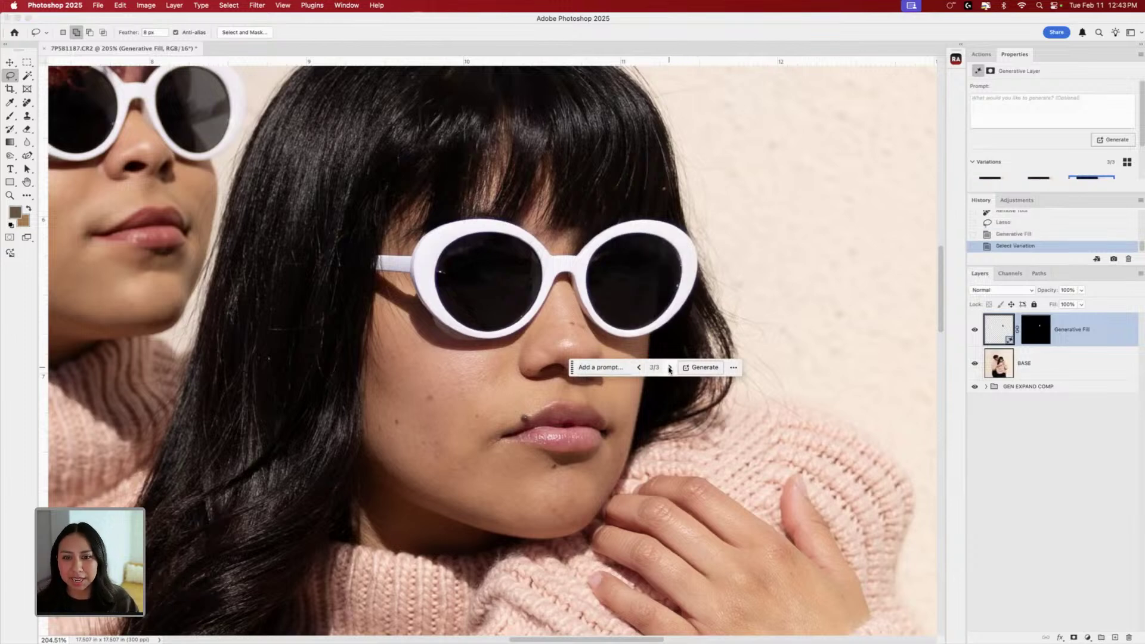
{"action": "left_click", "coordinate": [670, 368]}
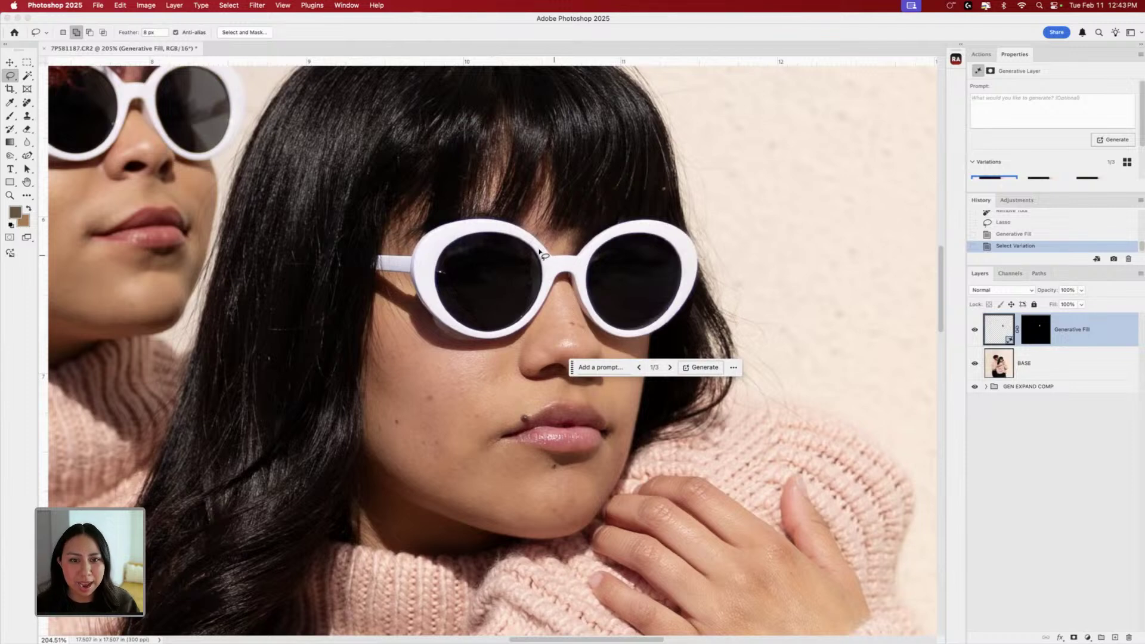
- Lasso the reflection along the nose-side edge of her other lens and replace it using Generative Fill without a prompt
{"action": "mouse_move", "coordinate": [535, 254]}
{"action": "left_mouse_down"}
{"action": "mouse_move", "coordinate": [521, 319]}
{"action": "mouse_move", "coordinate": [551, 282]}
{"action": "mouse_move", "coordinate": [543, 257]}
{"action": "left_mouse_up"}
{"action": "left_click", "coordinate": [470, 343]}
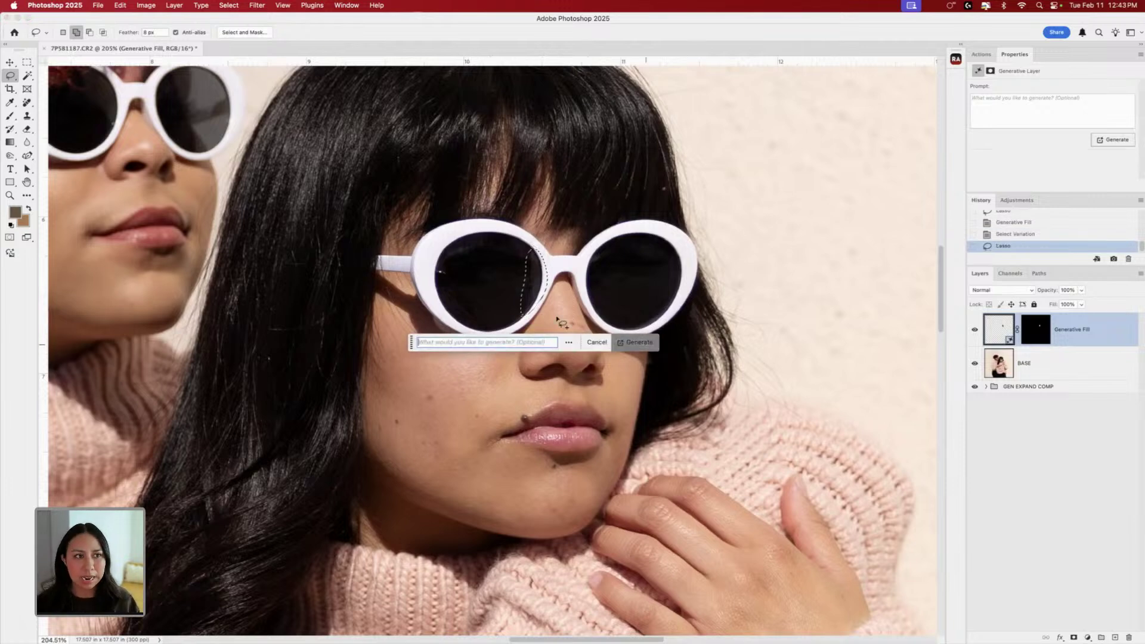
{"action": "left_click", "coordinate": [638, 343]}
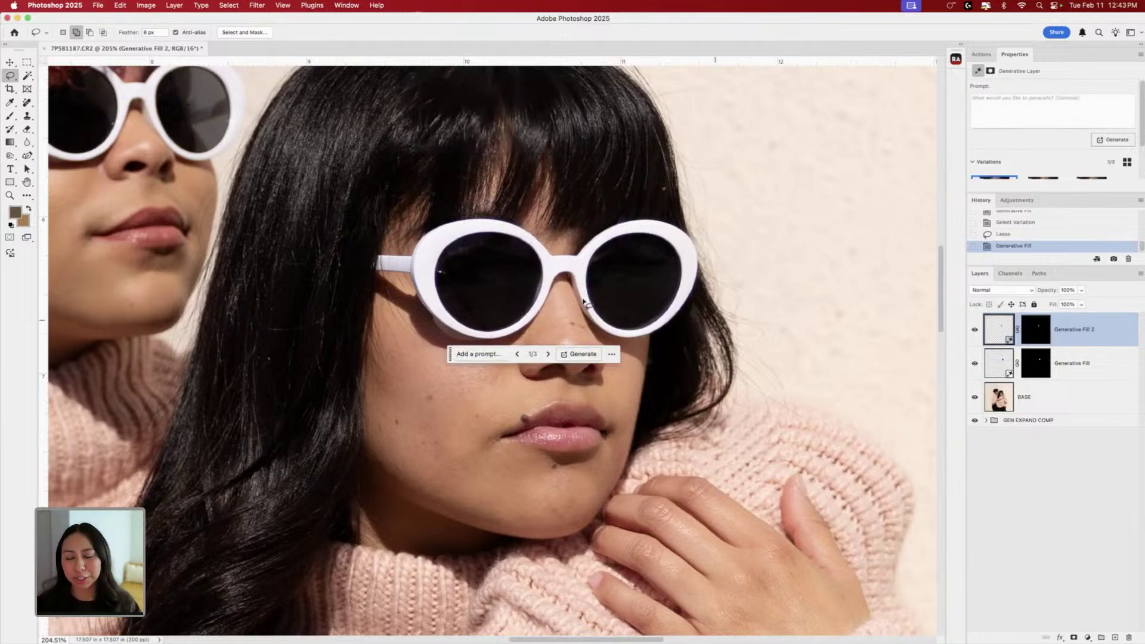
- Lasso the flyaway hairs above the black-haired woman's head, run Generative Fill without a prompt, and choose the third variation
{"action": "scroll", "coordinate": [475, 287], "scroll_direction": "down", "scroll_amount": 5}
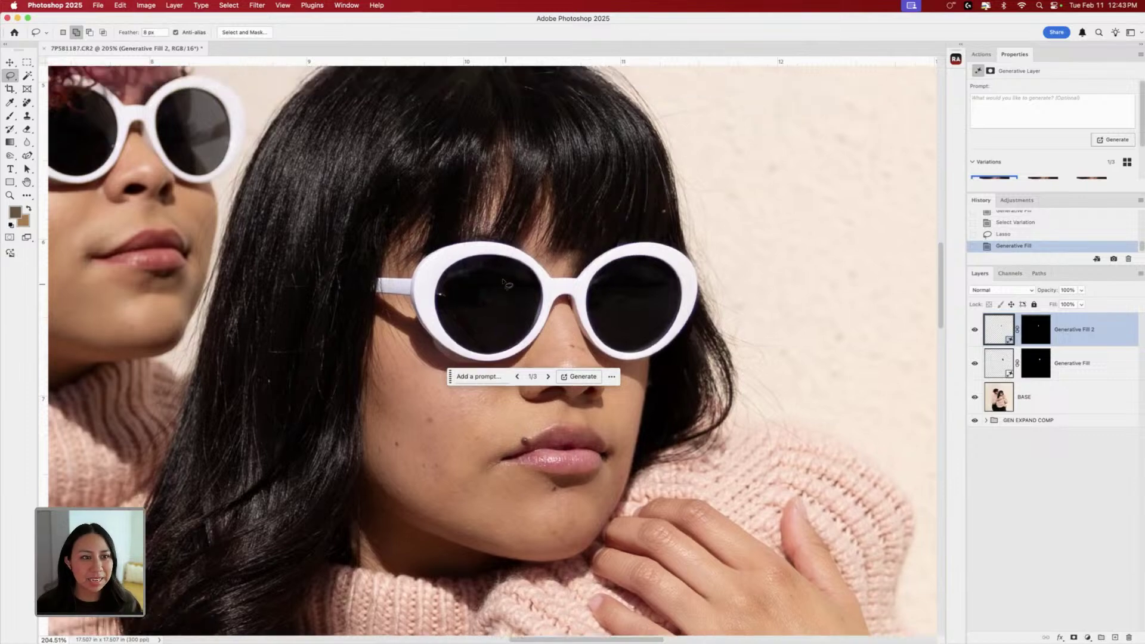
{"action": "scroll", "coordinate": [601, 274], "scroll_direction": "up", "scroll_amount": 2}
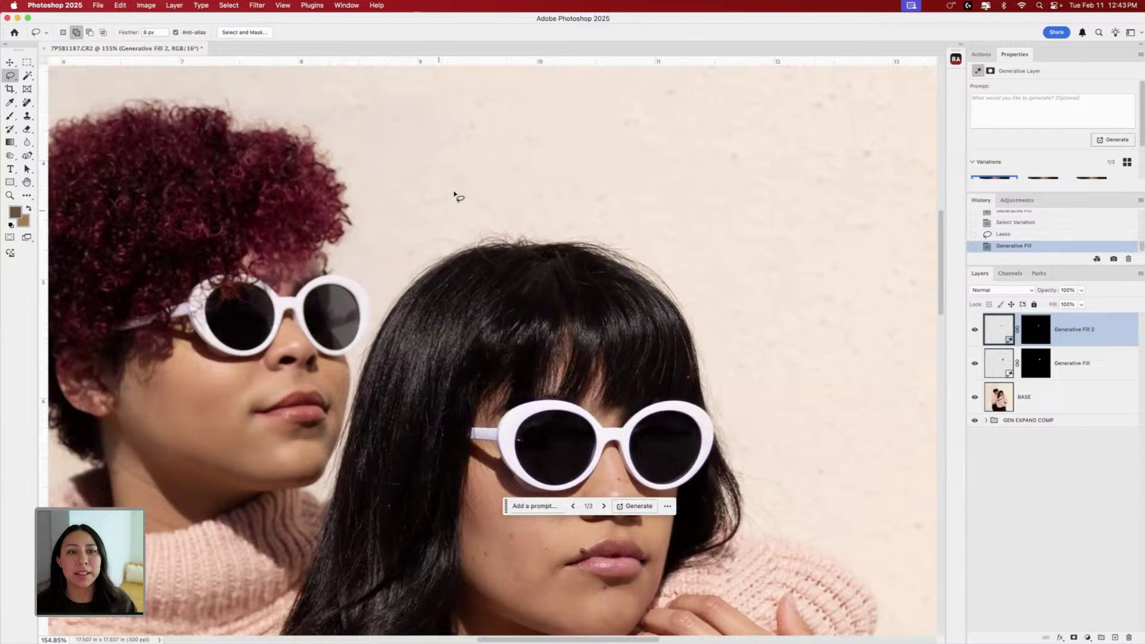
{"action": "mouse_move", "coordinate": [476, 185]}
{"action": "left_mouse_down"}
{"action": "mouse_move", "coordinate": [437, 197]}
{"action": "mouse_move", "coordinate": [398, 244]}
{"action": "mouse_move", "coordinate": [393, 273]}
{"action": "mouse_move", "coordinate": [420, 278]}
{"action": "mouse_move", "coordinate": [527, 244]}
{"action": "mouse_move", "coordinate": [646, 257]}
{"action": "mouse_move", "coordinate": [629, 216]}
{"action": "mouse_move", "coordinate": [583, 174]}
{"action": "mouse_move", "coordinate": [476, 186]}
{"action": "mouse_move", "coordinate": [486, 180]}
{"action": "left_mouse_up"}
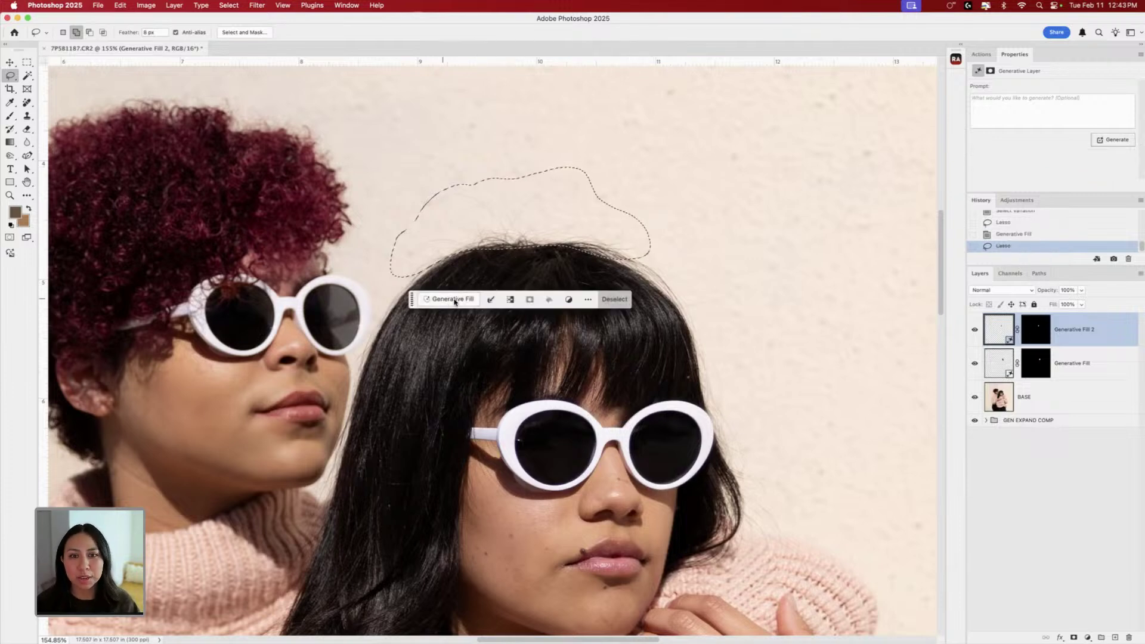
{"action": "left_click", "coordinate": [624, 299]}
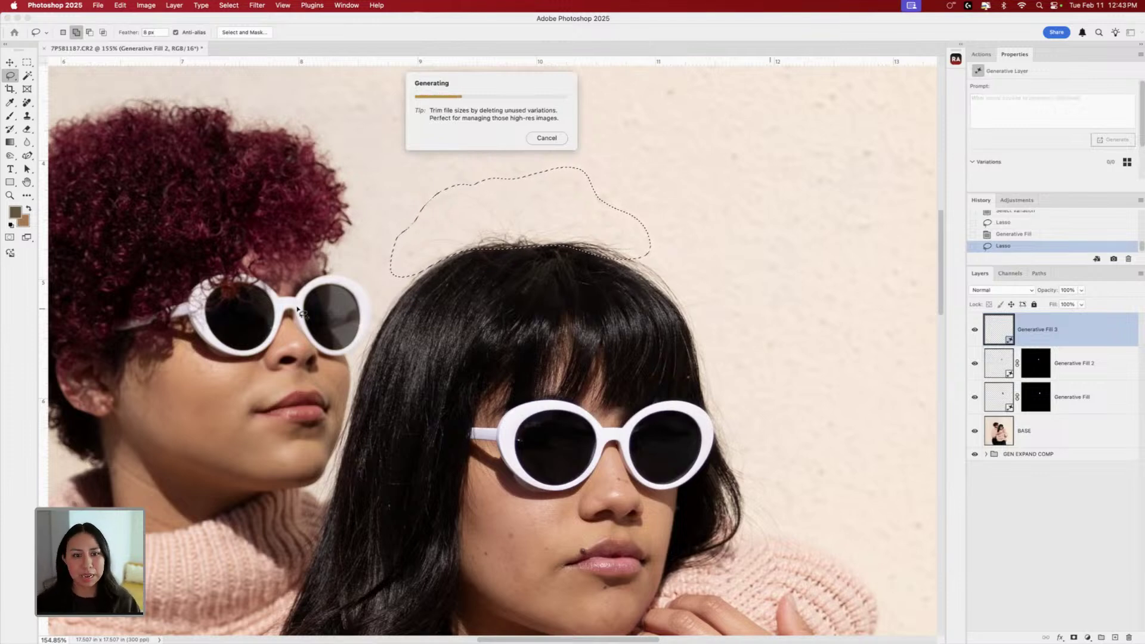
{"action": "scroll", "coordinate": [301, 313], "scroll_direction": "left", "scroll_amount": 5}
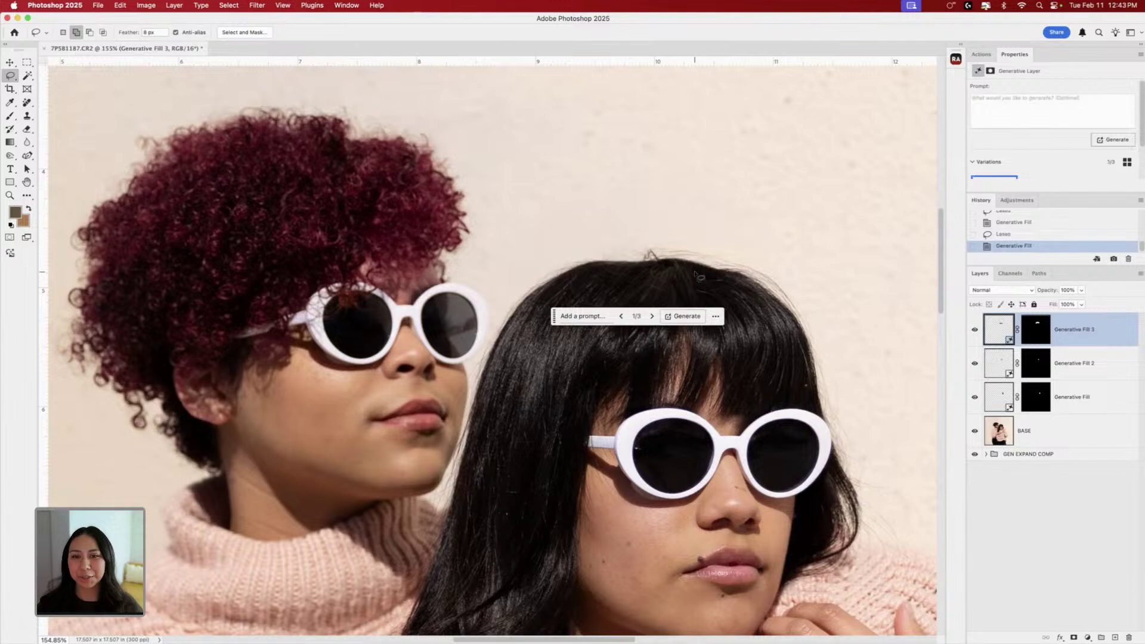
{"action": "left_click", "coordinate": [652, 316]}
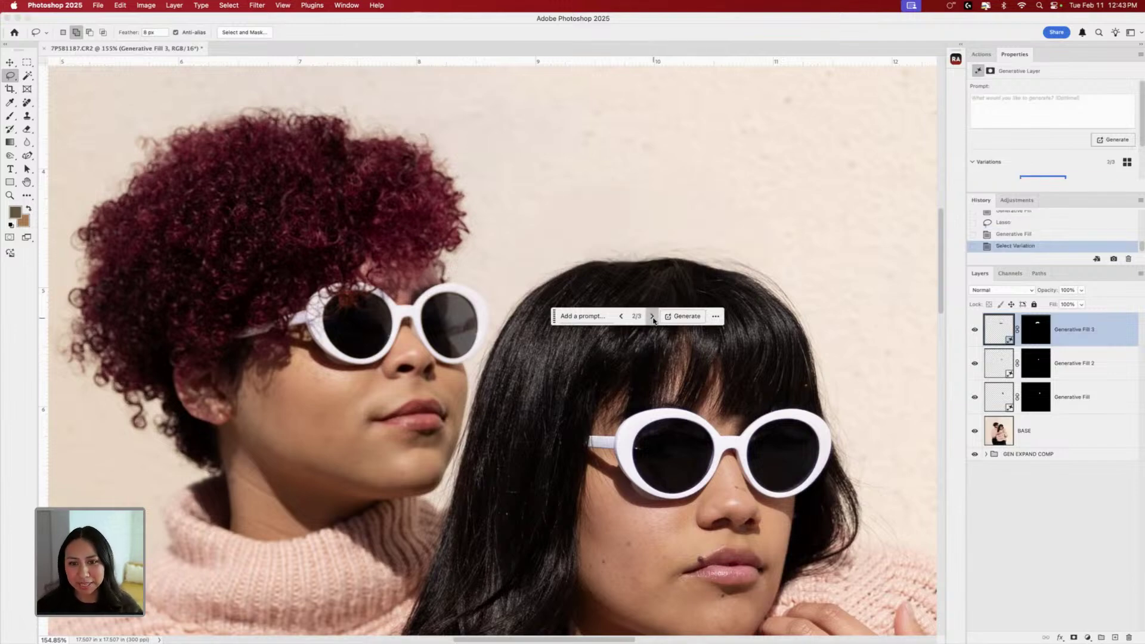
{"action": "left_click", "coordinate": [652, 316]}
{"action": "scroll", "coordinate": [769, 345], "scroll_direction": "down", "scroll_amount": 6}
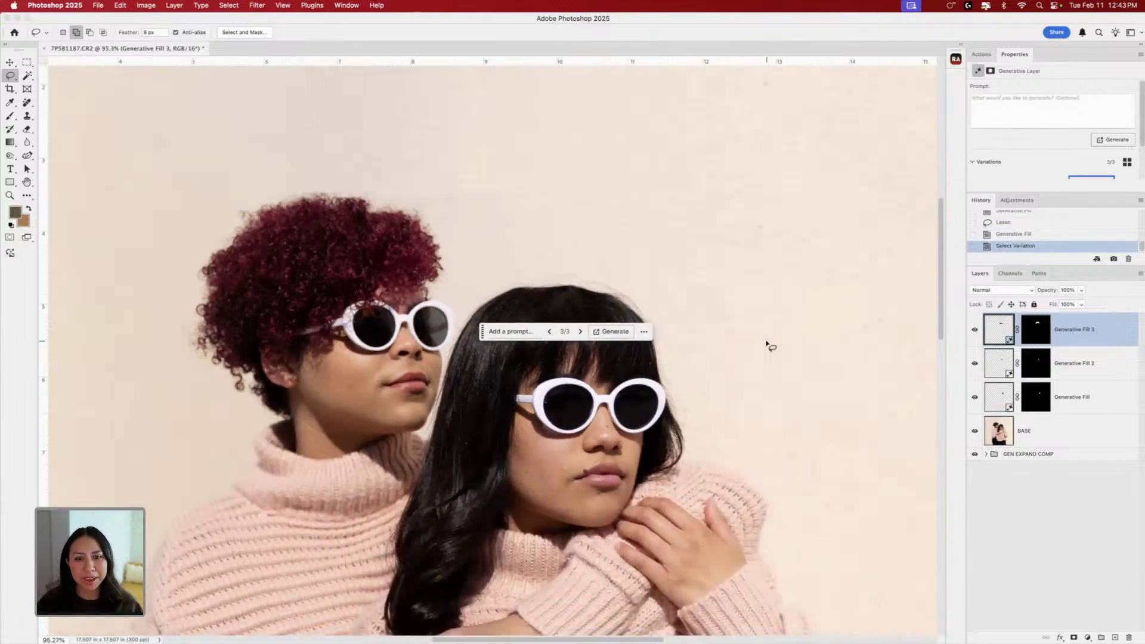
- Lasso the remaining flyaways along the black-haired woman's crown, run Generative Fill without a prompt, choose the third variation, and compare before and after
{"action": "scroll", "coordinate": [758, 341], "scroll_direction": "up", "scroll_amount": 3}
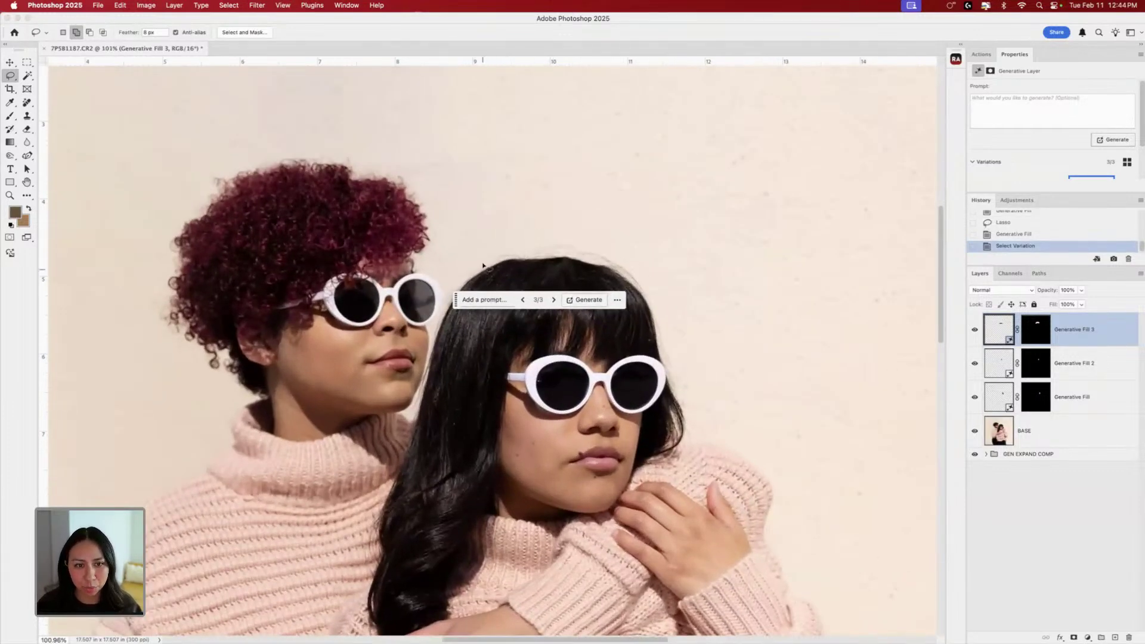
{"action": "left_click_drag", "start_coordinate": [483, 265], "coordinate": [522, 245]}
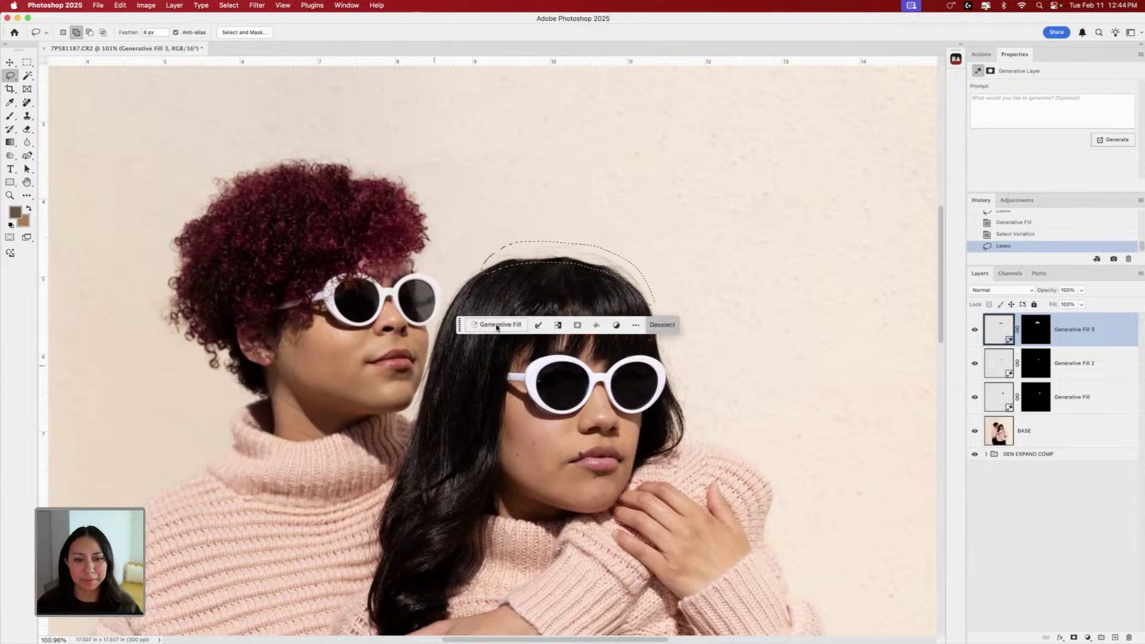
{"action": "left_click", "coordinate": [497, 327]}
{"action": "key", "text": "Return"}
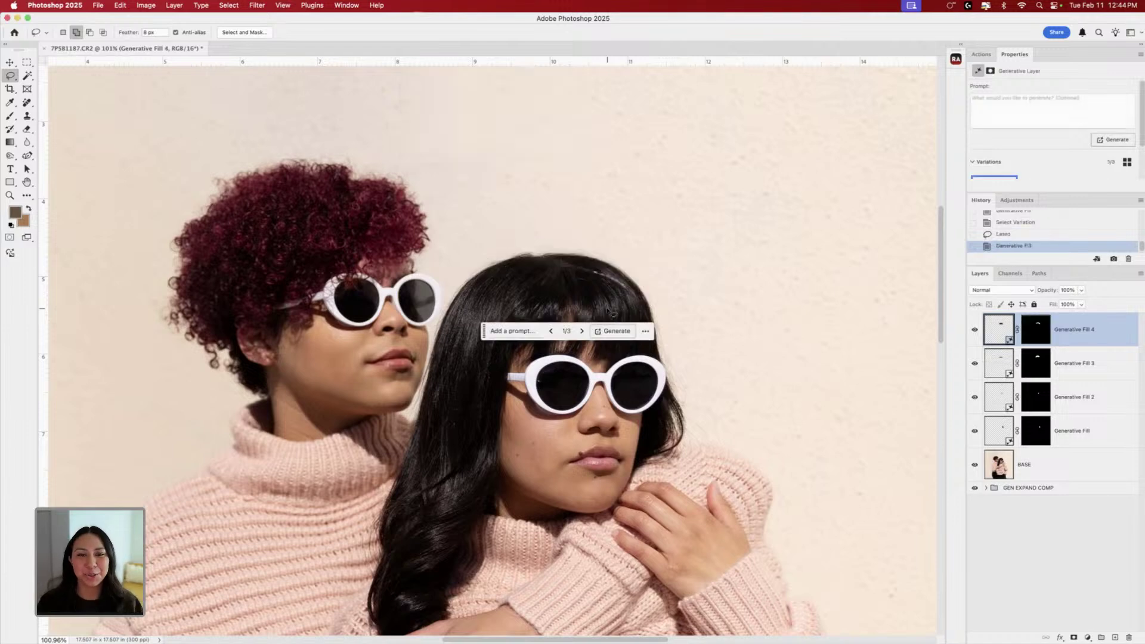
{"action": "left_click", "coordinate": [582, 332]}
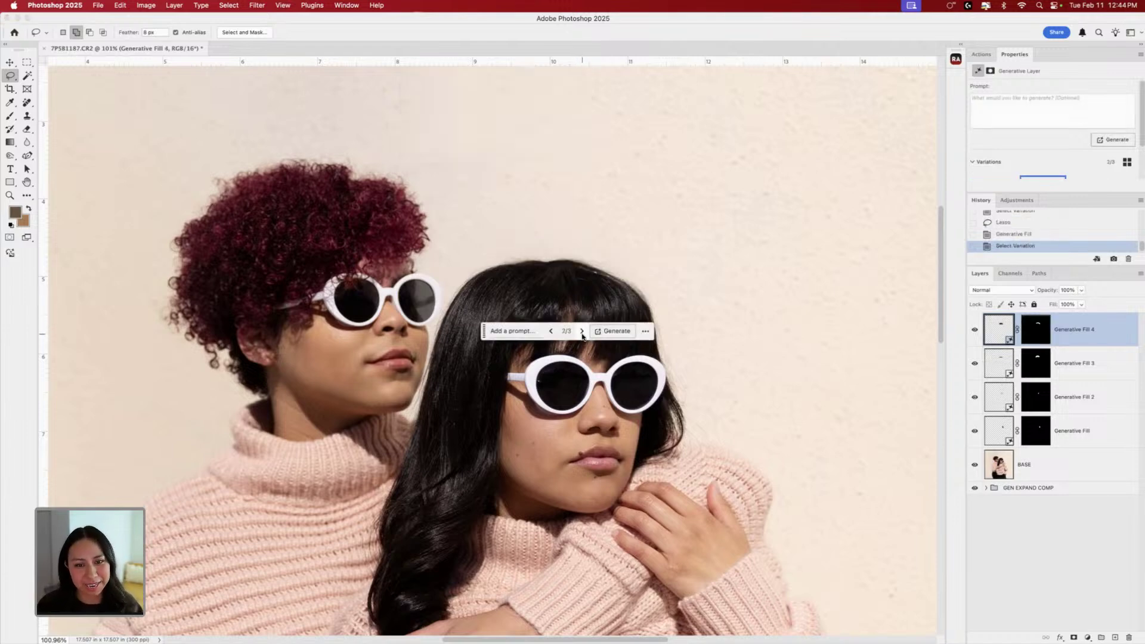
{"action": "left_click", "coordinate": [582, 332]}
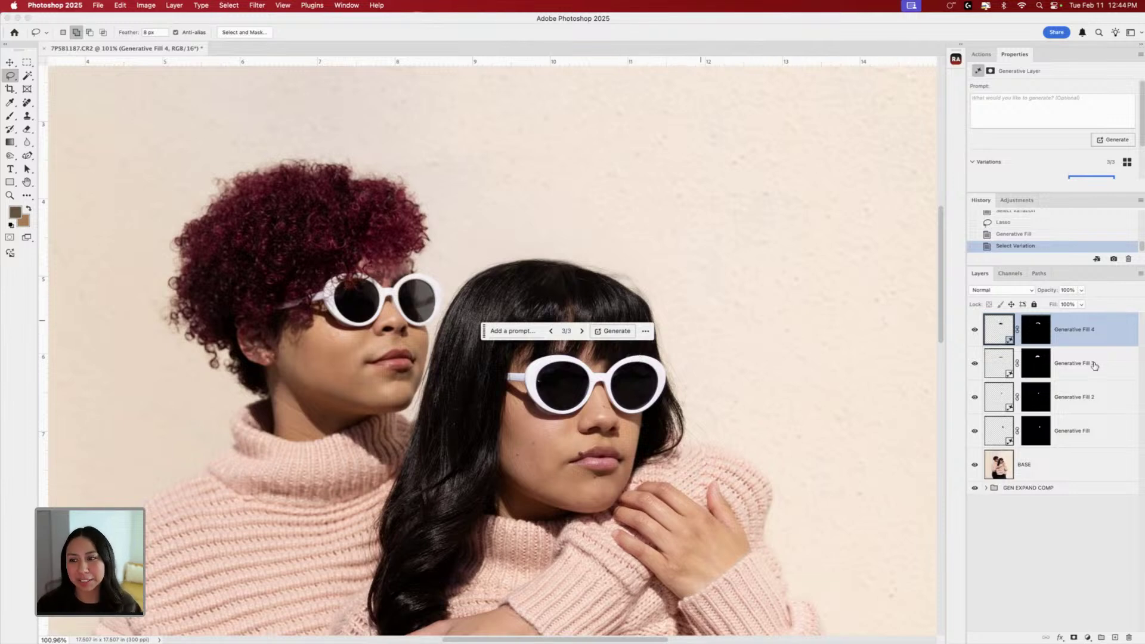
{"action": "left_click", "coordinate": [974, 329]}
{"action": "left_click", "coordinate": [975, 330]}
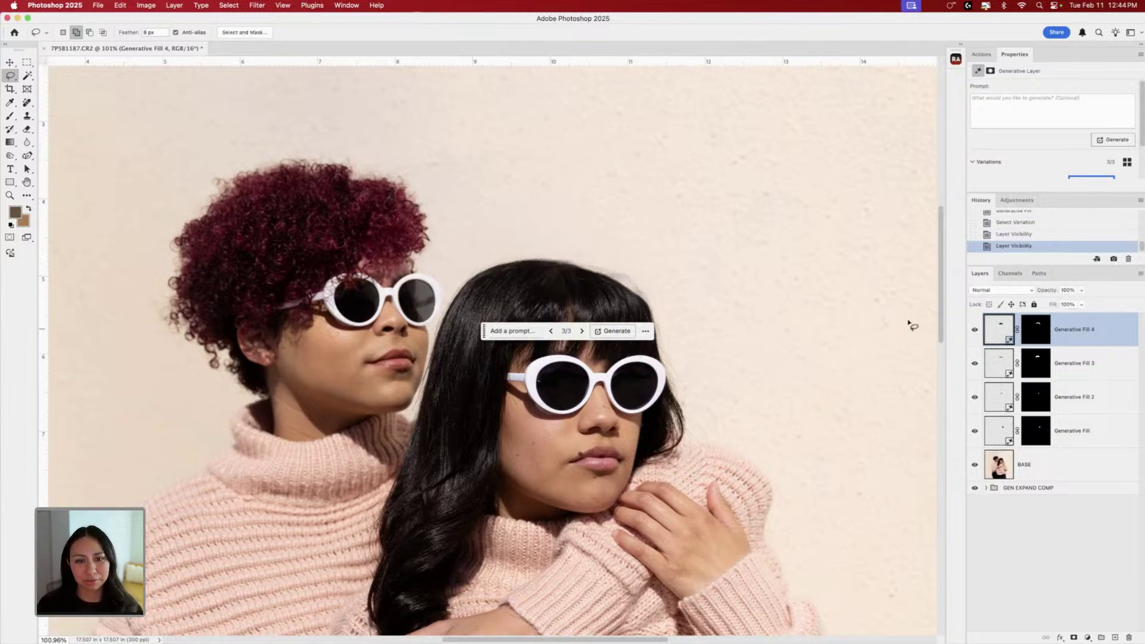
{"action": "scroll", "coordinate": [703, 360], "scroll_direction": "down", "scroll_amount": 3}
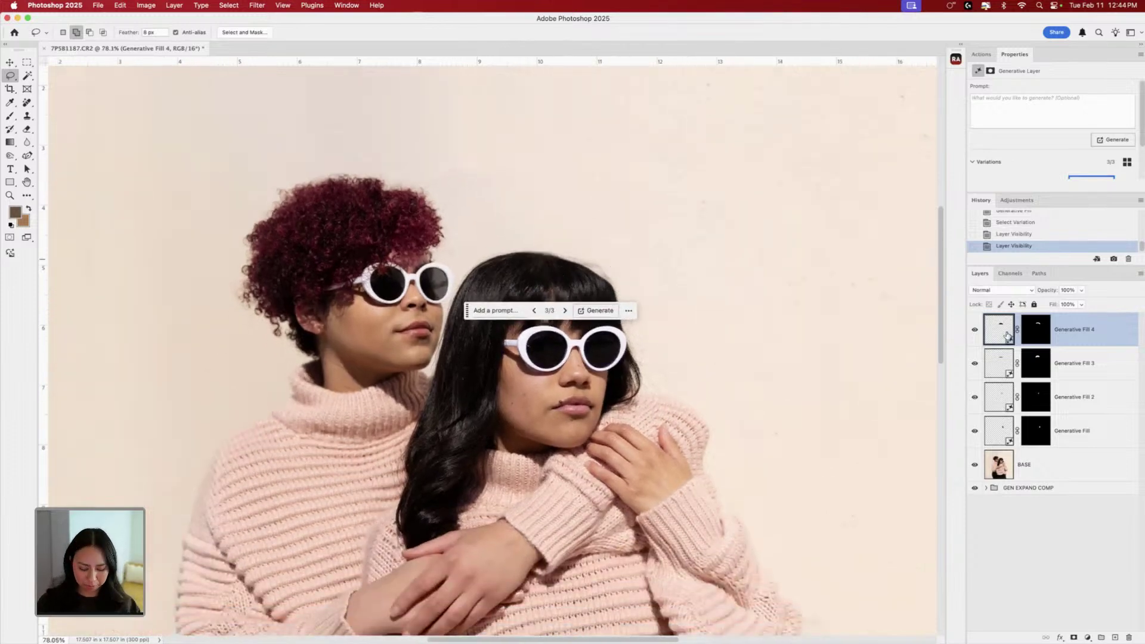
{"action": "key", "text": "super+r"}
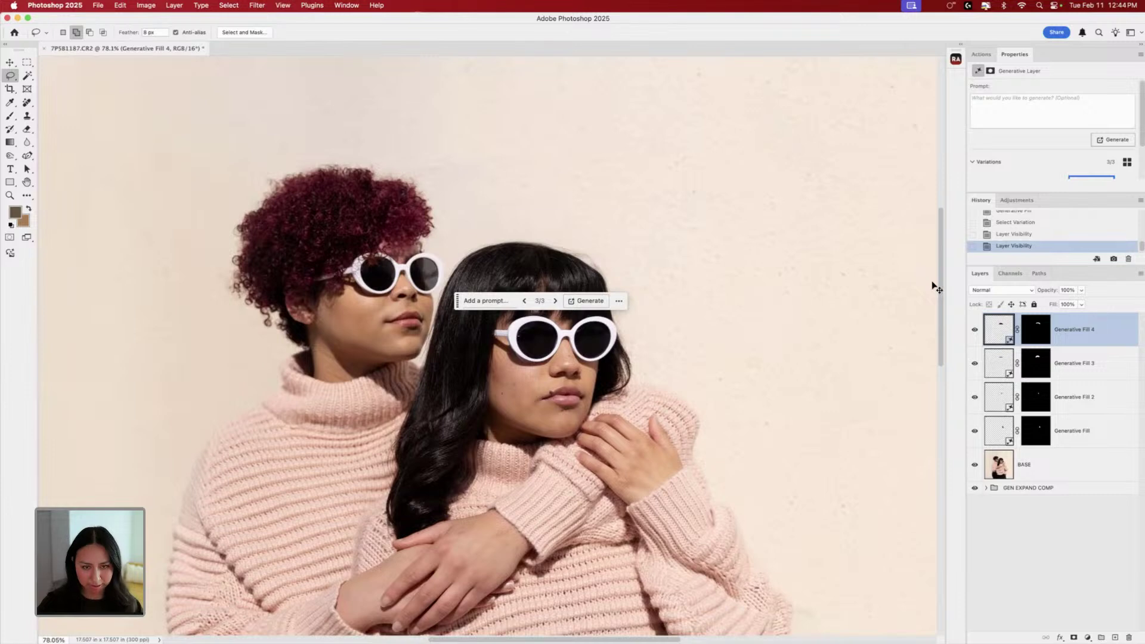
{"action": "key", "text": "super+t"}
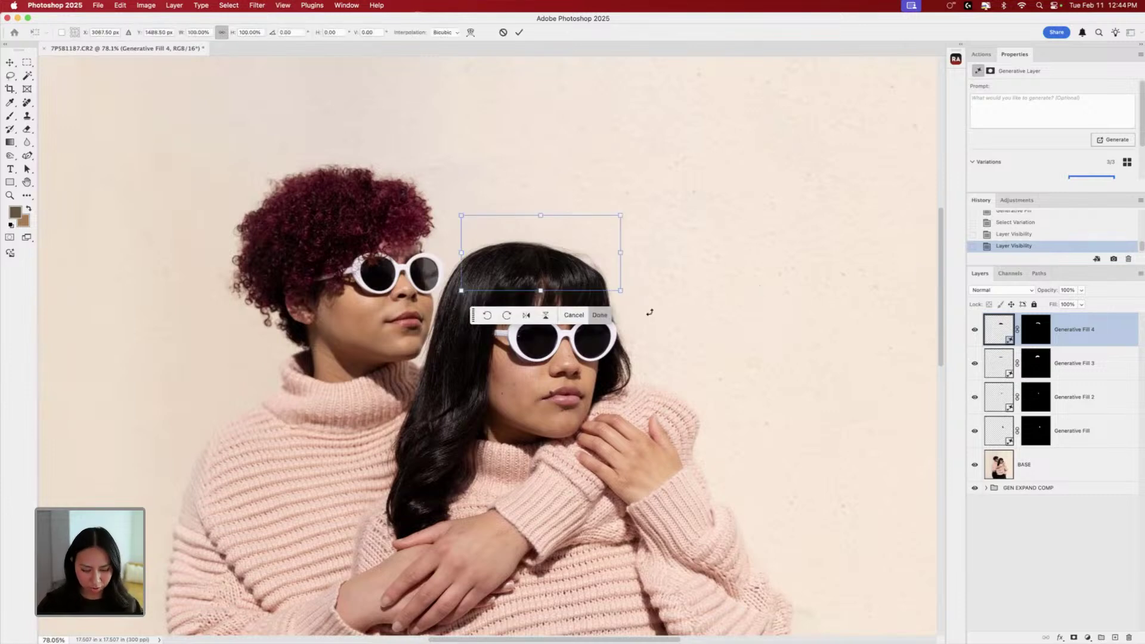
{"action": "key", "text": "super+r"}
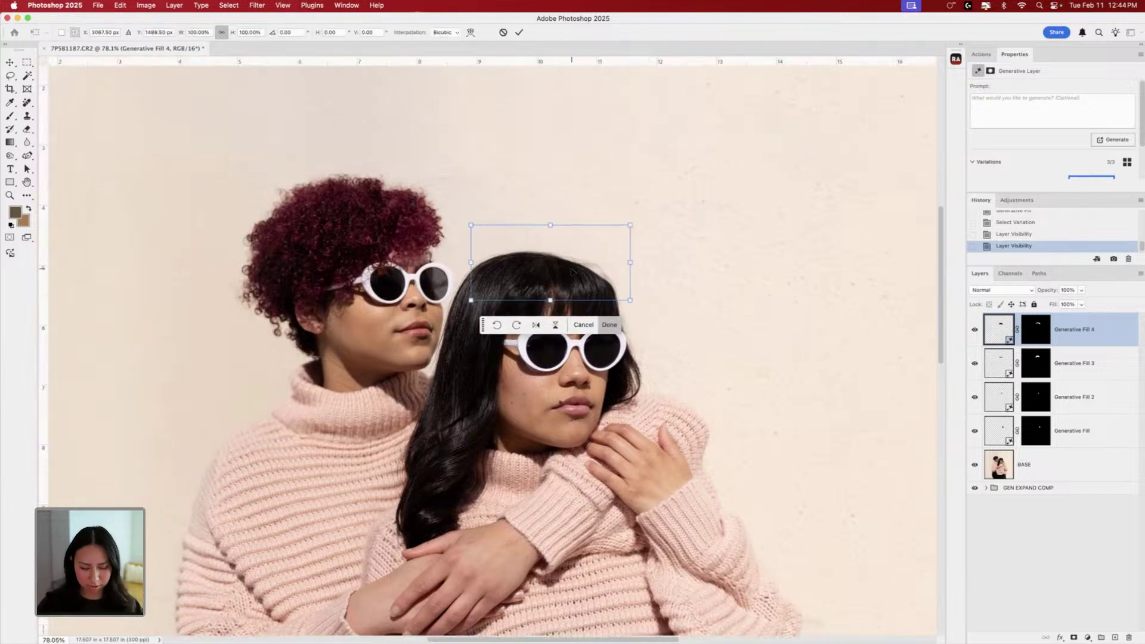
{"action": "right_click", "coordinate": [571, 272]}
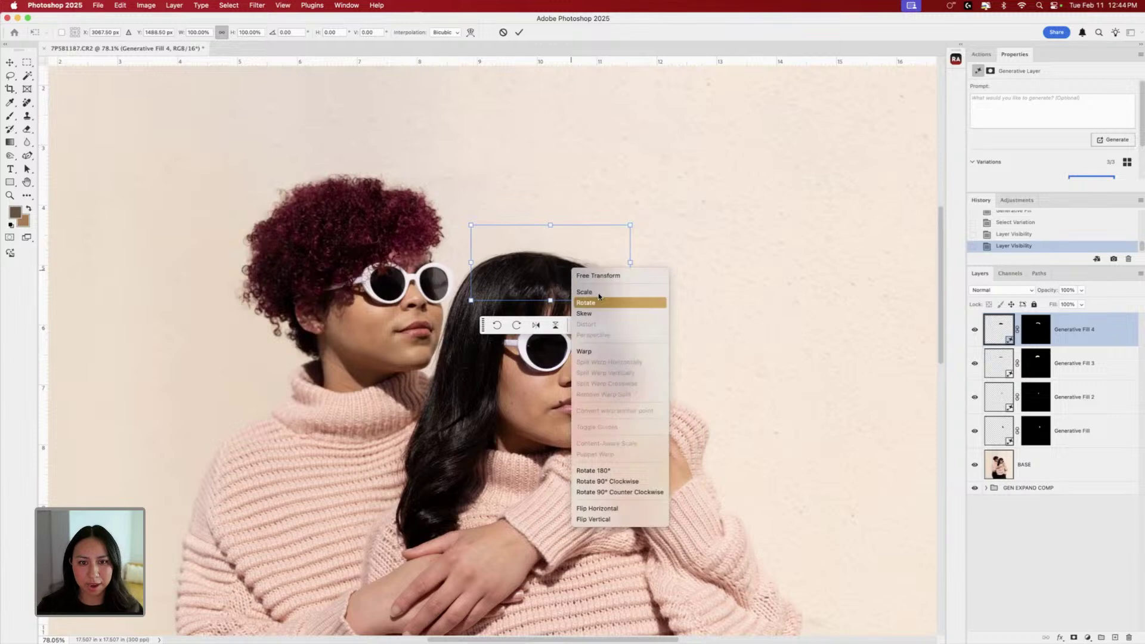
{"action": "left_click", "coordinate": [616, 354]}
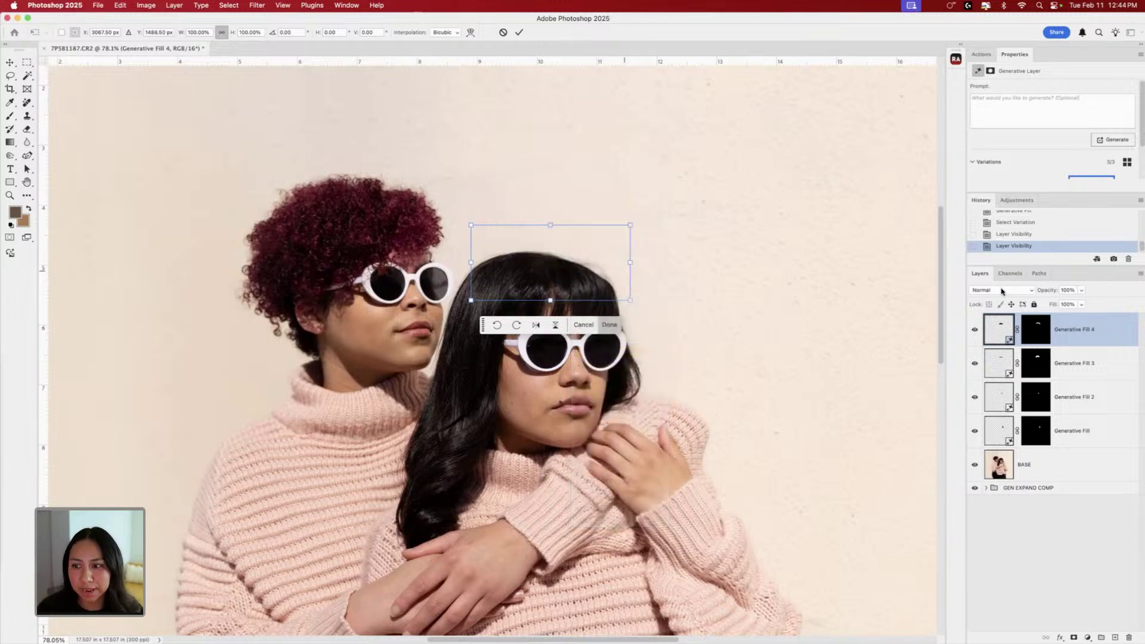
{"action": "left_click", "coordinate": [609, 324]}
- Rasterize the Generative Fill 4 layer and warp it to round out the crown of the black-haired woman's hair
{"action": "right_click", "coordinate": [957, 325]}
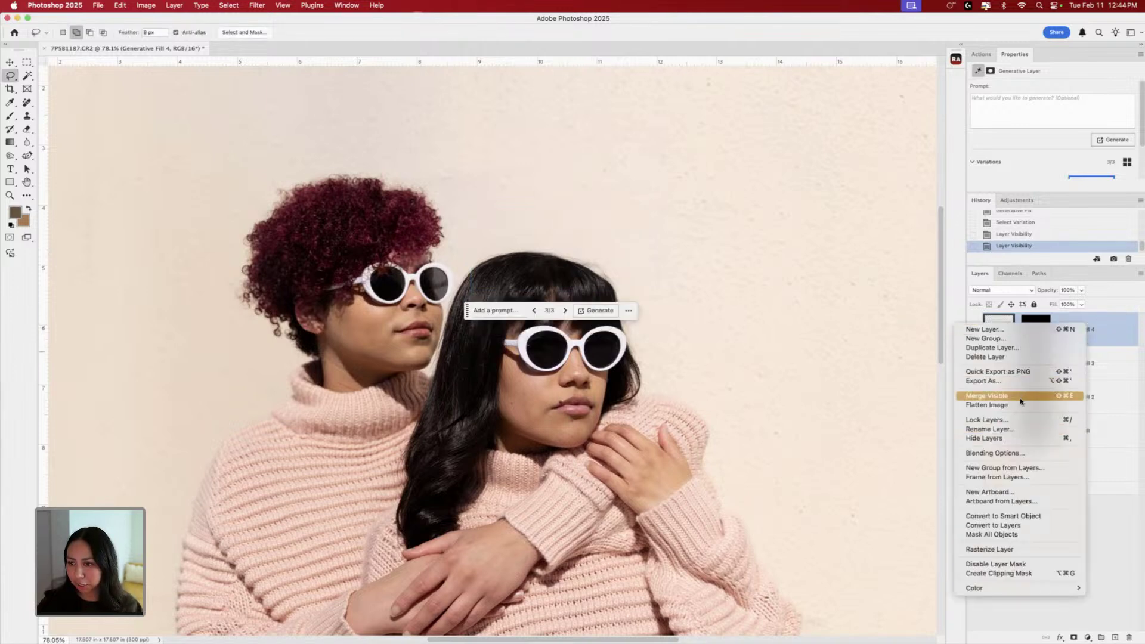
{"action": "left_click", "coordinate": [1007, 549]}
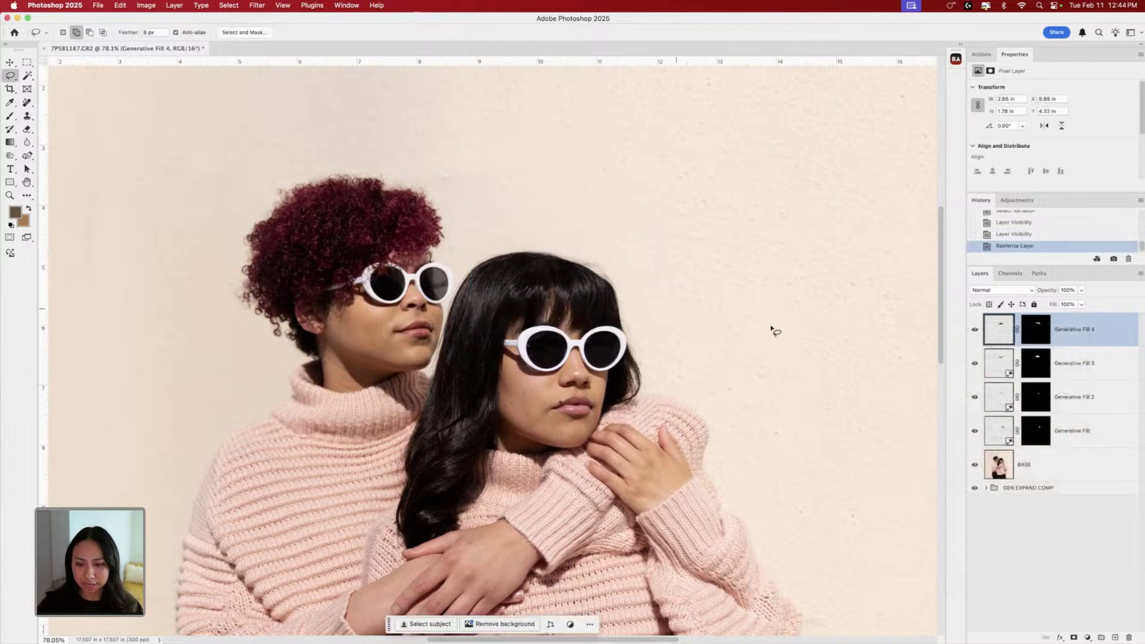
{"action": "key", "text": "super+t"}
{"action": "right_click", "coordinate": [548, 262]}
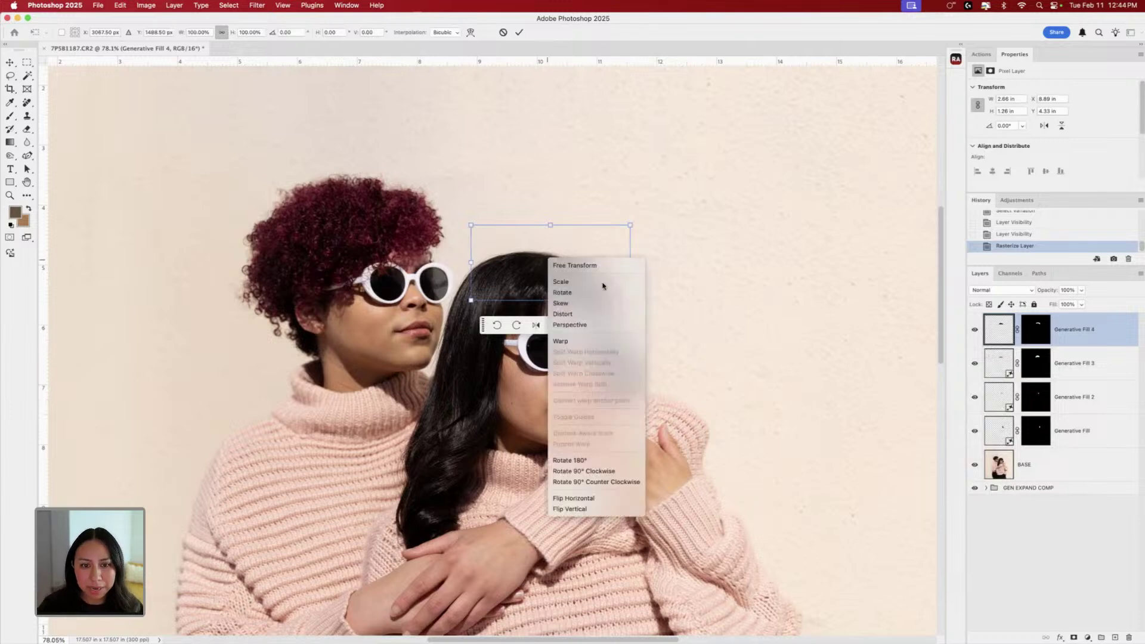
{"action": "left_click", "coordinate": [589, 342]}
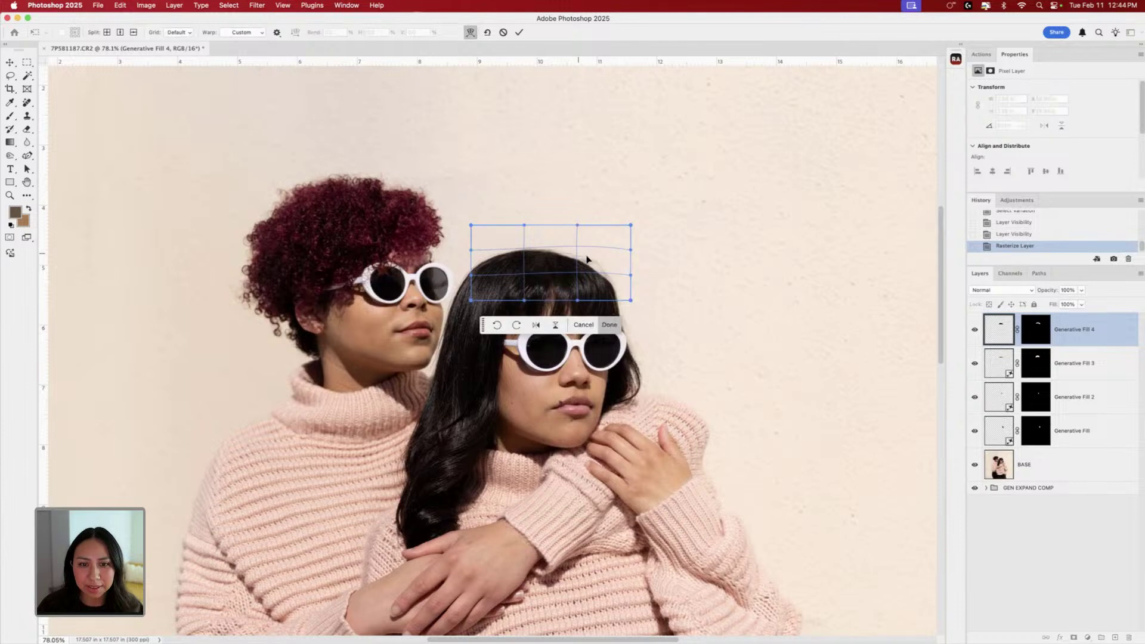
{"action": "left_click_drag", "start_coordinate": [627, 277], "coordinate": [631, 278]}
{"action": "key", "text": "Return"}
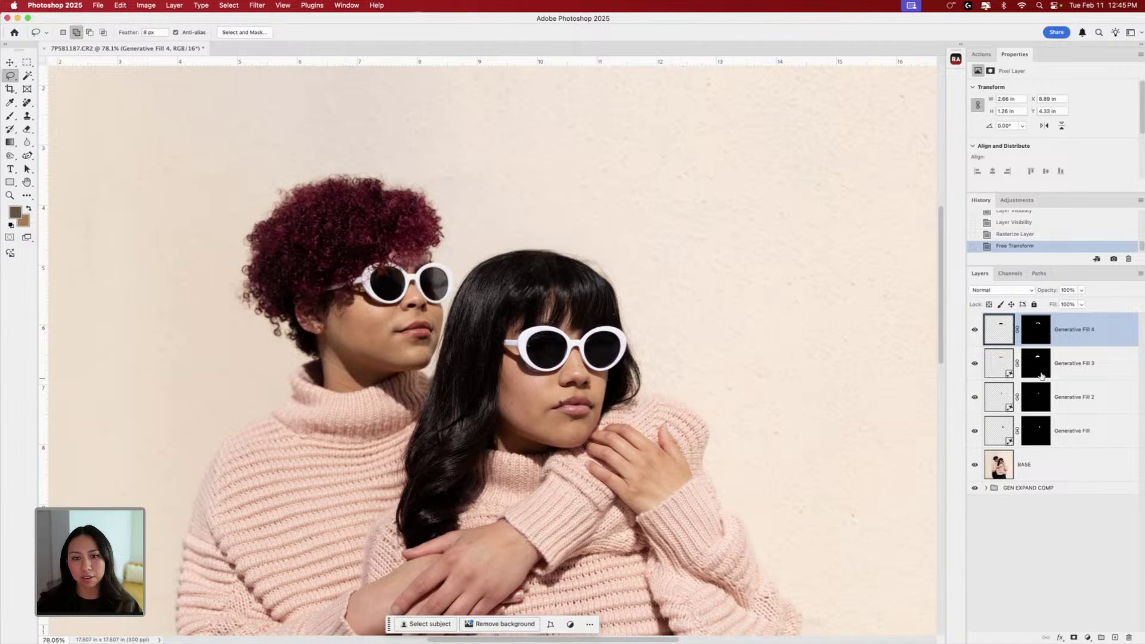
- Merge the four Generative Fill layers into one and toggle the merged layer's visibility to compare before and after
{"action": "left_click", "coordinate": [1085, 444], "text": "shift"}
{"action": "right_click", "coordinate": [1086, 442]}
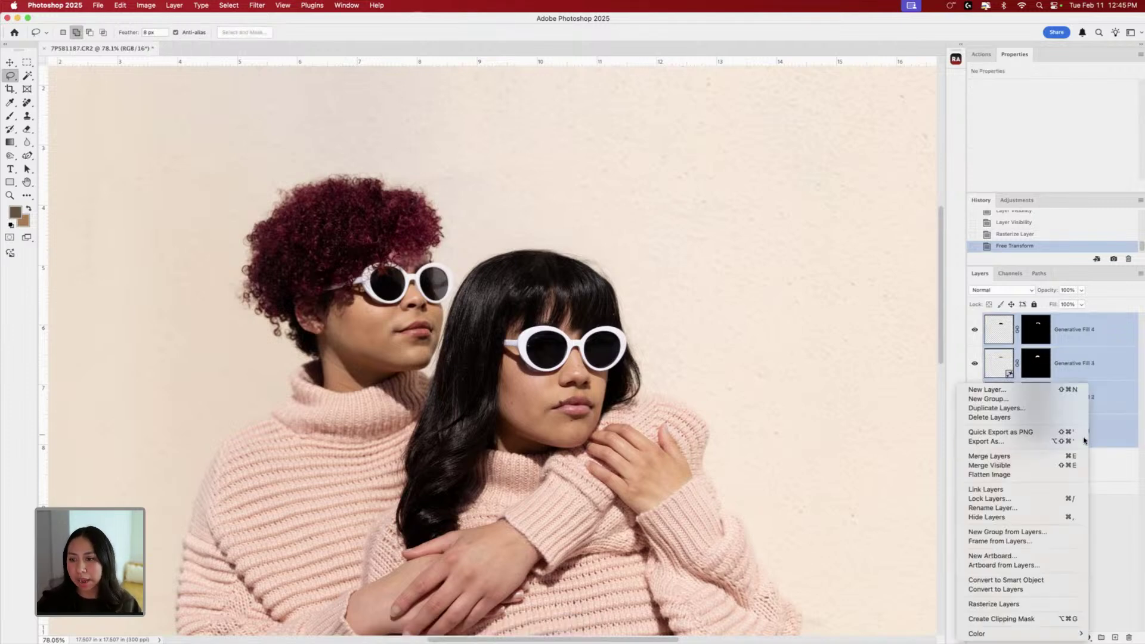
{"action": "left_click", "coordinate": [1035, 456]}
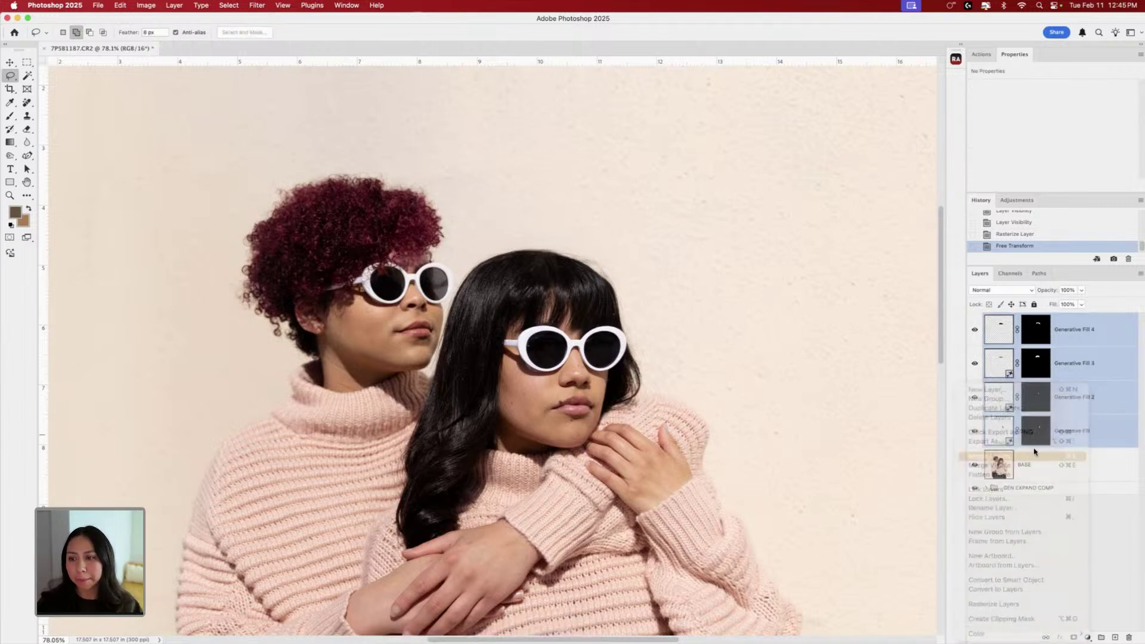
{"action": "left_click", "coordinate": [975, 329]}
{"action": "left_click", "coordinate": [974, 330]}
{"action": "scroll", "coordinate": [739, 324], "scroll_direction": "down", "scroll_amount": 4}
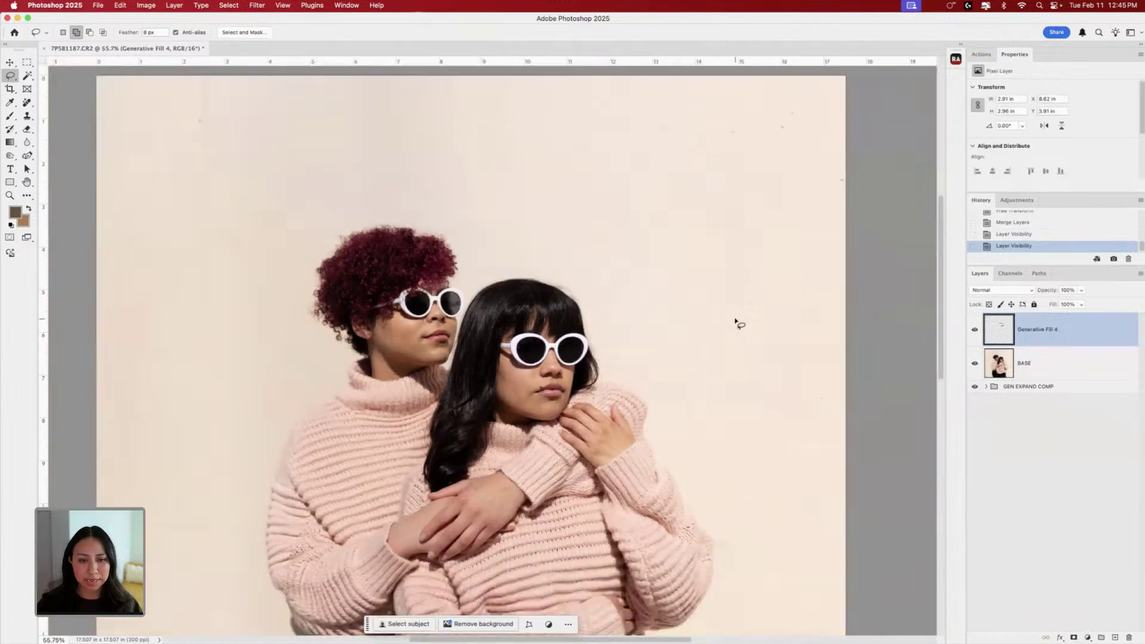
{"action": "scroll", "coordinate": [738, 324], "scroll_direction": "up", "scroll_amount": 2}
{"action": "left_click", "coordinate": [975, 331]}
{"action": "left_click", "coordinate": [975, 331]}
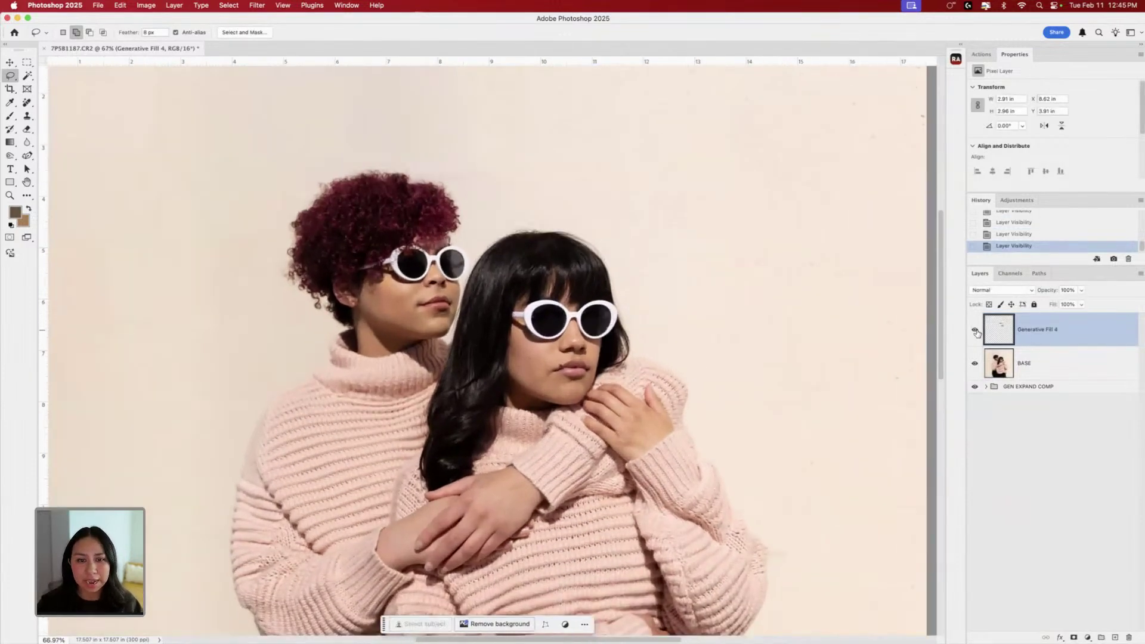
- Lasso the thumbnail and fingernails of the upper hand resting across the sweaters as one combined selection
{"action": "scroll", "coordinate": [748, 414], "scroll_direction": "up", "scroll_amount": 4}
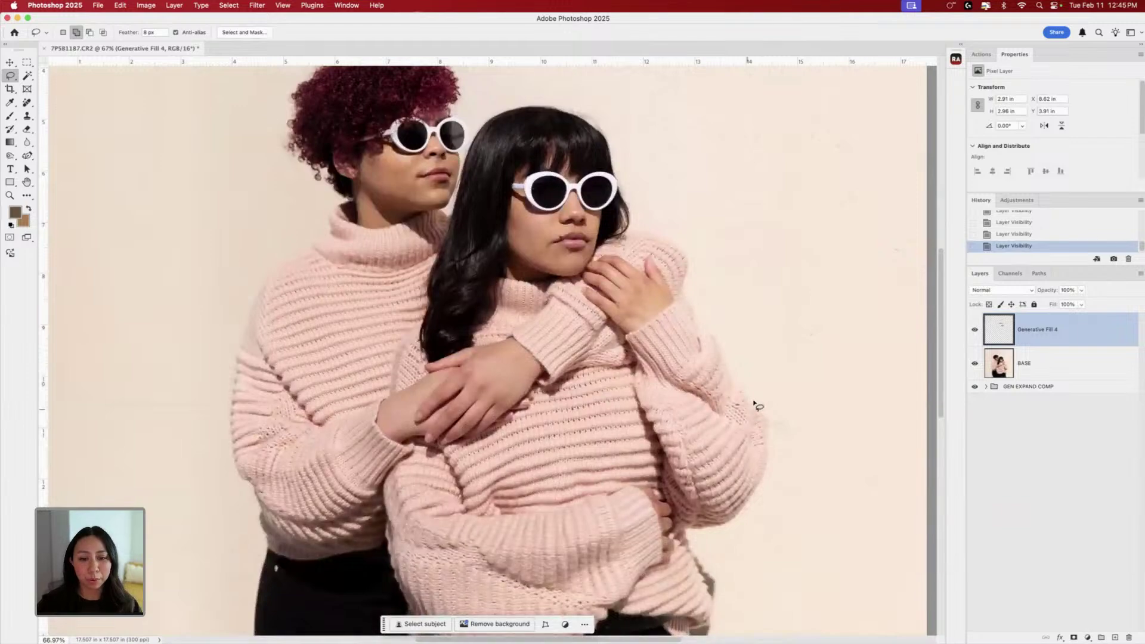
{"action": "scroll", "coordinate": [757, 401], "scroll_direction": "up", "scroll_amount": 3}
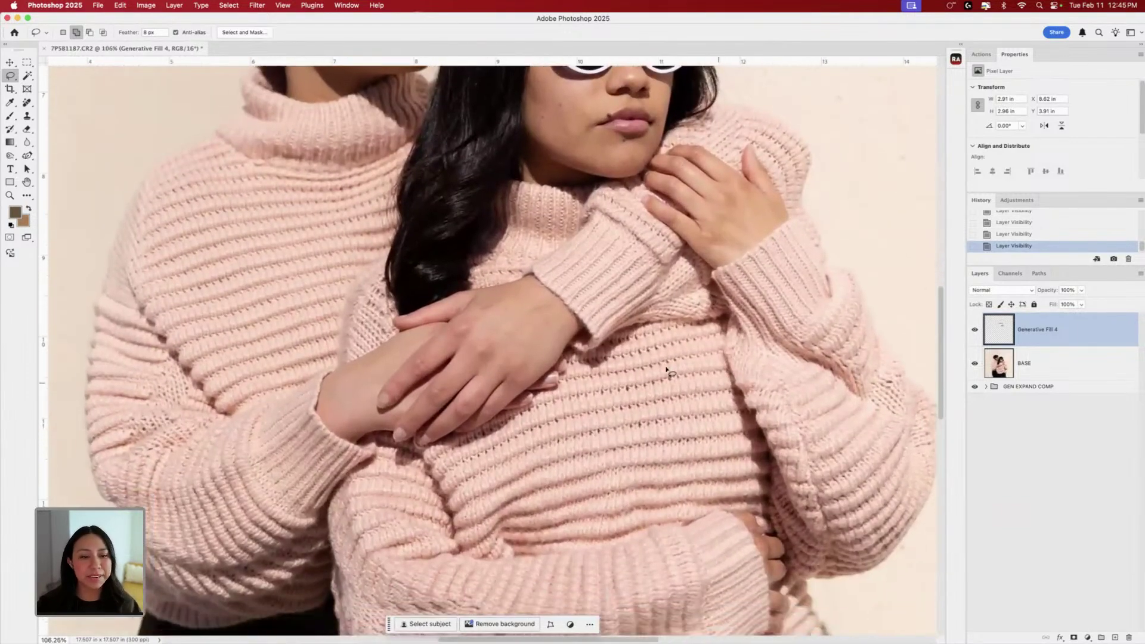
{"action": "scroll", "coordinate": [670, 374], "scroll_direction": "down", "scroll_amount": 2}
{"action": "scroll", "coordinate": [324, 213], "scroll_direction": "up", "scroll_amount": 4}
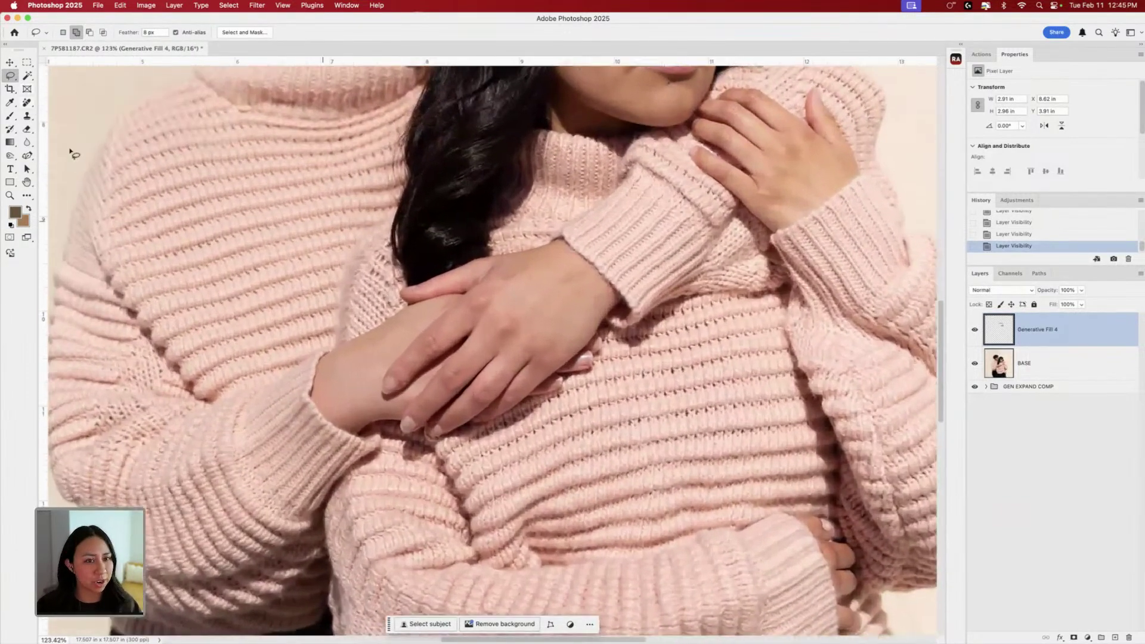
{"action": "scroll", "coordinate": [456, 382], "scroll_direction": "up", "scroll_amount": 1}
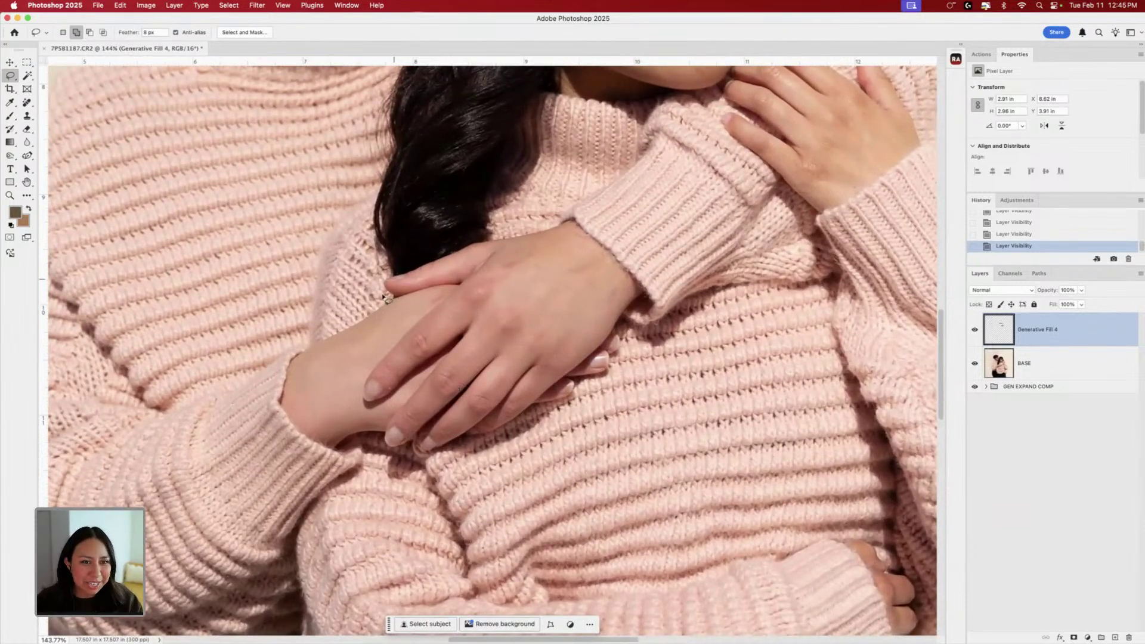
{"action": "mouse_move", "coordinate": [404, 272]}
{"action": "left_mouse_down"}
{"action": "mouse_move", "coordinate": [383, 282]}
{"action": "mouse_move", "coordinate": [418, 275]}
{"action": "left_mouse_up"}
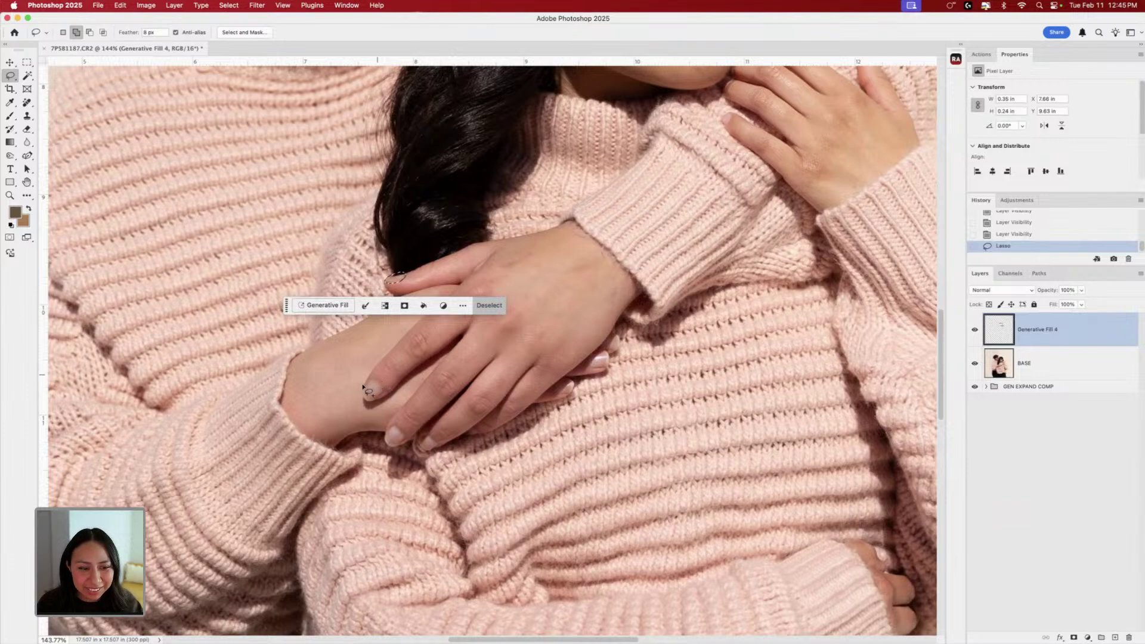
{"action": "mouse_move", "coordinate": [363, 385]}
{"action": "left_mouse_down"}
{"action": "mouse_move", "coordinate": [368, 406]}
{"action": "mouse_move", "coordinate": [388, 393]}
{"action": "left_mouse_up"}
{"action": "mouse_move", "coordinate": [403, 448]}
{"action": "left_mouse_down"}
{"action": "mouse_move", "coordinate": [397, 426]}
{"action": "mouse_move", "coordinate": [410, 441]}
{"action": "mouse_move", "coordinate": [432, 440]}
{"action": "mouse_move", "coordinate": [417, 450]}
{"action": "mouse_move", "coordinate": [430, 456]}
{"action": "mouse_move", "coordinate": [478, 429]}
{"action": "left_mouse_up"}
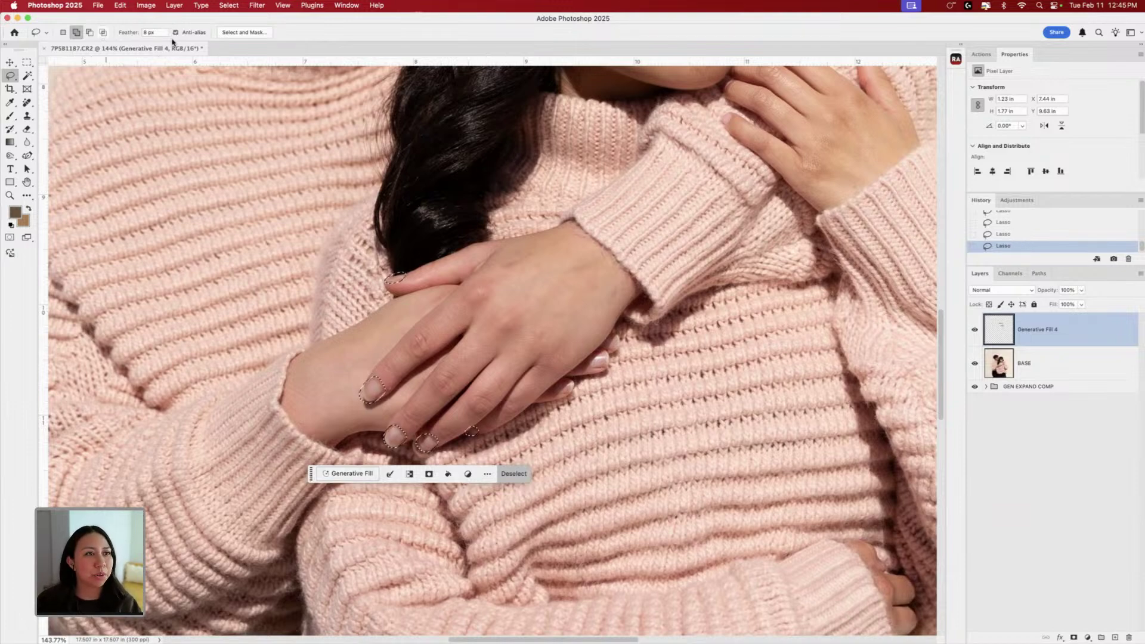
- Set the Lasso feather to 0 px and clear the fingernail selection
{"action": "left_click", "coordinate": [155, 33]}
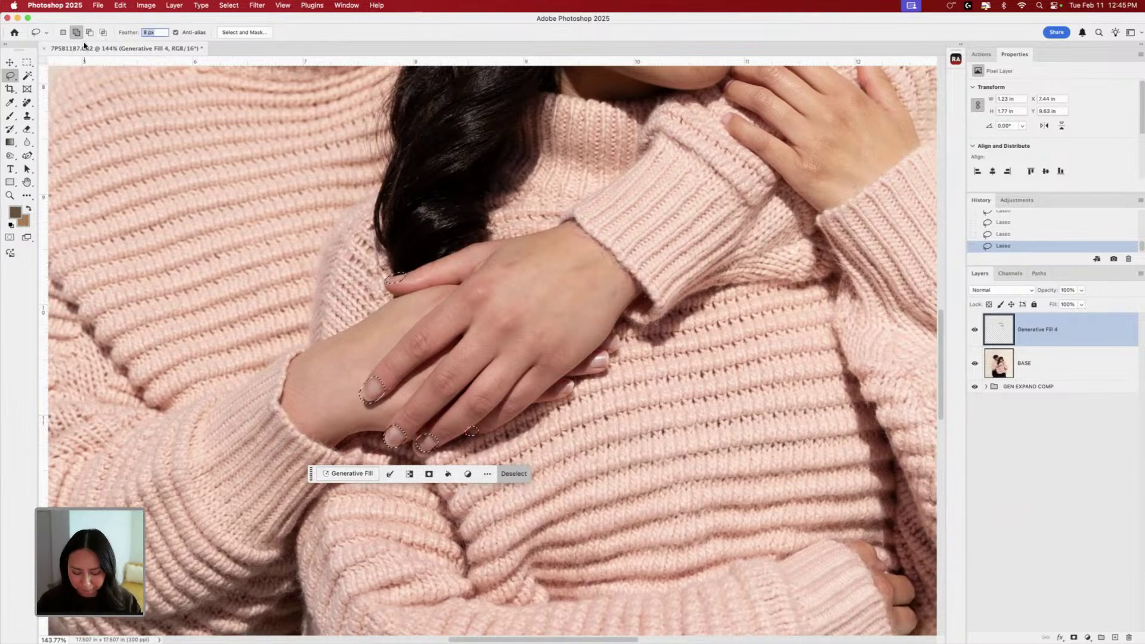
{"action": "left_click", "coordinate": [166, 33]}
{"action": "type", "text": "0"}
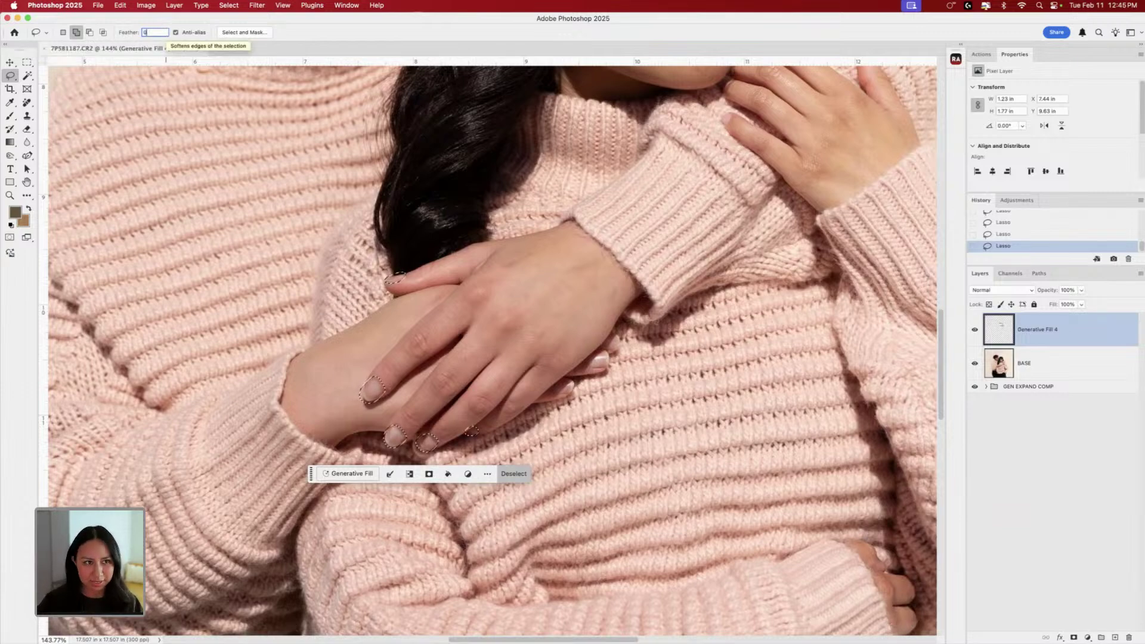
{"action": "key", "text": "Return"}
{"action": "left_click", "coordinate": [26, 62]}
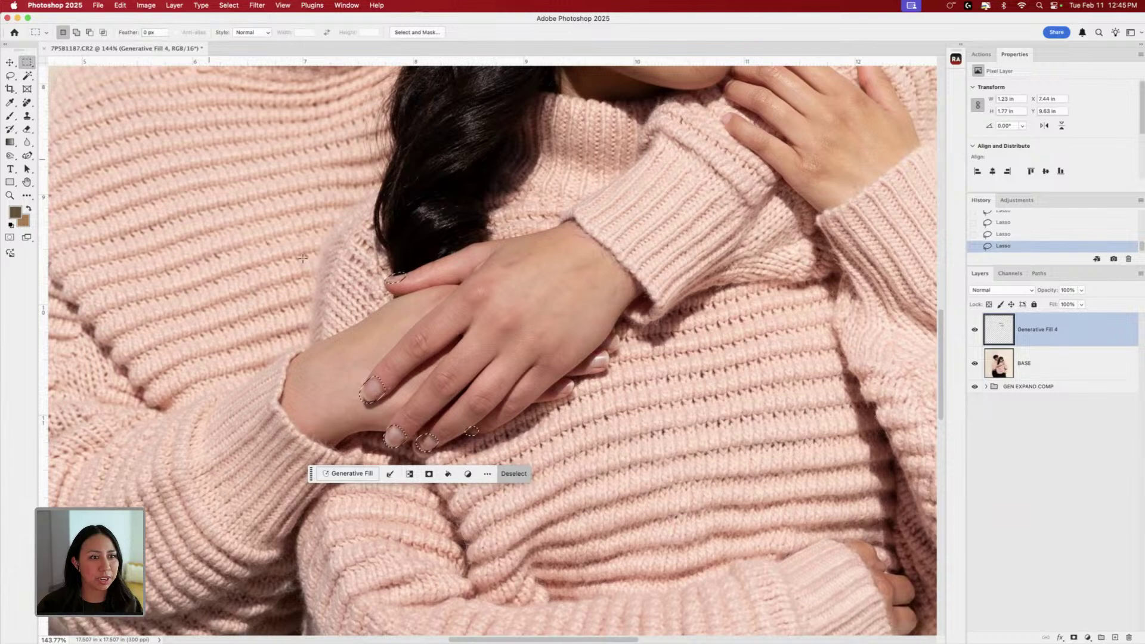
{"action": "left_click", "coordinate": [237, 245]}
{"action": "left_click", "coordinate": [9, 76]}
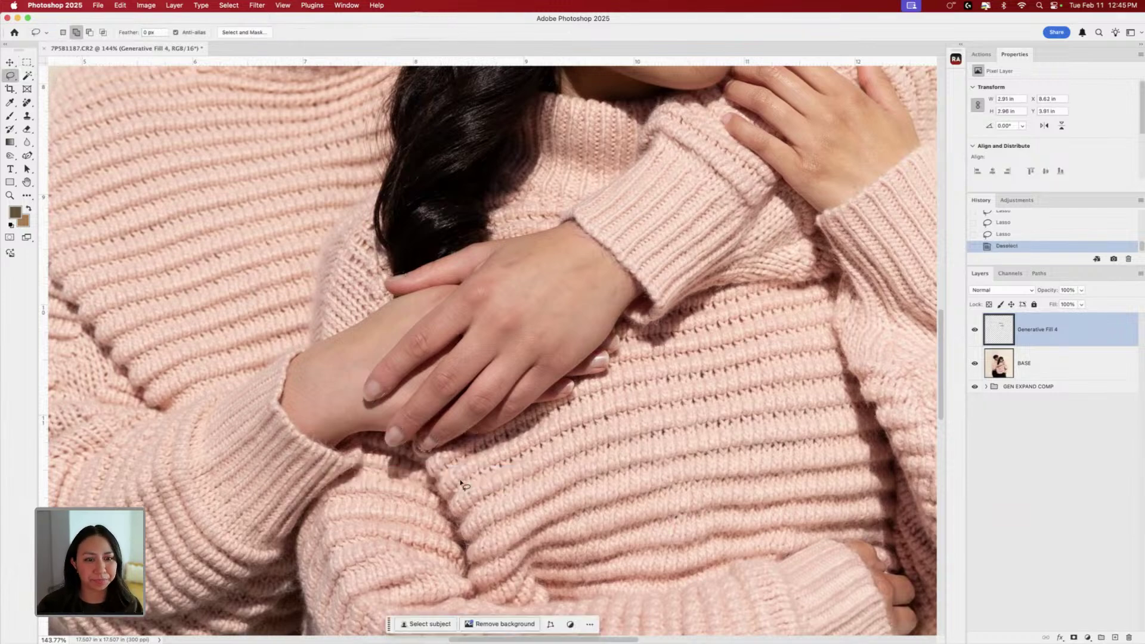
- Lasso the thumbnail and fingernails of the upper hand and run Generative Fill on them with the prompt "baby pink nails"
{"action": "mouse_move", "coordinate": [385, 281]}
{"action": "left_mouse_down"}
{"action": "mouse_move", "coordinate": [411, 281]}
{"action": "mouse_move", "coordinate": [408, 272]}
{"action": "left_mouse_up"}
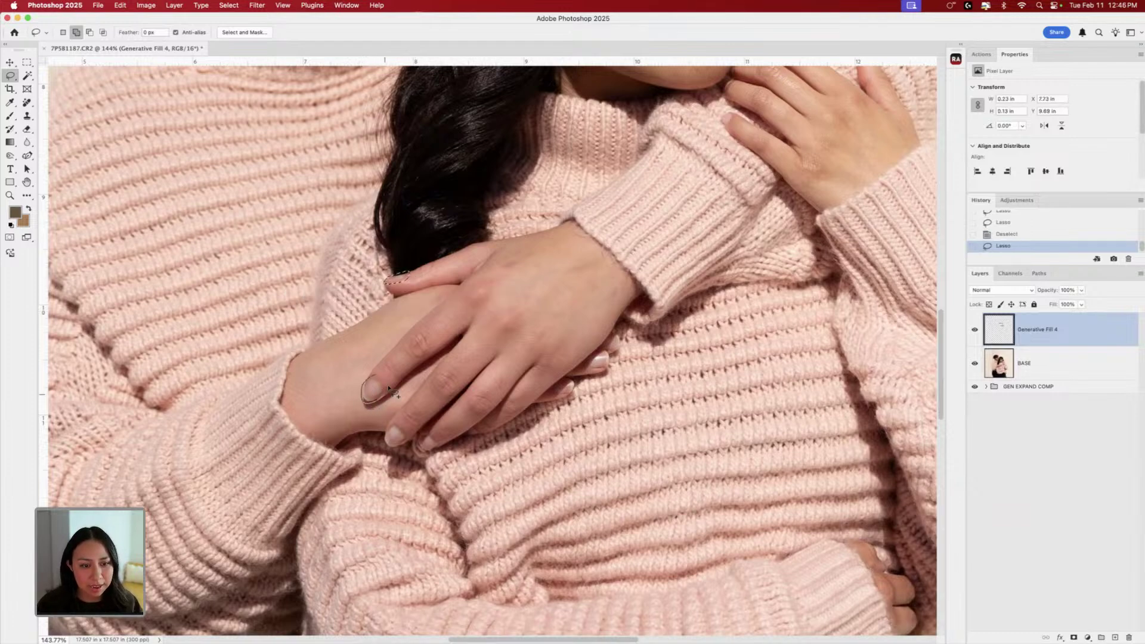
{"action": "mouse_move", "coordinate": [389, 389]}
{"action": "left_mouse_down"}
{"action": "mouse_move", "coordinate": [385, 430]}
{"action": "mouse_move", "coordinate": [432, 440]}
{"action": "left_mouse_up"}
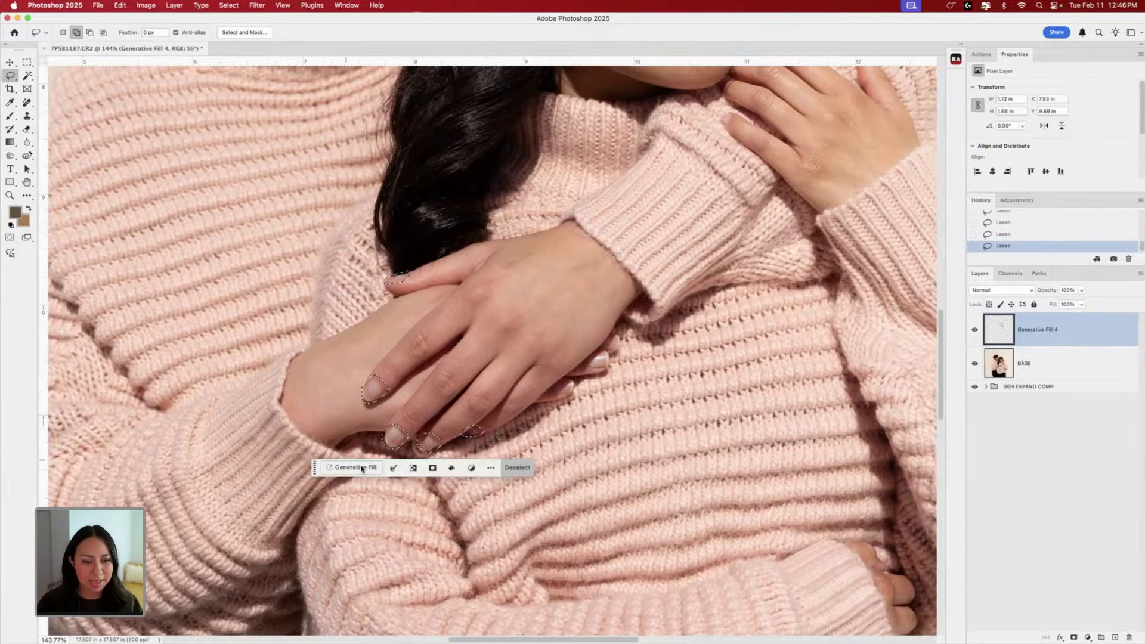
{"action": "left_click", "coordinate": [343, 467]}
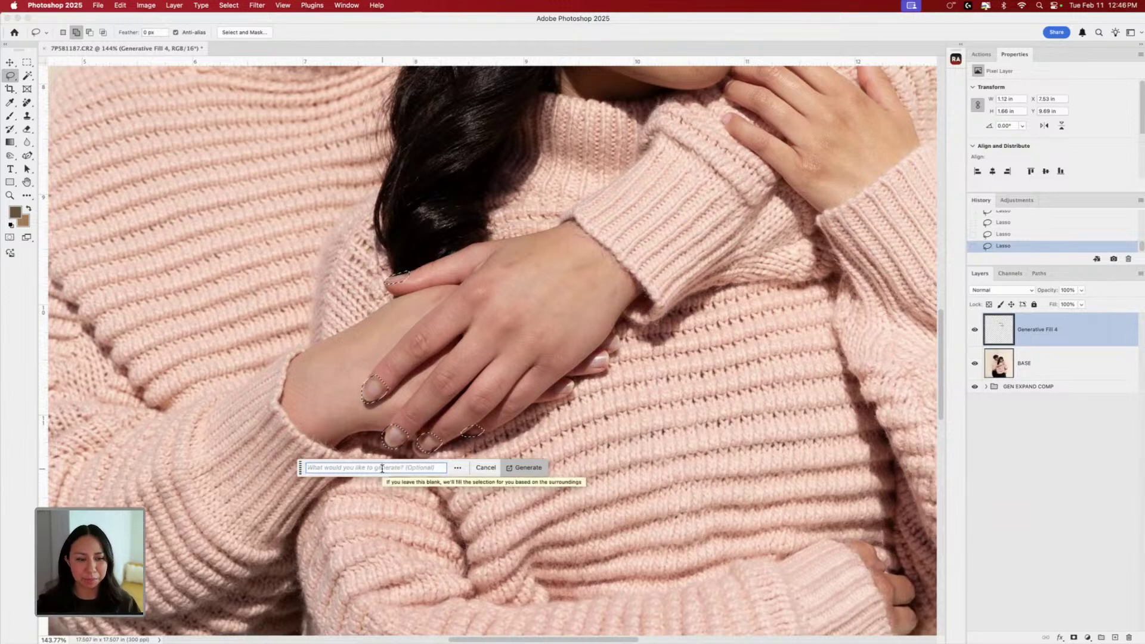
{"action": "type", "text": "pink nail"}
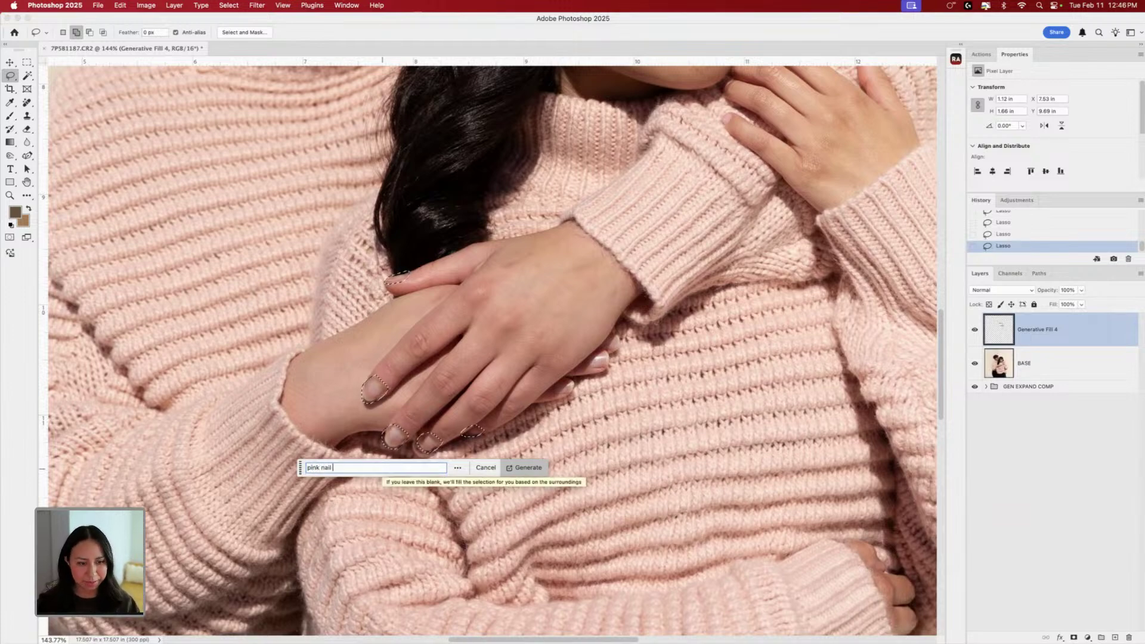
{"action": "type", "text": "s"}
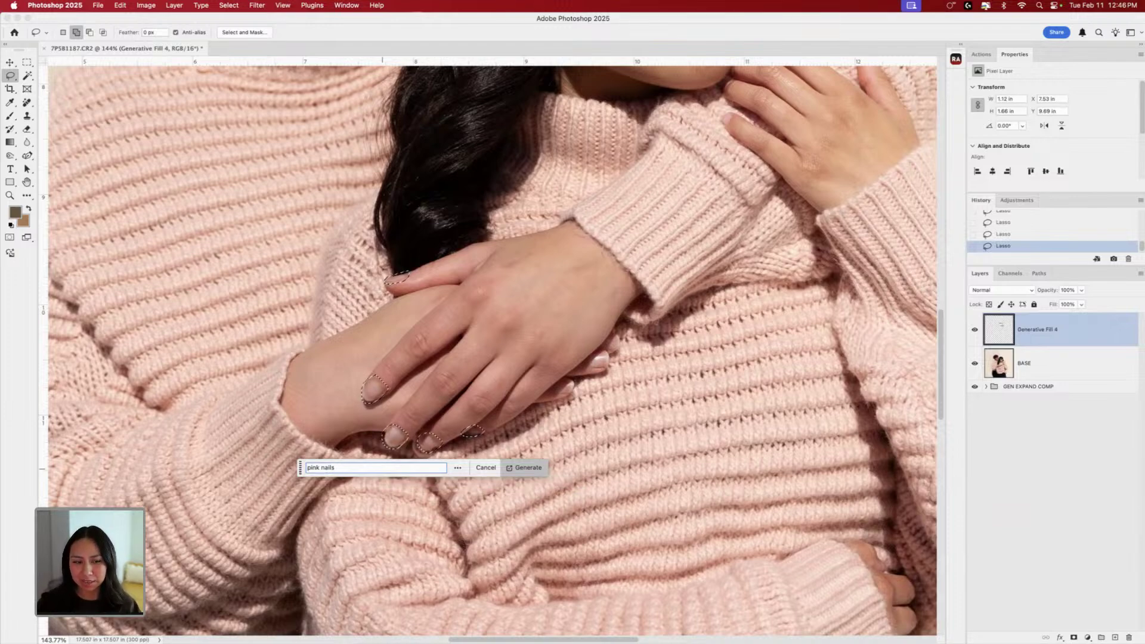
{"action": "type", "text": "baby"}
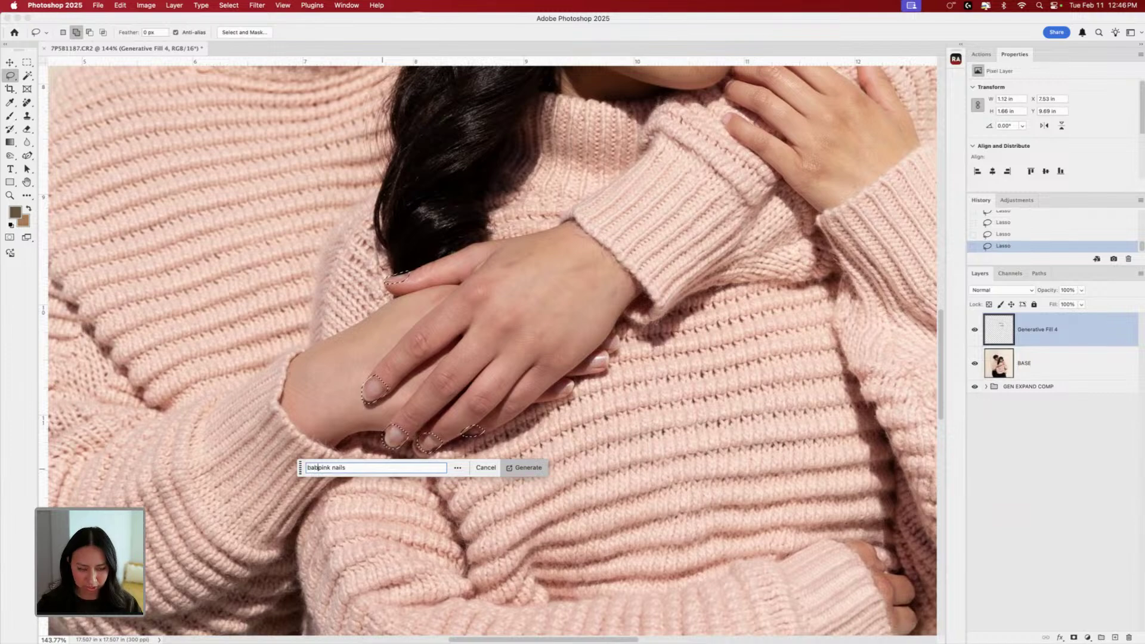
{"action": "triple_click", "coordinate": [348, 468]}
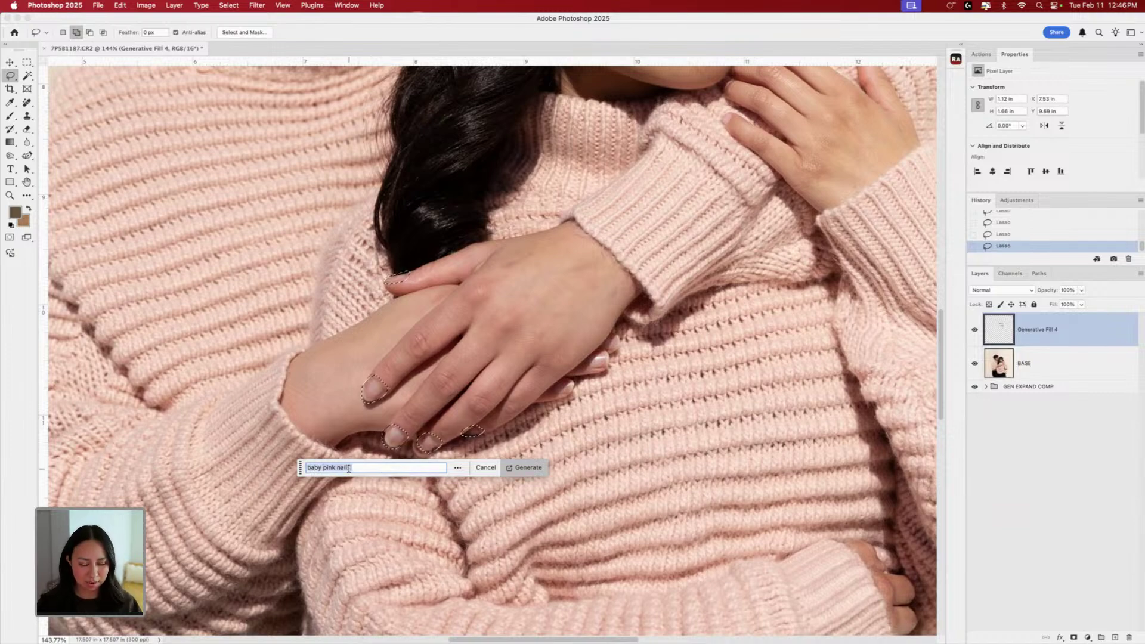
{"action": "left_click", "coordinate": [348, 468]}
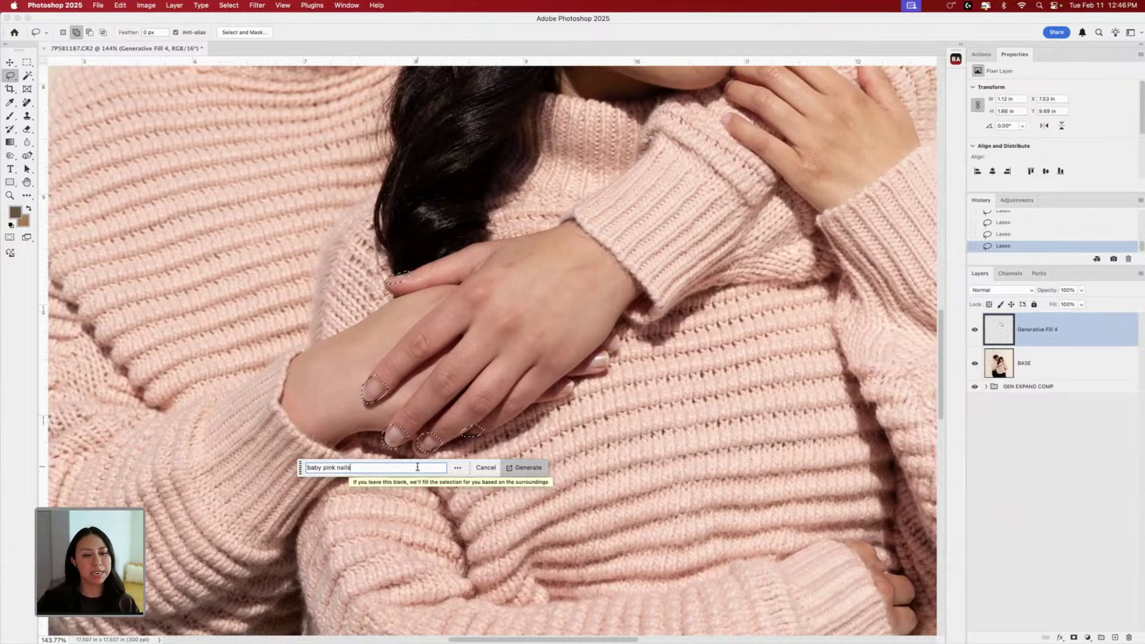
{"action": "left_click", "coordinate": [527, 468]}
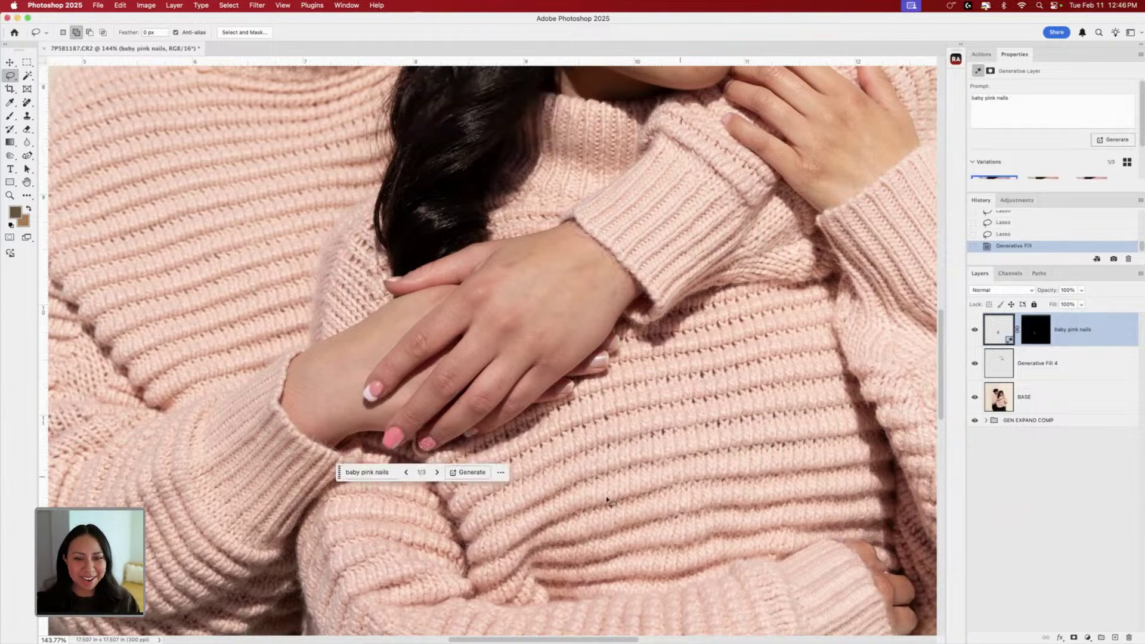
- Browse the baby pink nails variations, generate another set, and keep the first variation of the new set
{"action": "left_click", "coordinate": [437, 472]}
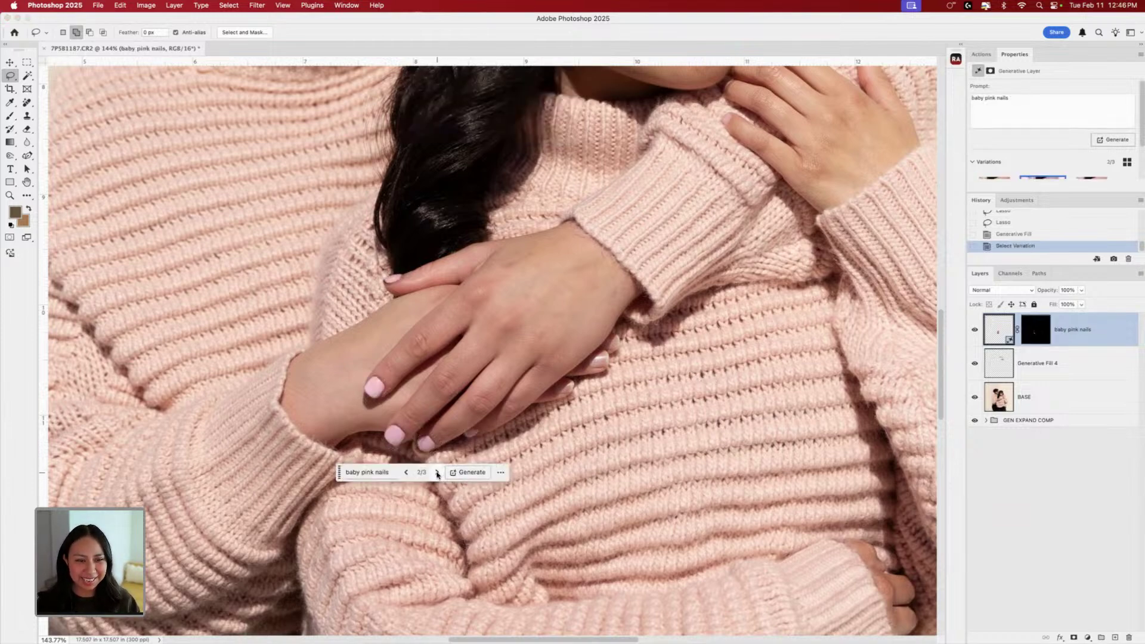
{"action": "left_click", "coordinate": [437, 472]}
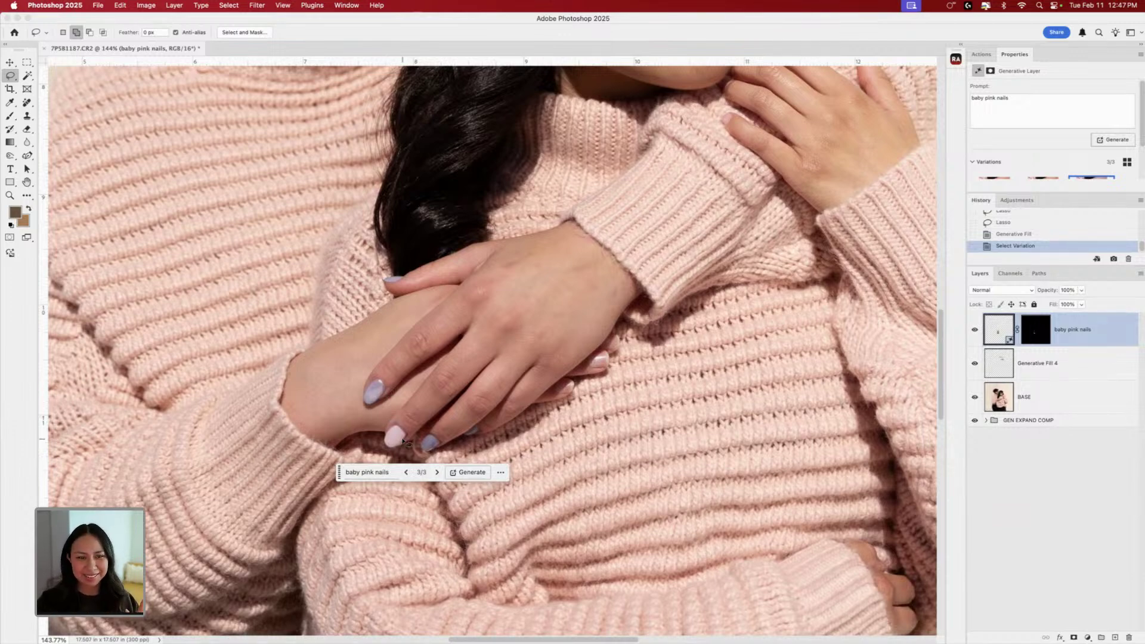
{"action": "left_click", "coordinate": [469, 473]}
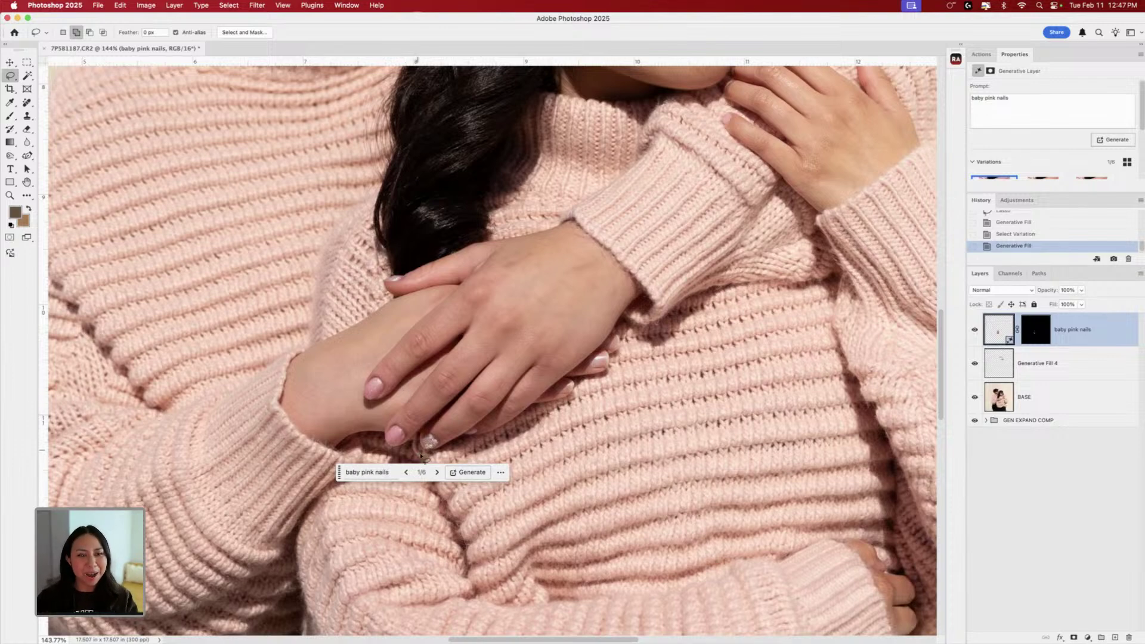
{"action": "left_click", "coordinate": [438, 472]}
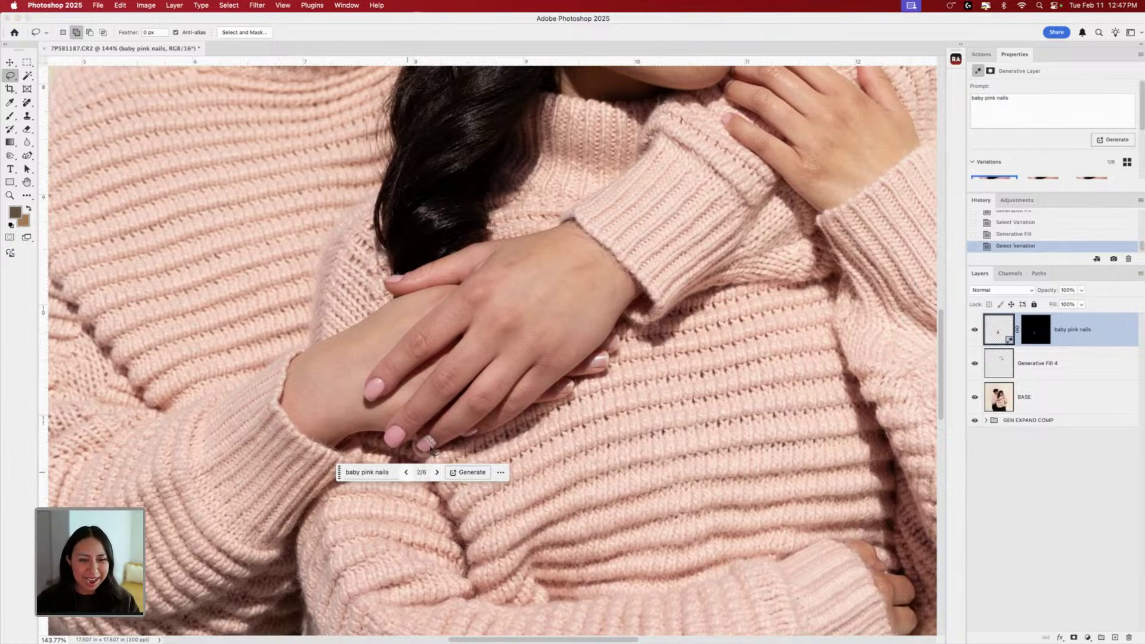
{"action": "left_click", "coordinate": [406, 473]}
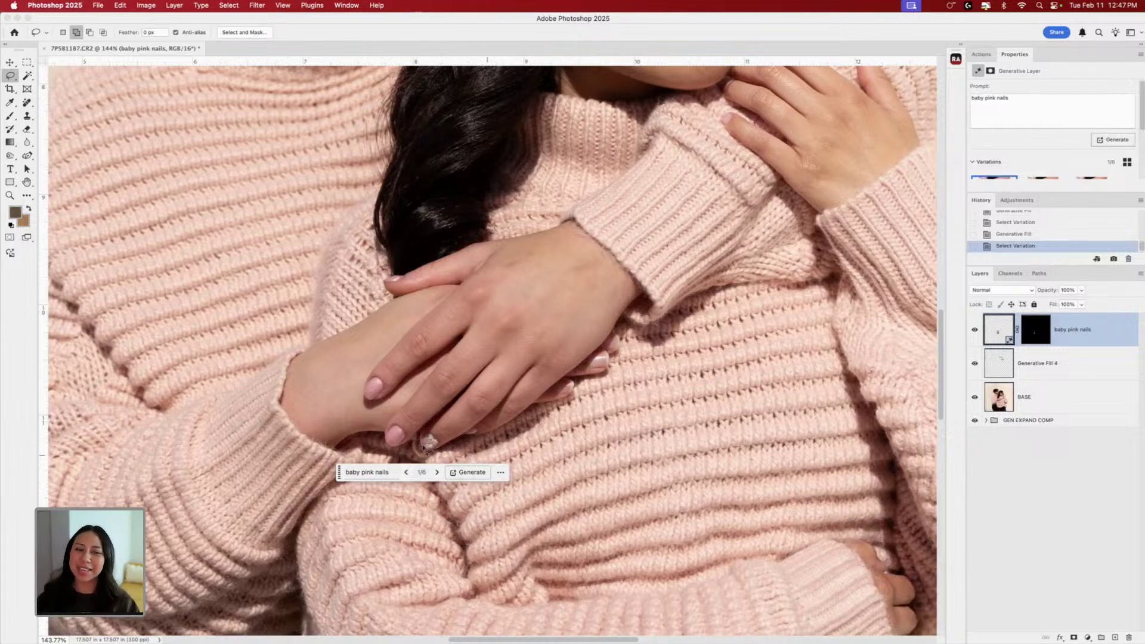
- Examine the generated nails in the context of the full portrait and again in close-up
{"action": "scroll", "coordinate": [606, 406], "scroll_direction": "down", "scroll_amount": 6}
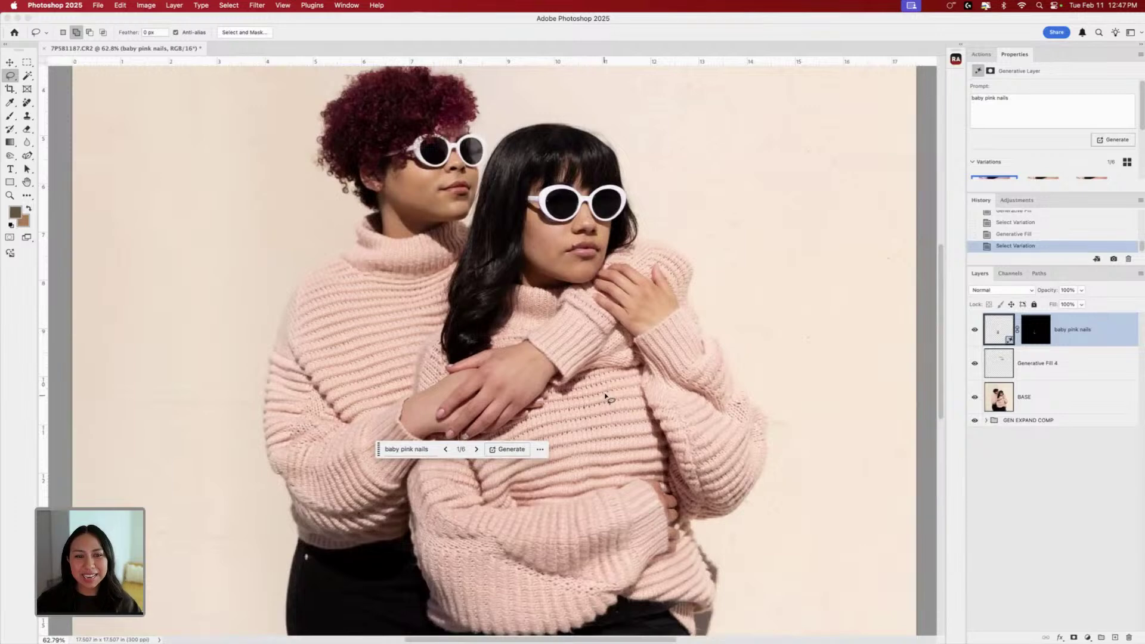
{"action": "scroll", "coordinate": [607, 399], "scroll_direction": "down", "scroll_amount": 2}
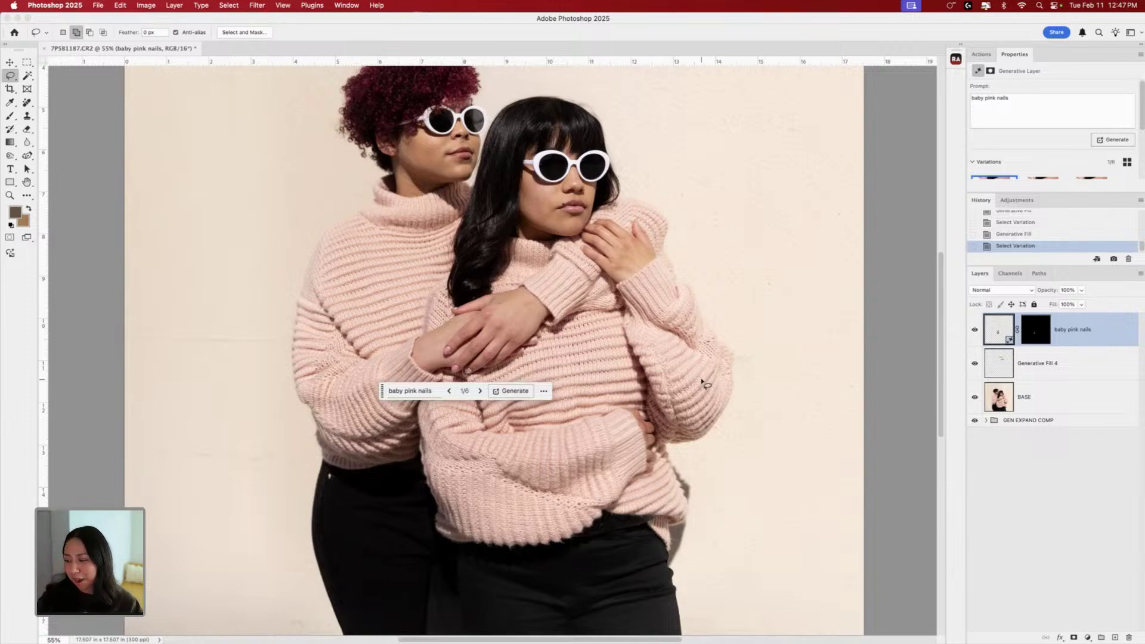
{"action": "scroll", "coordinate": [673, 379], "scroll_direction": "down", "scroll_amount": 3}
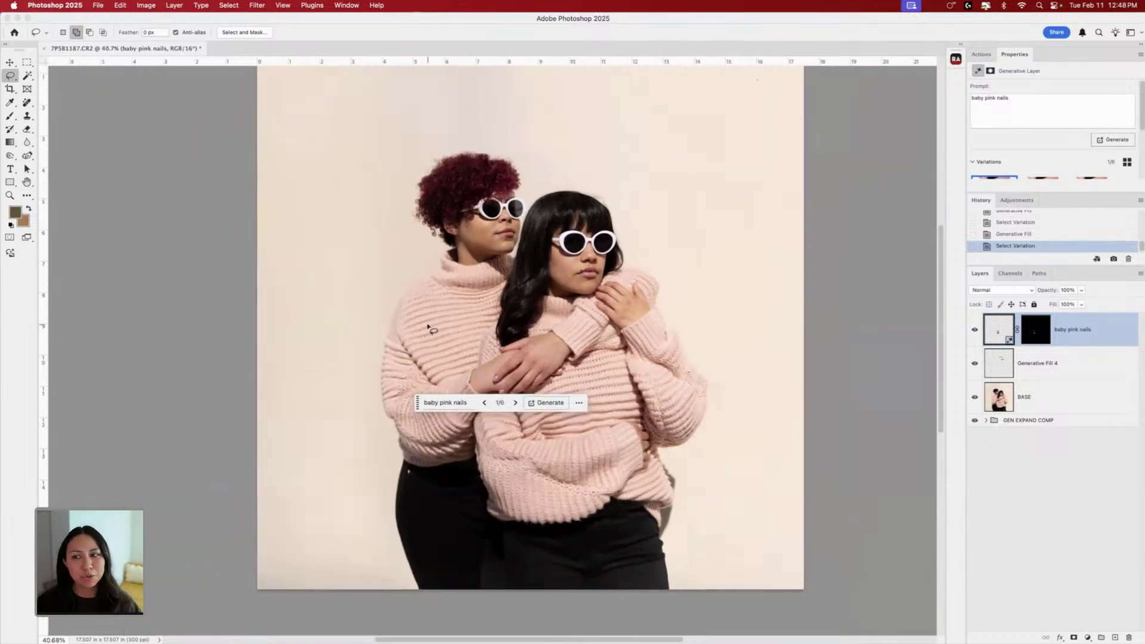
{"action": "scroll", "coordinate": [428, 326], "scroll_direction": "down", "scroll_amount": 2}
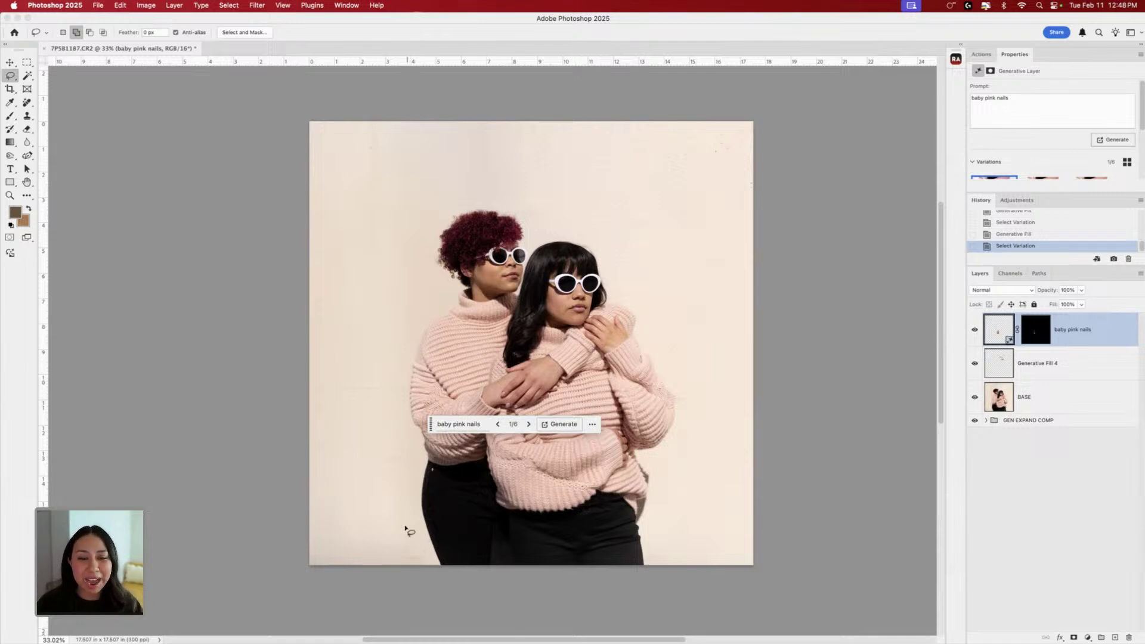
{"action": "scroll", "coordinate": [501, 441], "scroll_direction": "up", "scroll_amount": 5}
{"action": "scroll", "coordinate": [538, 394], "scroll_direction": "up", "scroll_amount": 3}
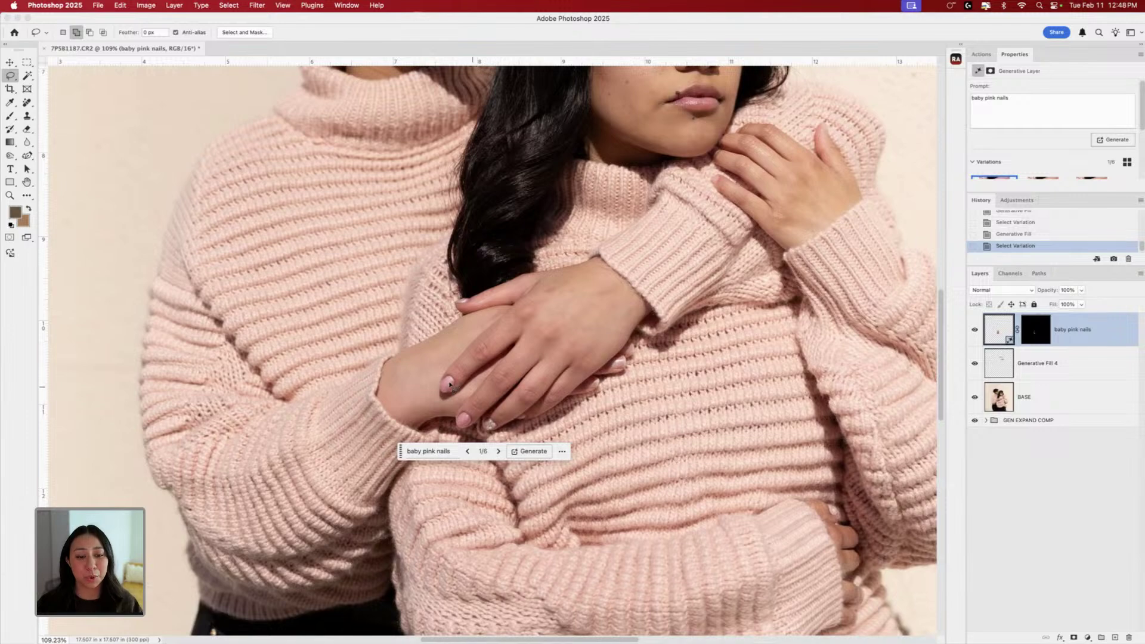
{"action": "scroll", "coordinate": [485, 395], "scroll_direction": "up", "scroll_amount": 2}
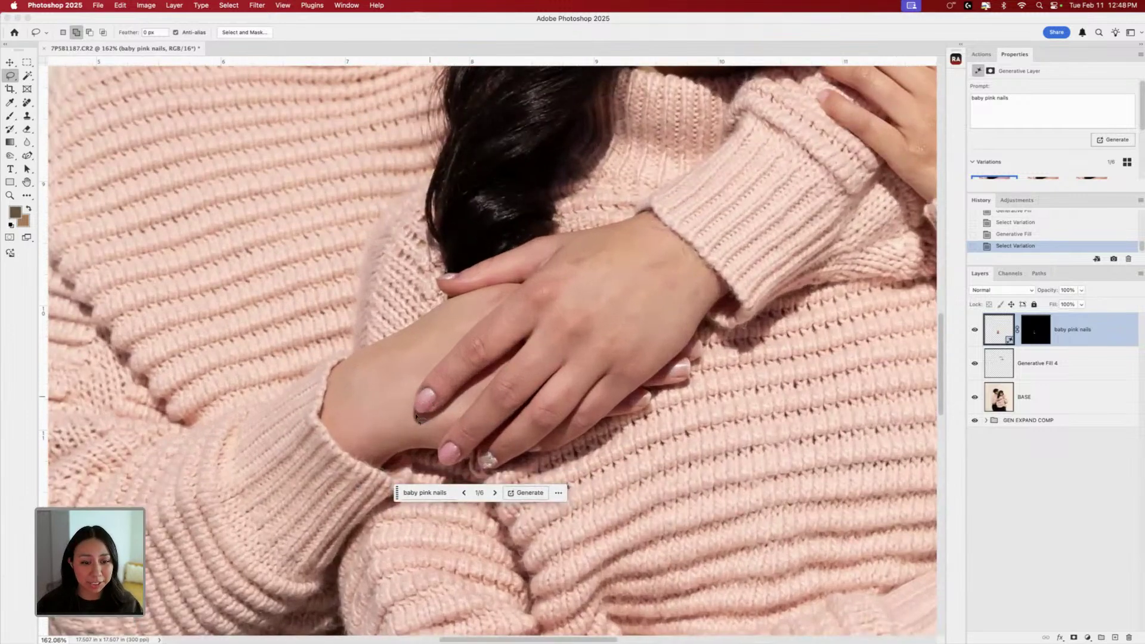
{"action": "right_click", "coordinate": [11, 76]}
{"action": "left_click", "coordinate": [51, 86]}
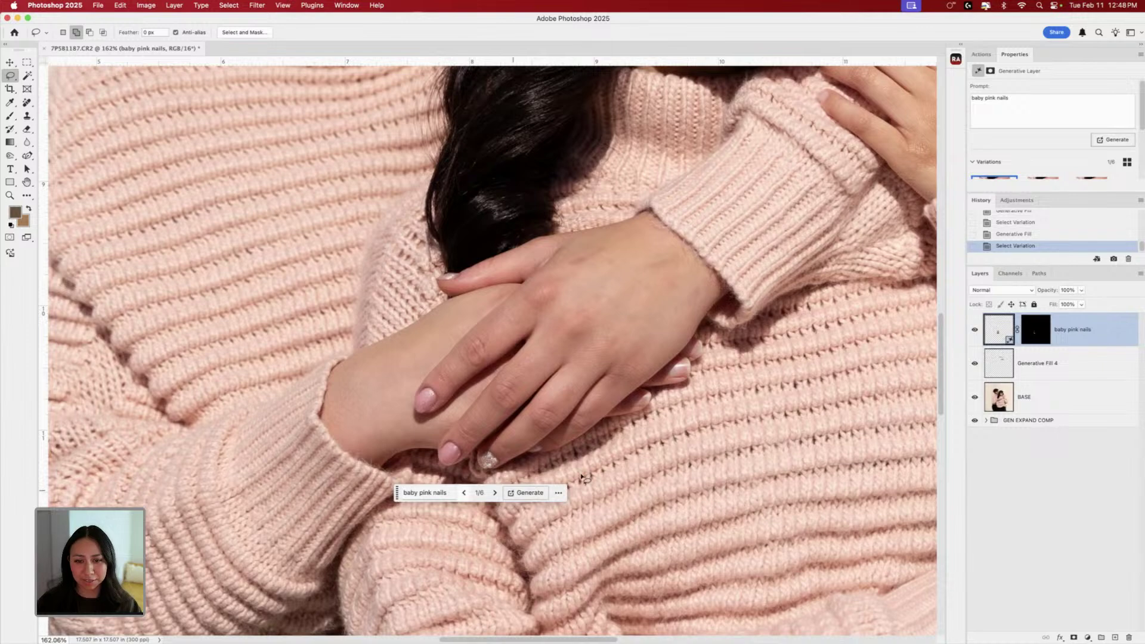
{"action": "scroll", "coordinate": [546, 399], "scroll_direction": "down", "scroll_amount": 5}
{"action": "scroll", "coordinate": [547, 398], "scroll_direction": "down", "scroll_amount": 4}
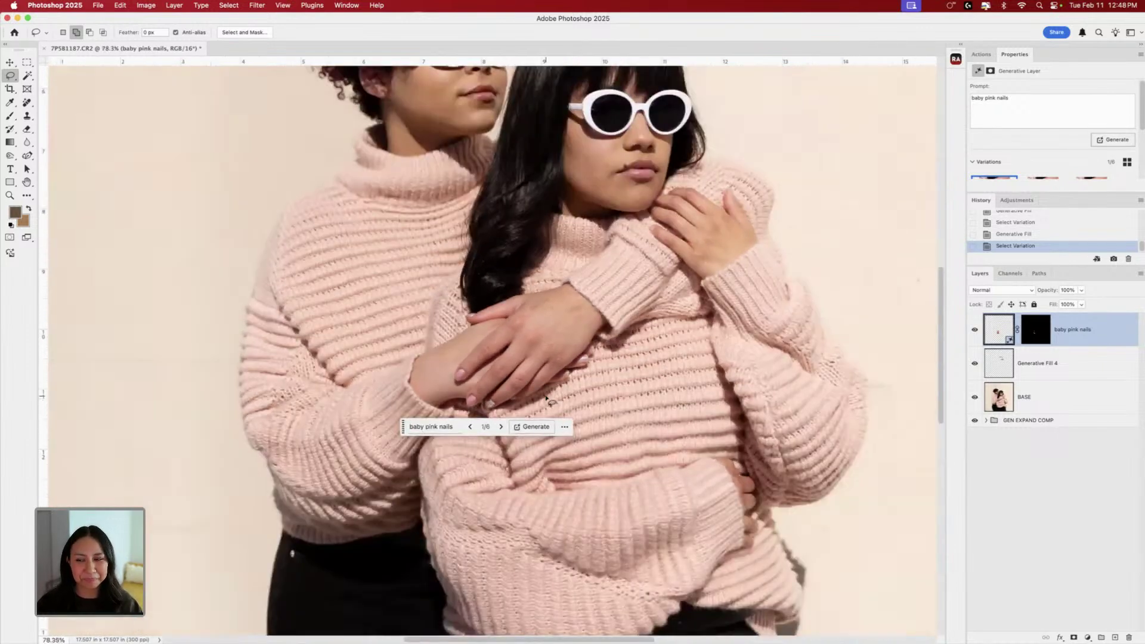
{"action": "scroll", "coordinate": [542, 312], "scroll_direction": "down", "scroll_amount": 2}
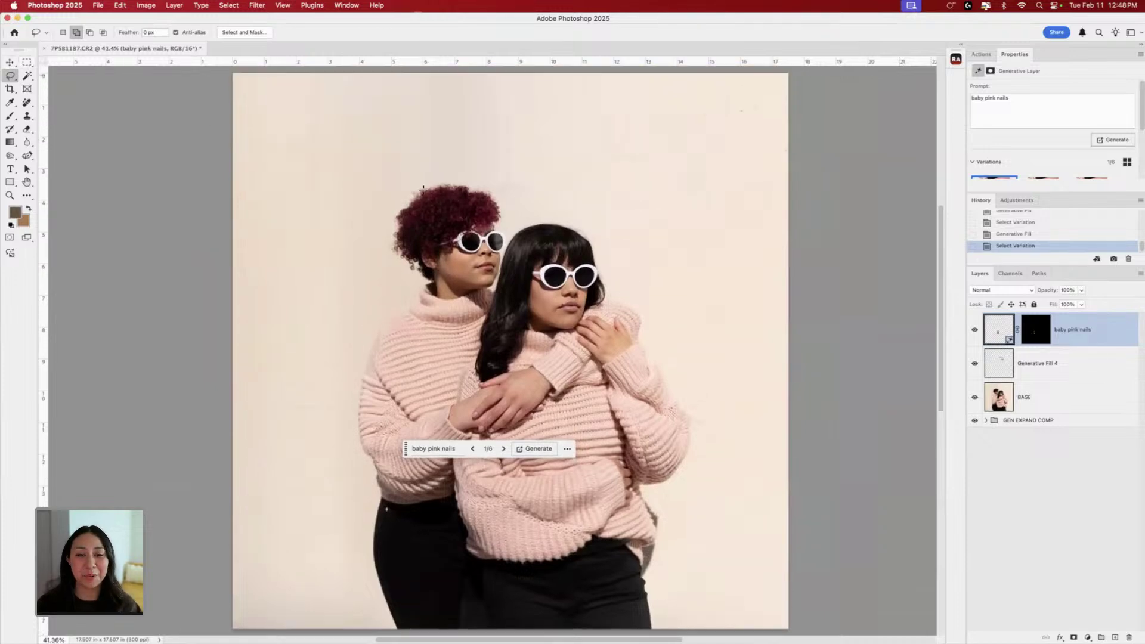
- Marquee-select the whole canvas, run Generative Fill with the prompt "red heart shape", and keep the second variation
{"action": "left_click", "coordinate": [27, 62]}
{"action": "scroll", "coordinate": [759, 322], "scroll_direction": "down", "scroll_amount": 2}
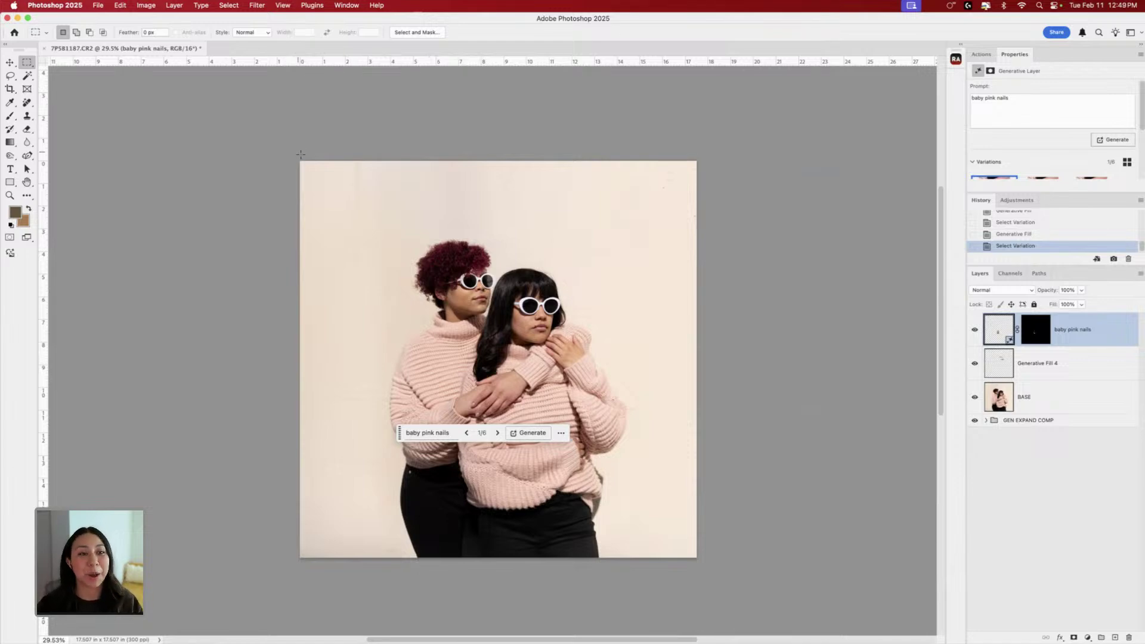
{"action": "left_click_drag", "start_coordinate": [284, 148], "coordinate": [807, 613]}
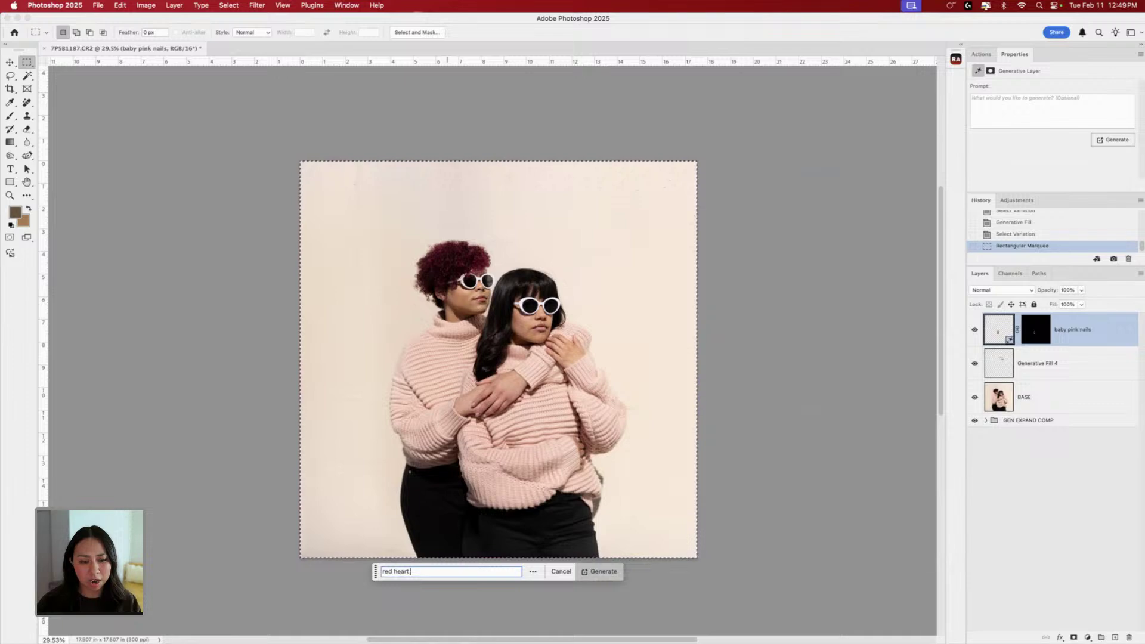
{"action": "key", "text": "Return"}
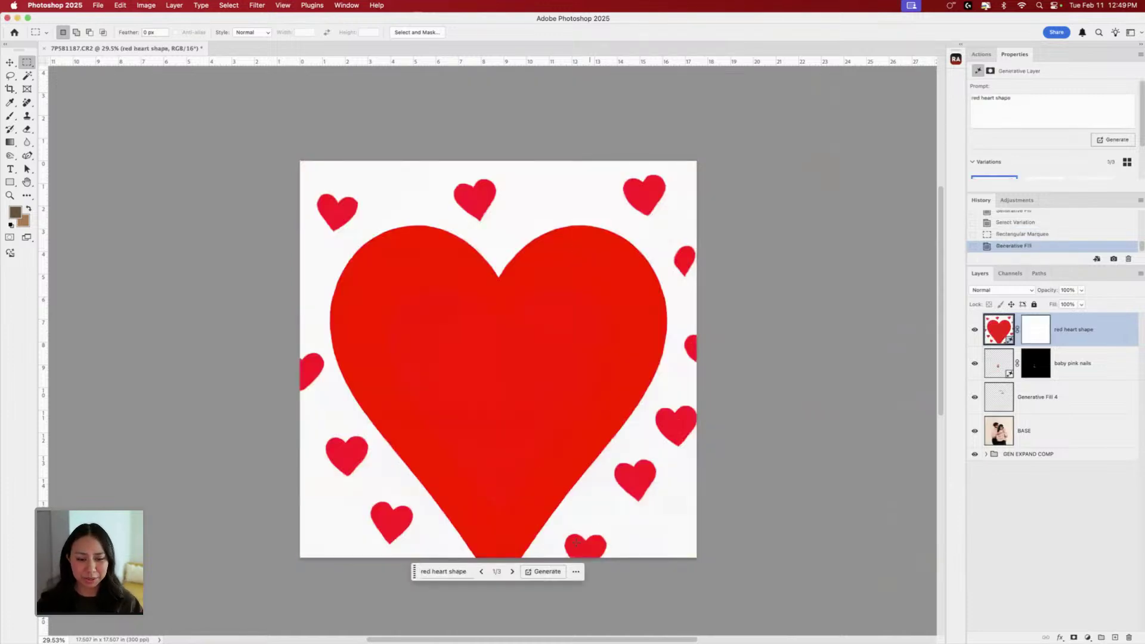
{"action": "left_click", "coordinate": [512, 572]}
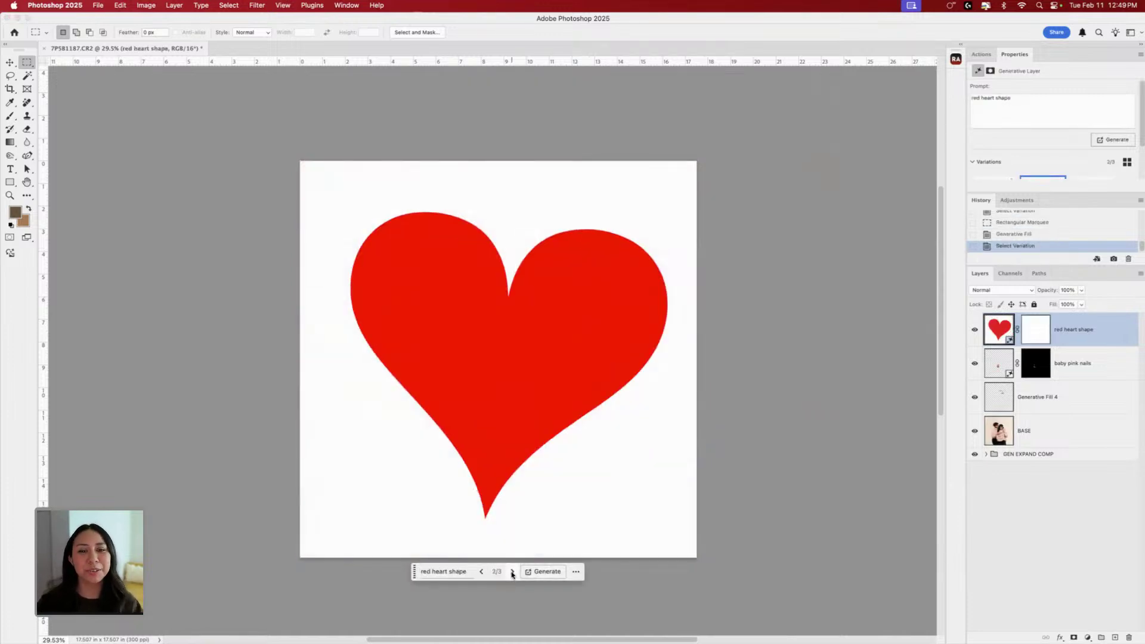
{"action": "left_click", "coordinate": [512, 572]}
{"action": "left_click", "coordinate": [480, 572]}
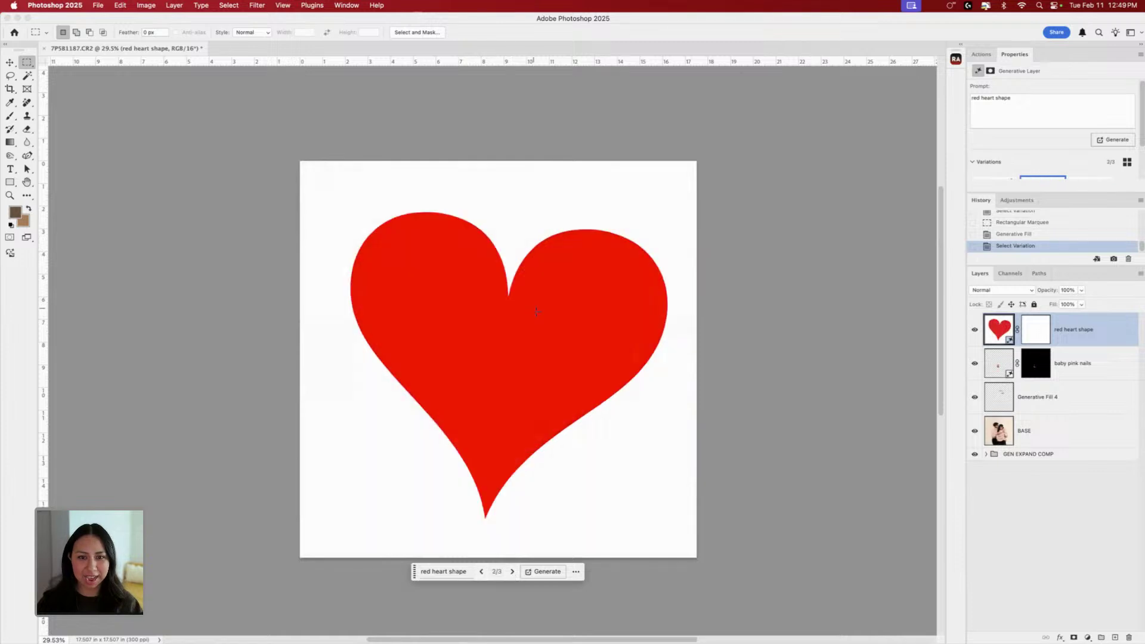
- Rasterize the red heart shape layer and select its red heart with the Magic Wand
{"action": "right_click", "coordinate": [1099, 333]}
{"action": "left_click", "coordinate": [1084, 559]}
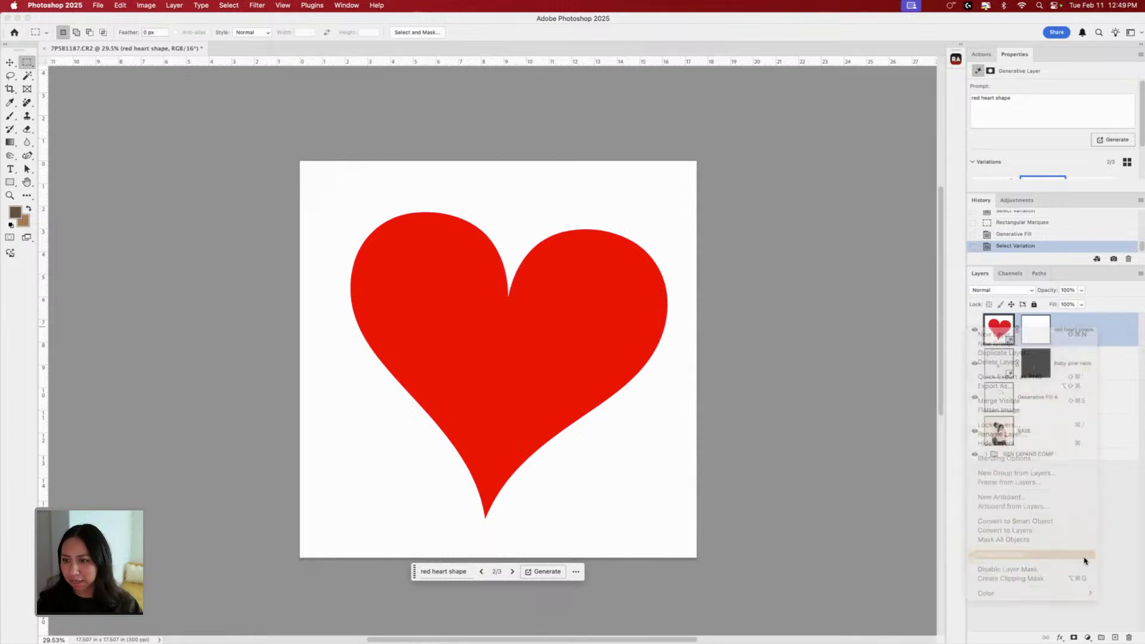
{"action": "left_click", "coordinate": [27, 76]}
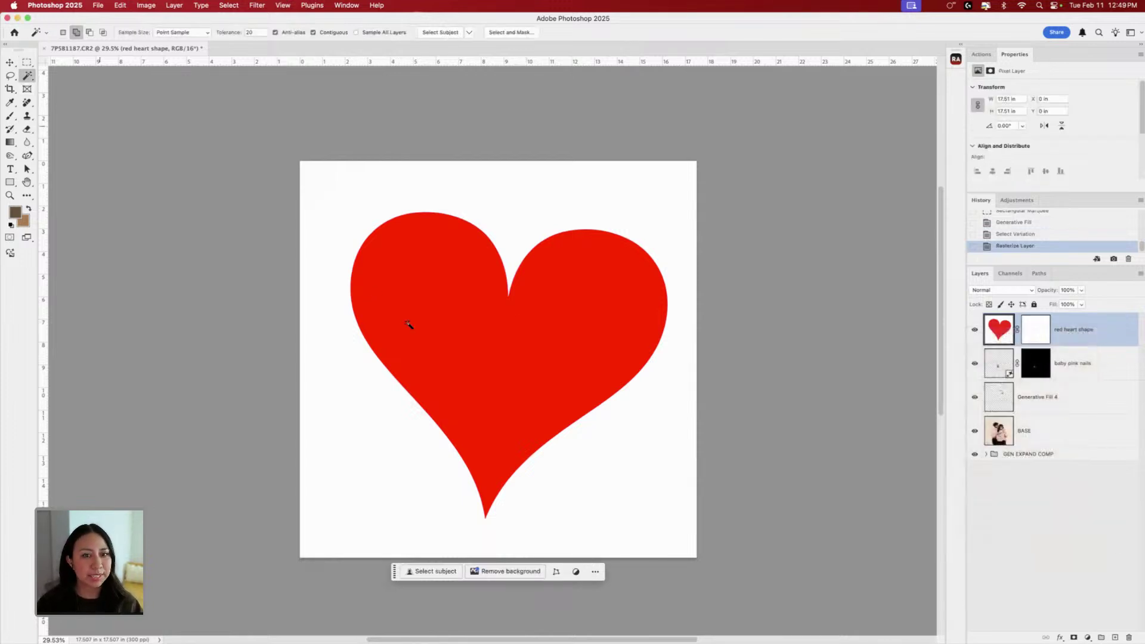
{"action": "left_click", "coordinate": [501, 361]}
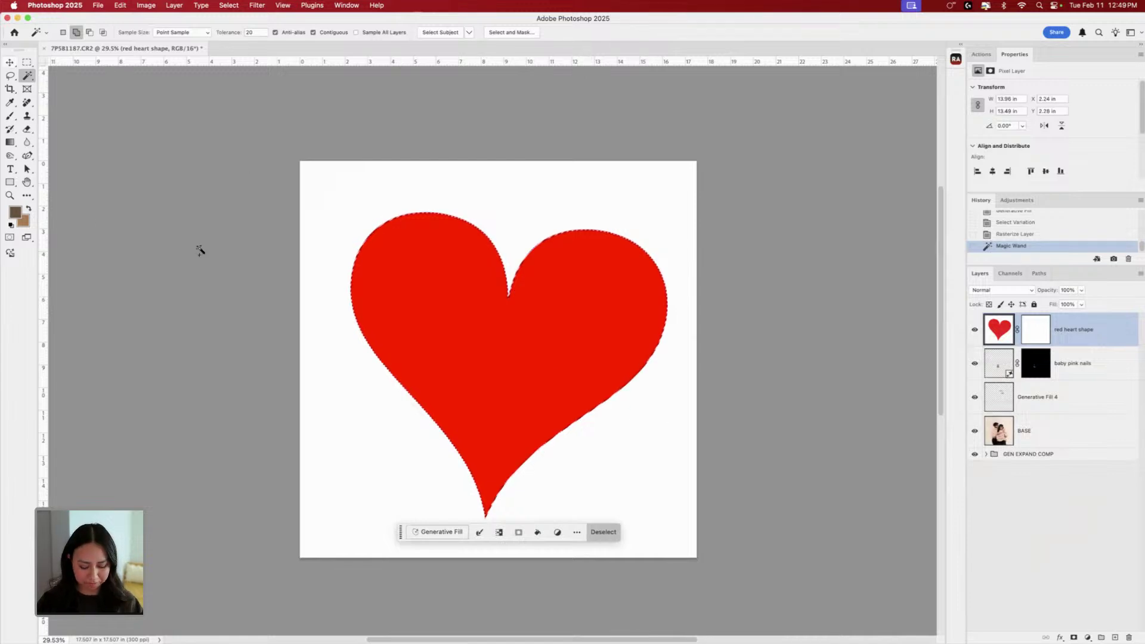
- Copy the selected heart onto its own layer and delete the original red heart shape layer with the white background
{"action": "left_click", "coordinate": [27, 62]}
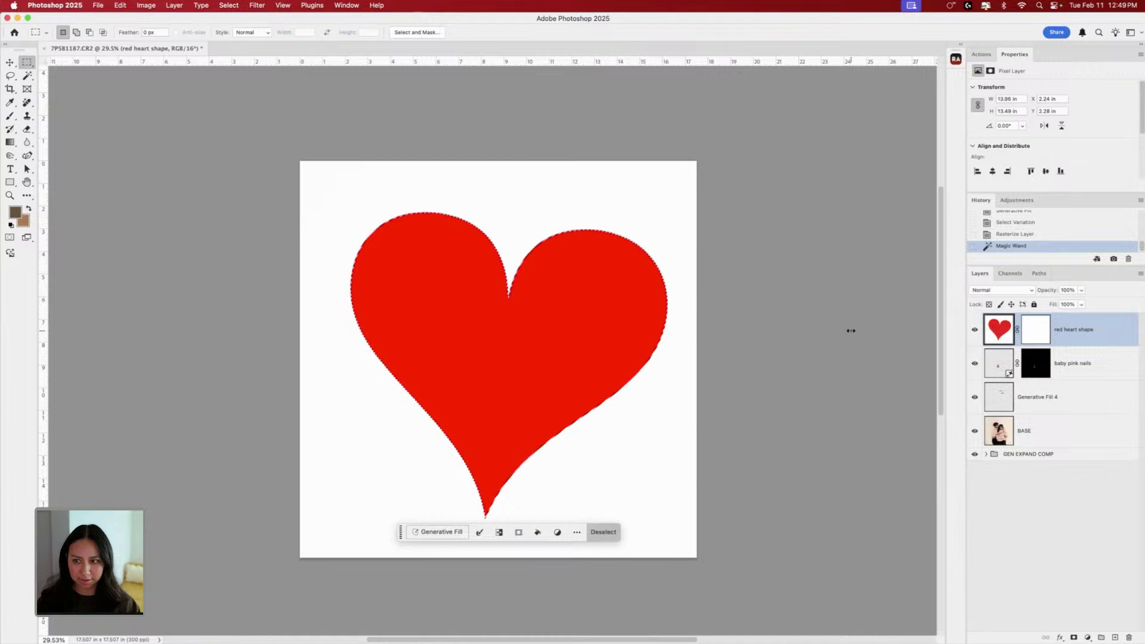
{"action": "key", "text": "ctrl+j"}
{"action": "left_click", "coordinate": [1098, 370]}
{"action": "key", "text": "Delete"}
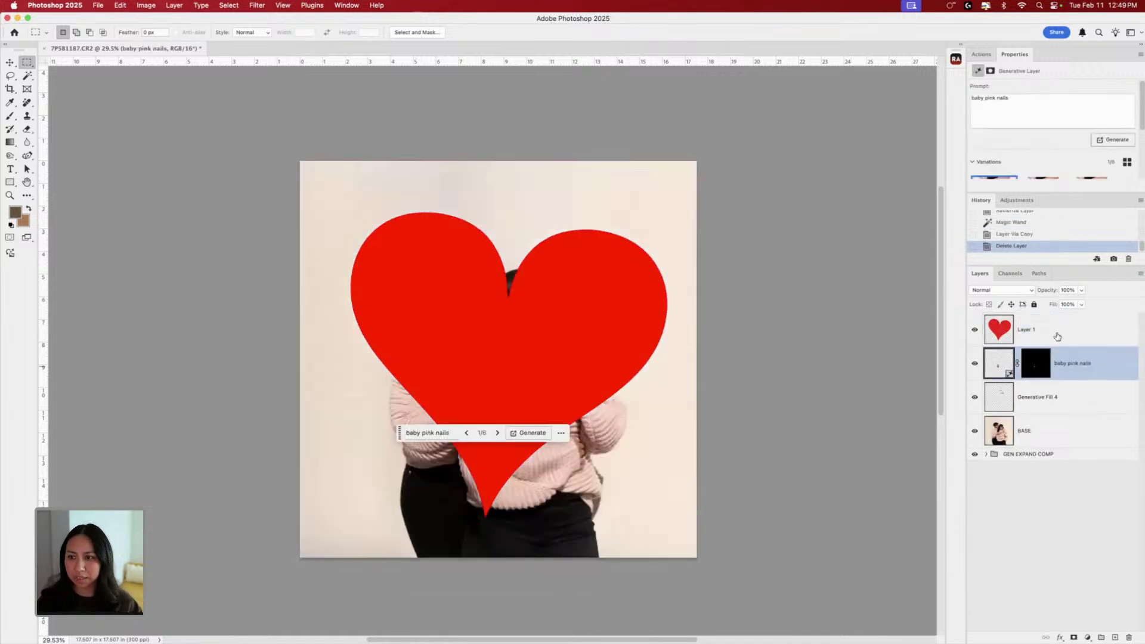
- Free-transform the red heart layer to about 108% size, rotate it until upright, and centre it over the couple
{"action": "left_click", "coordinate": [1057, 335]}
{"action": "key", "text": "ctrl+t"}
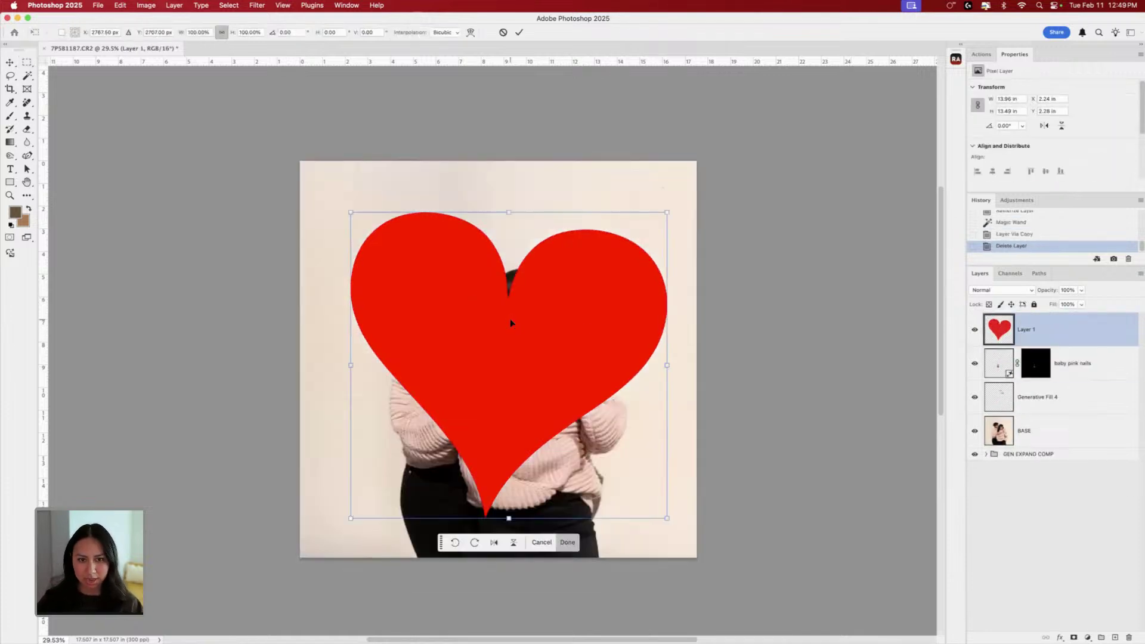
{"action": "left_click_drag", "start_coordinate": [684, 221], "coordinate": [675, 205]}
{"action": "left_click_drag", "start_coordinate": [546, 350], "coordinate": [542, 320]}
{"action": "left_click_drag", "start_coordinate": [515, 489], "coordinate": [518, 515]}
{"action": "mouse_move", "coordinate": [493, 325]}
{"action": "left_mouse_down"}
{"action": "mouse_move", "coordinate": [653, 227]}
{"action": "mouse_move", "coordinate": [480, 327]}
{"action": "left_mouse_up"}
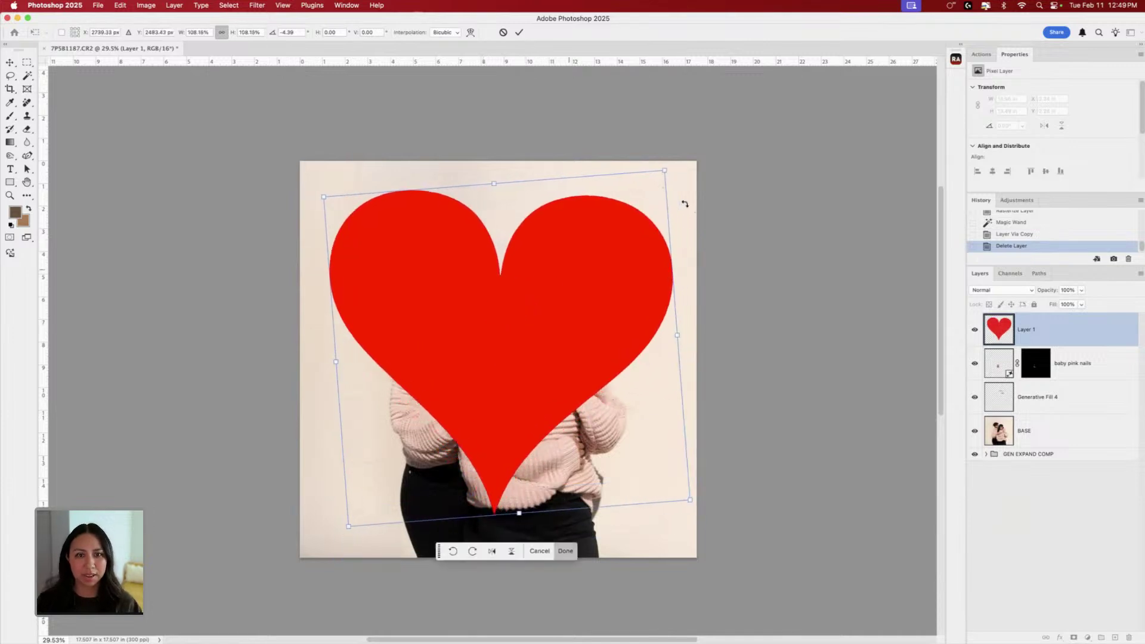
{"action": "left_click_drag", "start_coordinate": [685, 204], "coordinate": [684, 202]}
{"action": "key", "text": "Return"}
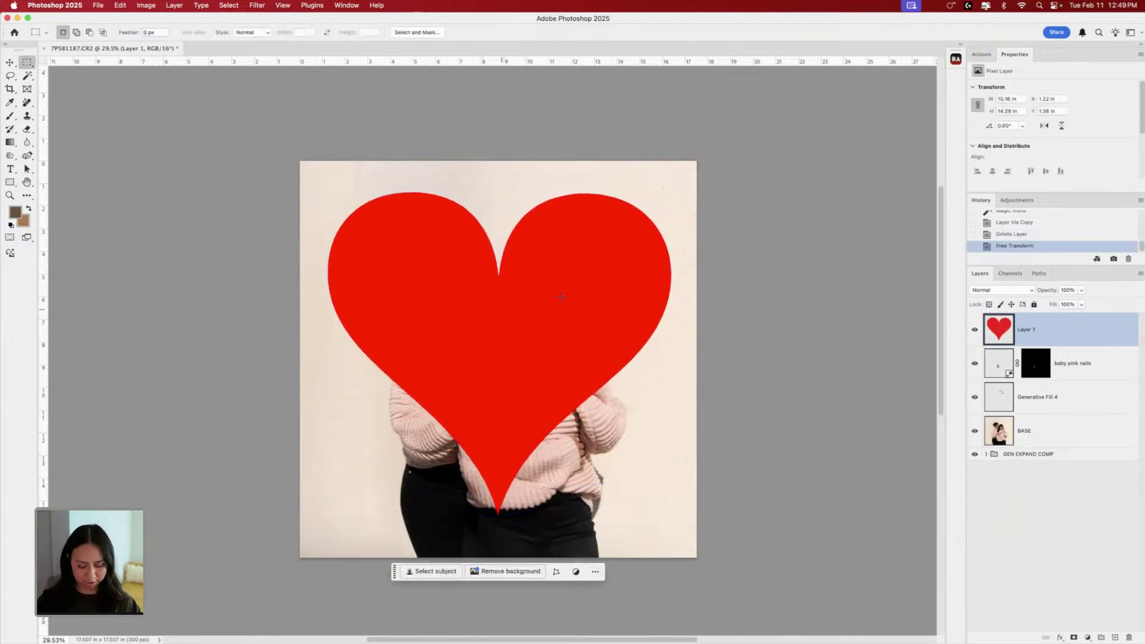
{"action": "key", "text": "v"}
{"action": "mouse_move", "coordinate": [553, 286]}
{"action": "left_mouse_down"}
{"action": "mouse_move", "coordinate": [555, 297]}
{"action": "mouse_move", "coordinate": [535, 291]}
{"action": "left_mouse_up"}
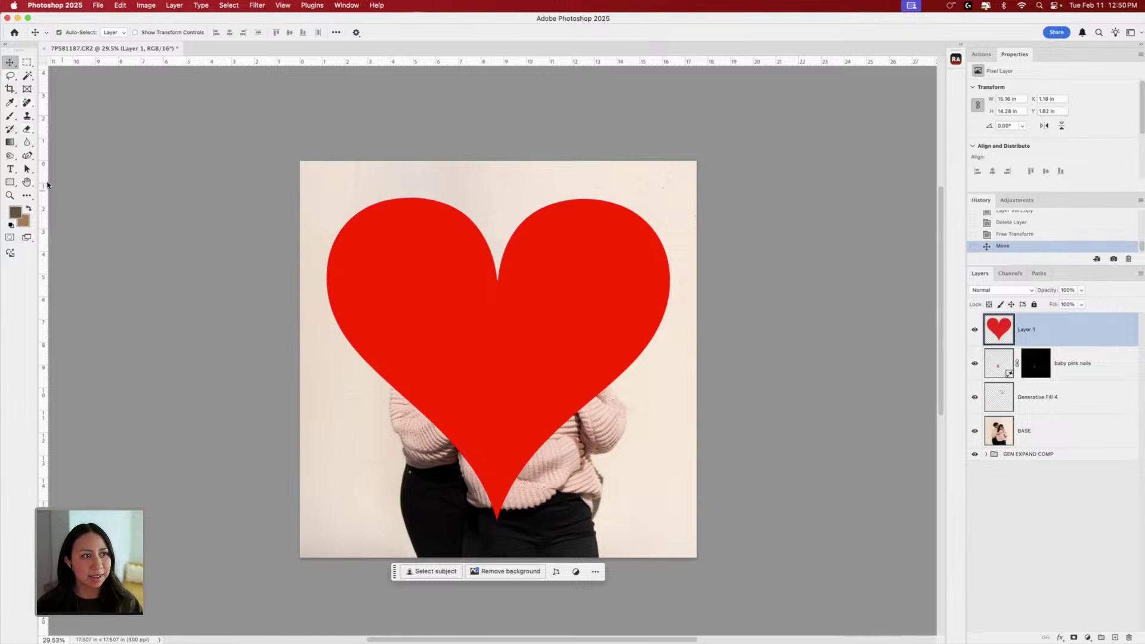
- Select the red heart with the Magic Wand, invert the selection, and hide the heart layer
{"action": "left_click", "coordinate": [27, 76]}
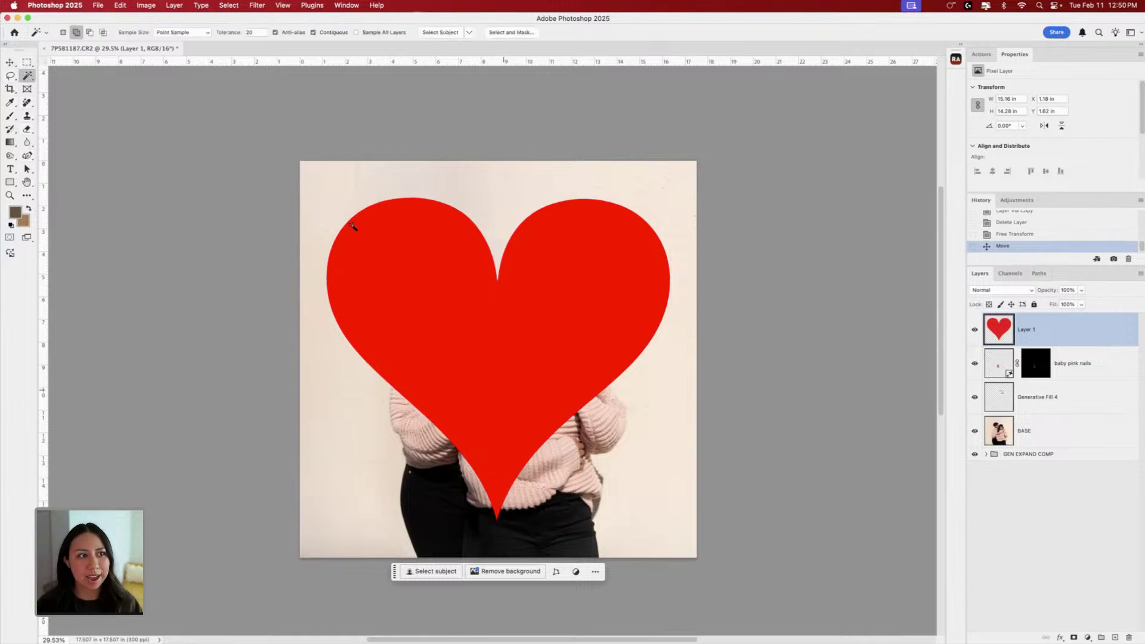
{"action": "left_click", "coordinate": [520, 356]}
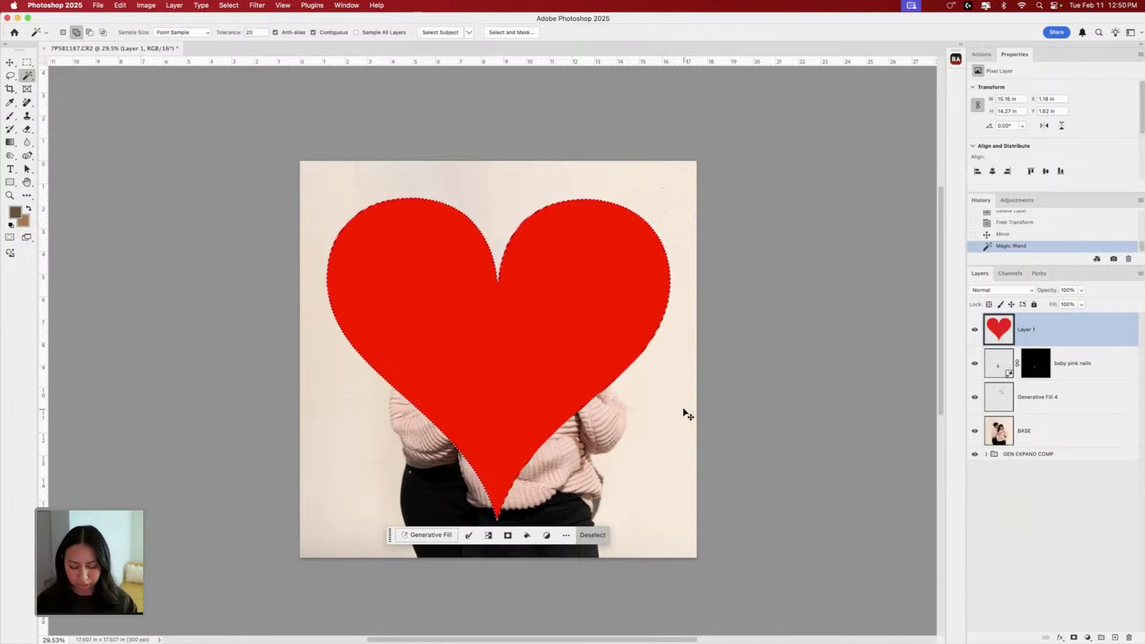
{"action": "key", "text": "super+shift+i"}
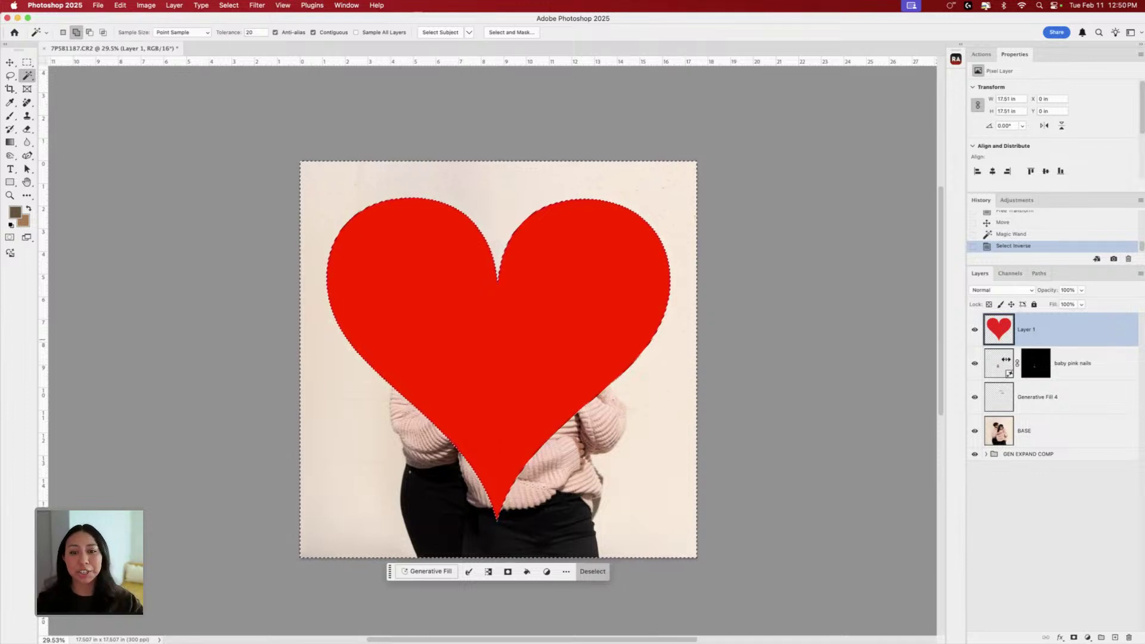
{"action": "left_click", "coordinate": [975, 330]}
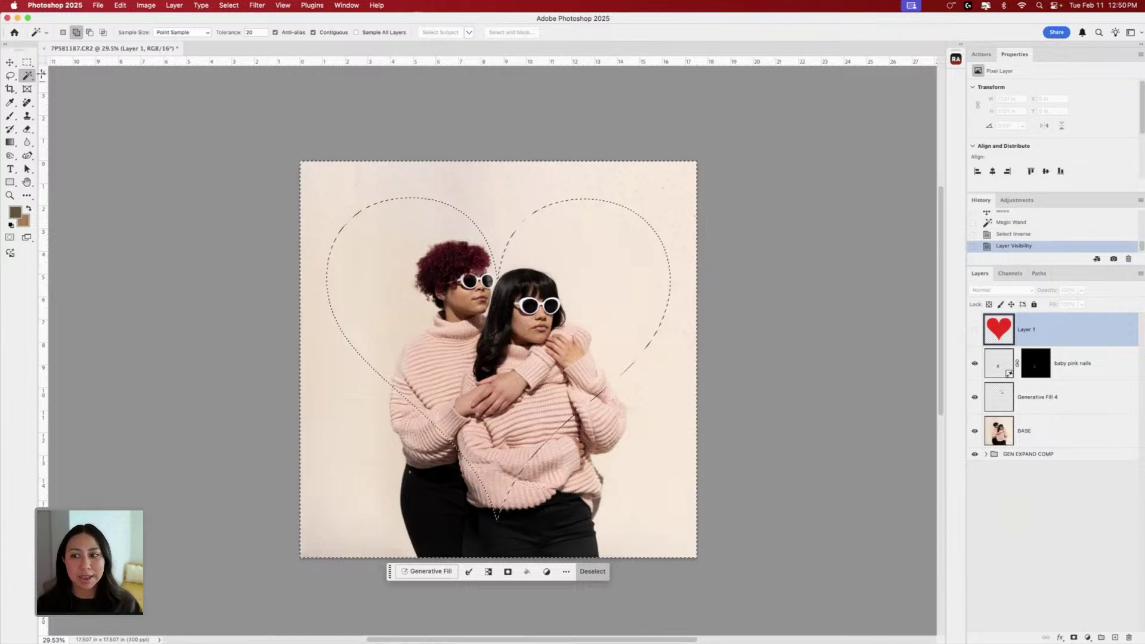
- On the BASE layer, refine the inverted heart selection in Select and Mask with a feather of about 44 px
{"action": "left_click", "coordinate": [27, 62]}
{"action": "left_click", "coordinate": [1043, 437]}
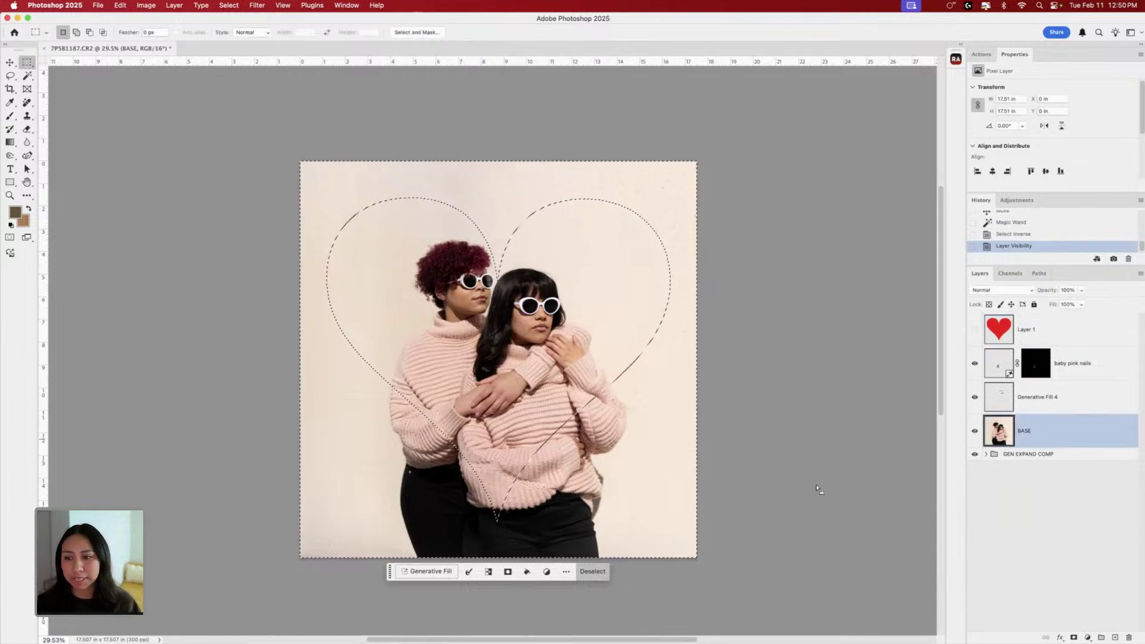
{"action": "right_click", "coordinate": [476, 388]}
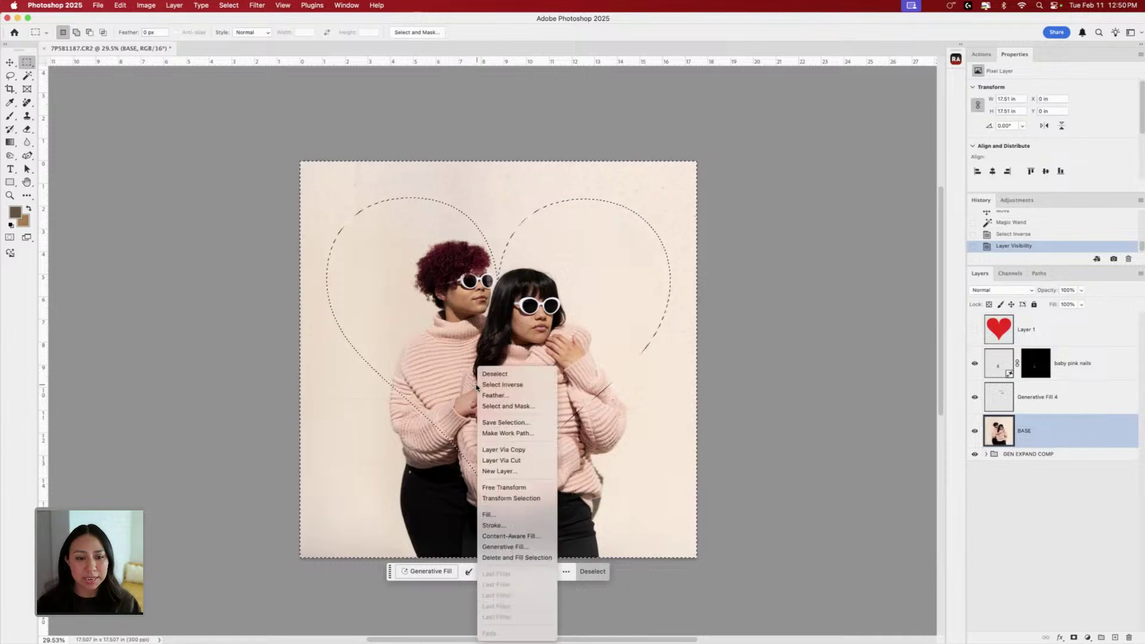
{"action": "left_click", "coordinate": [521, 408]}
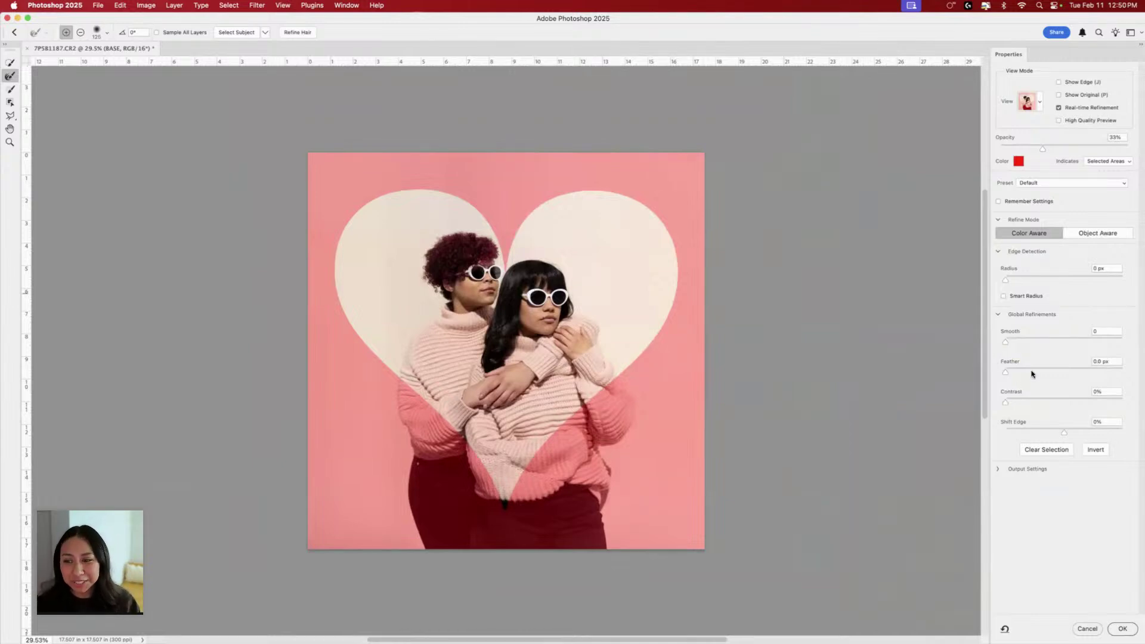
{"action": "left_click_drag", "start_coordinate": [1031, 371], "coordinate": [1073, 372]}
{"action": "key", "text": "super+z"}
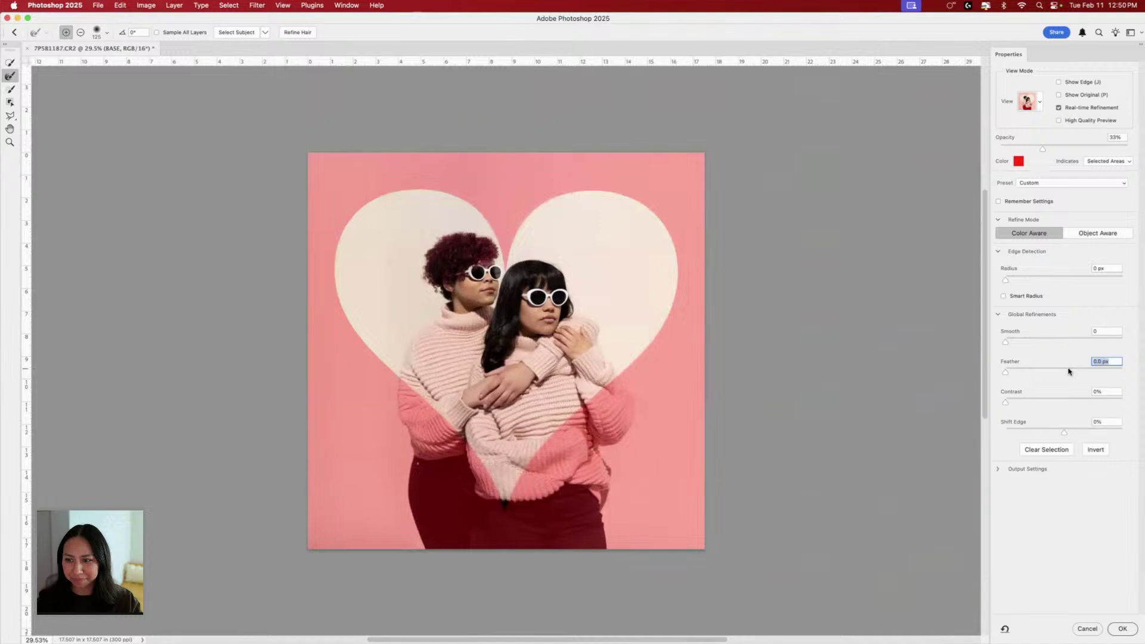
{"action": "left_click_drag", "start_coordinate": [1007, 371], "coordinate": [1072, 373]}
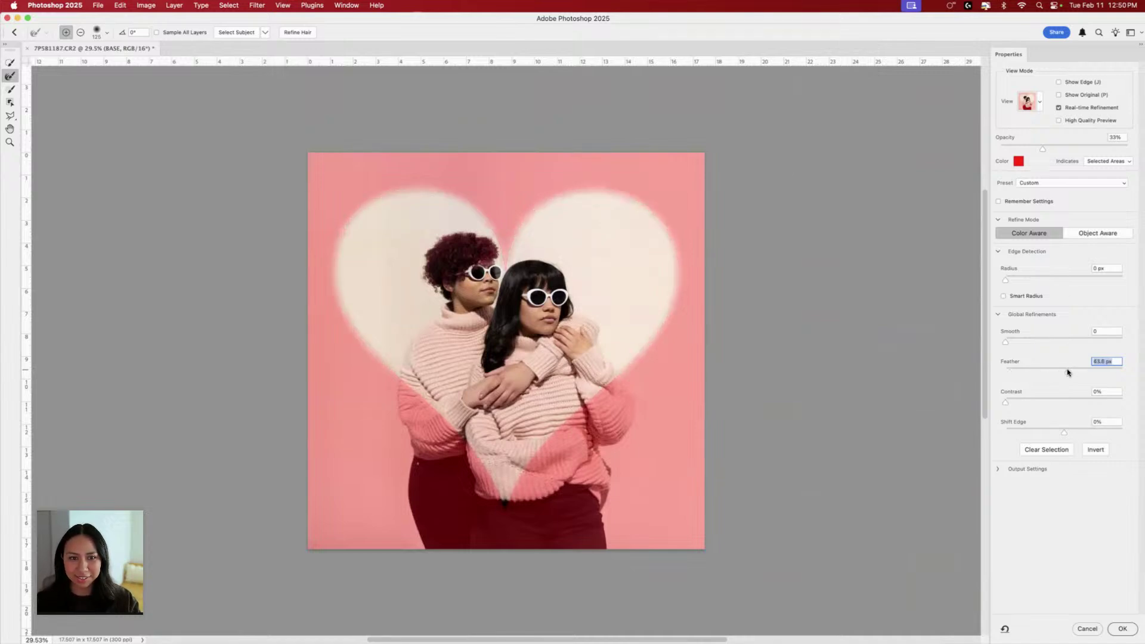
{"action": "left_click", "coordinate": [1123, 629]}
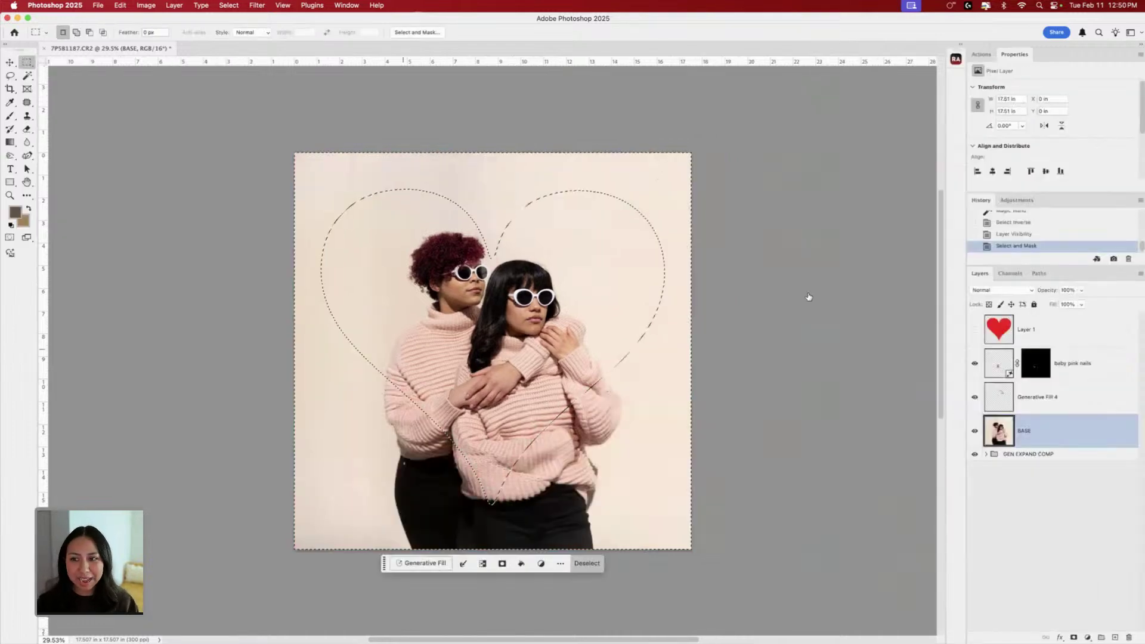
- Add a Solid Color fill layer above the hidden heart layer, masked by the feathered selection
{"action": "left_click", "coordinate": [1051, 337]}
{"action": "left_click", "coordinate": [174, 5]}
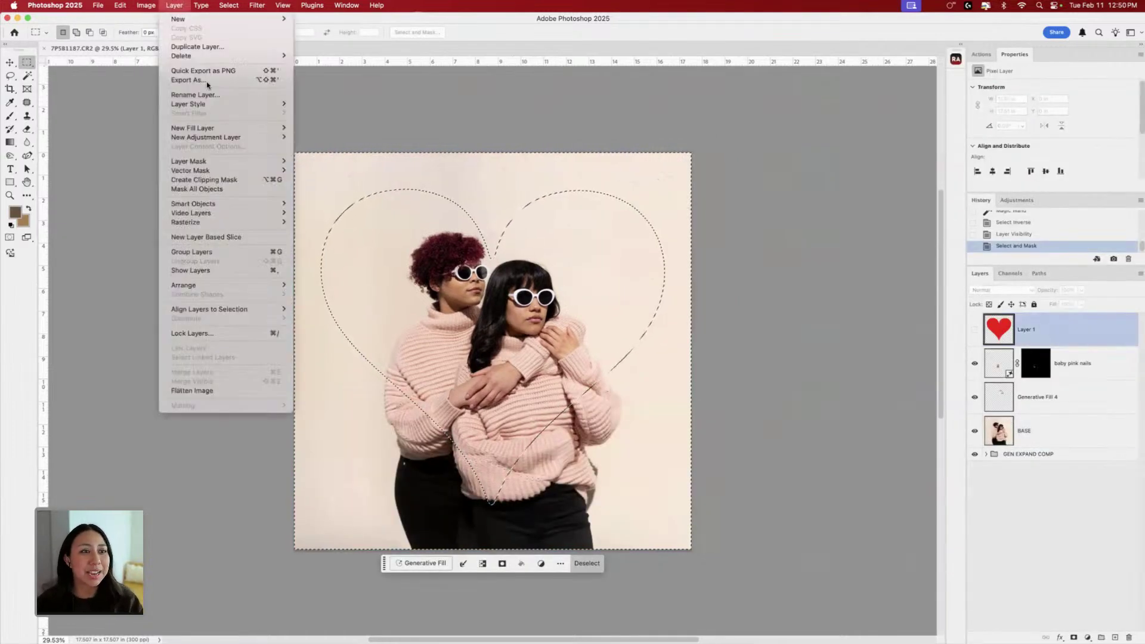
{"action": "mouse_move", "coordinate": [235, 129]}
{"action": "left_click", "coordinate": [349, 128]}
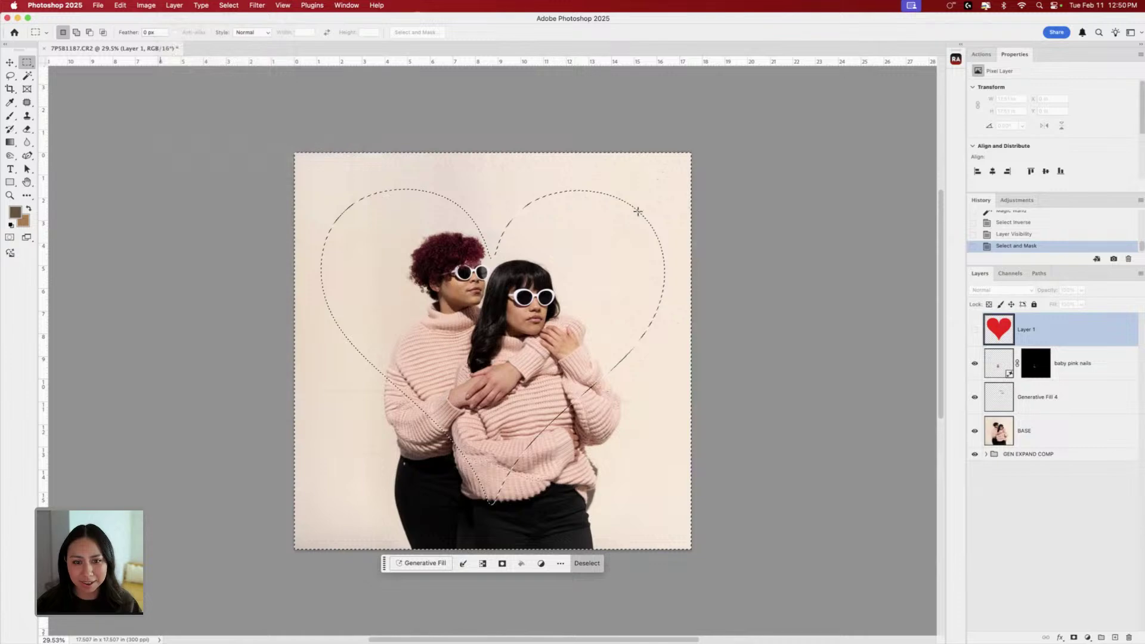
{"action": "left_click", "coordinate": [662, 278]}
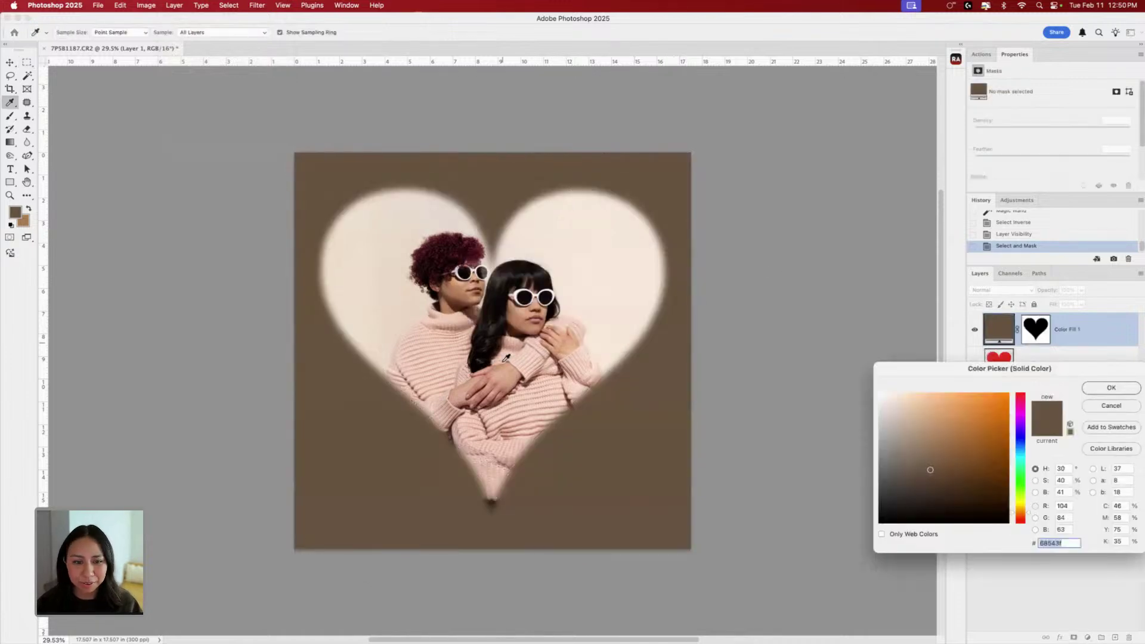
- Set the frame's fill colour to dusty pink #da8a98 and lower the fill layer's opacity to about 74%
{"action": "left_click", "coordinate": [529, 352]}
{"action": "left_click", "coordinate": [1021, 418]}
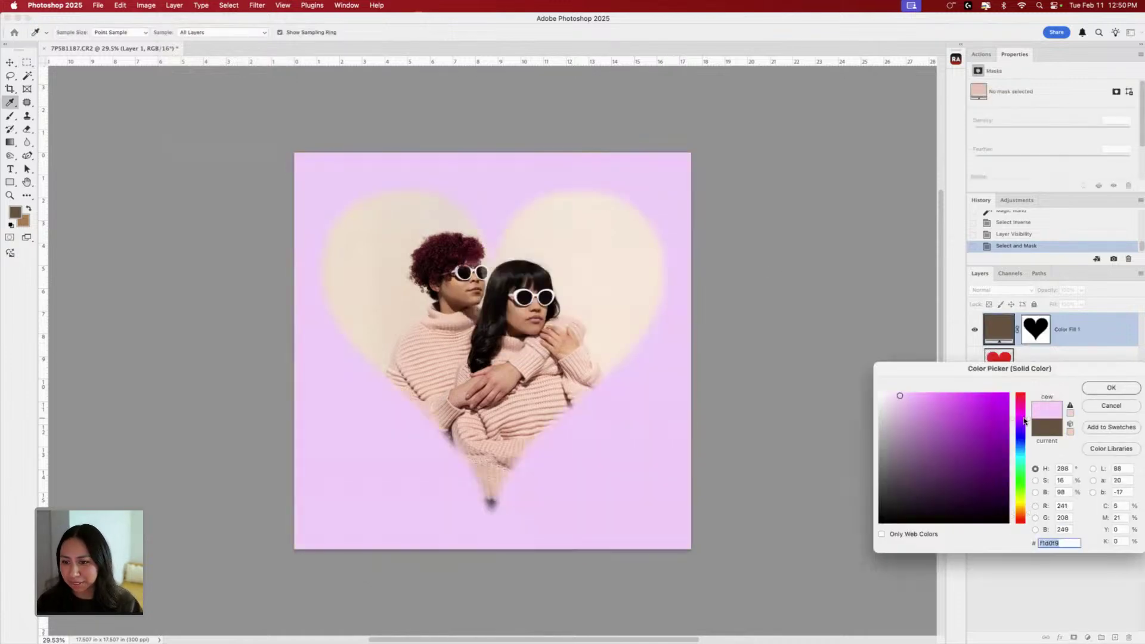
{"action": "left_click", "coordinate": [921, 407]}
{"action": "left_click_drag", "start_coordinate": [1023, 518], "coordinate": [1022, 521]}
{"action": "left_click_drag", "start_coordinate": [943, 408], "coordinate": [937, 406]}
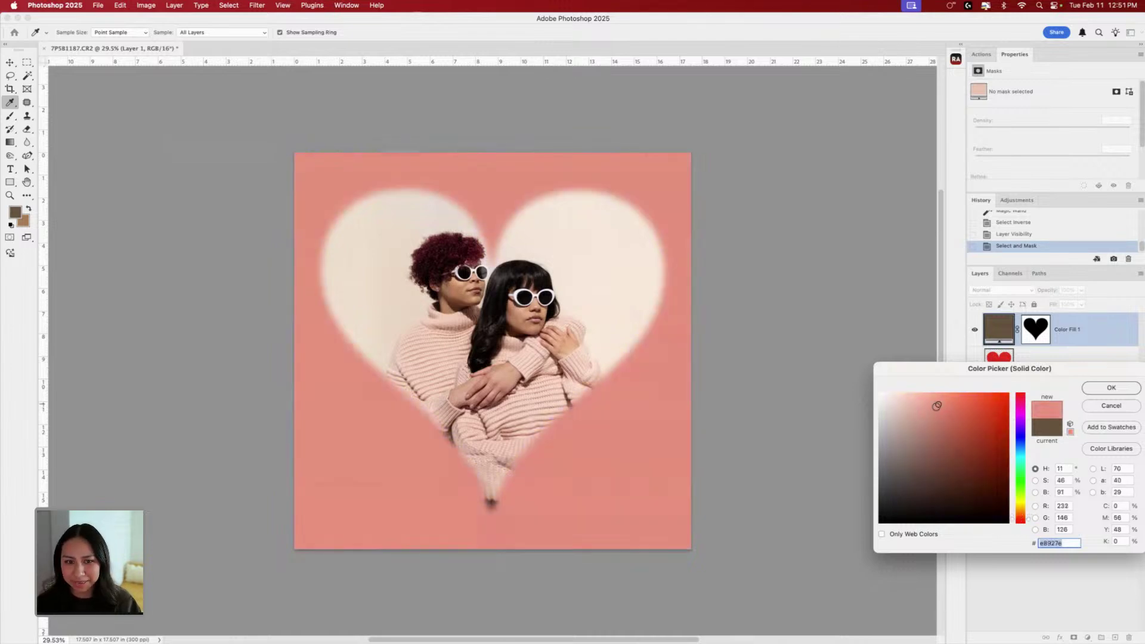
{"action": "left_click_drag", "start_coordinate": [1027, 520], "coordinate": [1024, 399]}
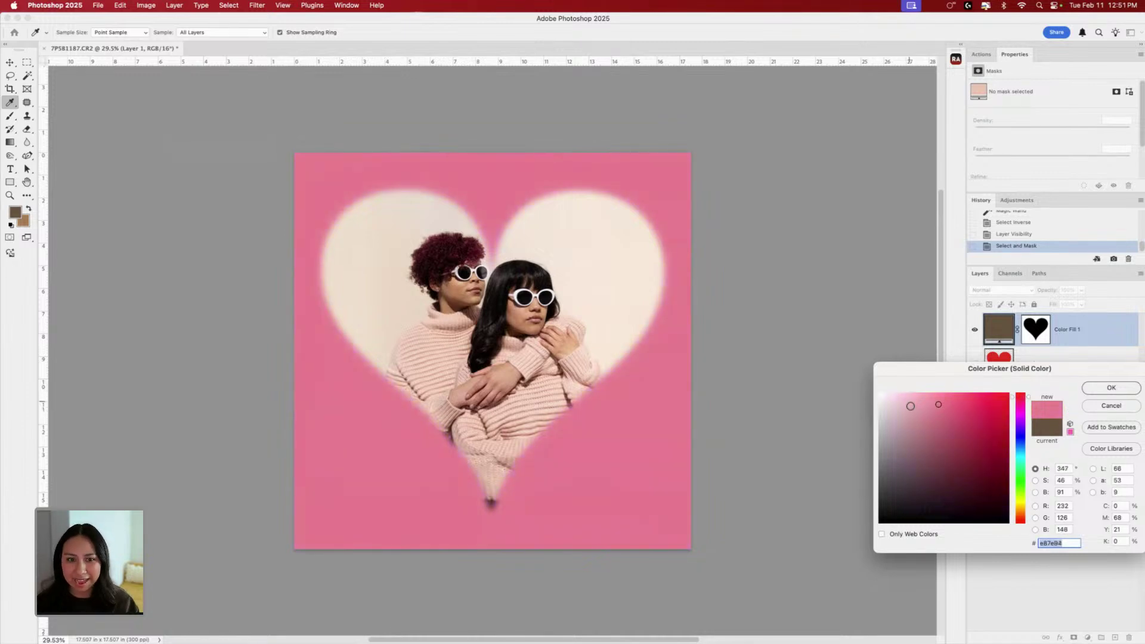
{"action": "left_click", "coordinate": [913, 407]}
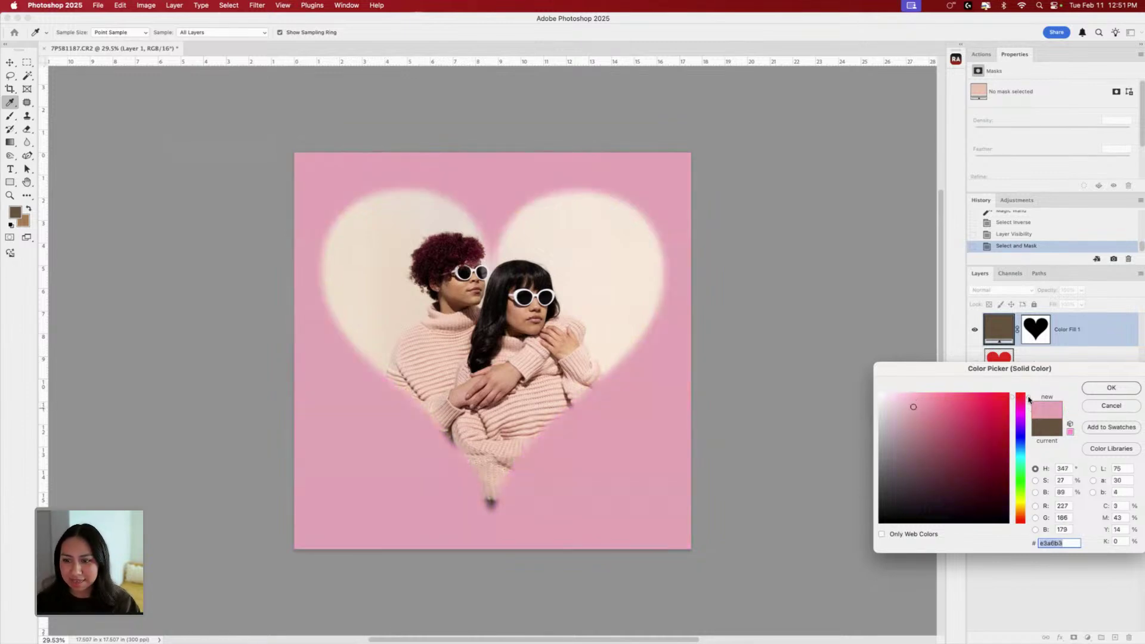
{"action": "left_click_drag", "start_coordinate": [1028, 400], "coordinate": [1028, 401]}
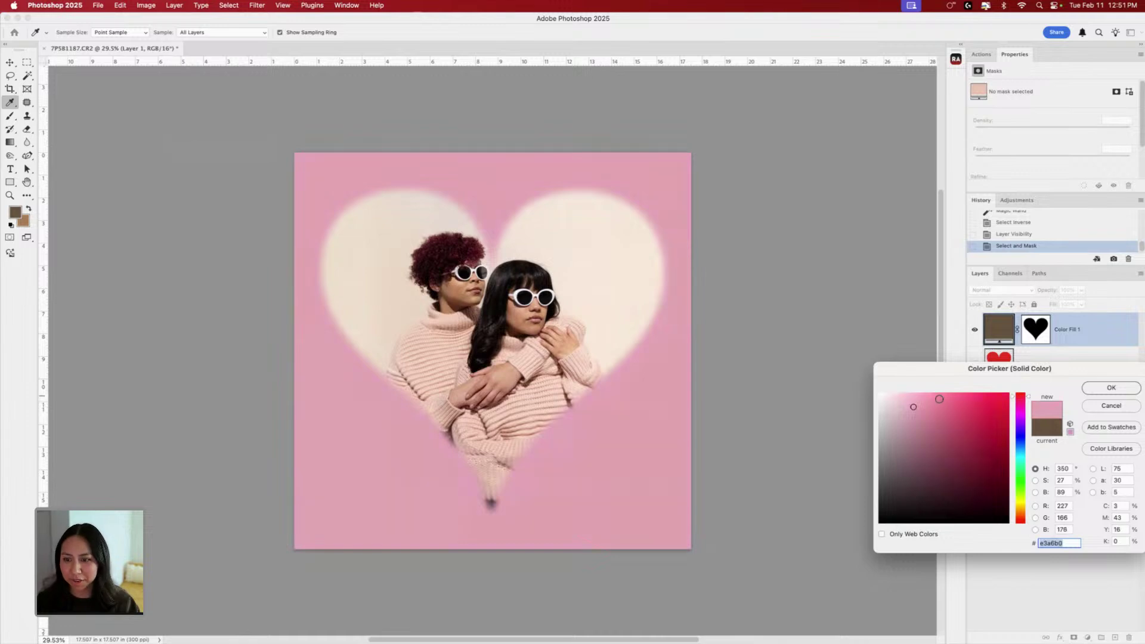
{"action": "left_click_drag", "start_coordinate": [940, 399], "coordinate": [924, 414]}
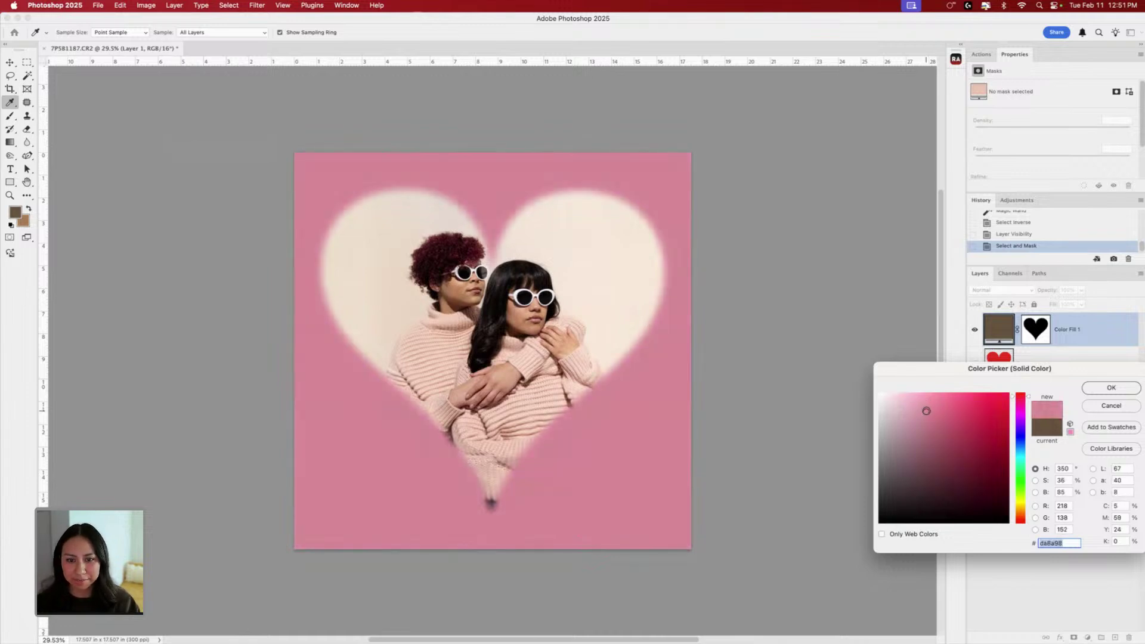
{"action": "left_click", "coordinate": [1111, 388]}
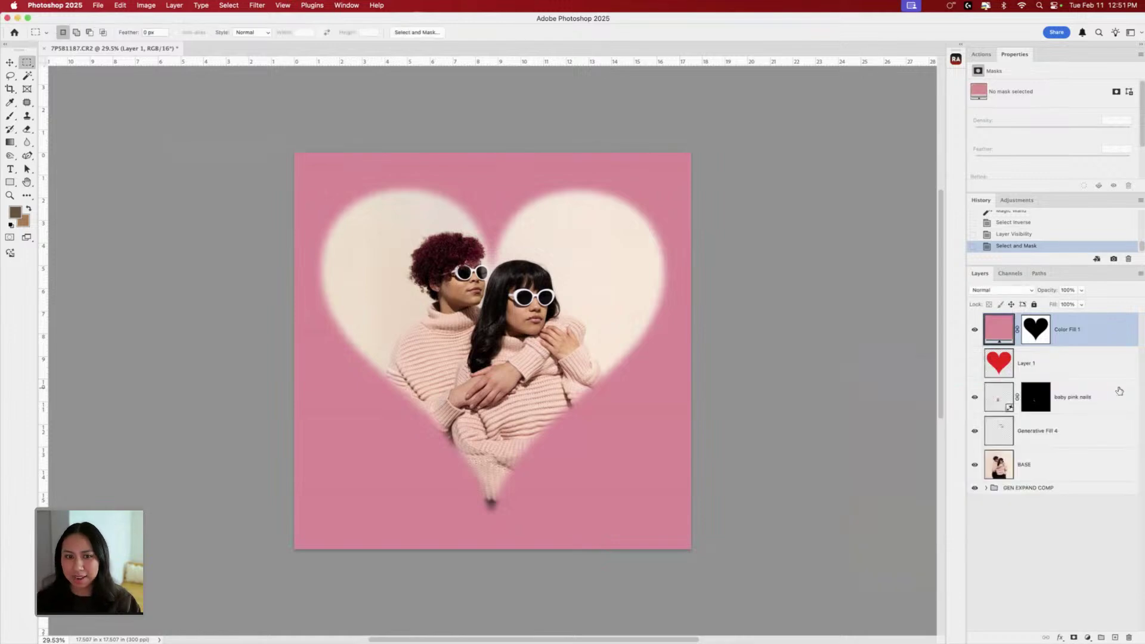
{"action": "left_click_drag", "start_coordinate": [1082, 290], "coordinate": [1066, 302]}
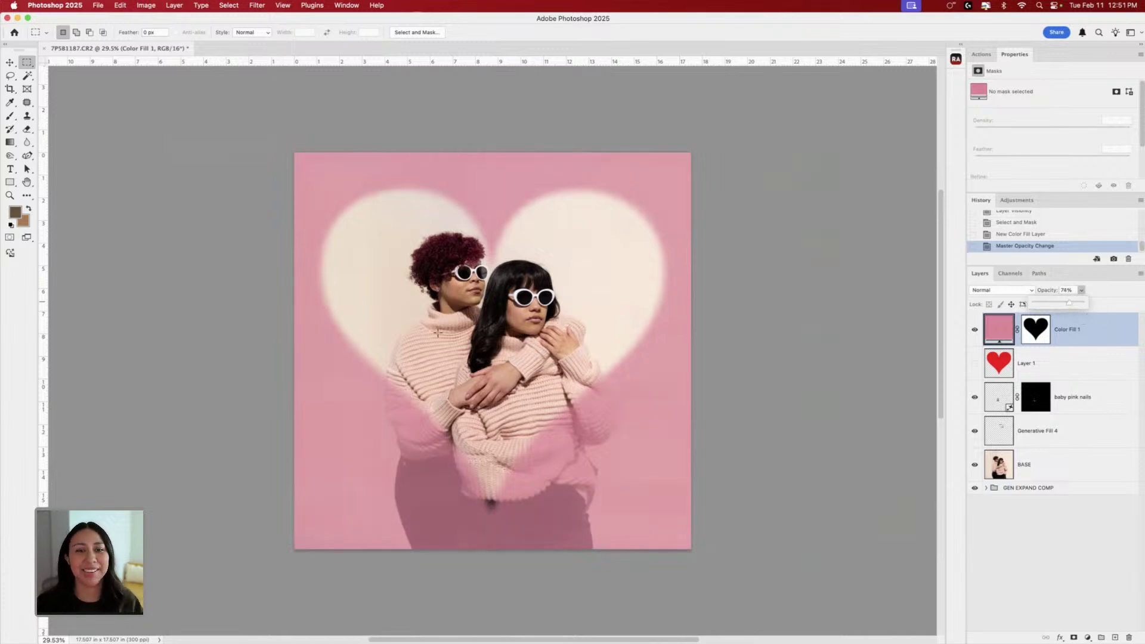
{"action": "left_click", "coordinate": [9, 63]}
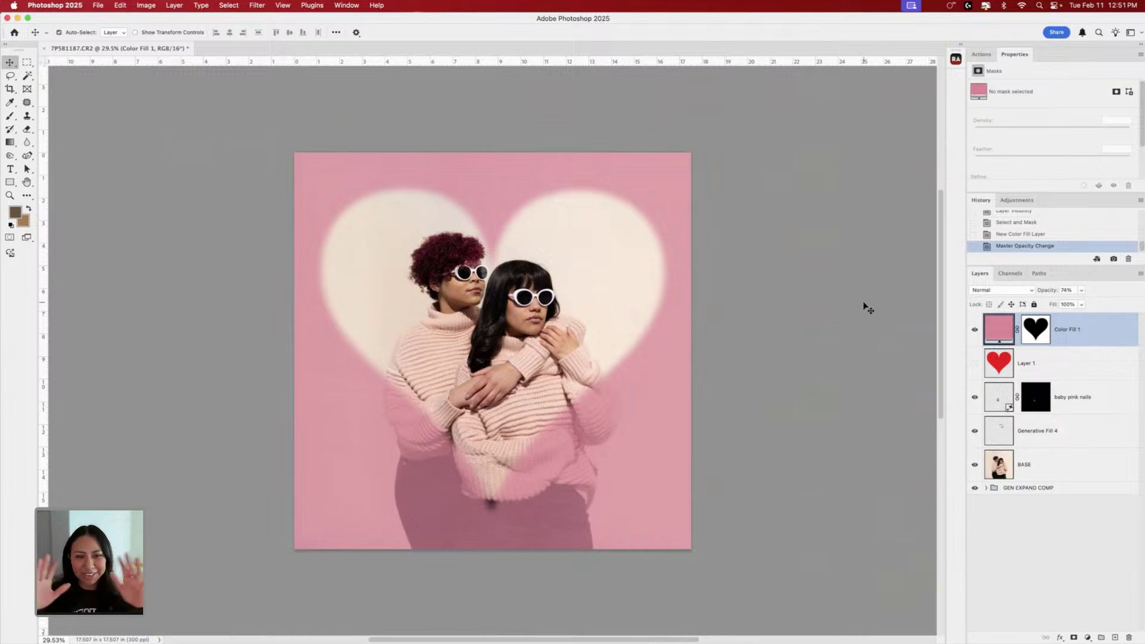
- Hide the pink colour fill layer and make BASE the active layer
{"action": "left_click", "coordinate": [974, 330]}
{"action": "left_click", "coordinate": [1082, 385]}
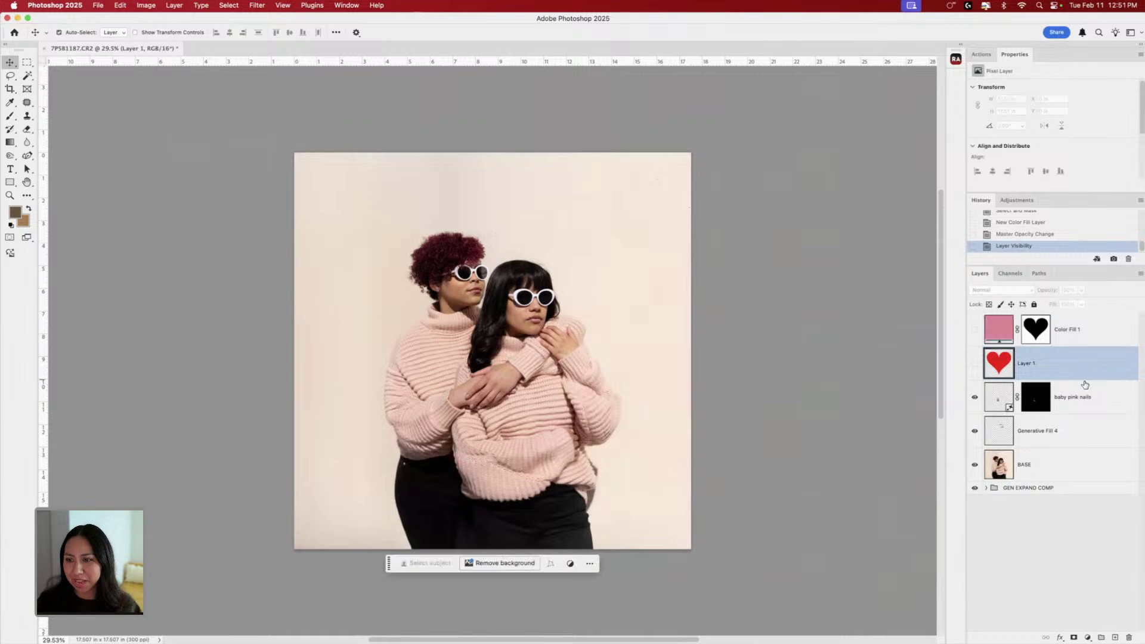
{"action": "left_click", "coordinate": [1057, 470]}
- Start a Curvature Pen path beside the red-haired person's arm and curve it up around the shoulder
{"action": "scroll", "coordinate": [67, 180], "scroll_direction": "up", "scroll_amount": 3}
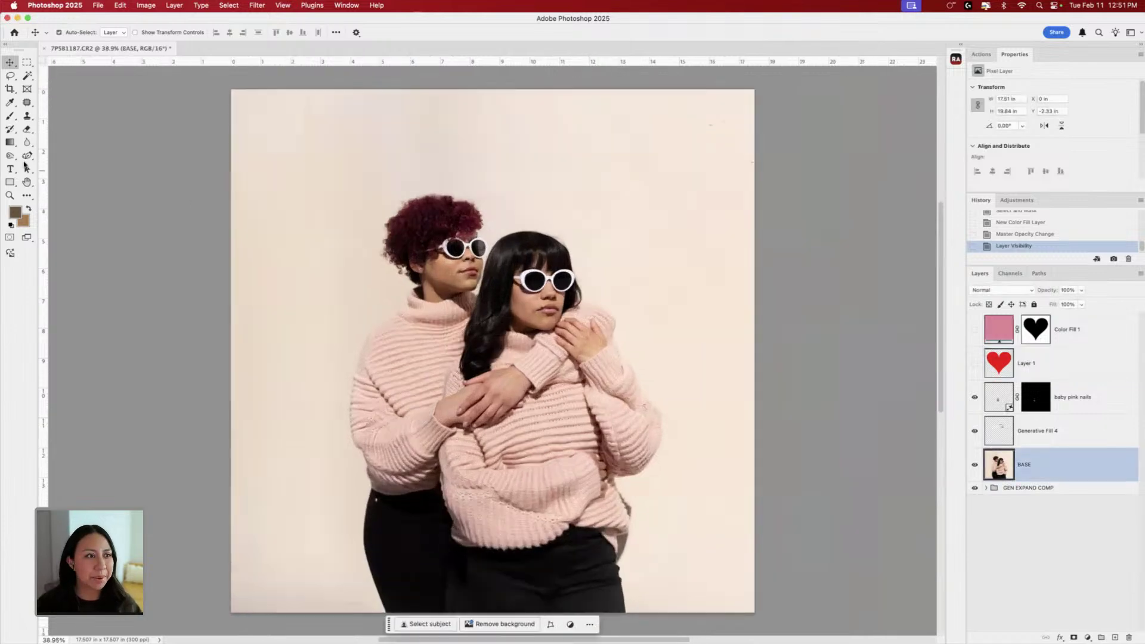
{"action": "scroll", "coordinate": [67, 180], "scroll_direction": "up", "scroll_amount": 2}
{"action": "left_click", "coordinate": [27, 157]}
{"action": "right_click", "coordinate": [30, 157]}
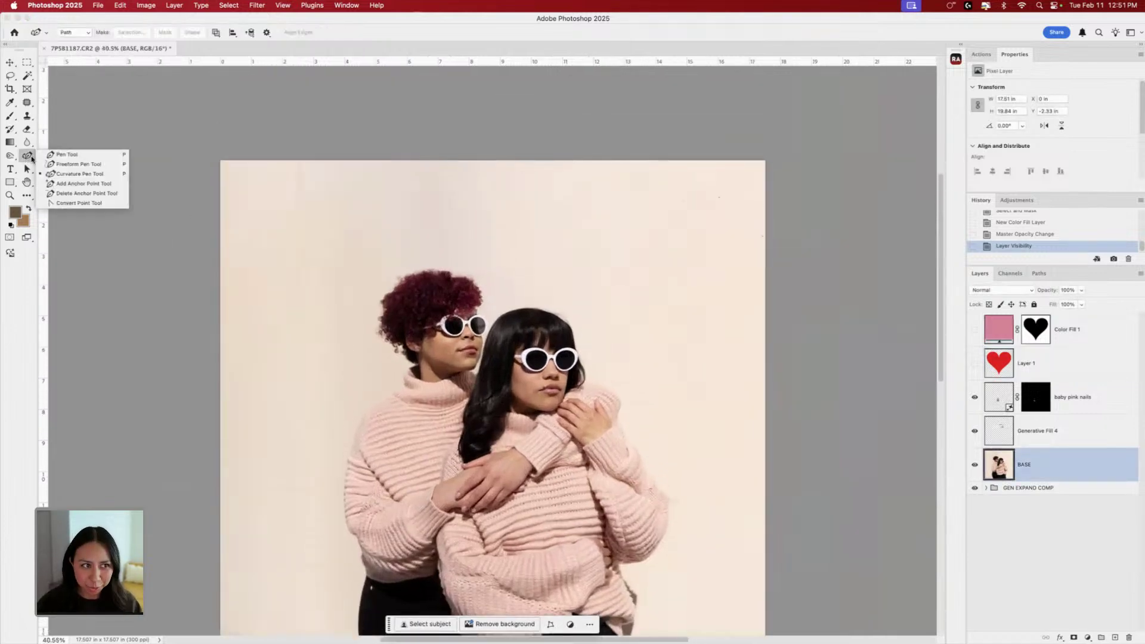
{"action": "left_click", "coordinate": [78, 173]}
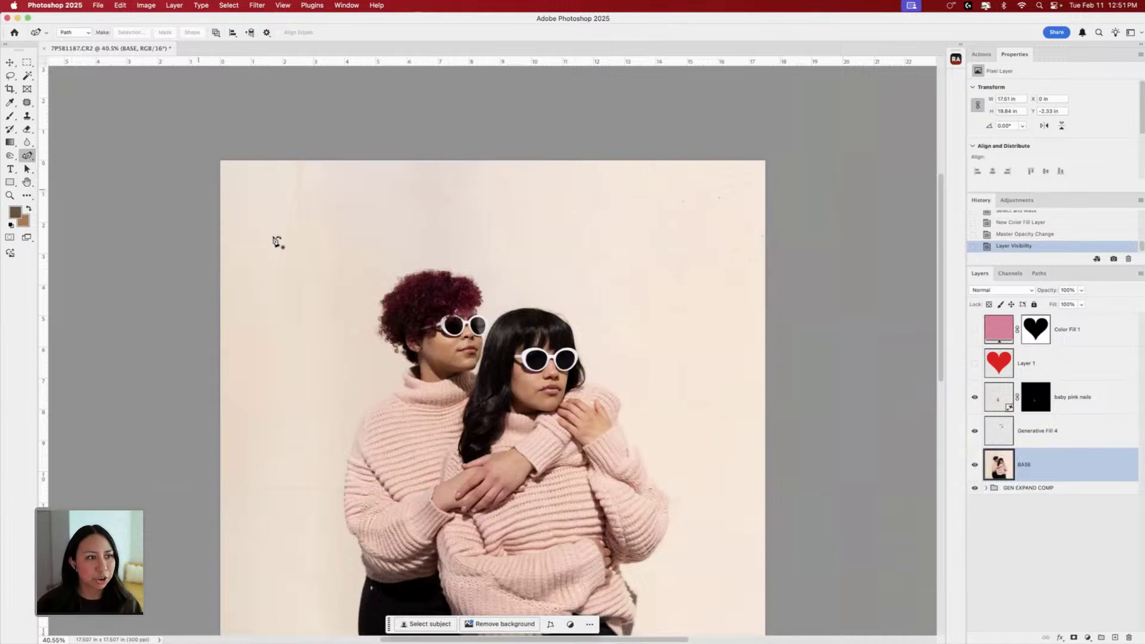
{"action": "right_click", "coordinate": [27, 156]}
{"action": "left_click", "coordinate": [77, 173]}
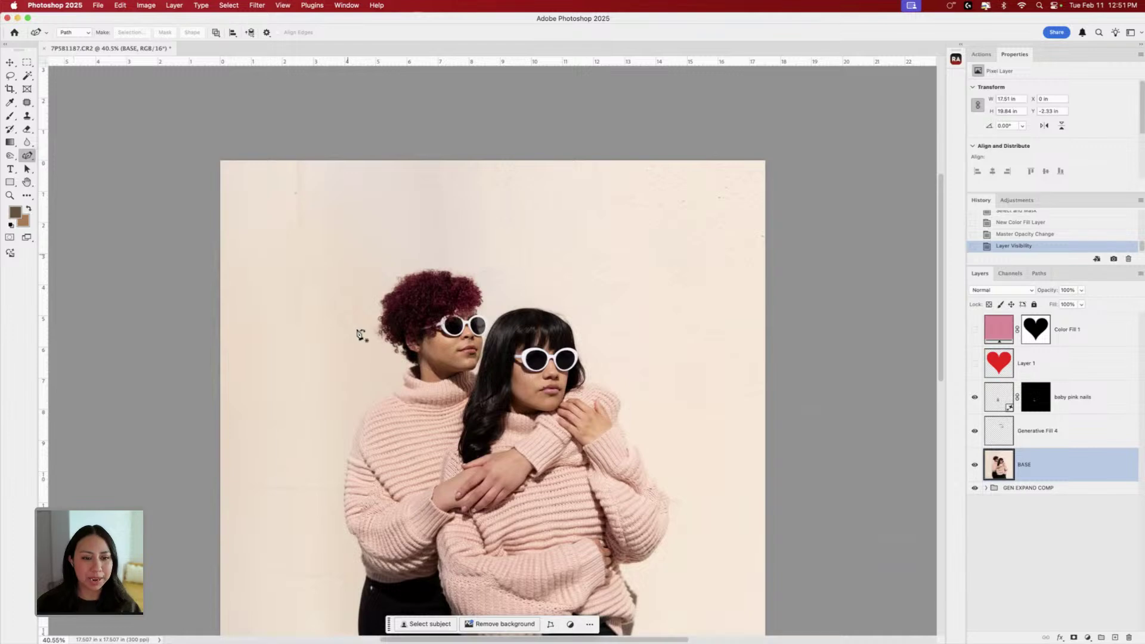
{"action": "scroll", "coordinate": [323, 415], "scroll_direction": "down", "scroll_amount": 2}
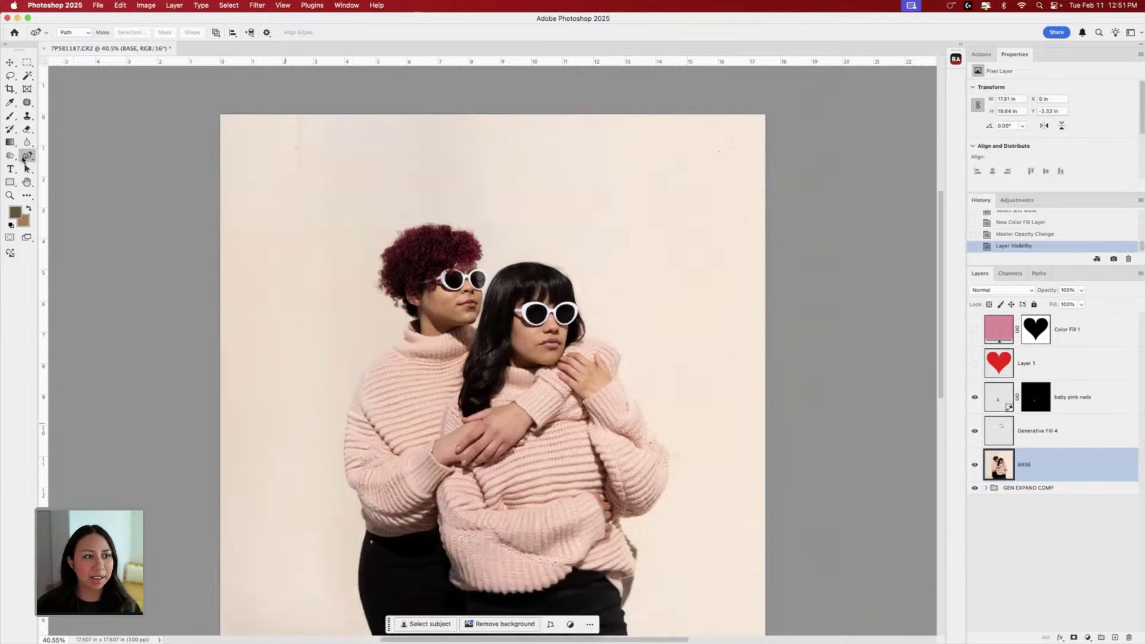
{"action": "right_click", "coordinate": [30, 156]}
{"action": "left_click", "coordinate": [66, 171]}
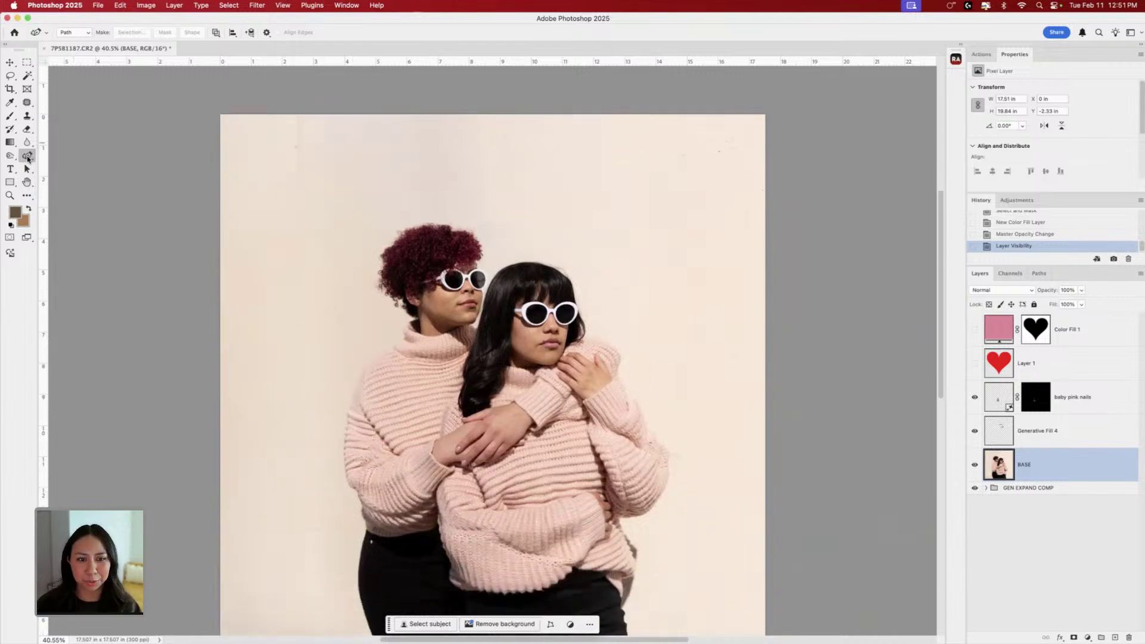
{"action": "left_click", "coordinate": [329, 448]}
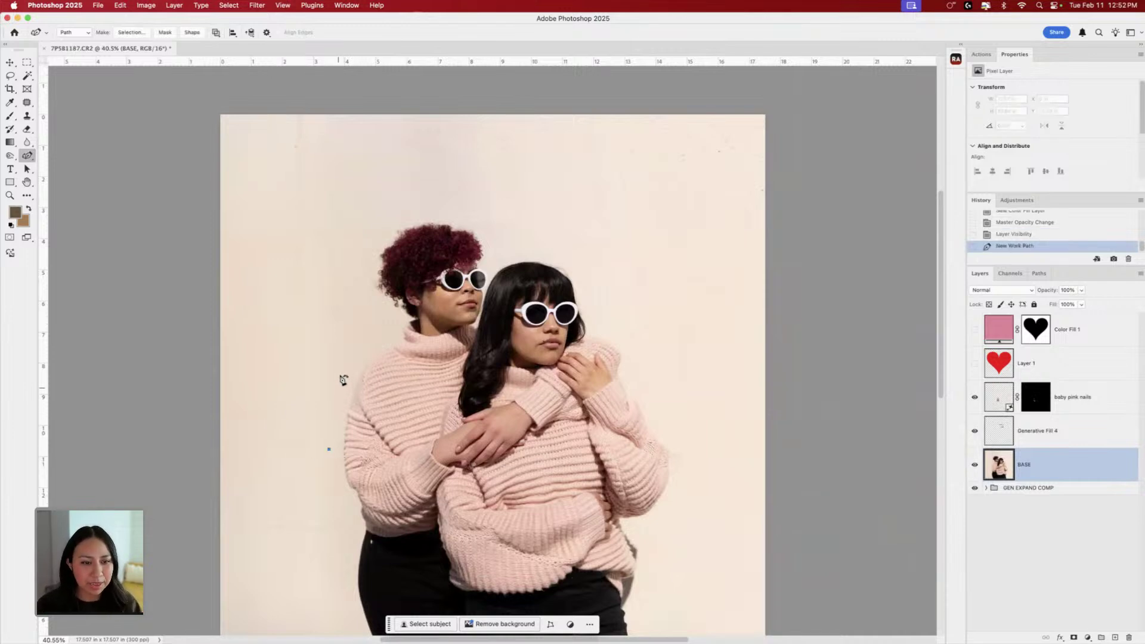
{"action": "left_click", "coordinate": [340, 374]}
{"action": "left_click", "coordinate": [376, 341]}
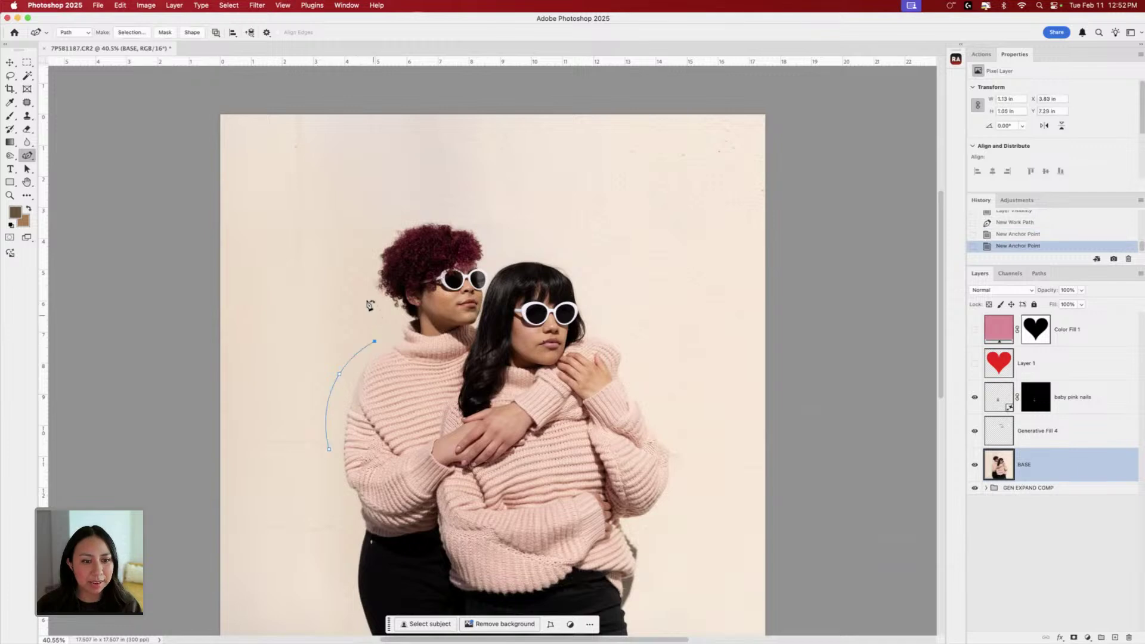
{"action": "left_click_drag", "start_coordinate": [374, 343], "coordinate": [362, 343]}
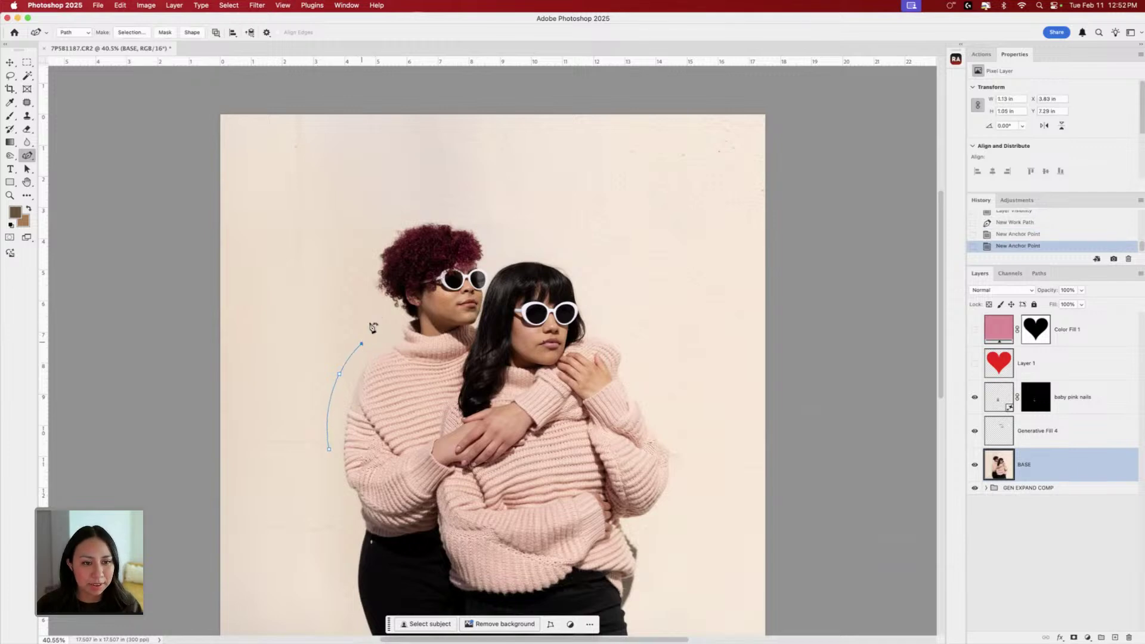
- Continue the curved path up the neck and over the red-haired person's head to the dip between both heads
{"action": "left_click", "coordinate": [364, 300]}
{"action": "left_click", "coordinate": [357, 252]}
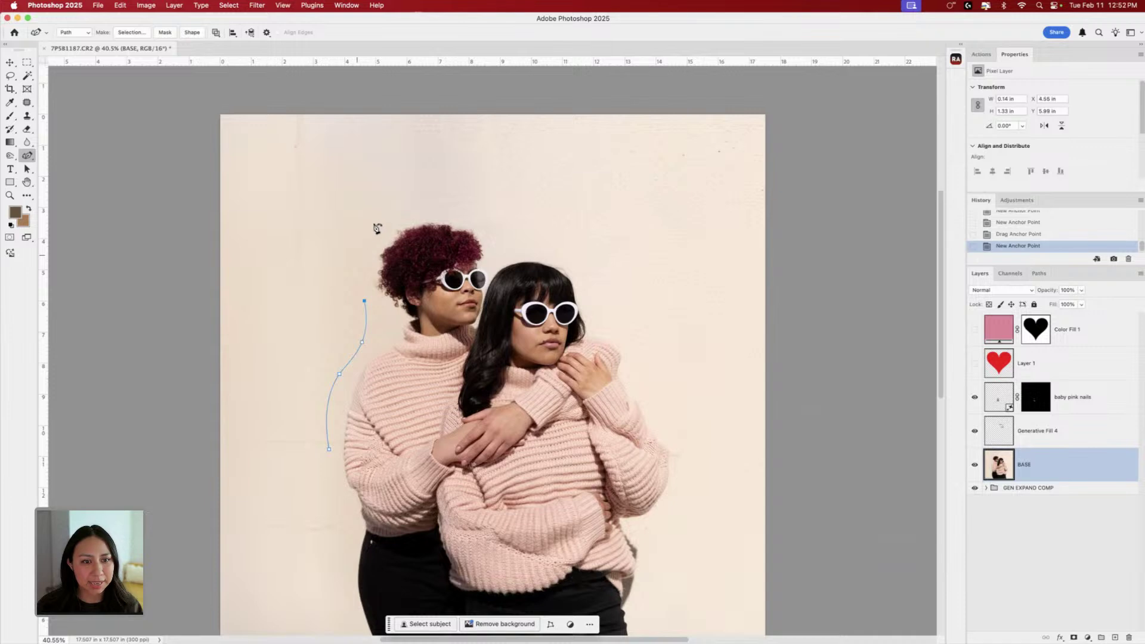
{"action": "left_click", "coordinate": [405, 205]}
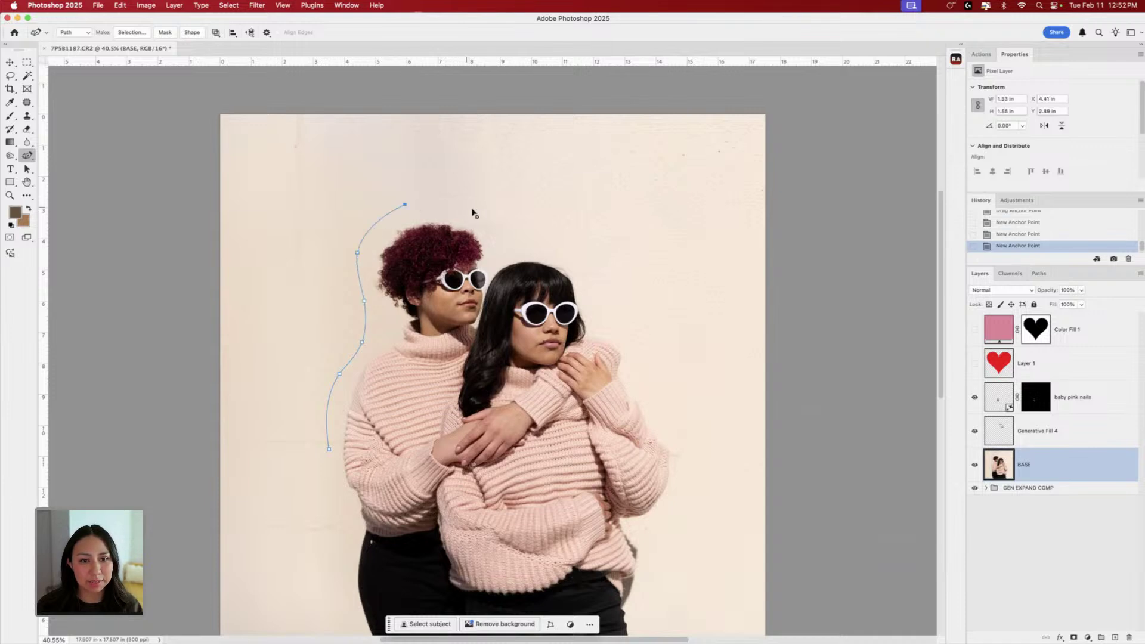
{"action": "left_click", "coordinate": [472, 209]}
{"action": "left_click", "coordinate": [502, 238]}
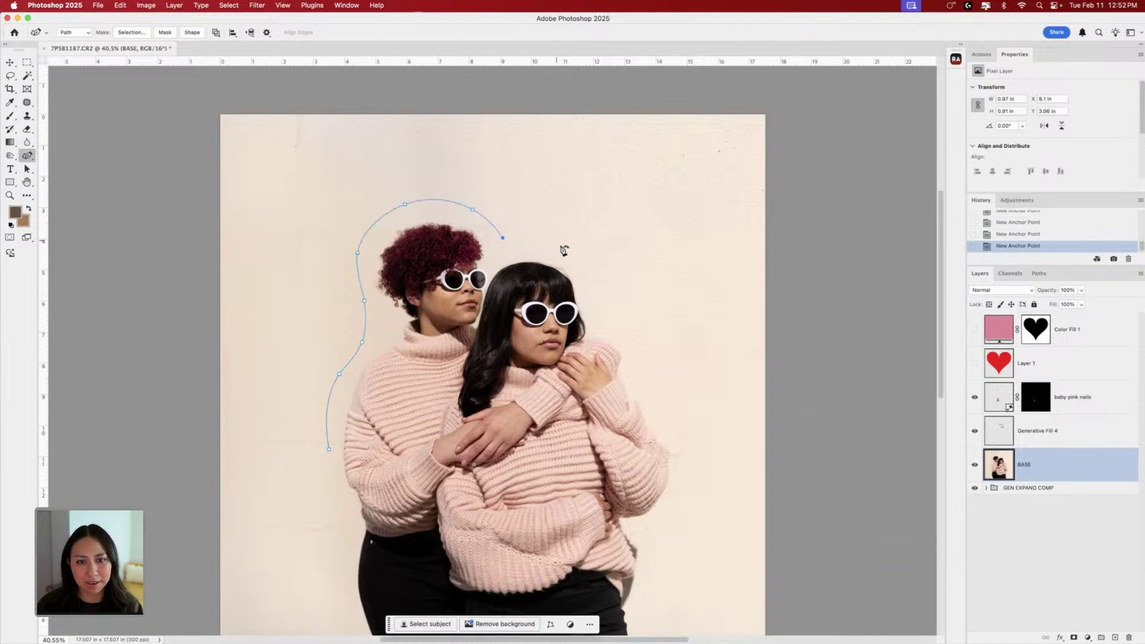
- Extend the path over the dark-haired woman's head and down around her shoulder, ending beside her elbow
{"action": "left_click", "coordinate": [561, 246]}
{"action": "left_click", "coordinate": [597, 286]}
{"action": "left_click", "coordinate": [616, 327]}
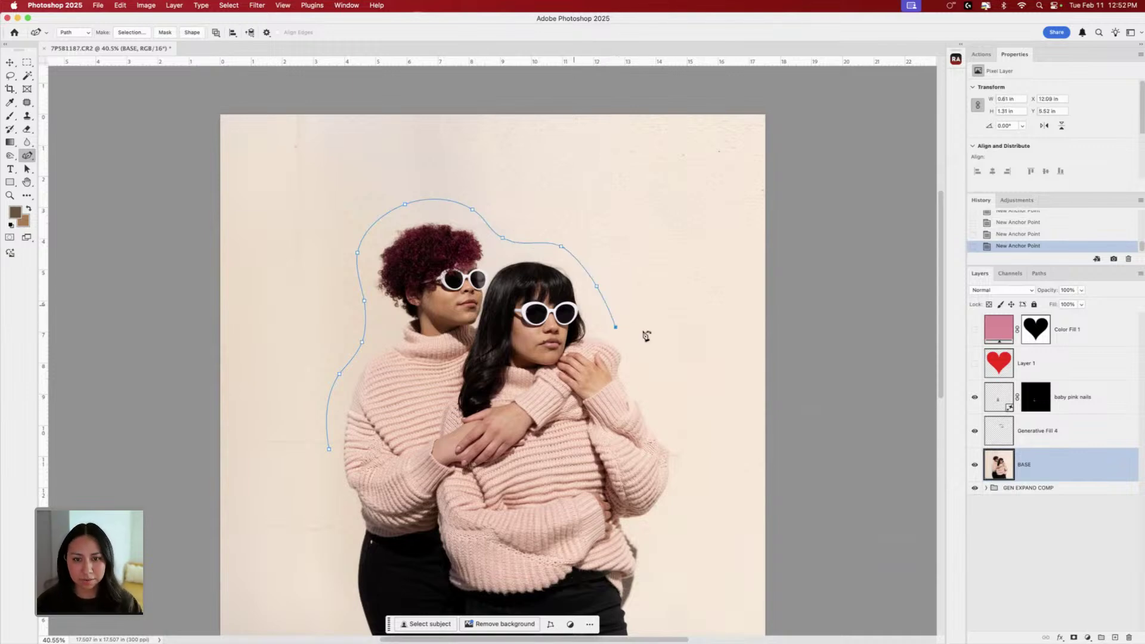
{"action": "key", "text": "super+z"}
{"action": "left_click", "coordinate": [605, 320]}
{"action": "left_click", "coordinate": [638, 345]}
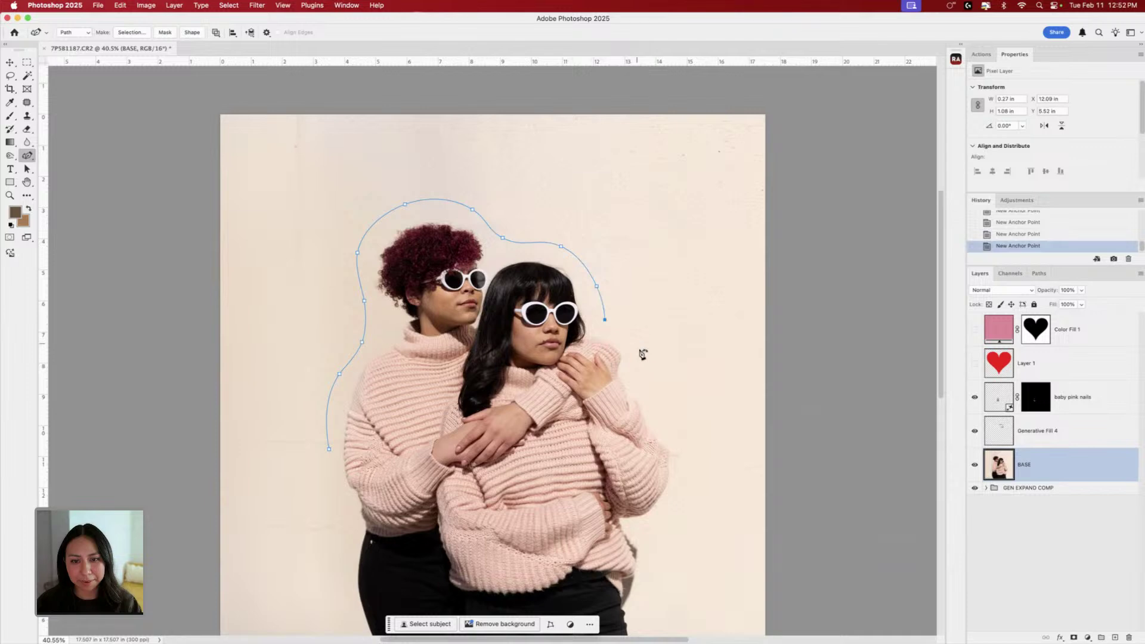
{"action": "left_click", "coordinate": [653, 396]}
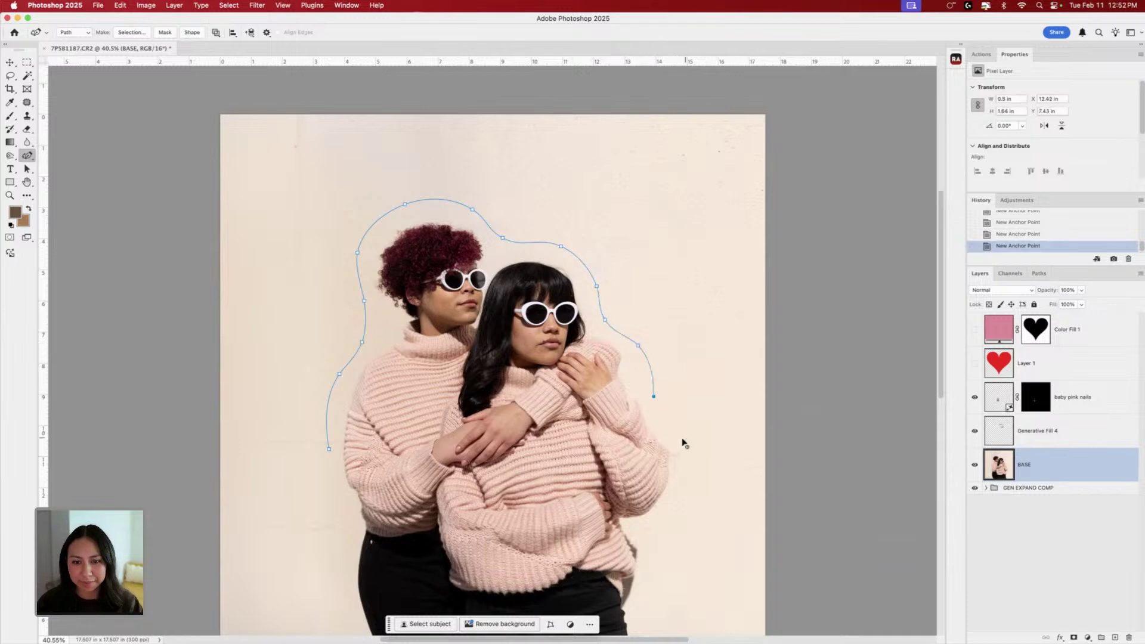
{"action": "left_click", "coordinate": [683, 440]}
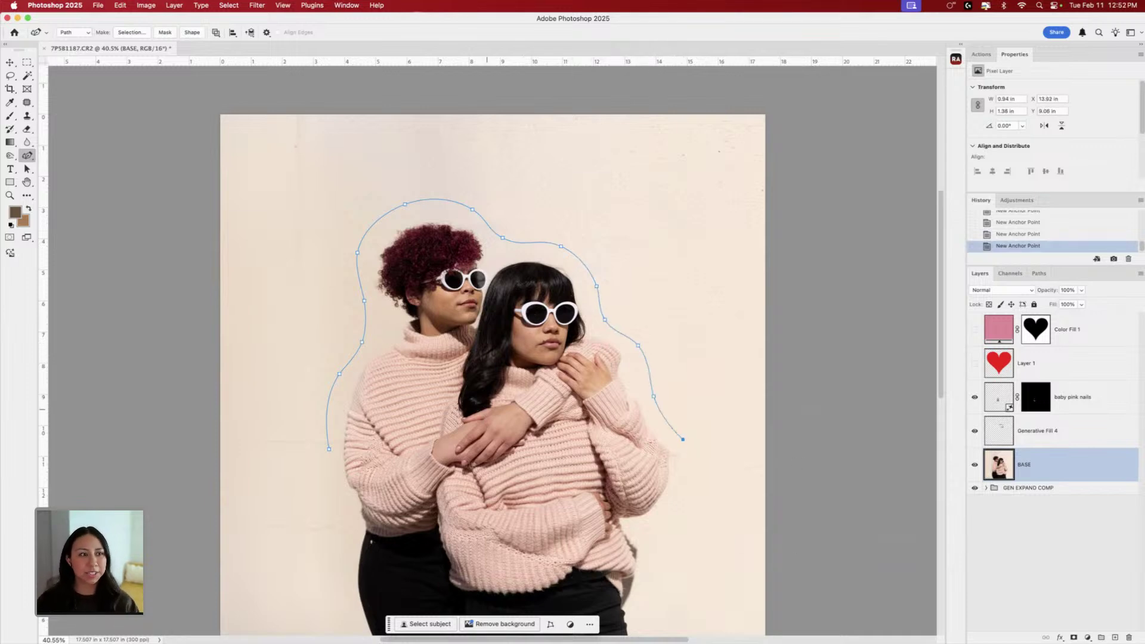
- Place Hegante Black placeholder text along the curved path, starting at its lower end beside the red-haired person's arm
{"action": "left_click", "coordinate": [8, 171]}
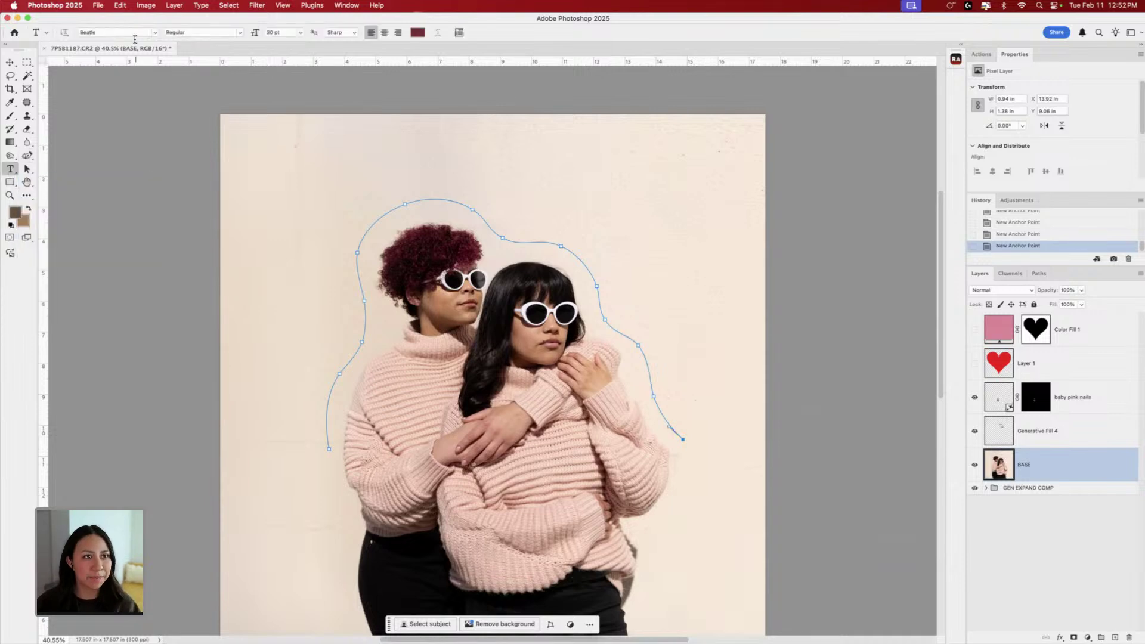
{"action": "left_click", "coordinate": [156, 32]}
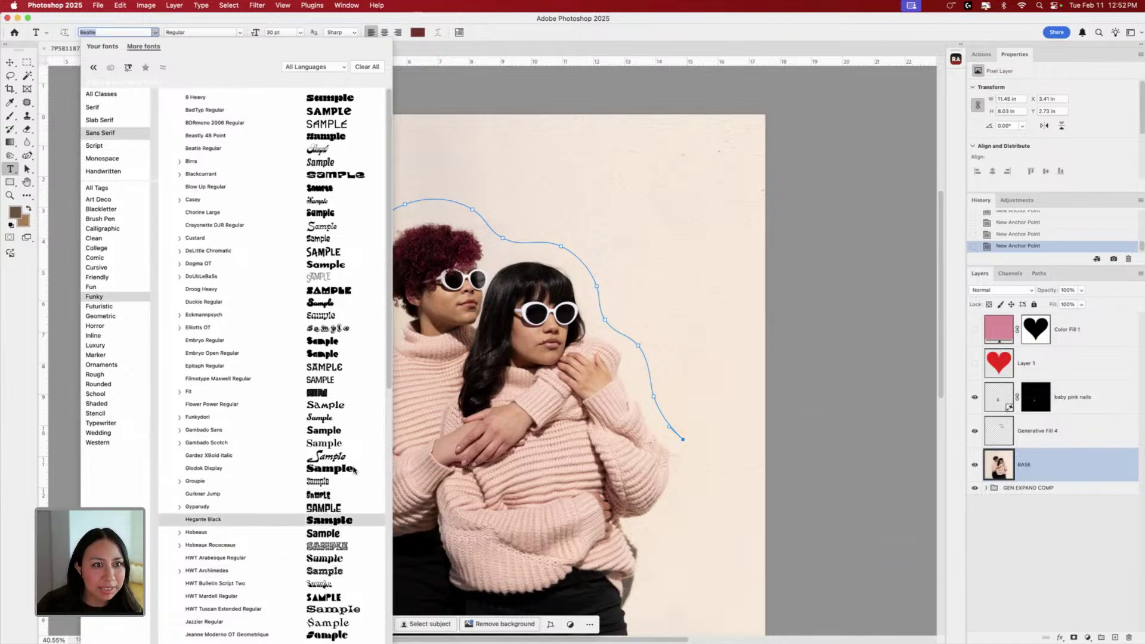
{"action": "left_click", "coordinate": [351, 516]}
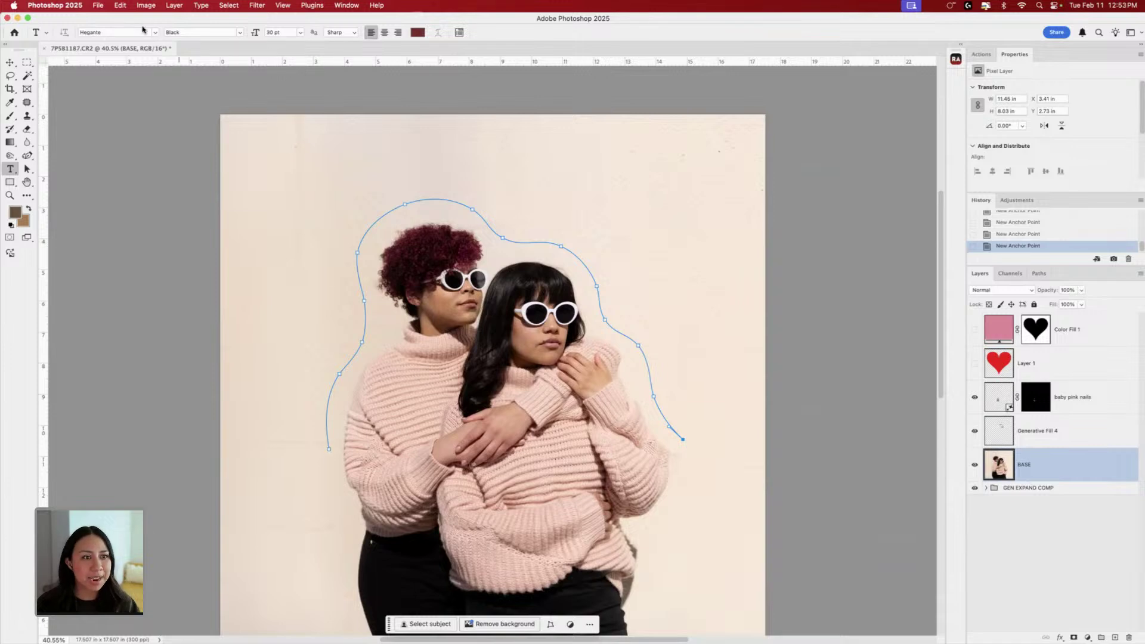
{"action": "left_click", "coordinate": [328, 446]}
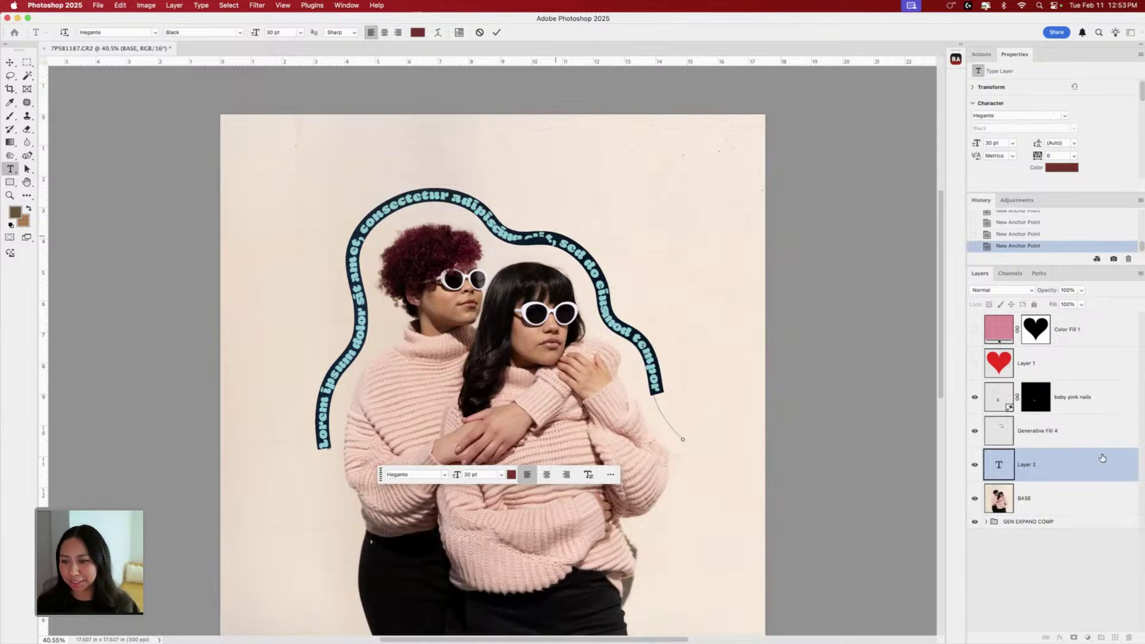
- Move the new type layer to the top of the layer stack and set its text colour to dark red #86291b
{"action": "left_click", "coordinate": [1082, 465]}
{"action": "left_click_drag", "start_coordinate": [1096, 469], "coordinate": [1091, 315]}
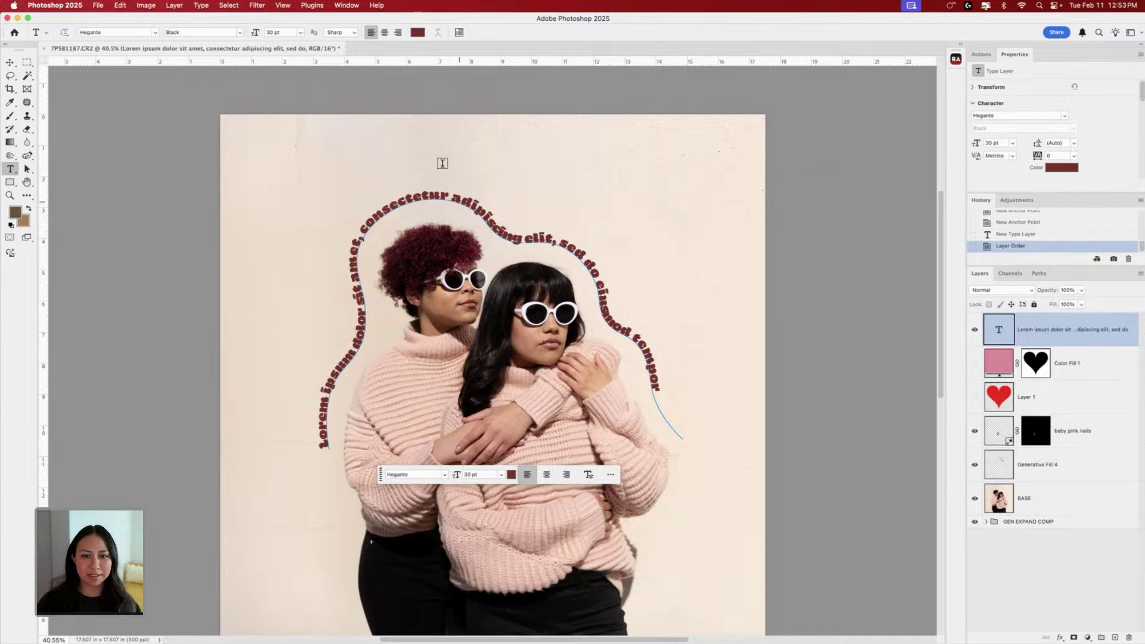
{"action": "left_click", "coordinate": [419, 33]}
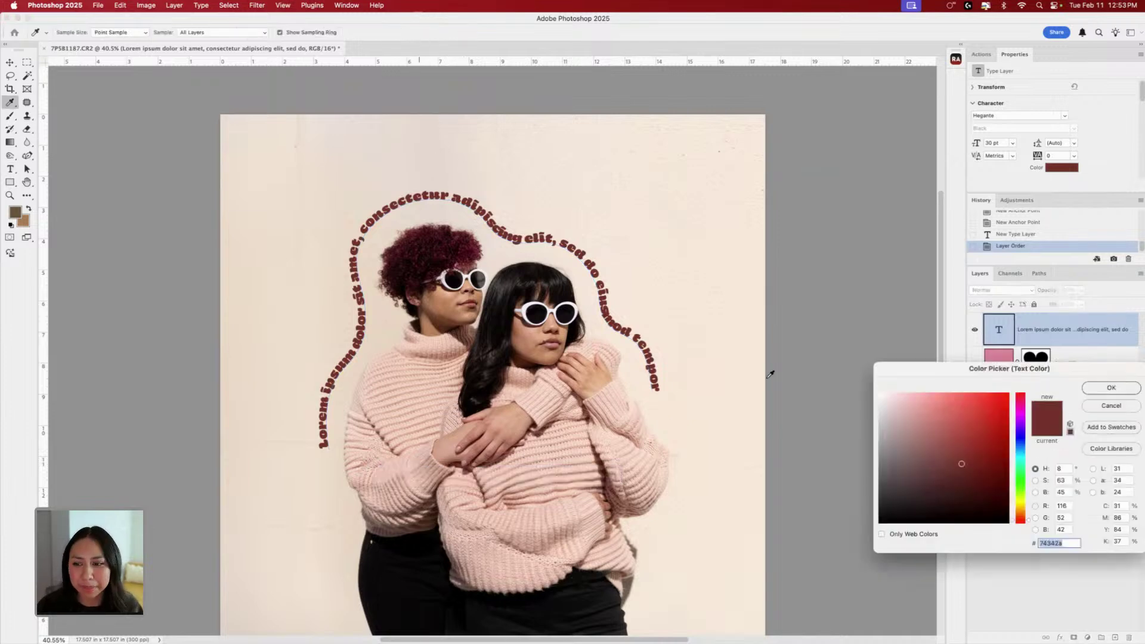
{"action": "left_click_drag", "start_coordinate": [932, 452], "coordinate": [979, 457]}
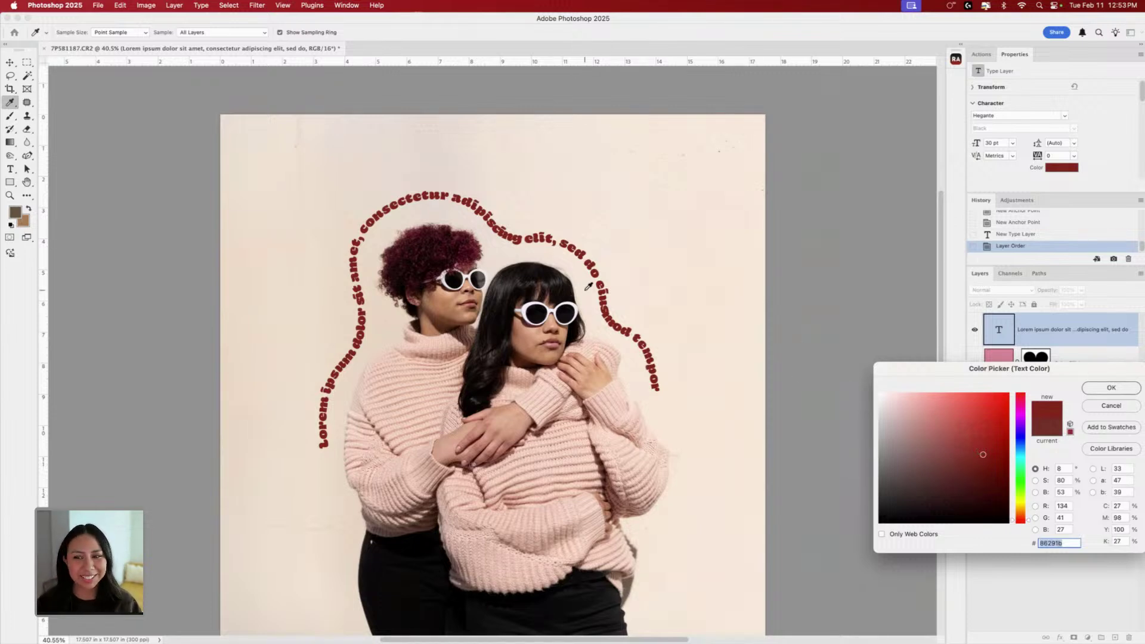
{"action": "left_click", "coordinate": [1106, 386]}
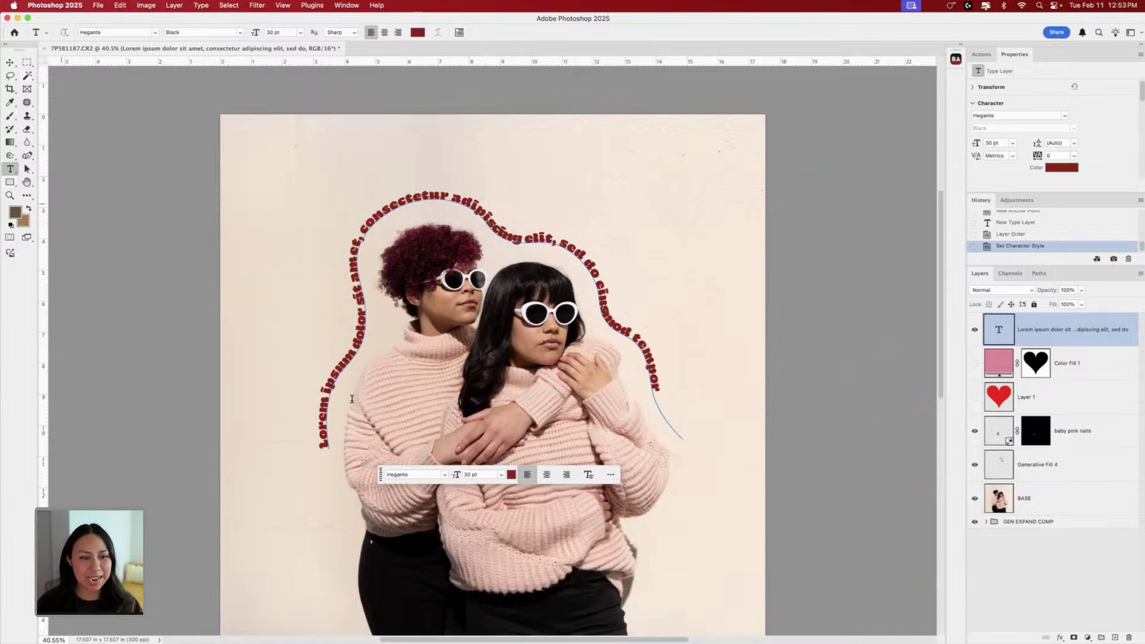
- Select all of the text on the path and set its font size to 72 pt
{"action": "triple_click", "coordinate": [326, 391]}
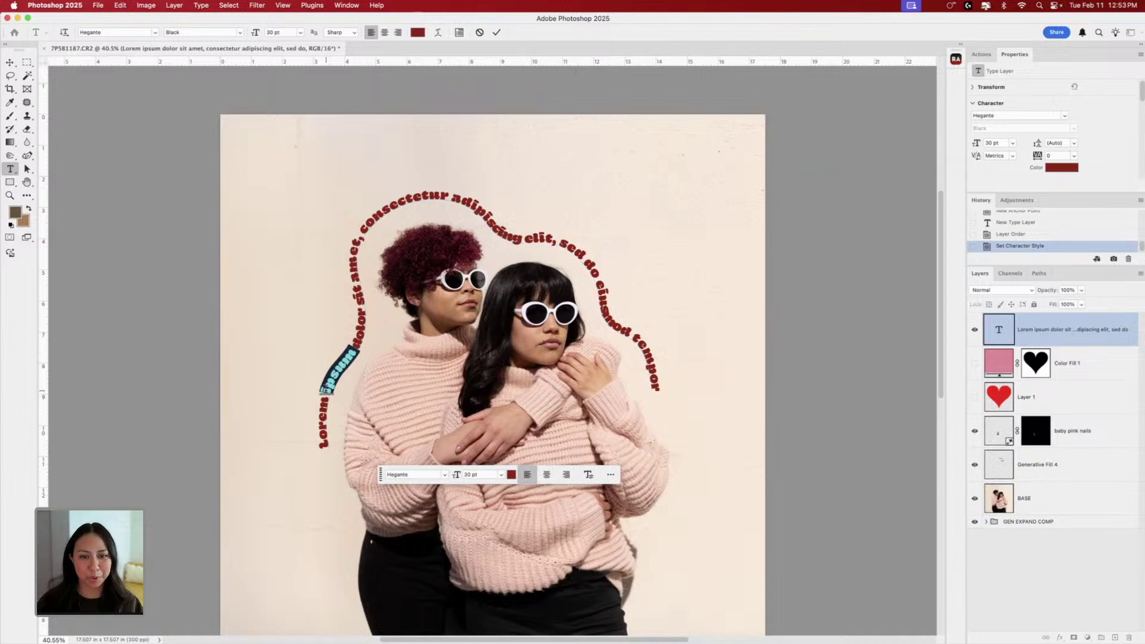
{"action": "left_click", "coordinate": [299, 33]}
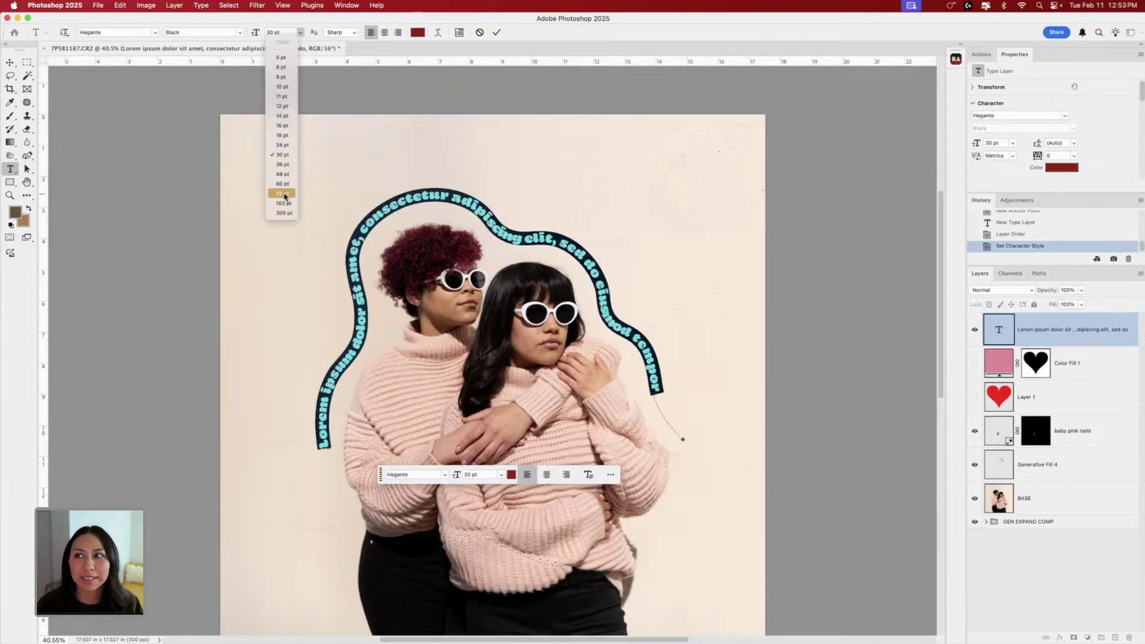
{"action": "left_click", "coordinate": [285, 194]}
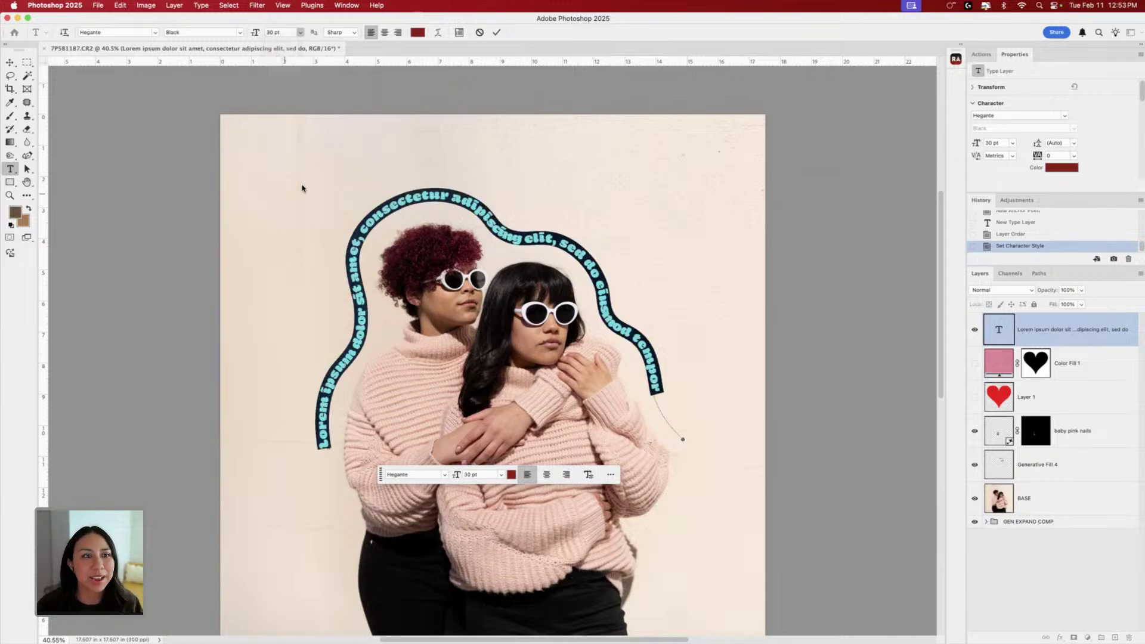
{"action": "left_click", "coordinate": [299, 33]}
{"action": "left_click", "coordinate": [281, 207]}
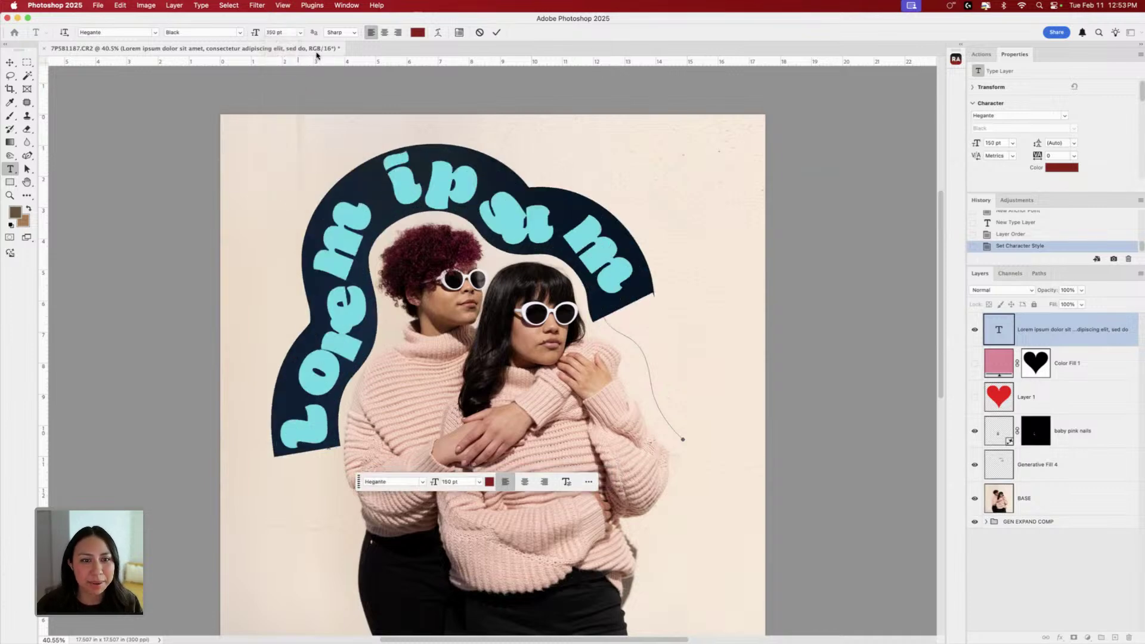
{"action": "left_click", "coordinate": [300, 32]}
{"action": "left_click", "coordinate": [285, 196]}
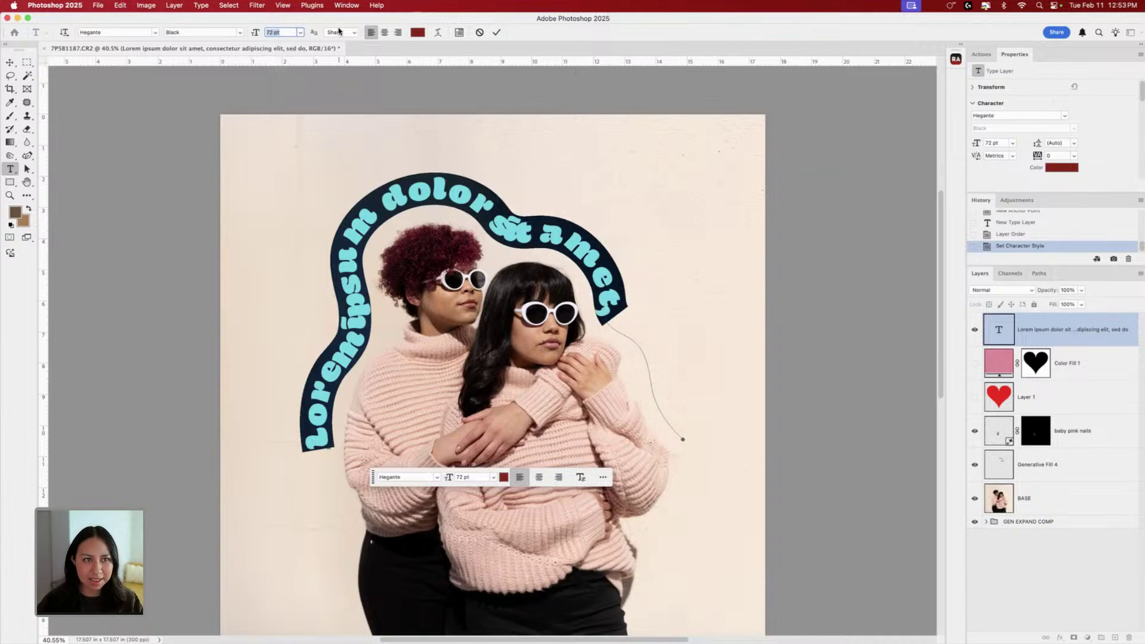
{"action": "type", "text": "80"}
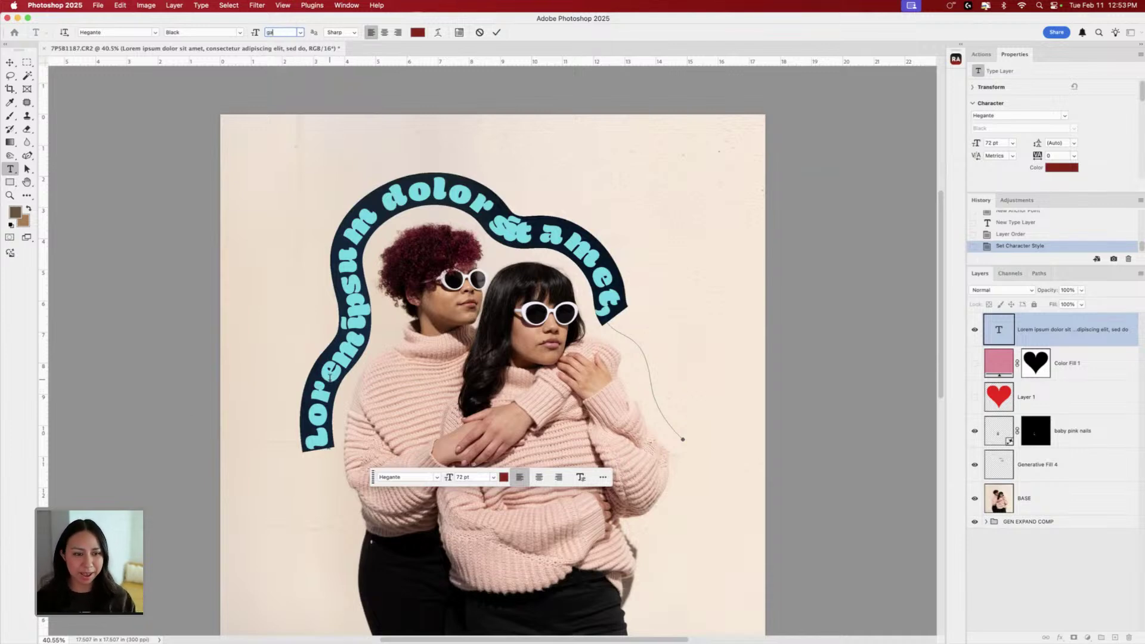
{"action": "left_click", "coordinate": [330, 377]}
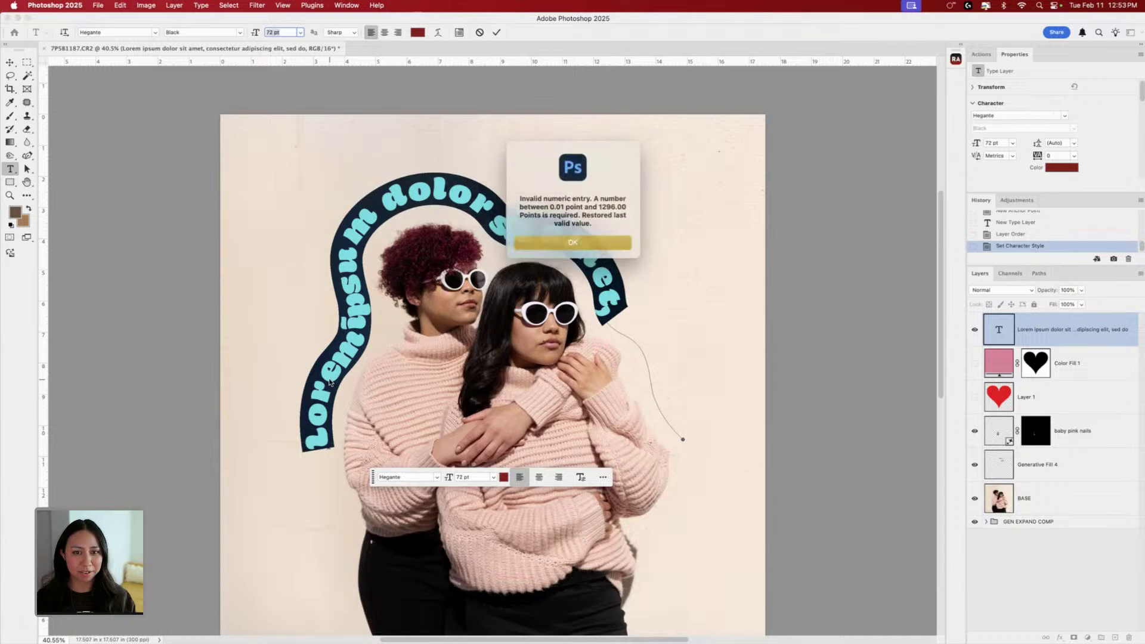
{"action": "left_click", "coordinate": [592, 241]}
- Replace all the placeholder text on the curved path with "gal pal gal gal gal"
{"action": "key", "text": "super+a"}
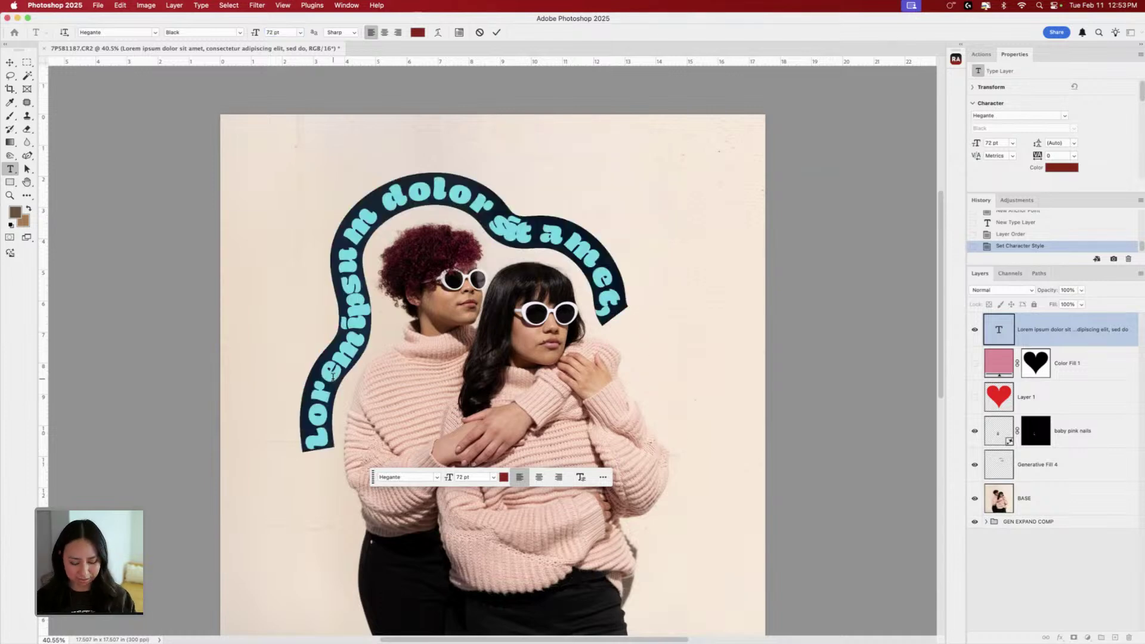
{"action": "type", "text": "galsals"}
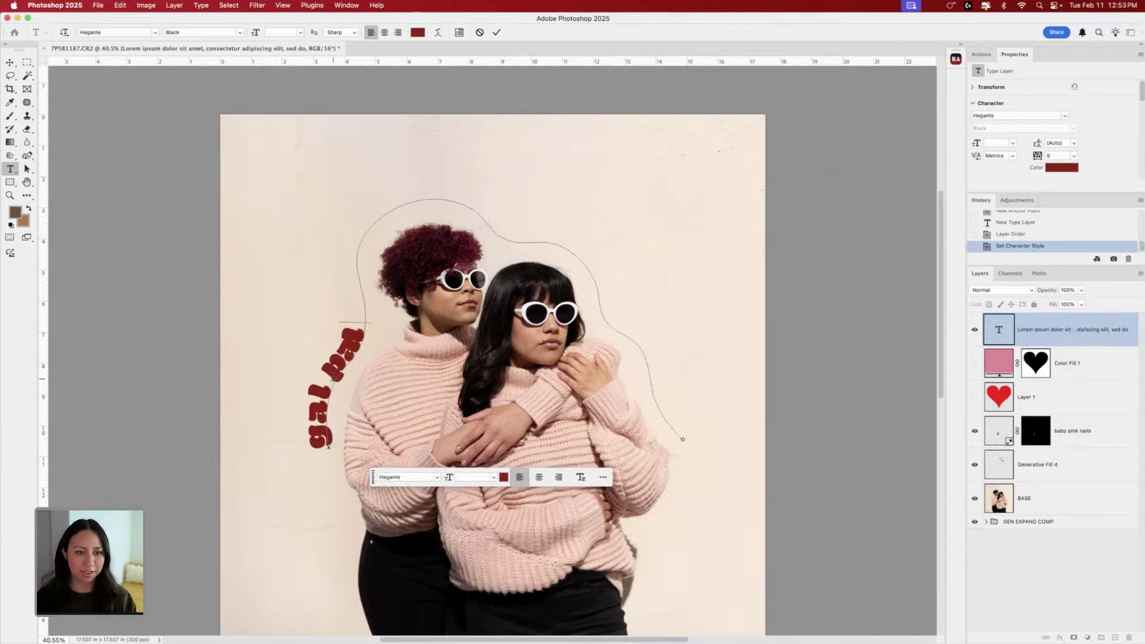
{"action": "key", "text": "BackSpace"}
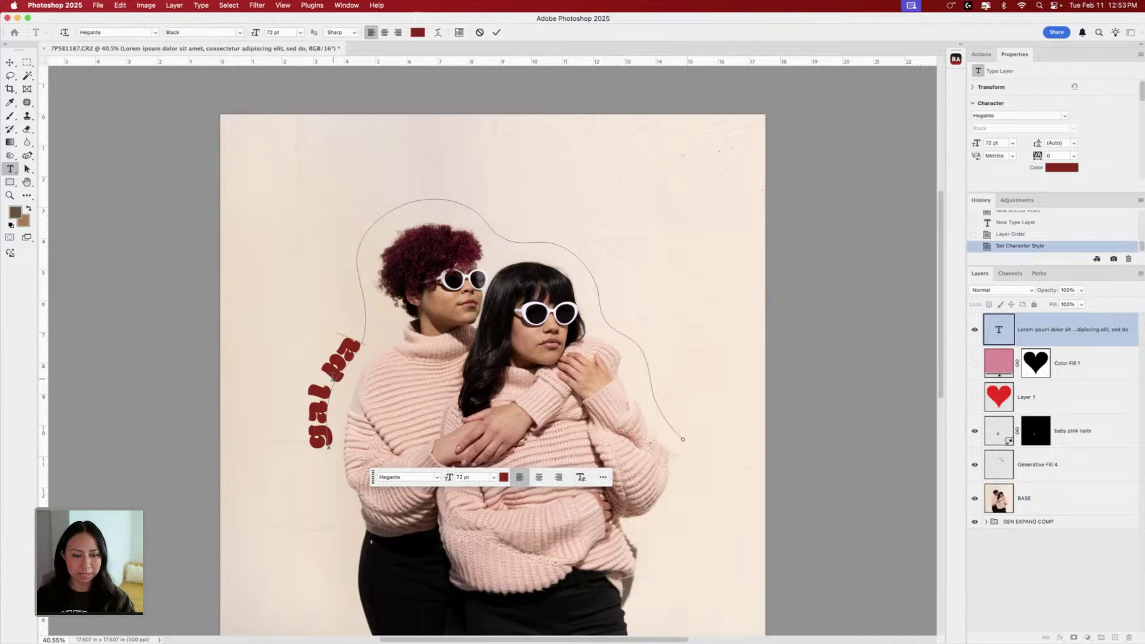
{"action": "type", "text": "l"}
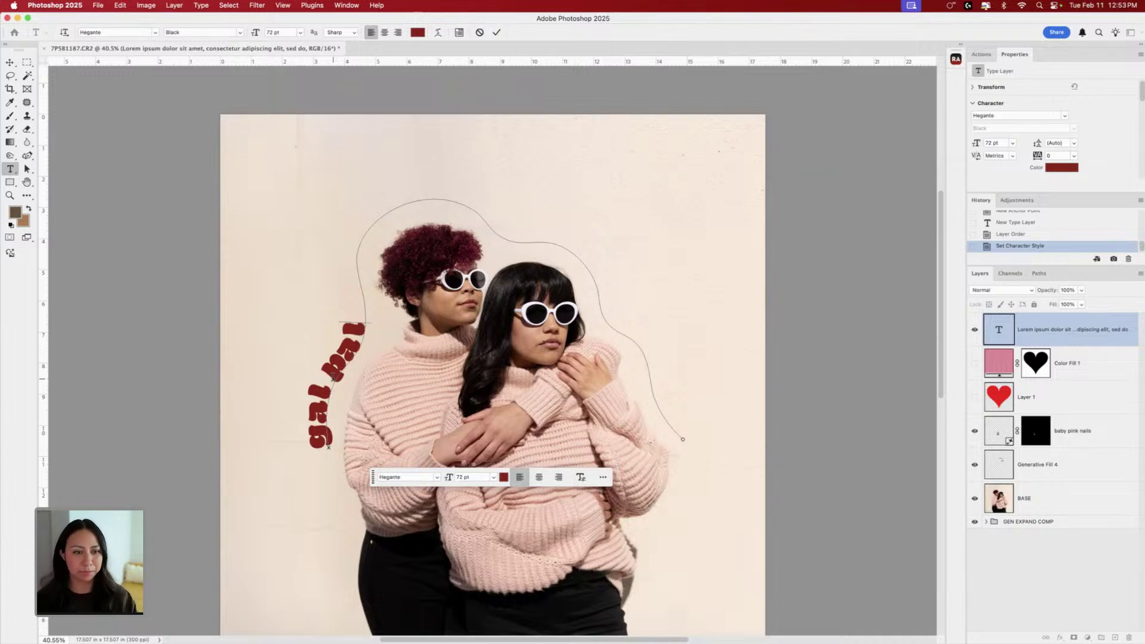
{"action": "type", "text": " gal"}
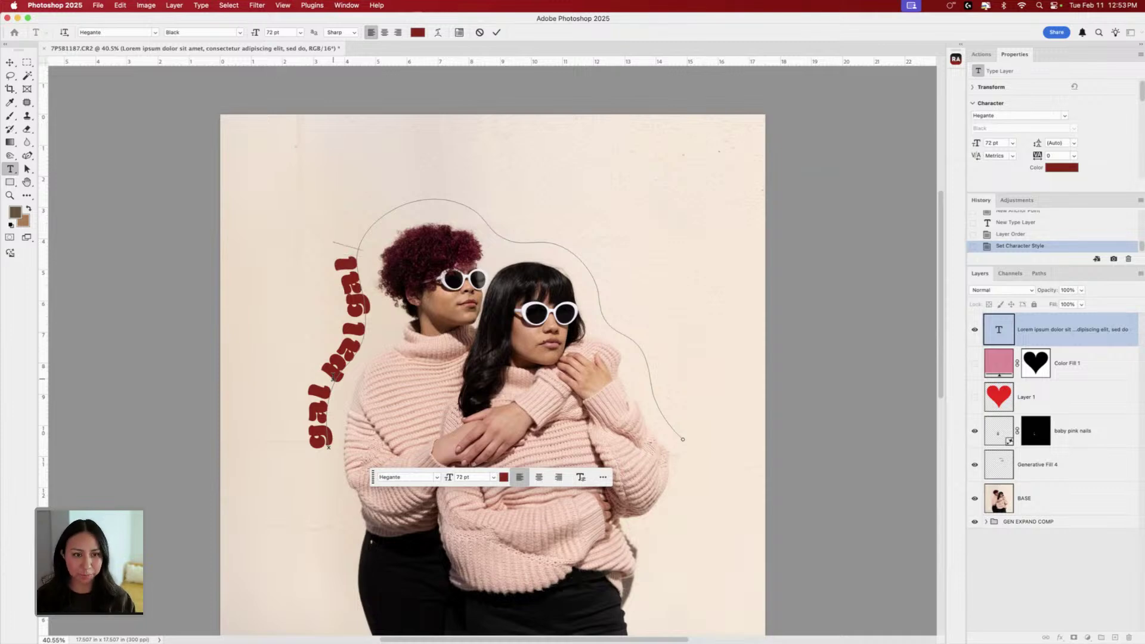
{"action": "type", "text": " gal gal"}
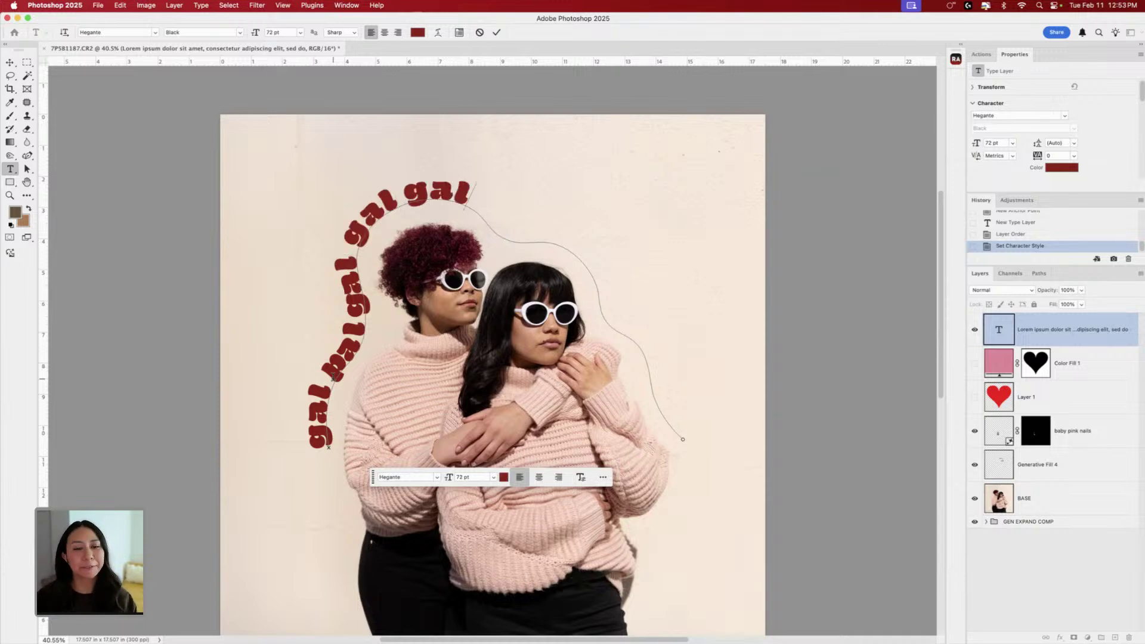
{"action": "type", "text": " gal"}
{"action": "key", "text": "BackSpace"}
{"action": "key", "text": "BackSpace"}
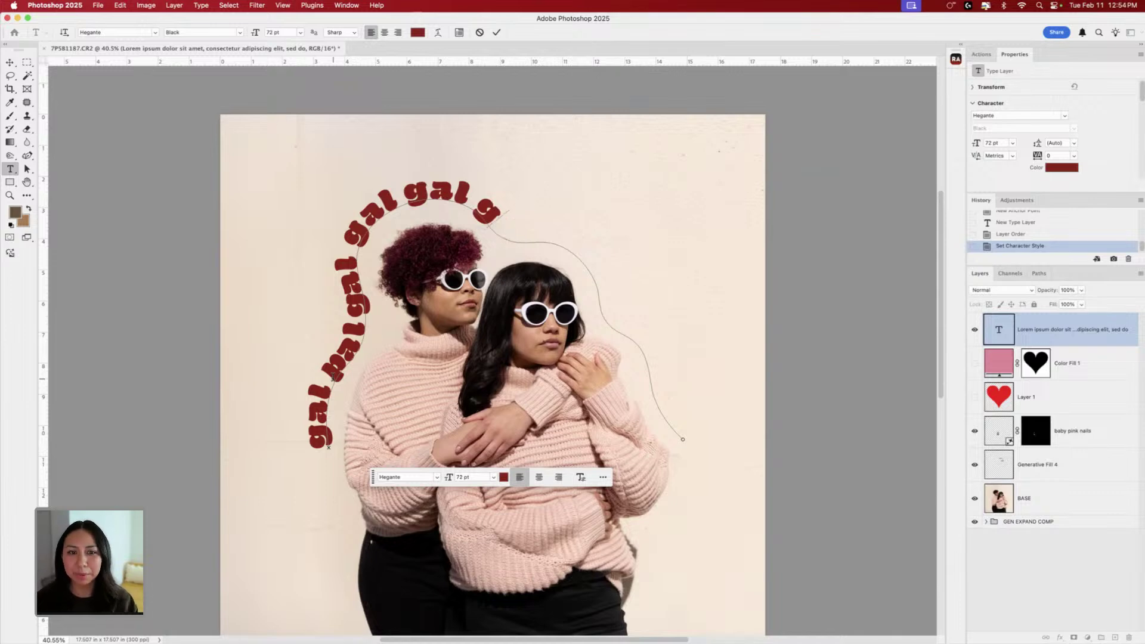
{"action": "type", "text": "a"}
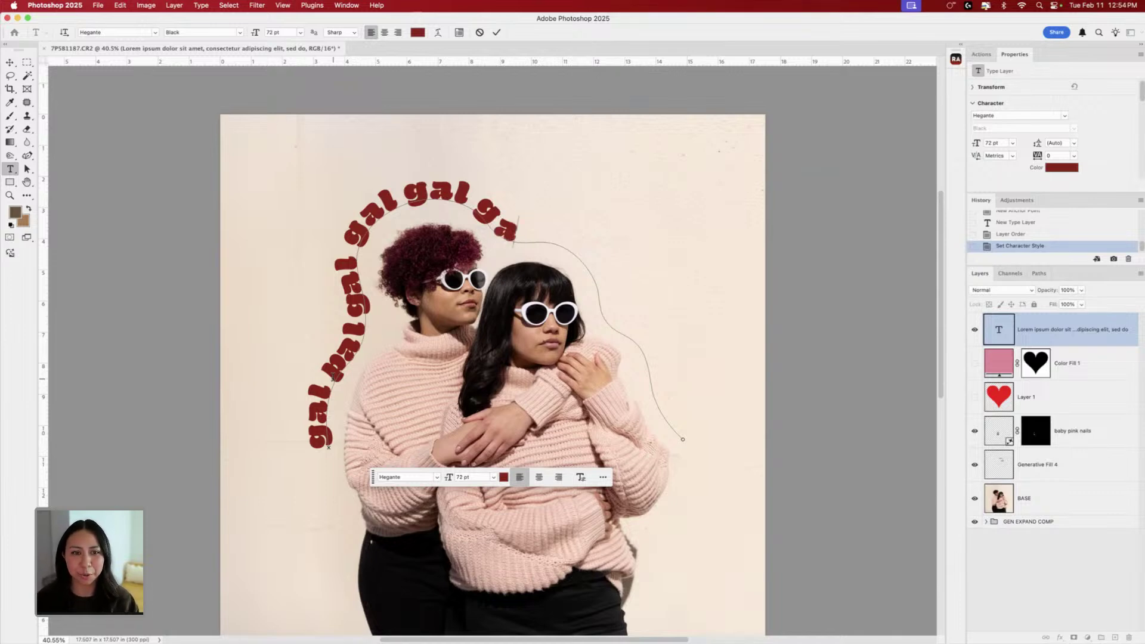
{"action": "type", "text": "l"}
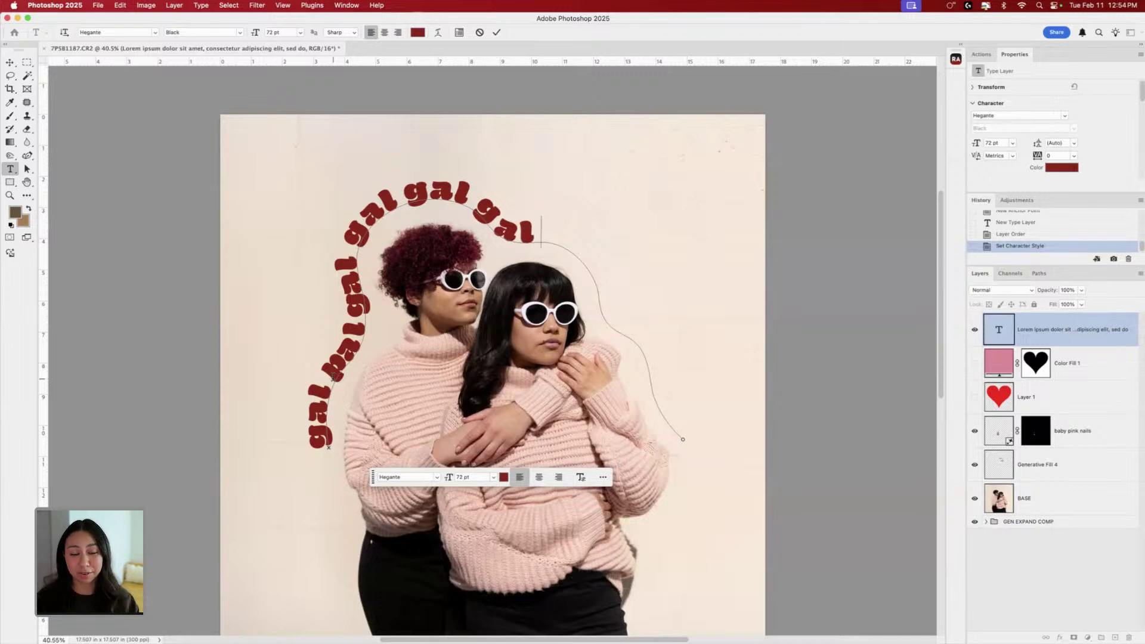
{"action": "type", "text": " ga"}
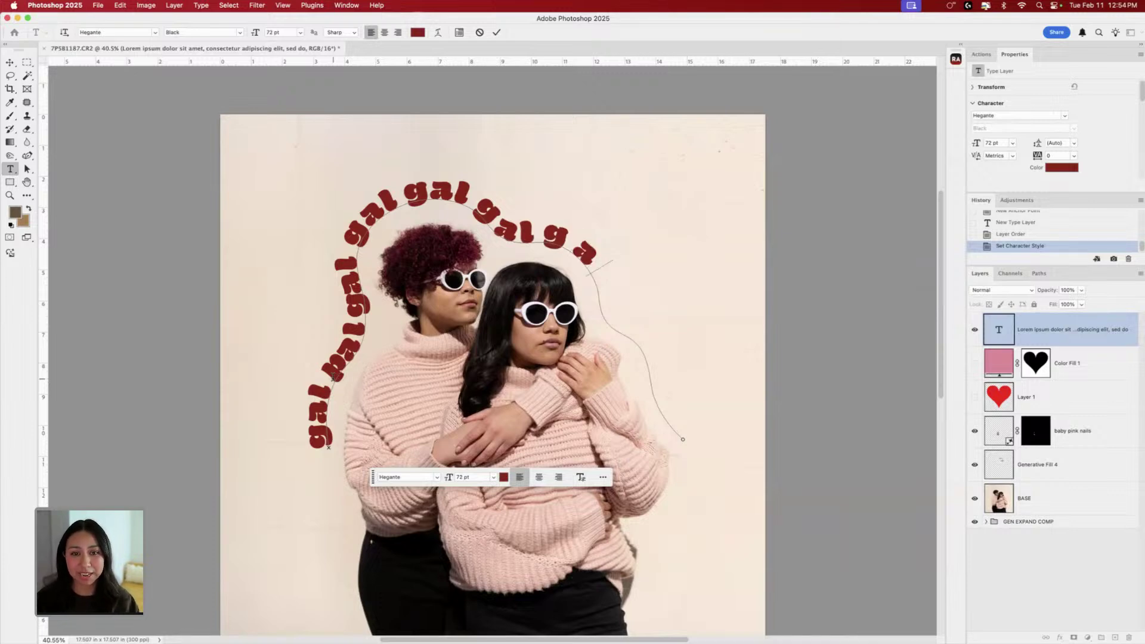
{"action": "type", "text": "l"}
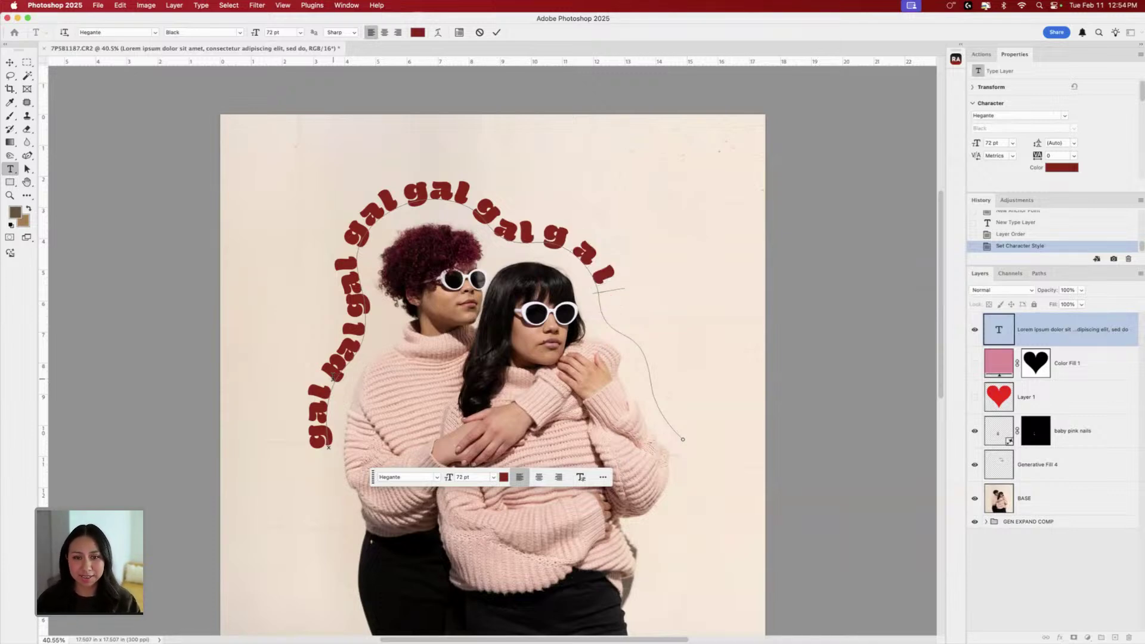
{"action": "key", "text": "BackSpace"}
{"action": "key", "text": "BackSpace"}
{"action": "key", "text": "BackSpace"}
{"action": "key", "text": "BackSpace"}
{"action": "key", "text": "BackSpace"}
{"action": "key", "text": "BackSpace"}
{"action": "key", "text": "BackSpace"}
{"action": "key", "text": "BackSpace"}
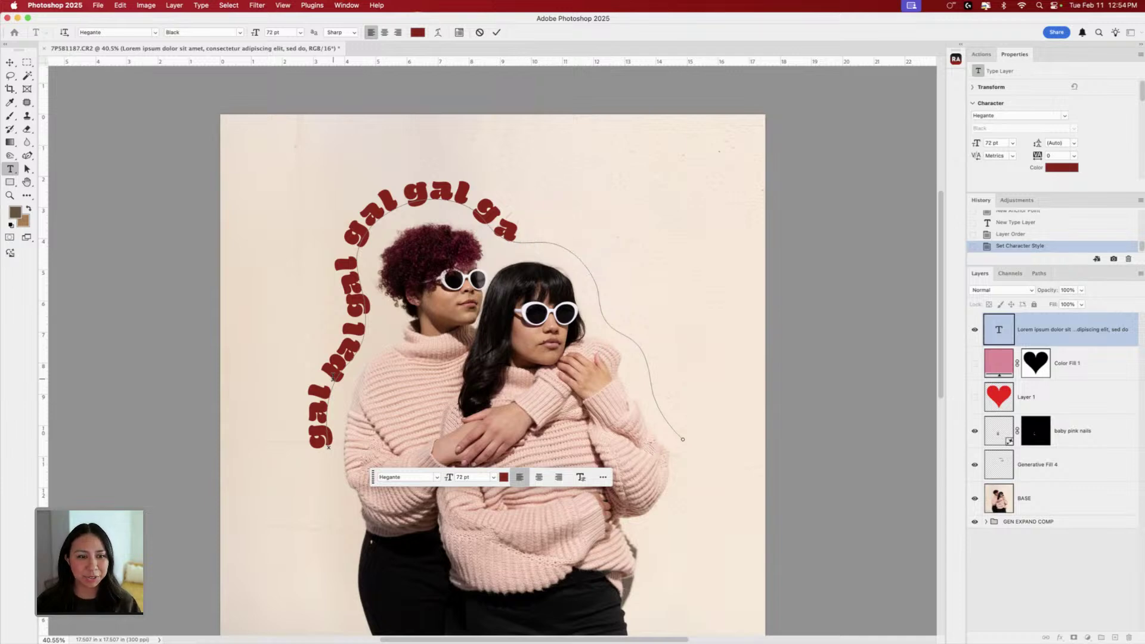
- Replace the last "gal" on the path with "pal gal pal gal pal", continuing the wording down the dark-haired woman's shoulder
{"action": "key", "text": "BackSpace"}
{"action": "key", "text": "BackSpace"}
{"action": "key", "text": "BackSpace"}
{"action": "type", "text": "pal"}
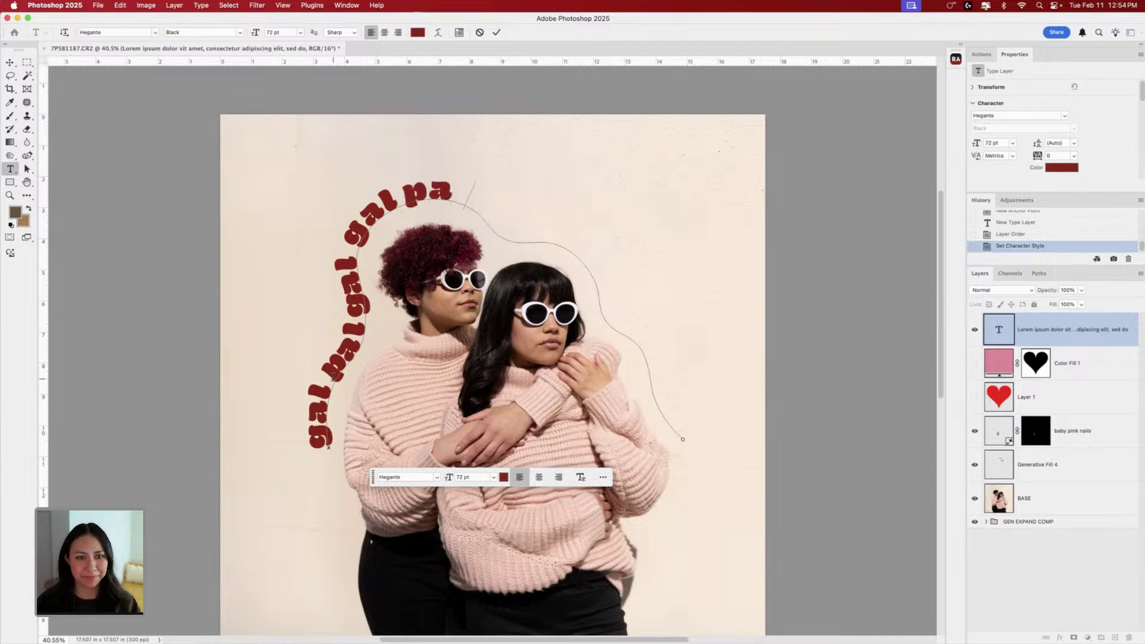
{"action": "type", "text": " ga"}
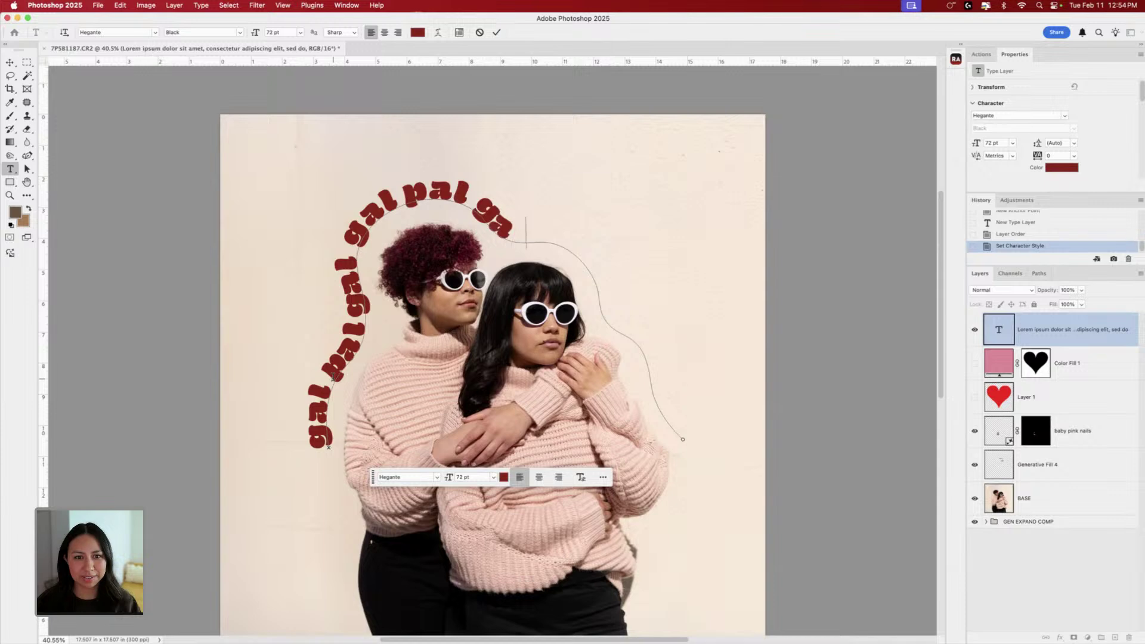
{"action": "type", "text": "l pal ga"}
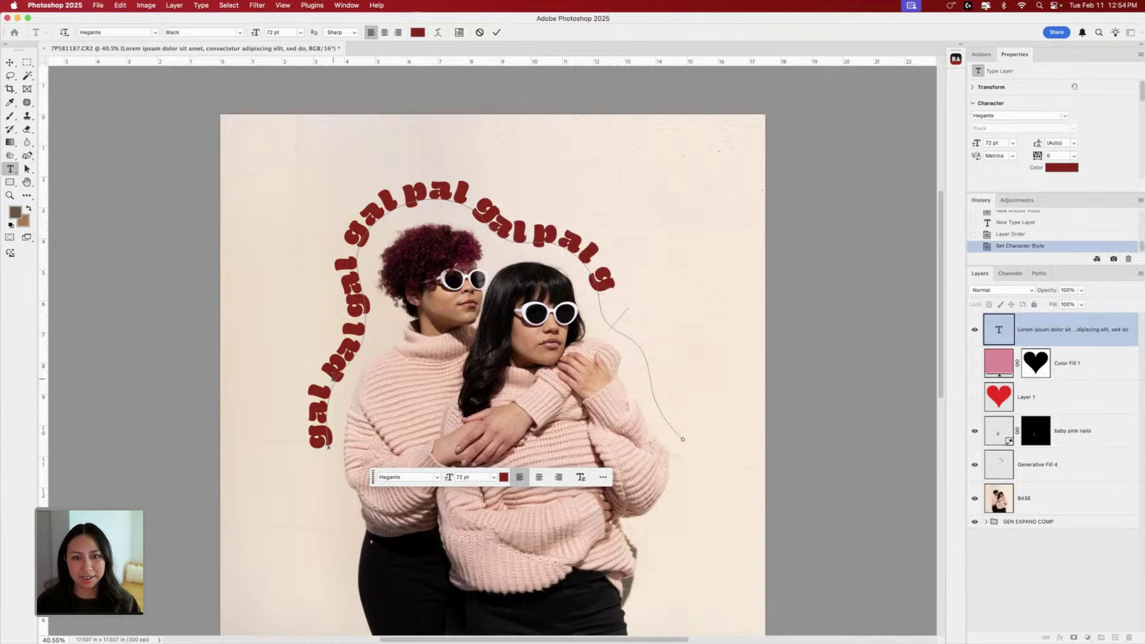
{"action": "type", "text": "l pal"}
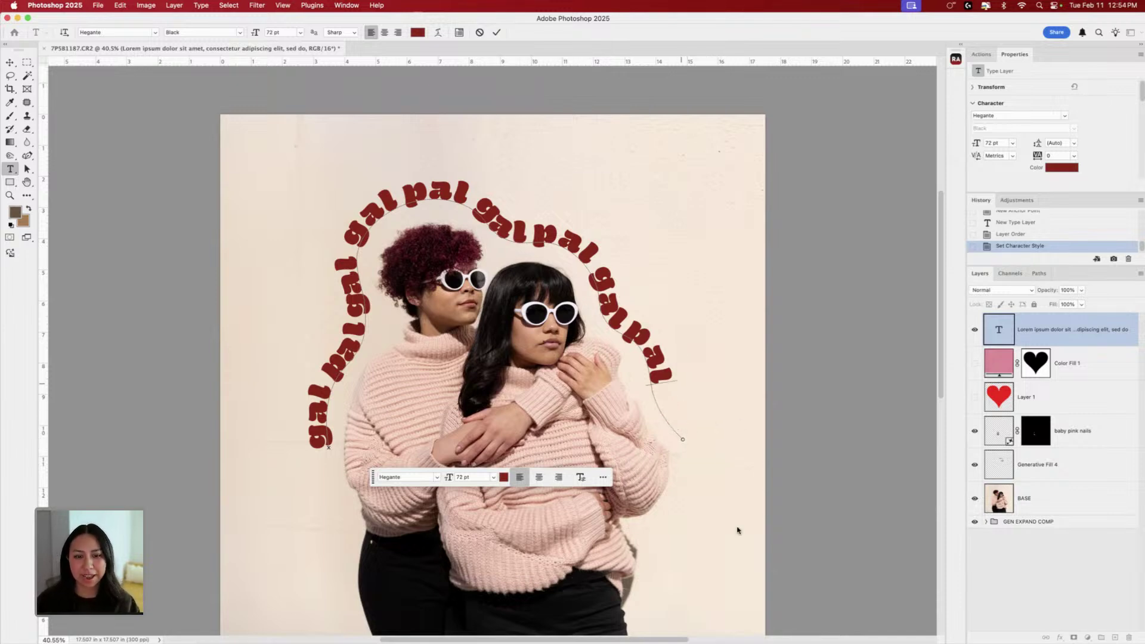
- Move the Color Fill 1 layer above the type layer and make the pink heart frame visible
{"action": "left_click", "coordinate": [1104, 340]}
{"action": "left_click_drag", "start_coordinate": [1099, 370], "coordinate": [1097, 327]}
{"action": "left_click", "coordinate": [975, 330]}
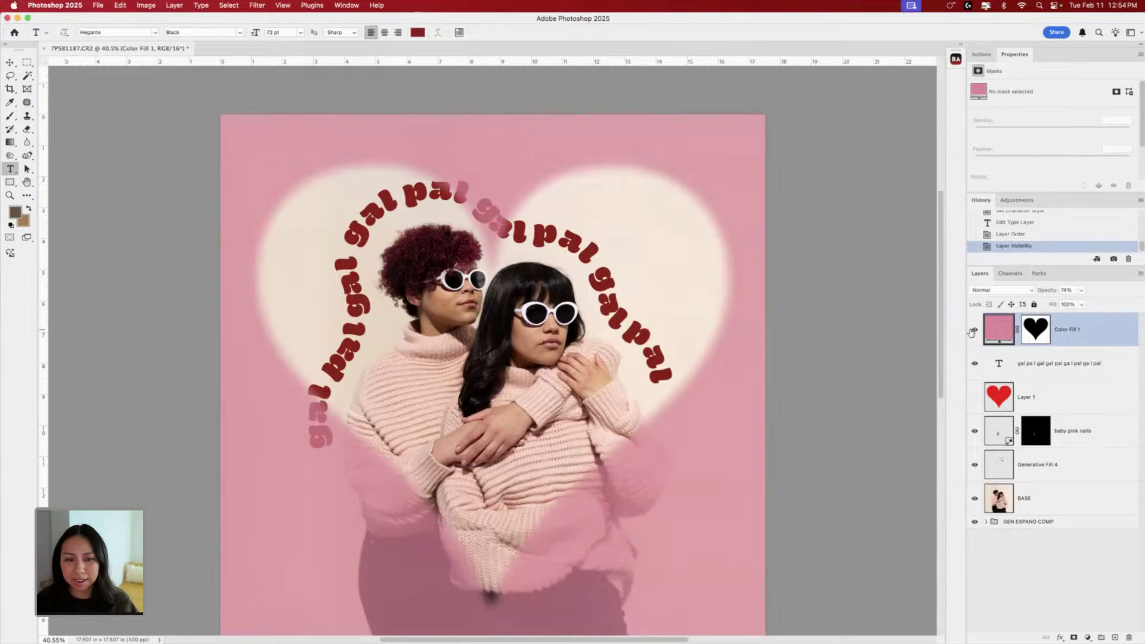